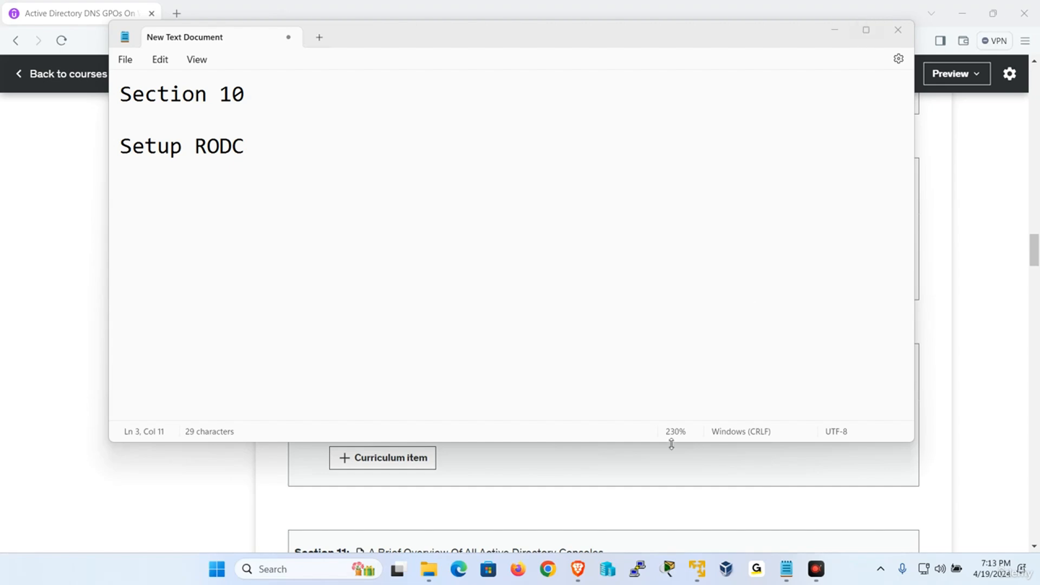
Switch to the W2019-2 virtual machine and sign in to the UDEMY domain administrator account with its password.
mouse_move(691, 568)
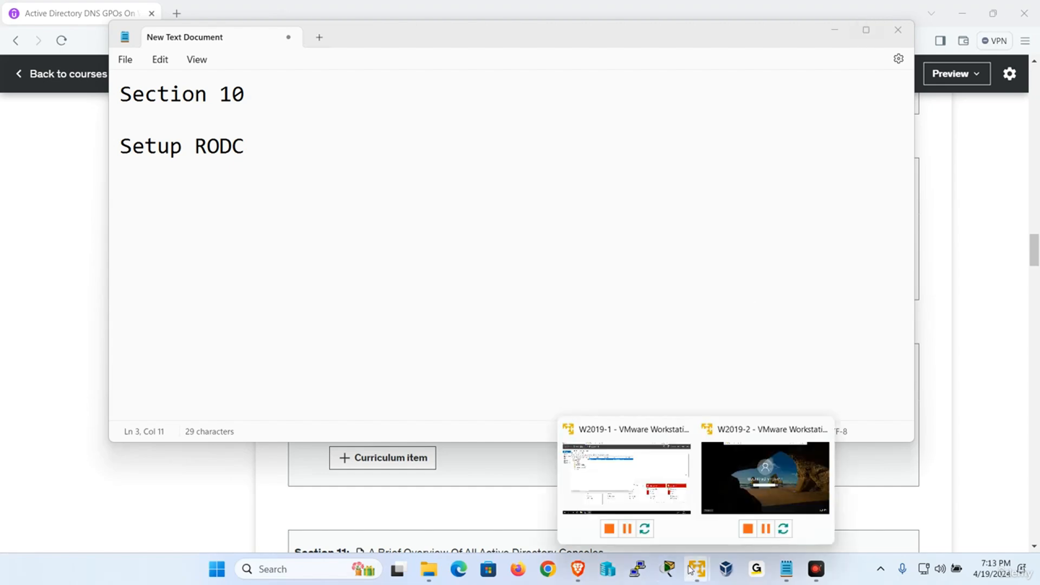
left_click(767, 481)
left_click(224, 16)
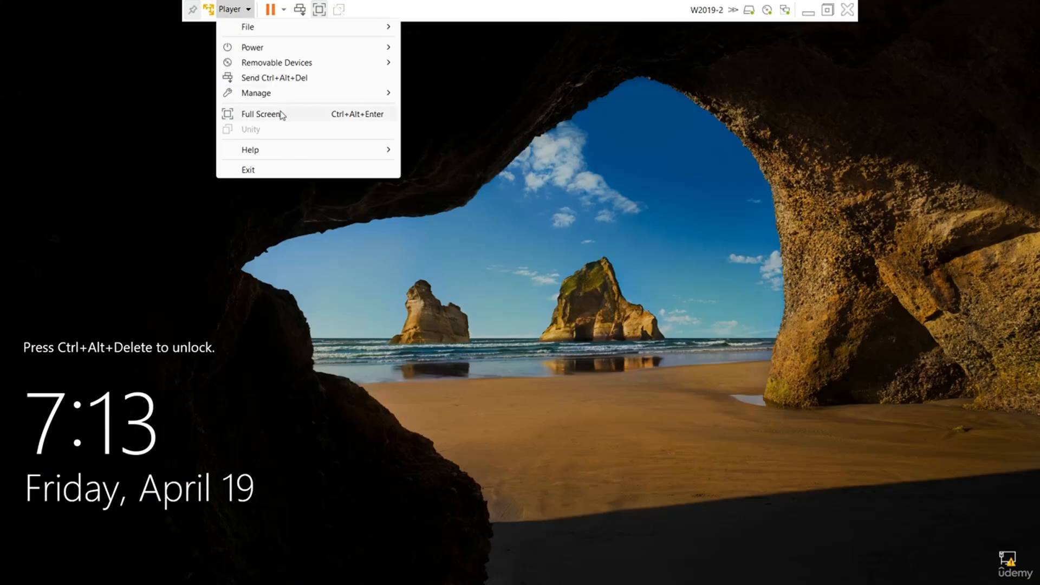
left_click(300, 80)
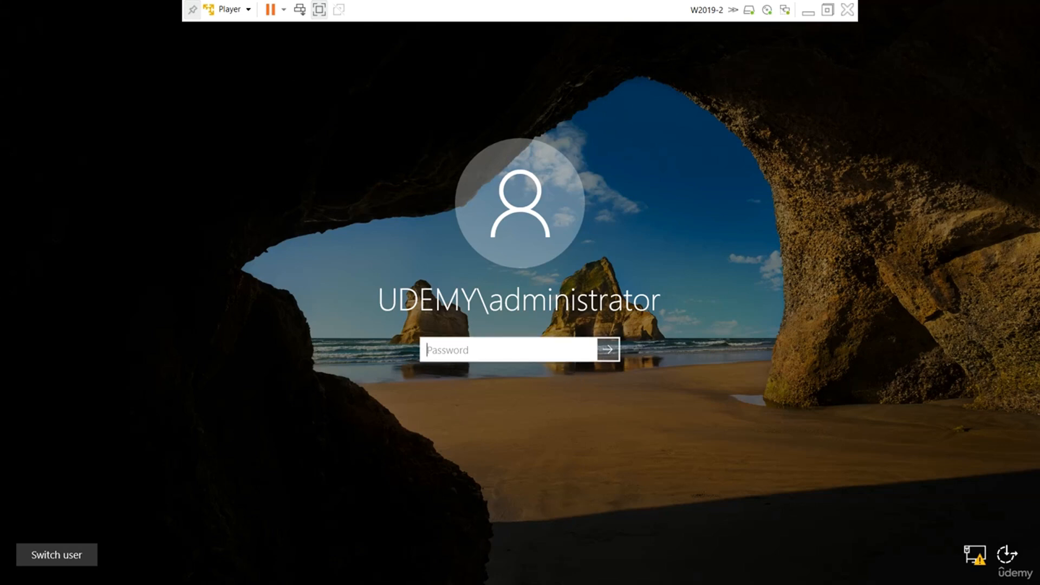
type("Pa$$w0rd")
key("Return")
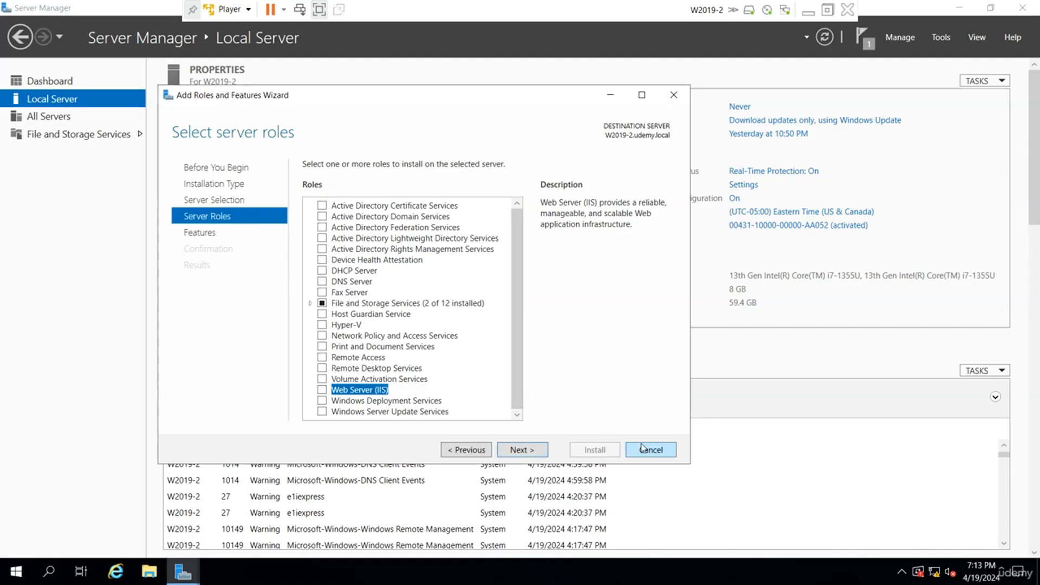
Cancel the open Add Roles and Features Wizard and change the server's membership from domain to workgroup W.
left_click(645, 450)
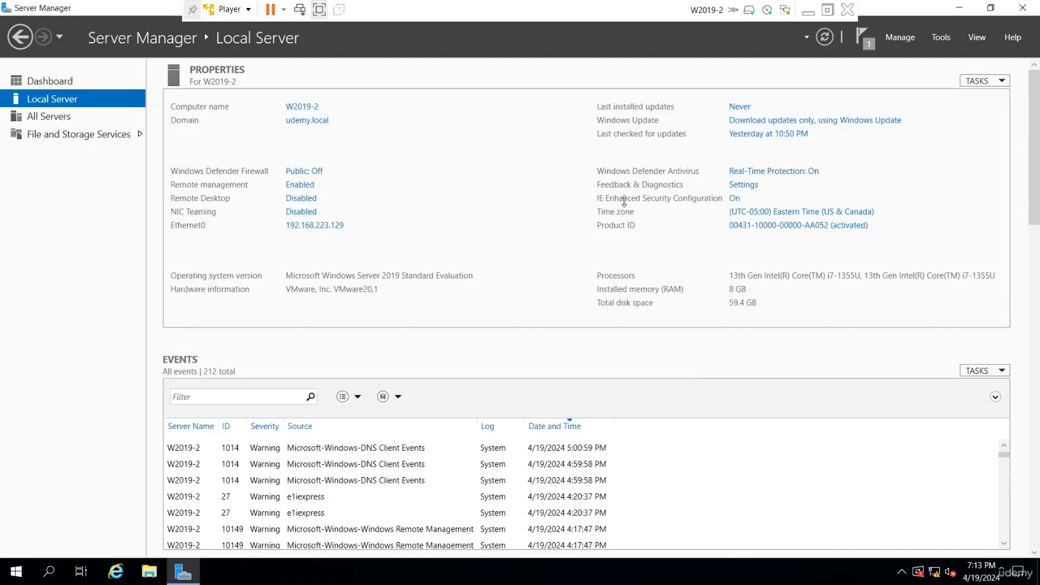
left_click(321, 122)
left_click(284, 196)
left_click(77, 257)
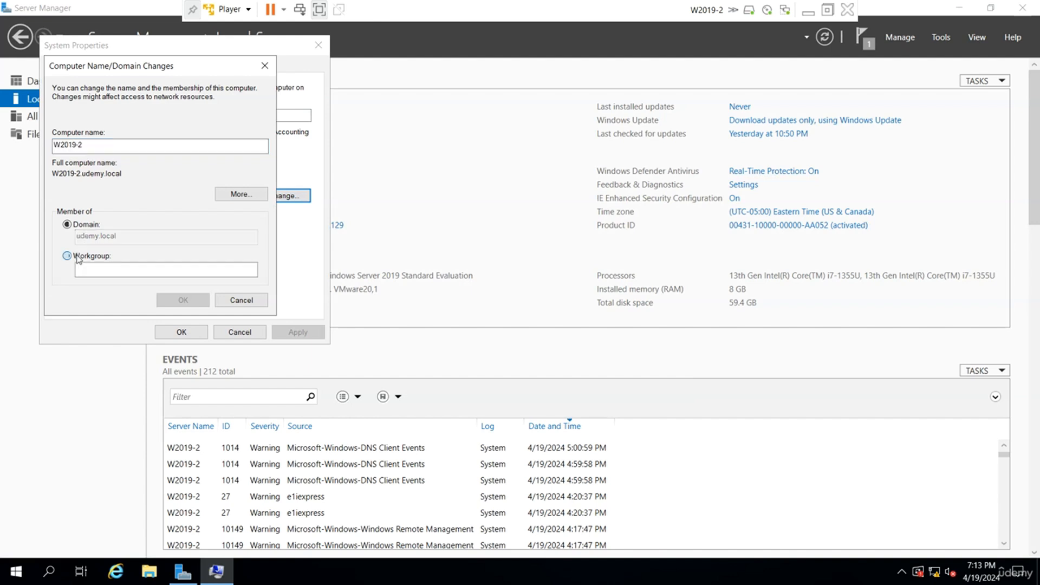
left_click(96, 269)
type("W")
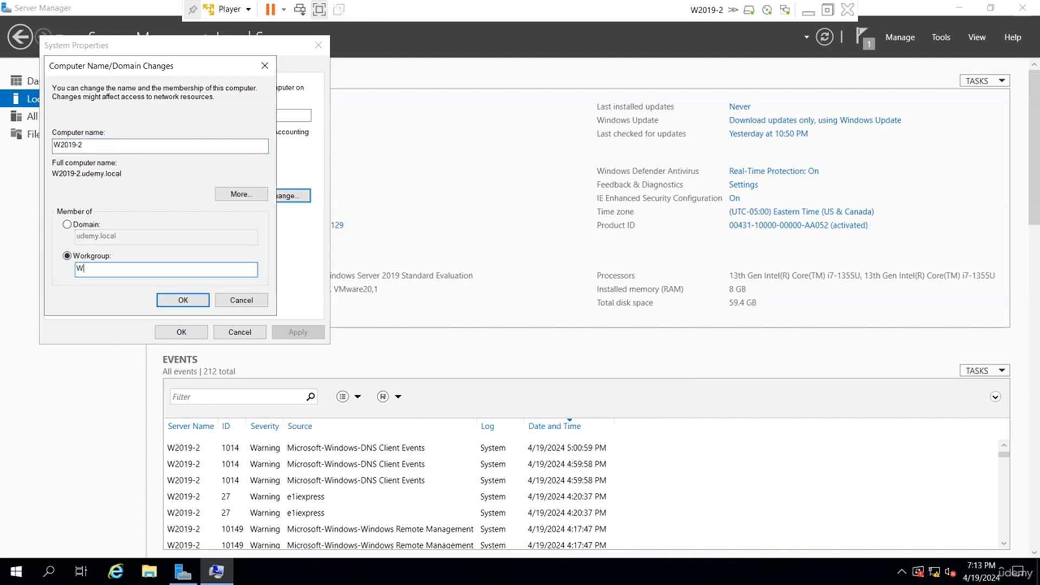
key("Return")
left_click(572, 341)
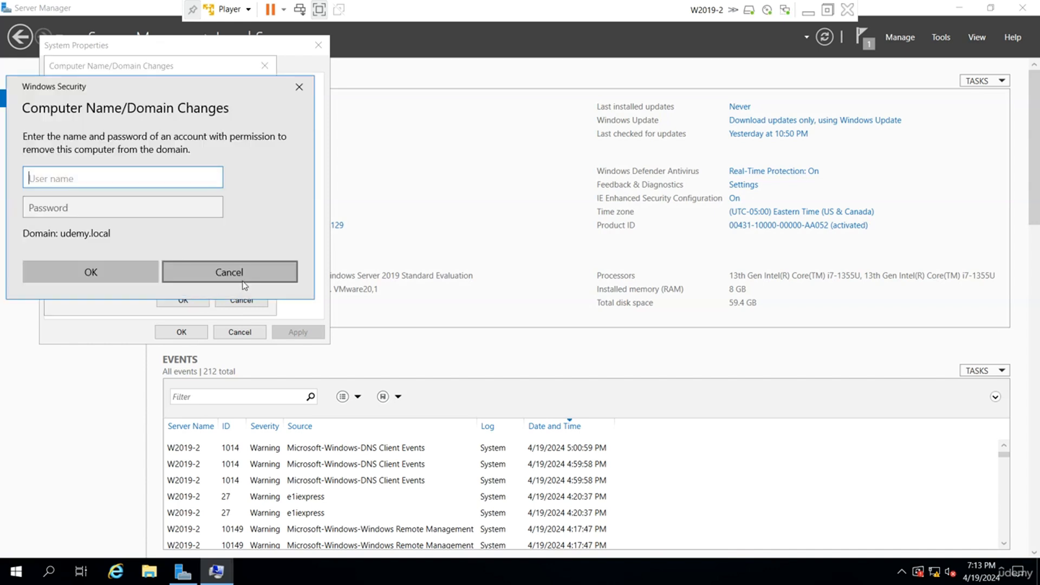
Dismiss the domain removal credentials request, finish the workgroup change, and restart the server.
type("a")
left_click(242, 279)
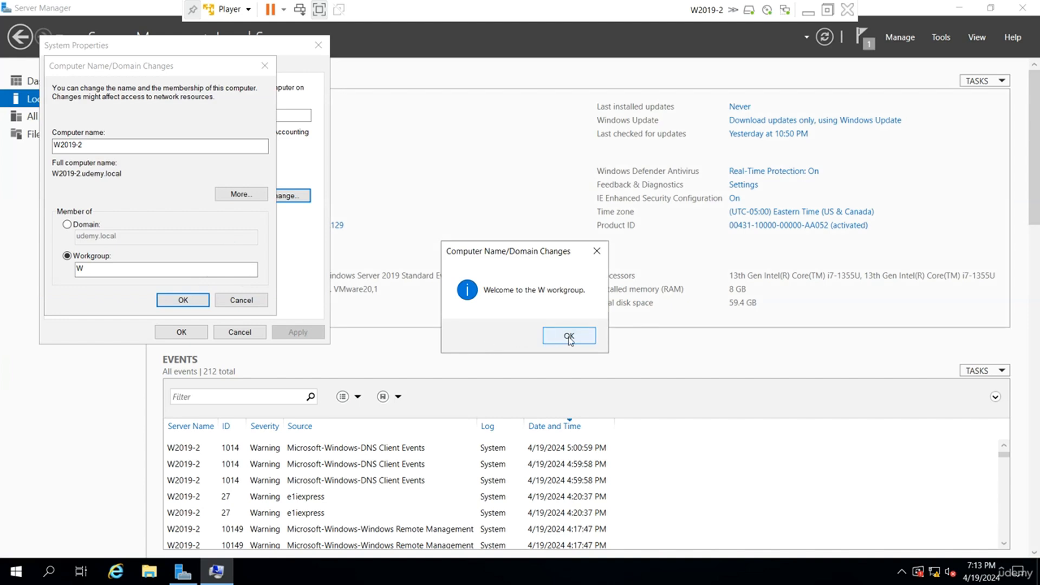
left_click(566, 336)
left_click(607, 305)
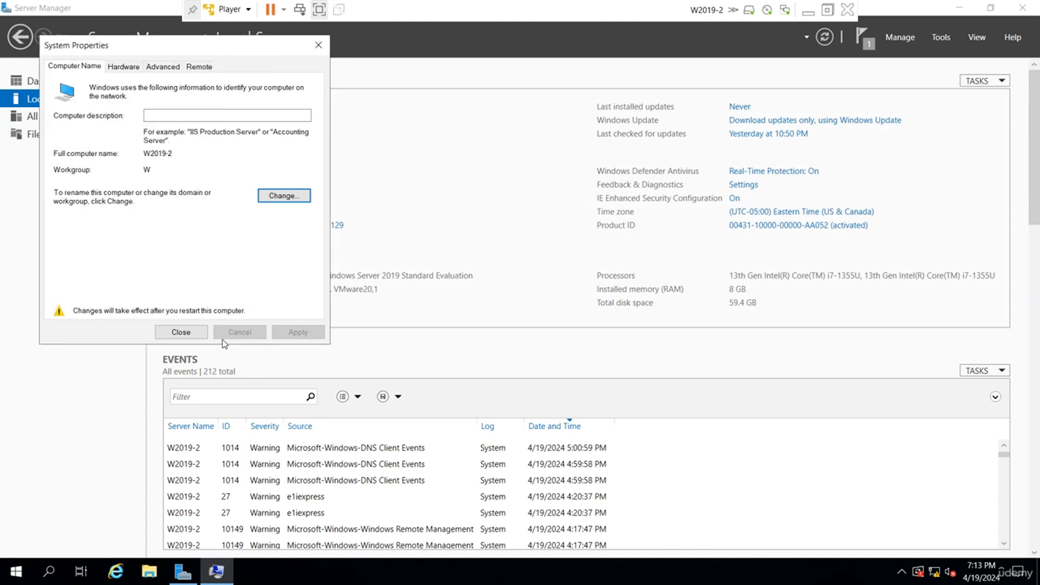
left_click(193, 331)
left_click(506, 306)
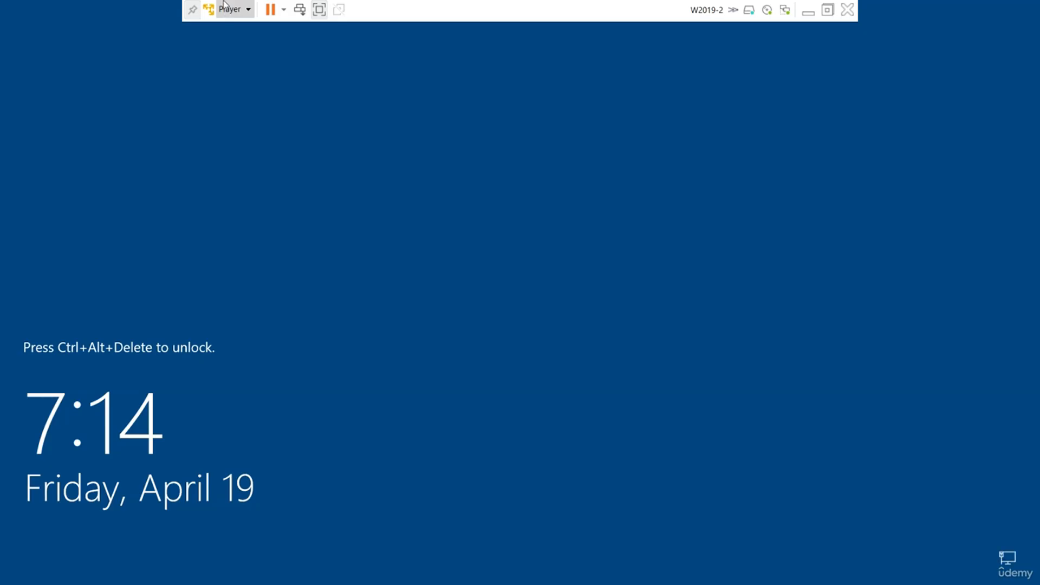
Sign in to the restarted server as the local Administrator with the account password.
left_click(230, 9)
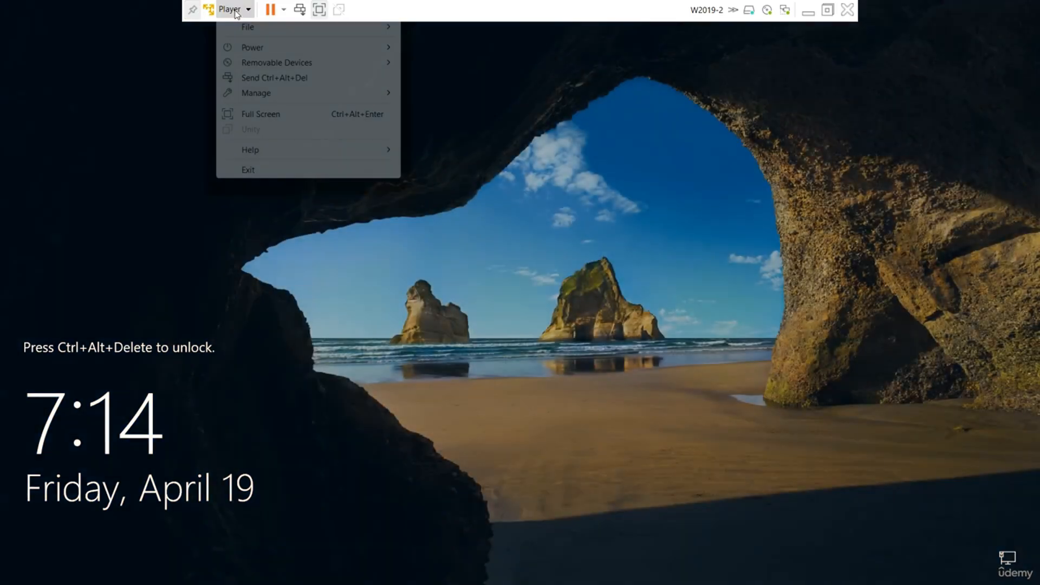
left_click(276, 78)
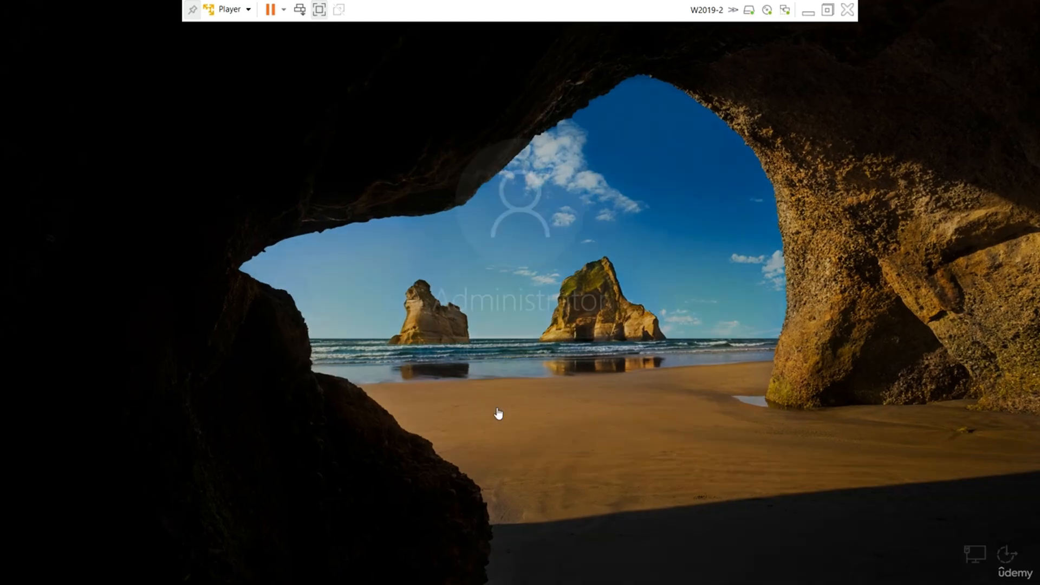
type("Pa$$w0rd")
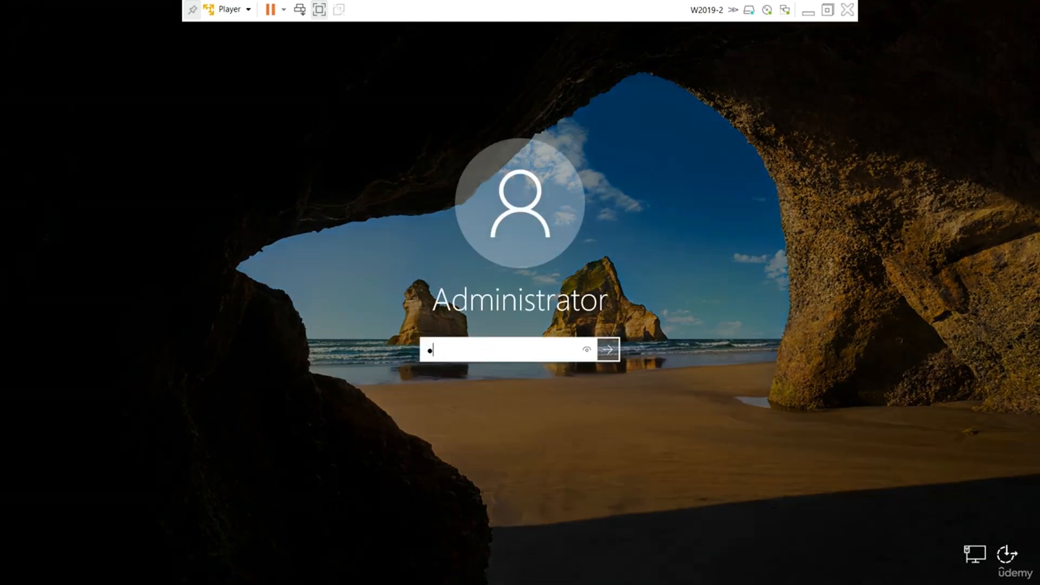
key("Return")
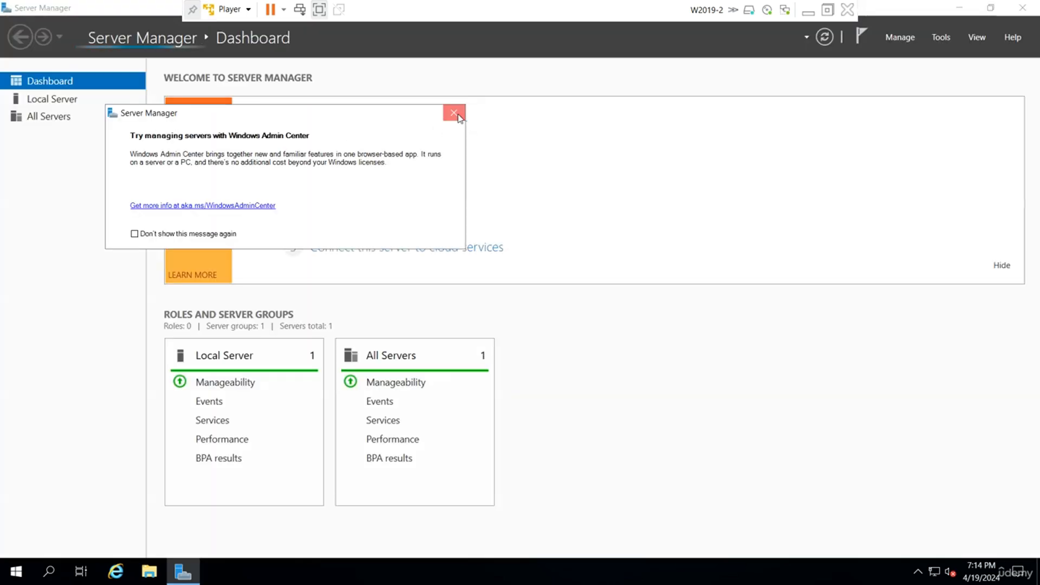
Dismiss the Windows Admin Center notice and review the Ethernet0 adapter's TCP/IPv4 address and DNS settings.
left_click(454, 113)
left_click(64, 106)
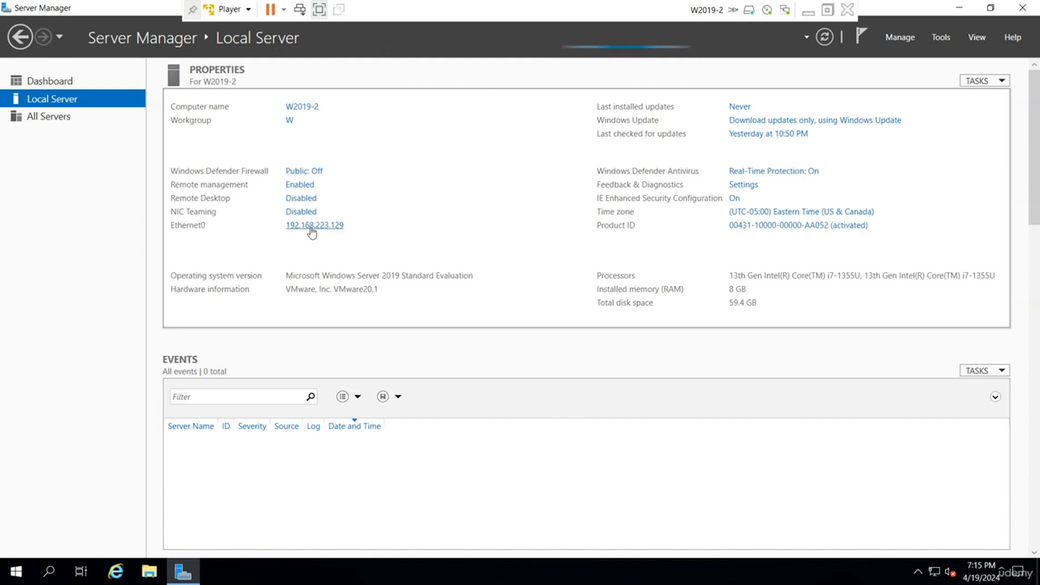
left_click(312, 226)
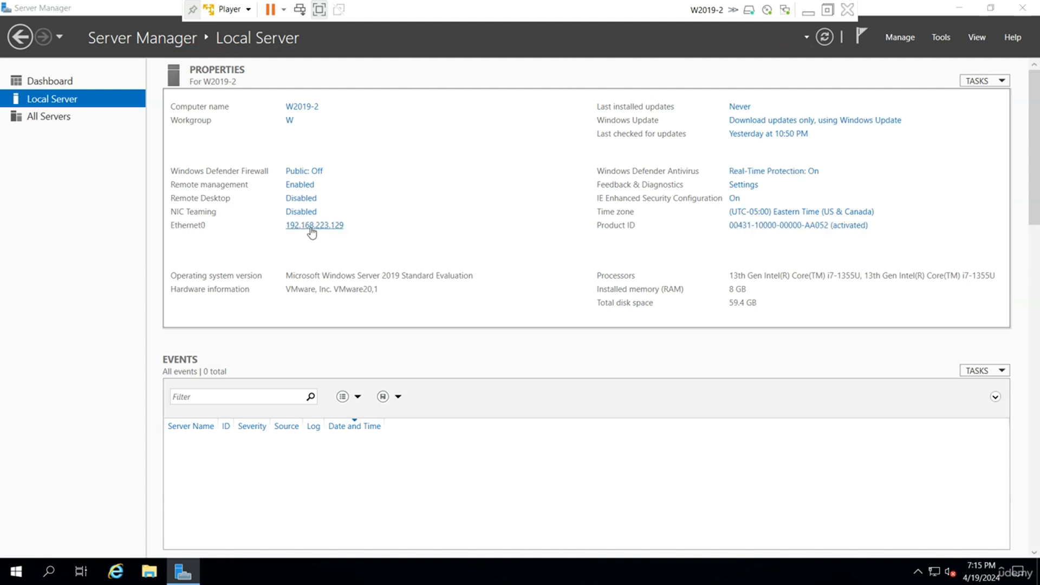
right_click(219, 179)
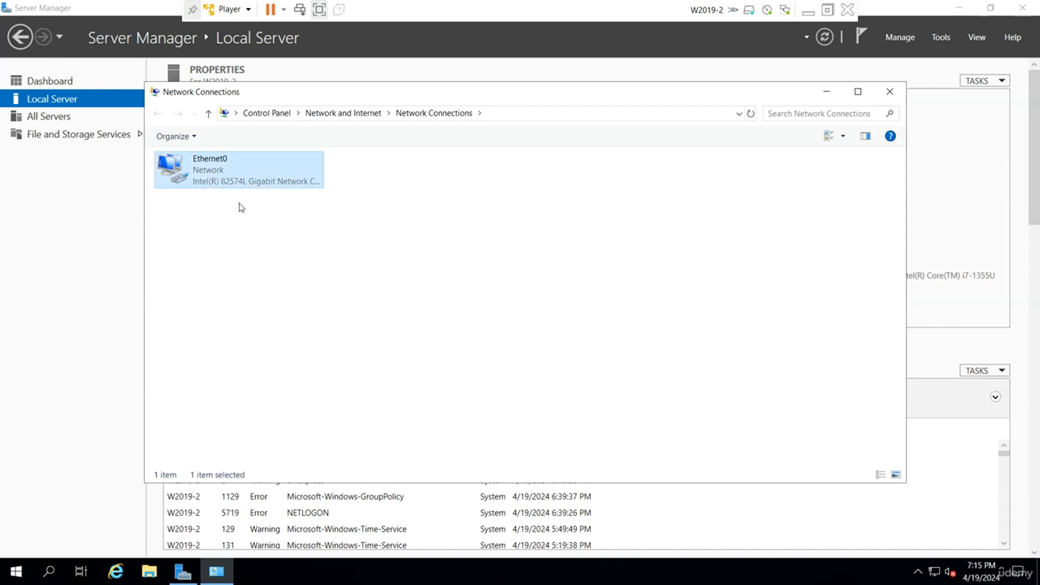
left_click(274, 309)
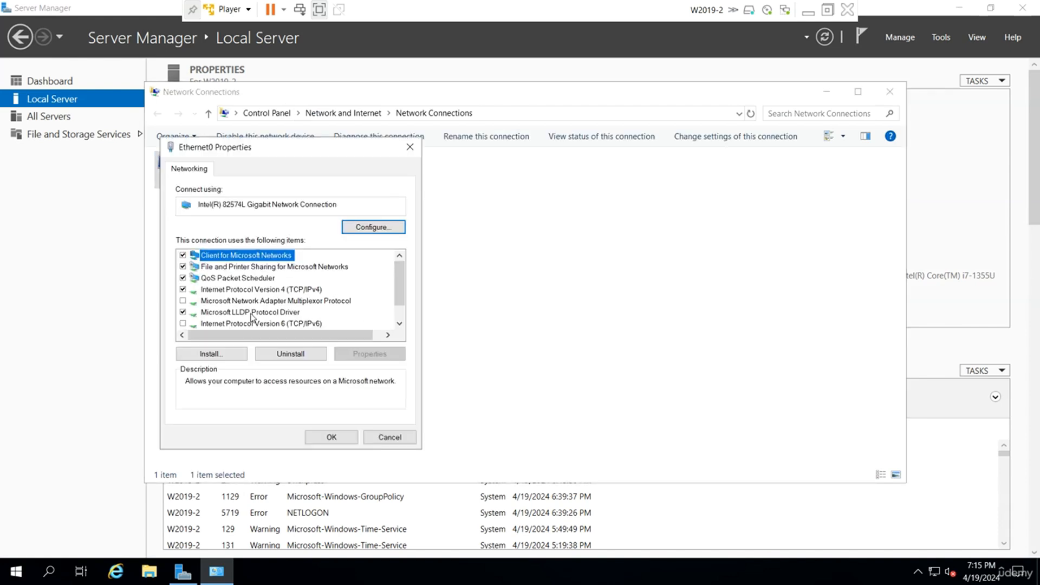
double_click(322, 292)
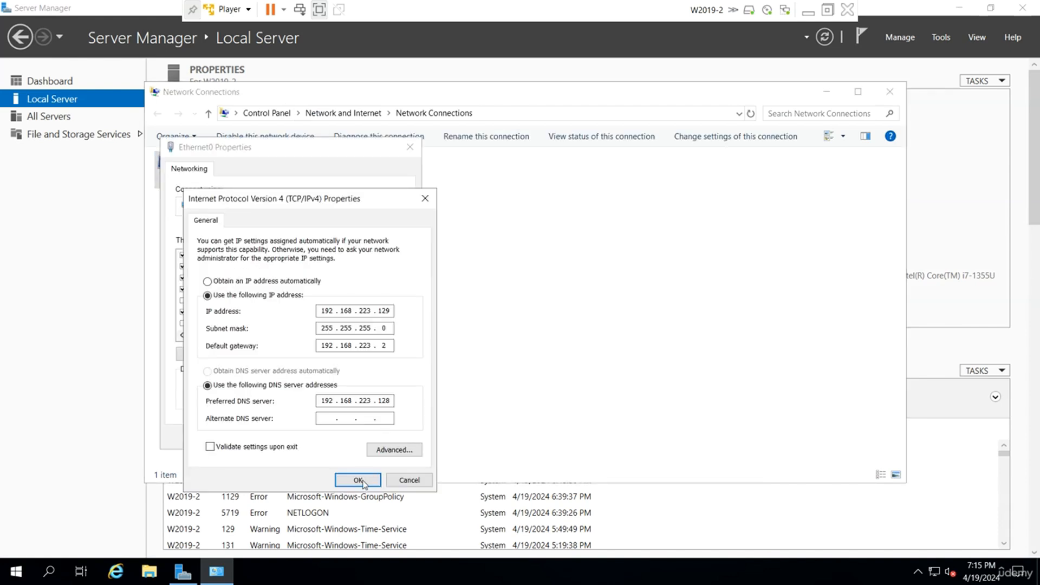
left_click(361, 481)
left_click(333, 435)
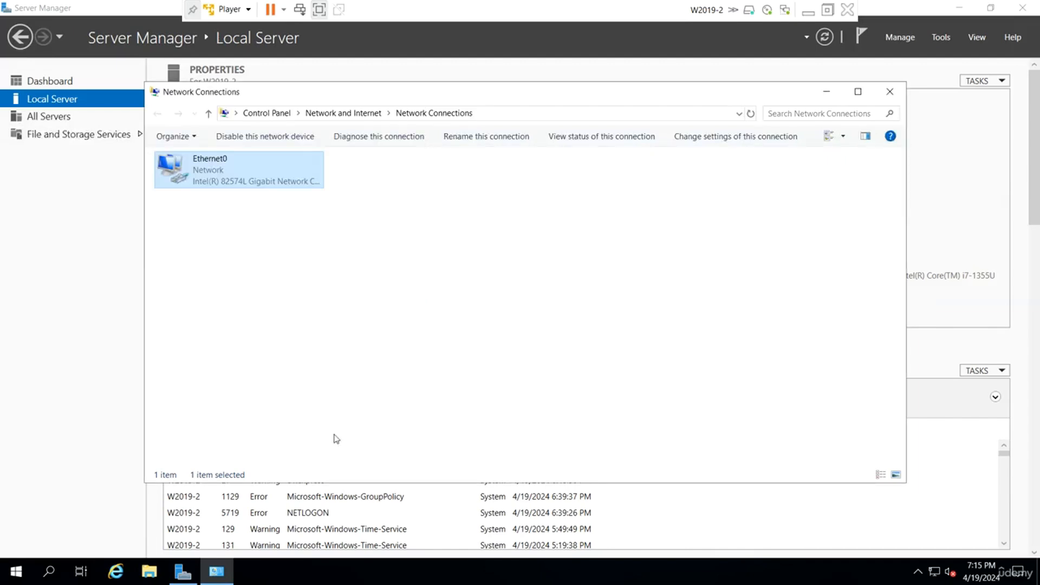
left_click(890, 91)
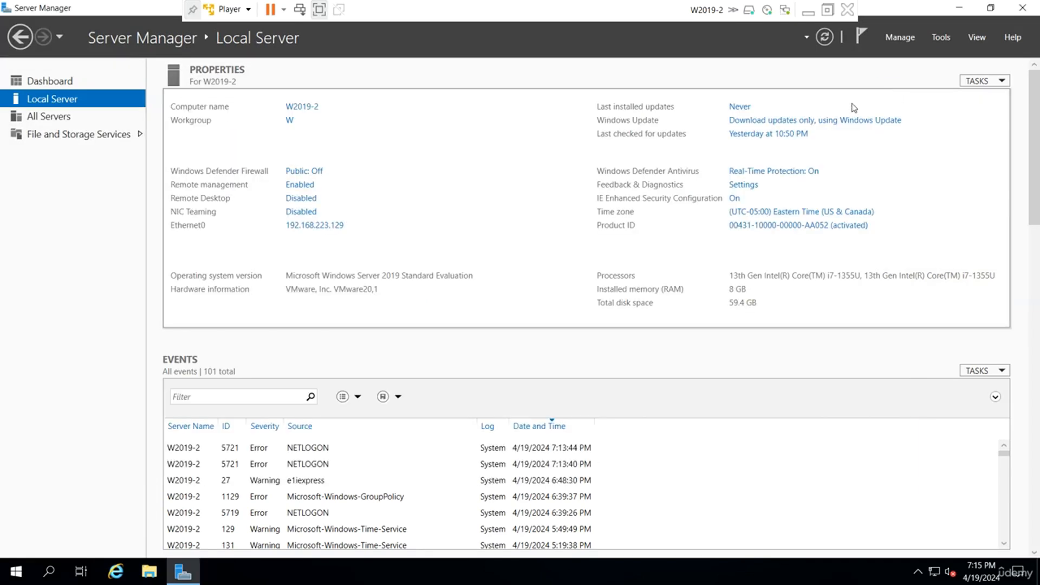
Start adding roles to W2019-2 and select Active Directory Domain Services with its required features and management tools.
left_click(899, 37)
left_click(947, 54)
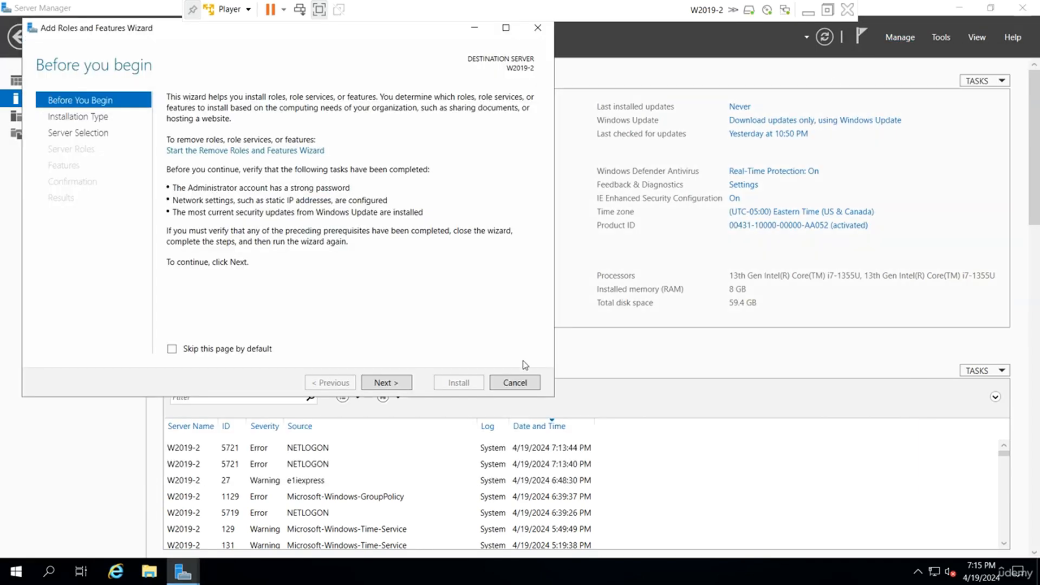
left_click(398, 386)
left_click(399, 386)
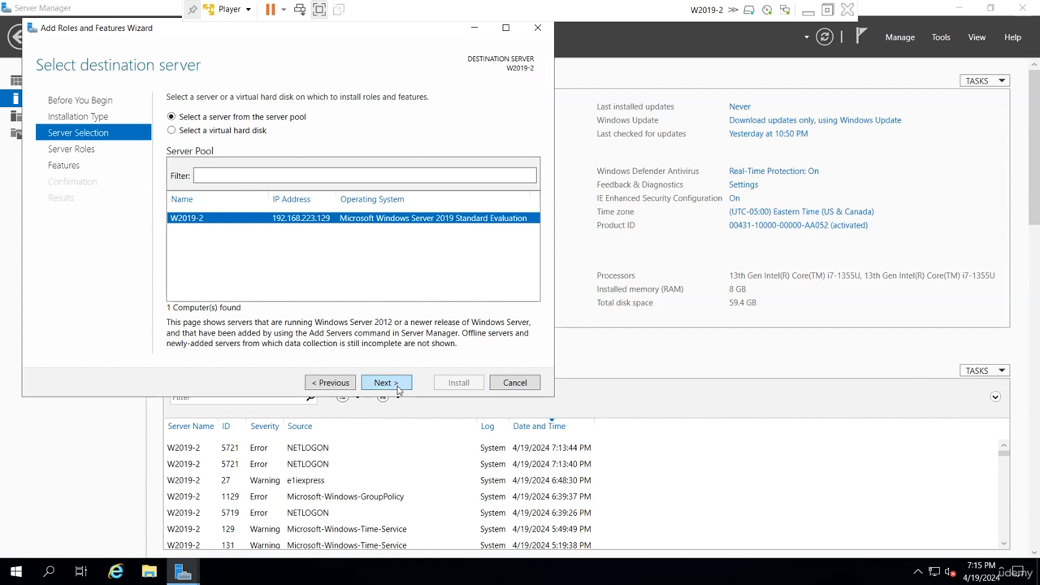
left_click(398, 386)
left_click(189, 153)
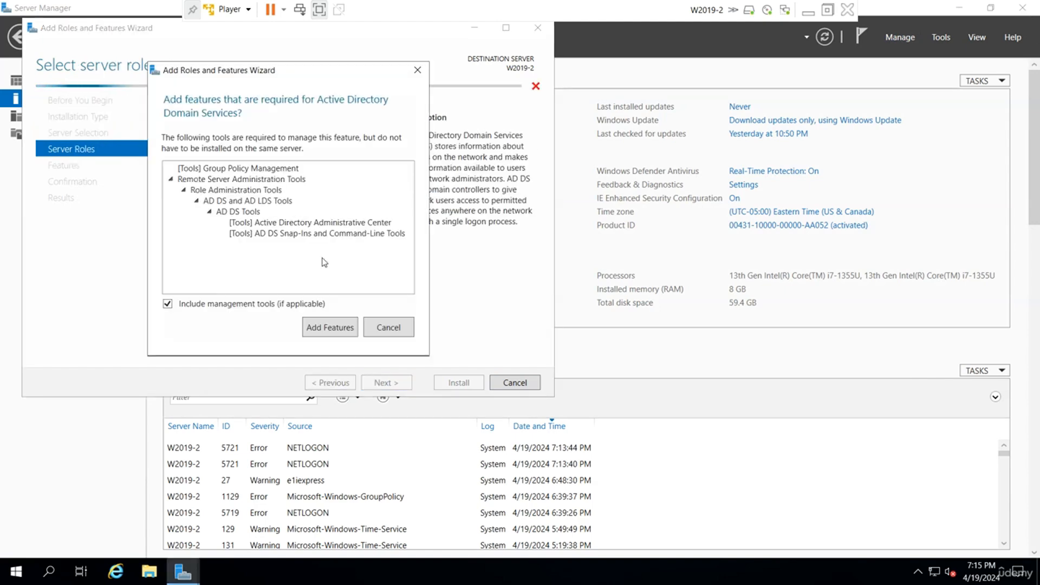
left_click(331, 328)
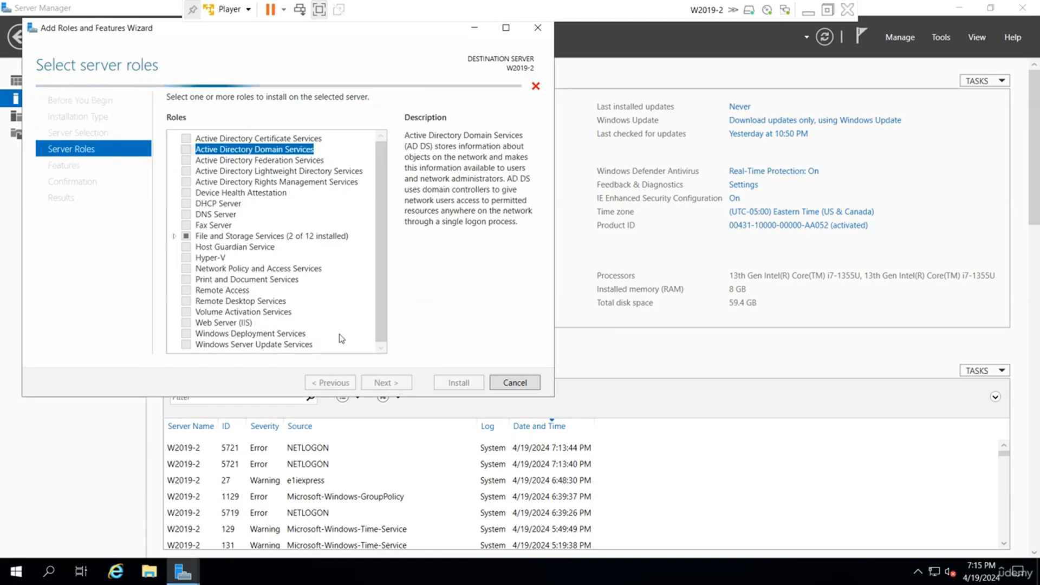
Accept the default features and install the Active Directory Domain Services role, moving the progress window clear of the server list.
left_click(384, 384)
left_click(384, 384)
left_click(385, 384)
left_click(465, 381)
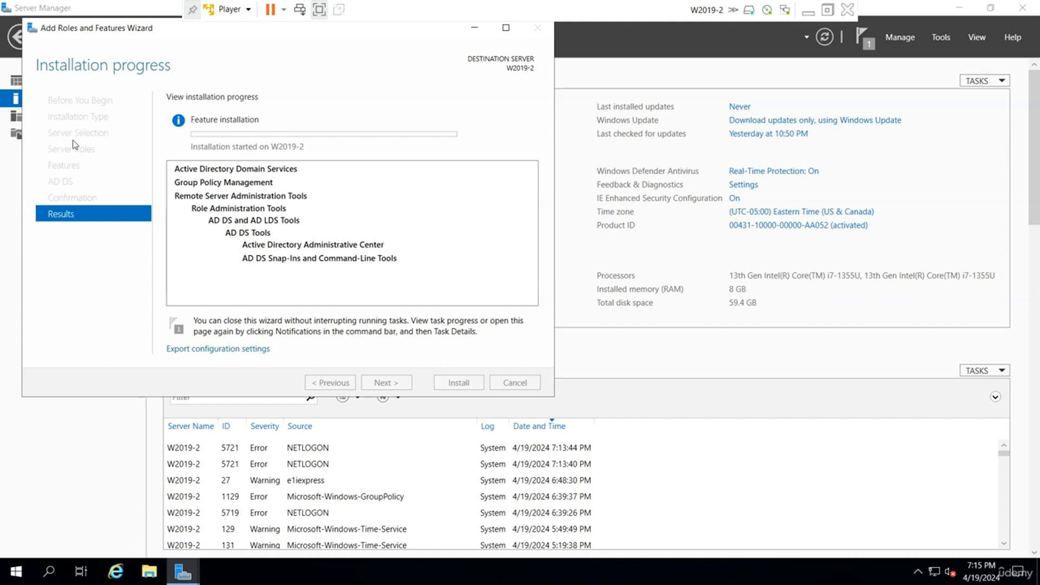
left_click_drag(132, 32, 248, 75)
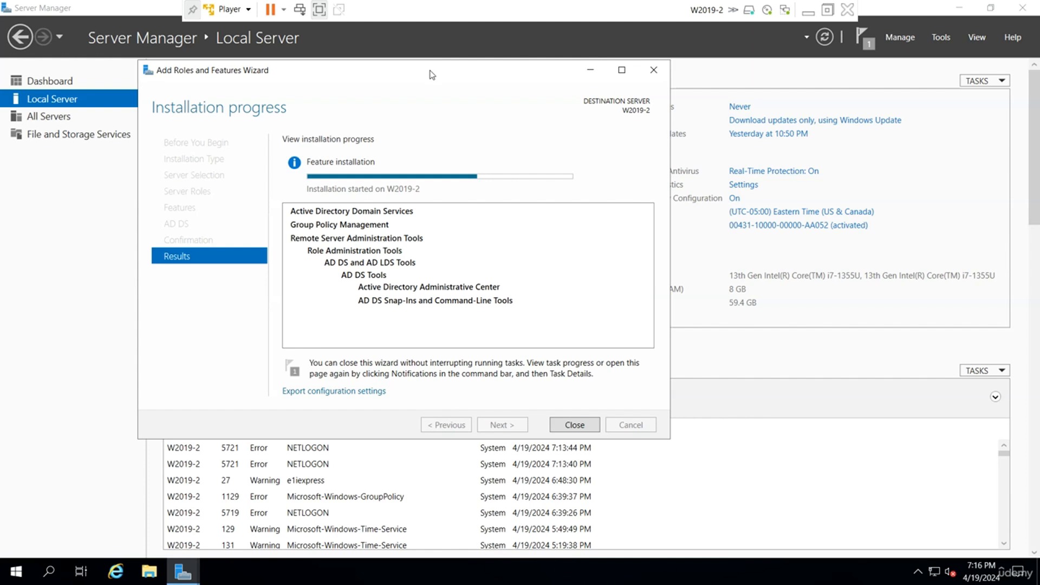
left_click_drag(430, 70, 448, 73)
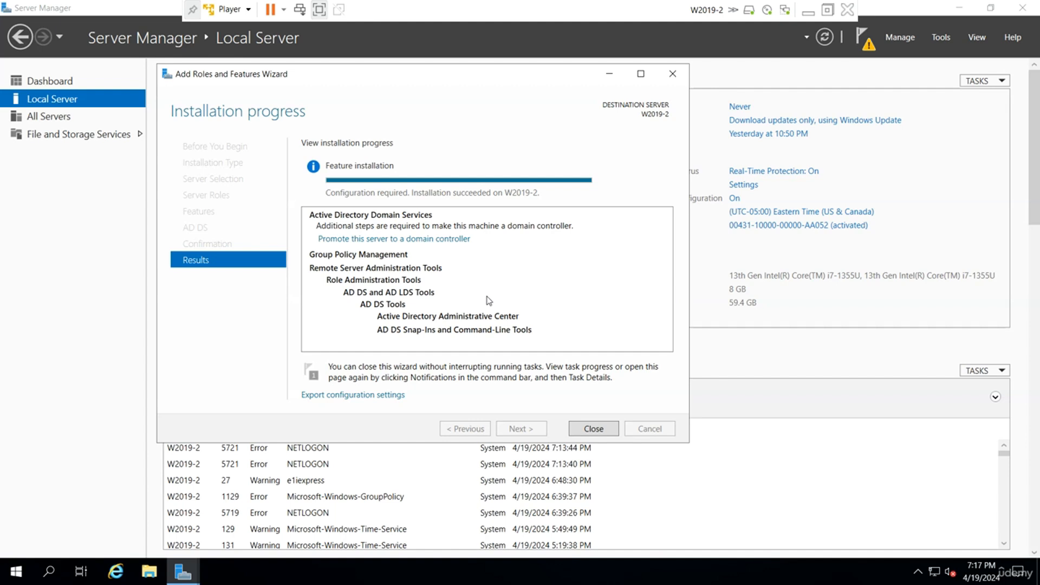
Start promoting the server to a domain controller and specify udemy.local as the existing domain to join.
left_click(444, 239)
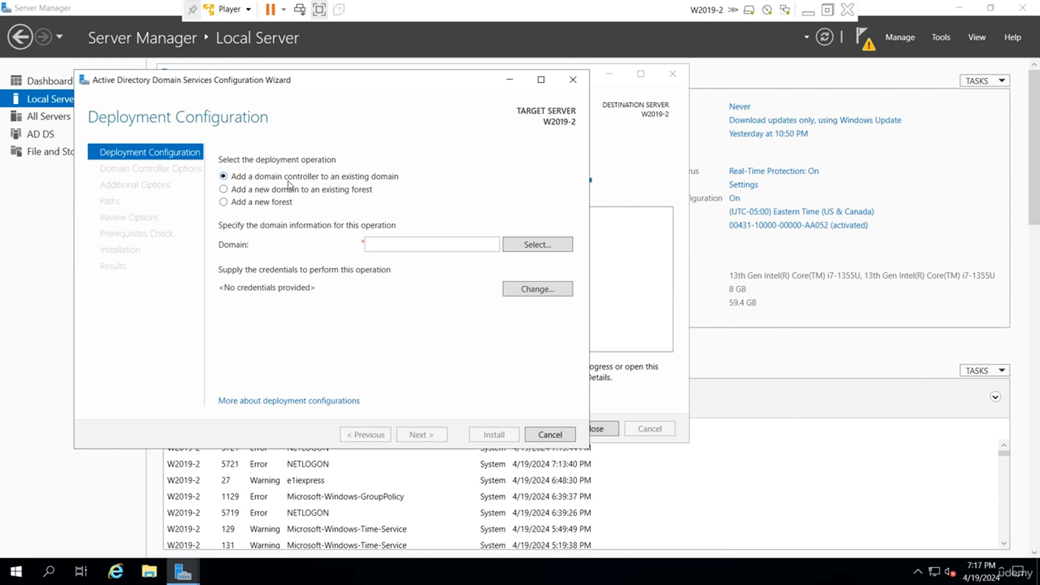
left_click(367, 244)
type("udemy.local")
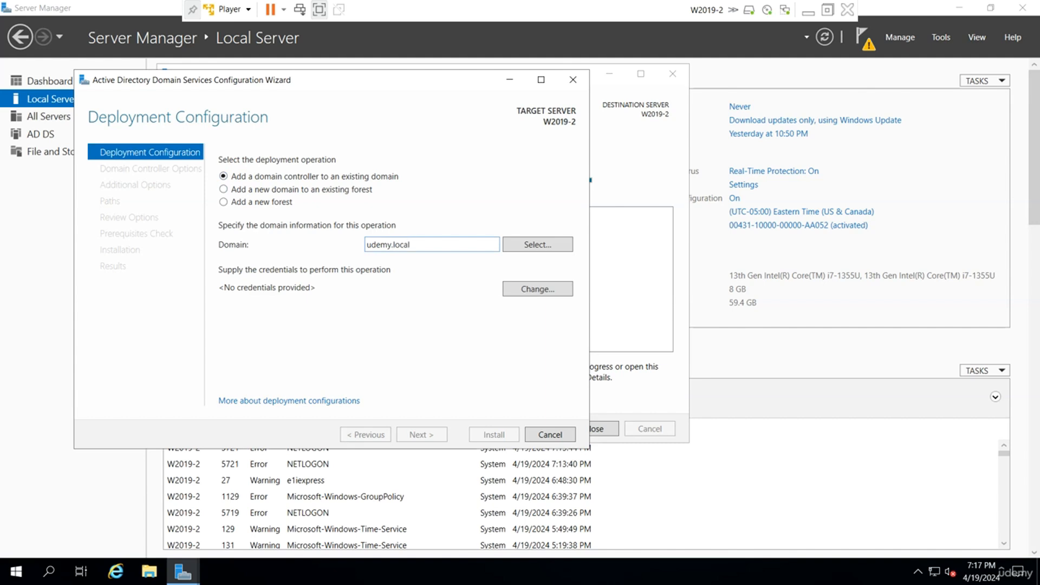
Supply udemy\administrator and the account password as deployment credentials, and try to continue past the deployment configuration.
left_click(557, 295)
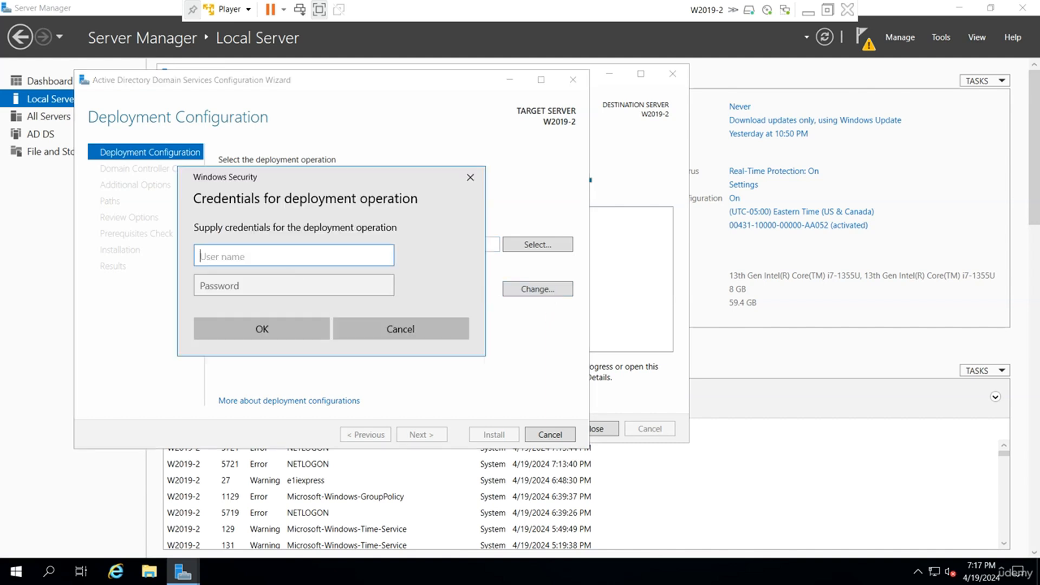
type("udemy\\administrator")
key("Tab")
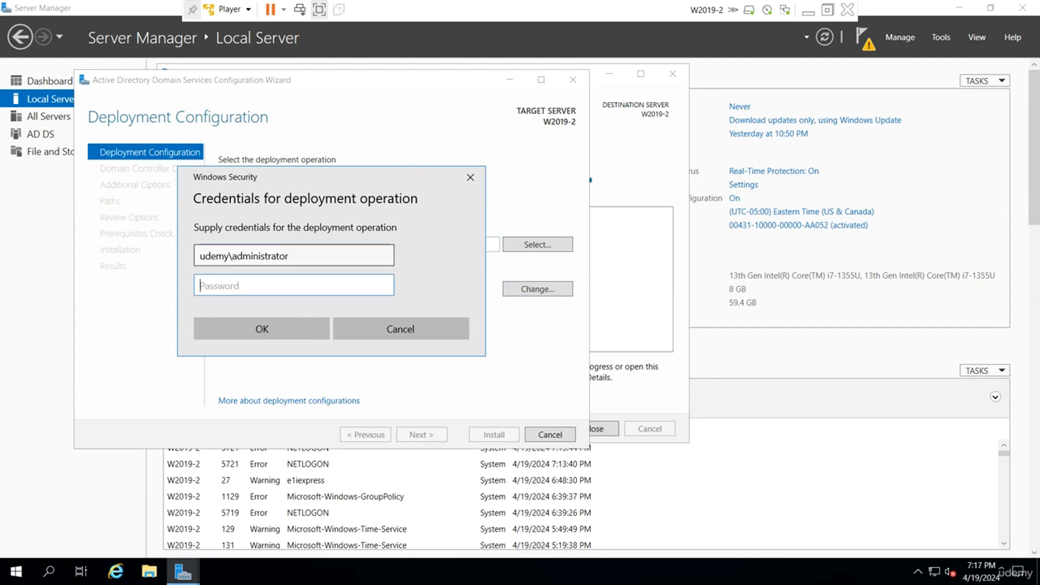
type("******")
key("Return")
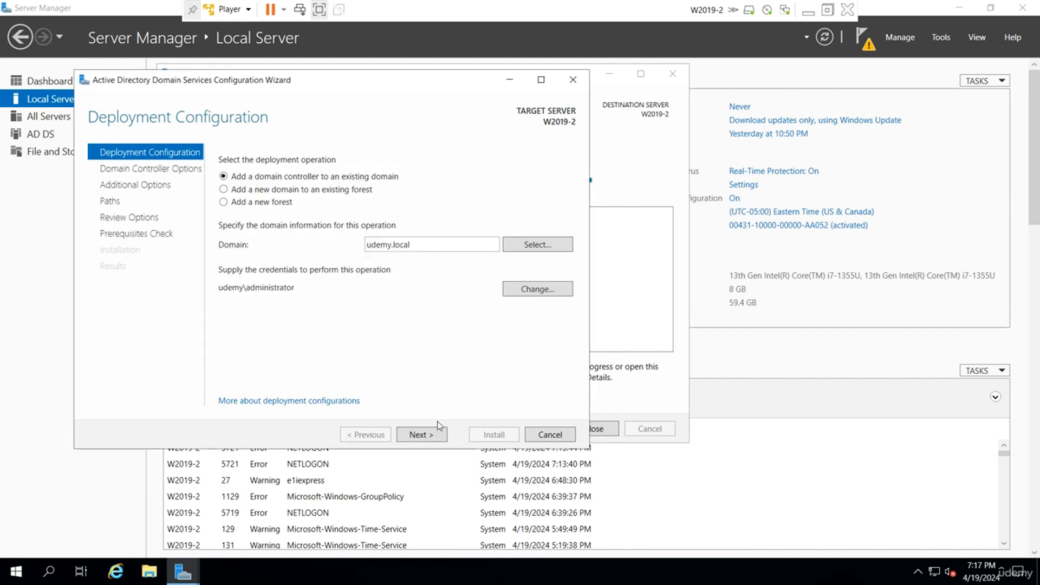
left_click(435, 438)
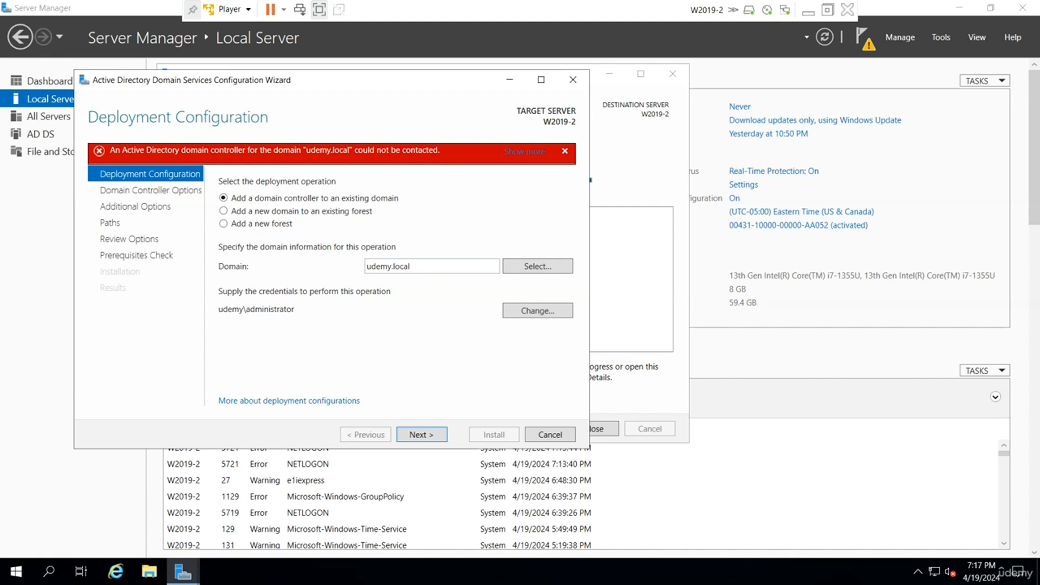
Try again to continue past the deployment configuration, and close the finished Add Roles and Features Wizard.
left_click(432, 436)
left_click(432, 437)
left_click(619, 242)
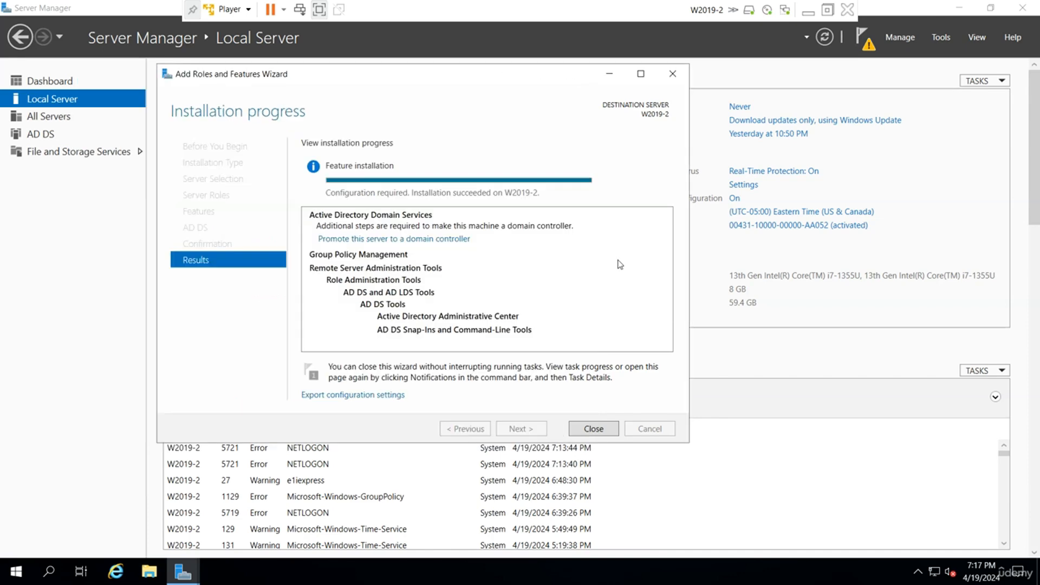
left_click(593, 428)
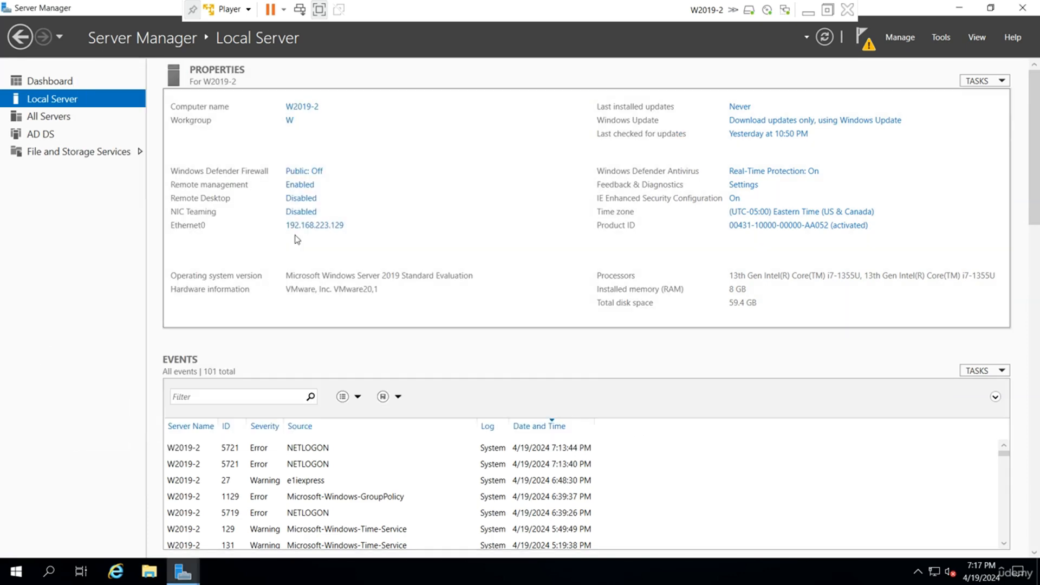
Examine the Ethernet0 connection details on W2019-2, checking the IPv4 DNS server entry, and close the details and status windows.
left_click(302, 226)
right_click(194, 184)
left_click(219, 205)
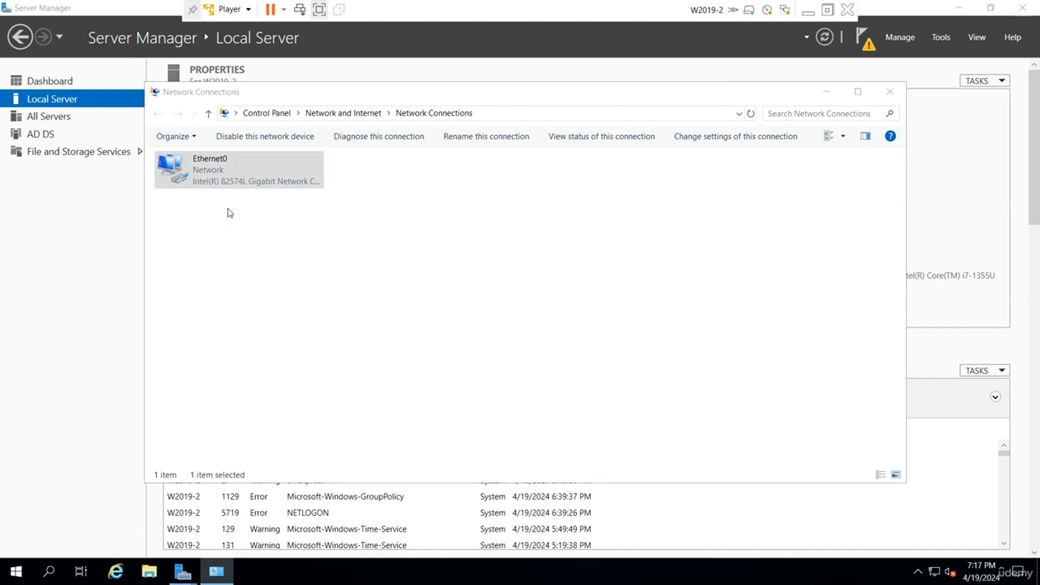
left_click(460, 279)
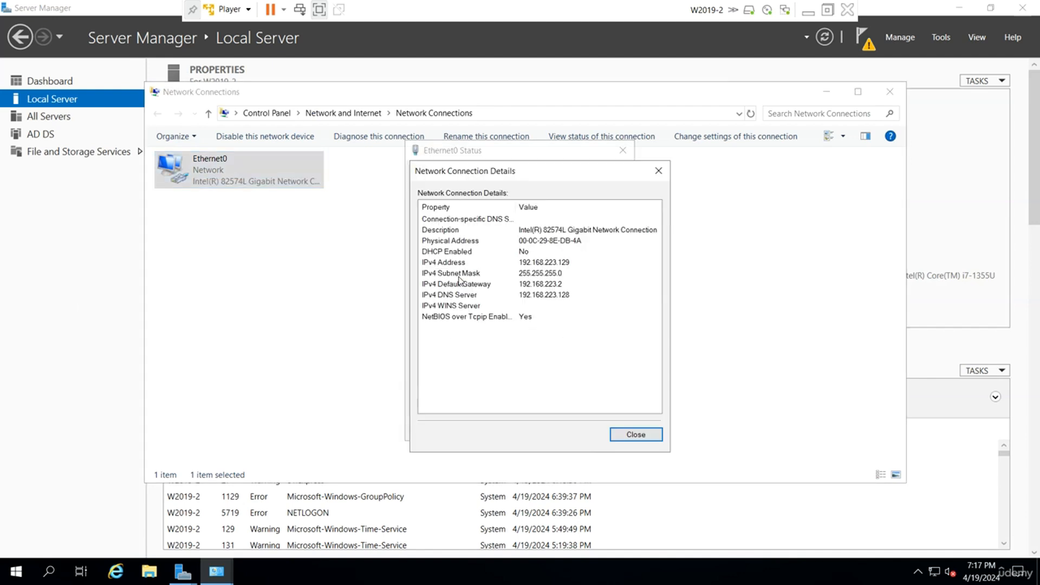
left_click(563, 297)
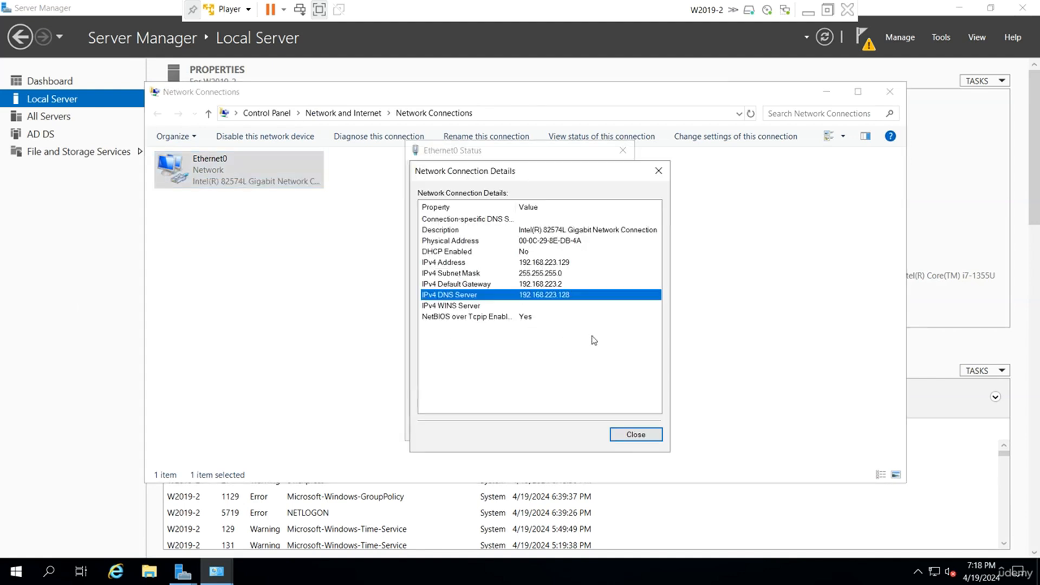
left_click(629, 434)
left_click(625, 429)
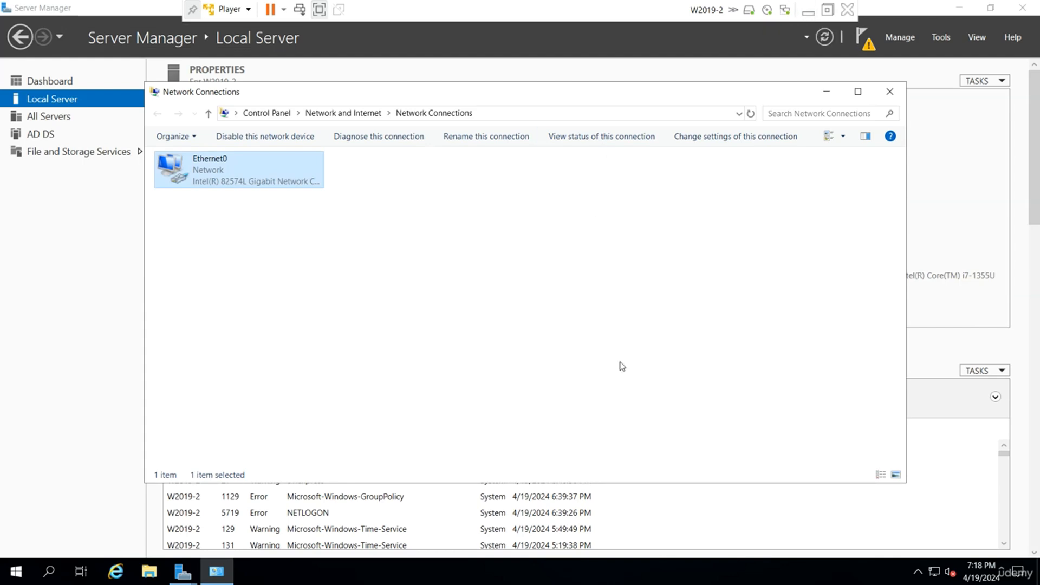
Switch to the W2019-1 virtual machine and unlock it with the UDEMY\Administrator account password.
left_click(807, 11)
mouse_move(698, 569)
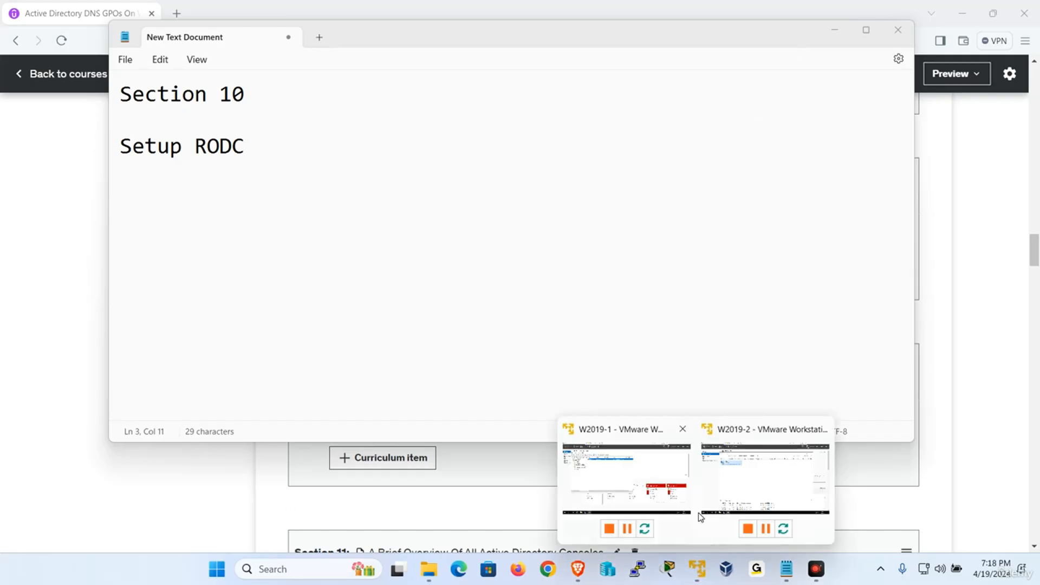
left_click(629, 472)
left_click(230, 10)
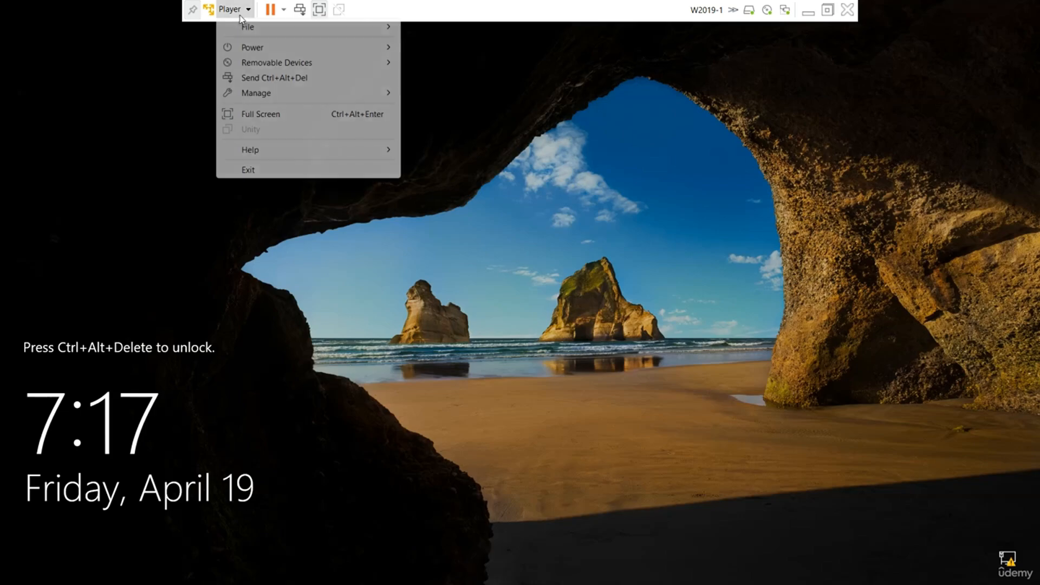
left_click(279, 76)
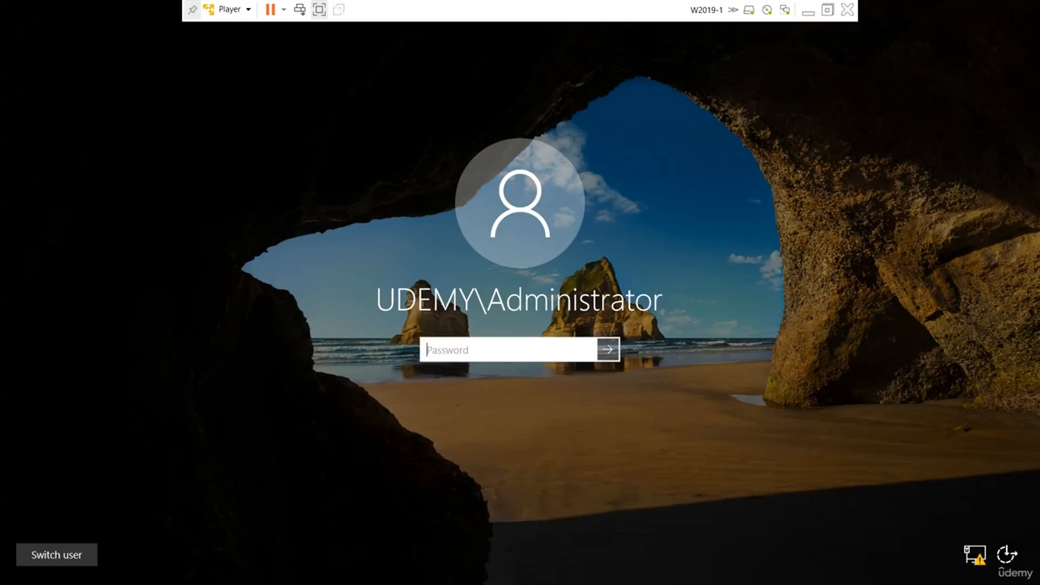
key("Caps_Lock")
type("•")
key("Caps_Lock")
type("•••••••")
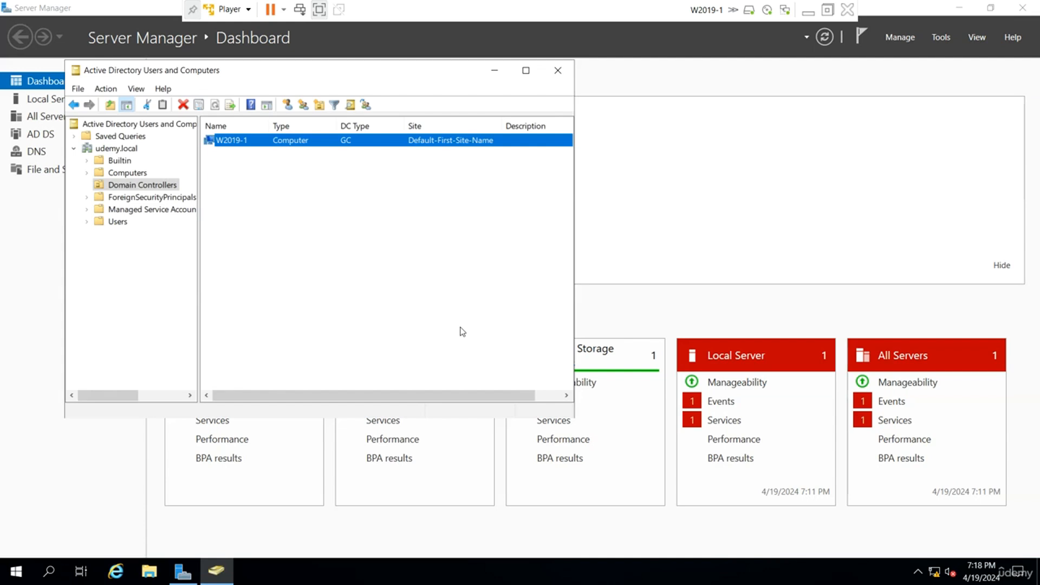
Examine the IPv4 address and DNS settings of Ethernet0 on W2019-1, and close the network windows.
left_click(3, 308)
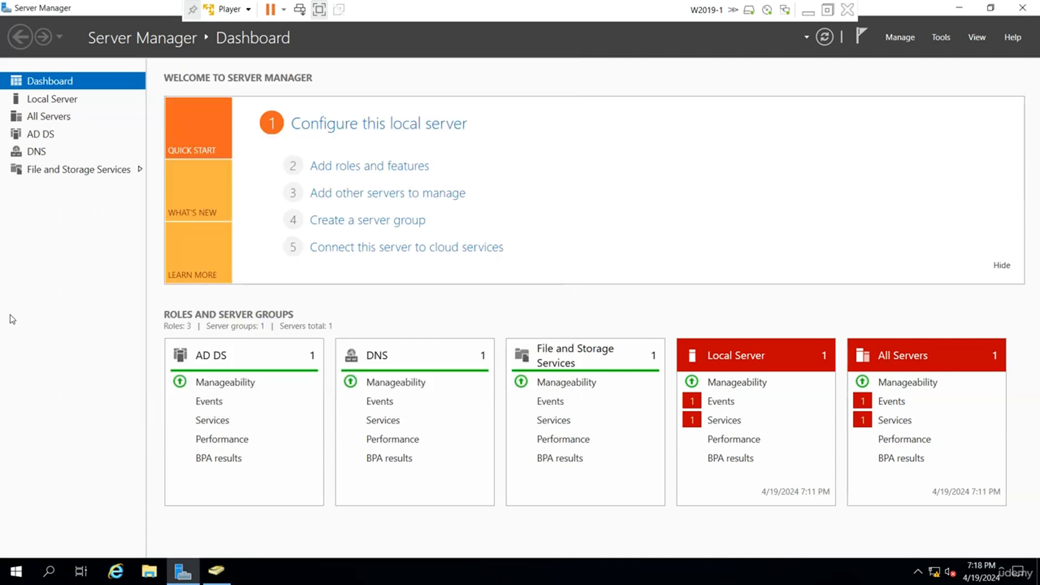
left_click(63, 103)
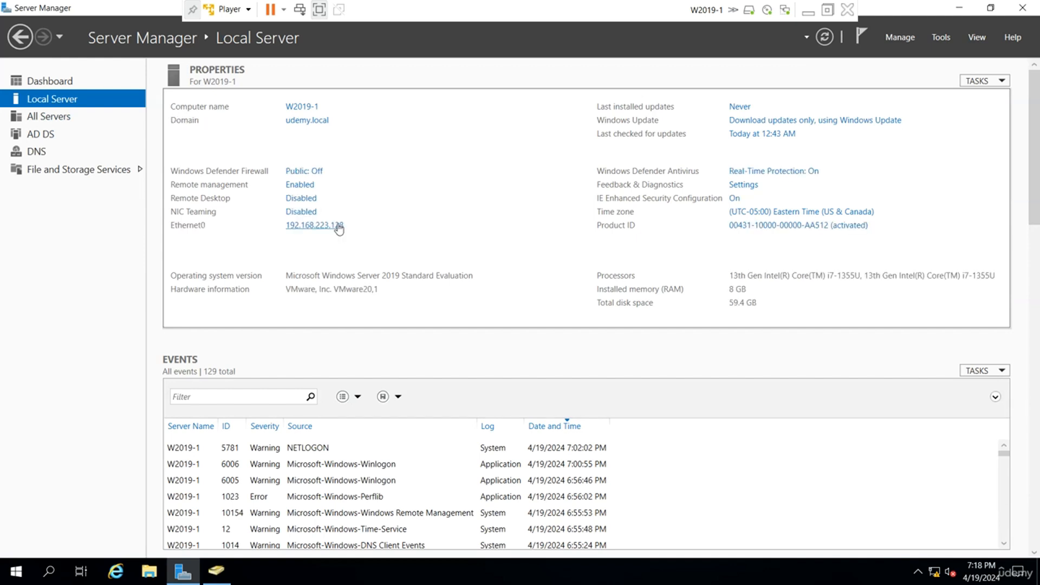
left_click(339, 228)
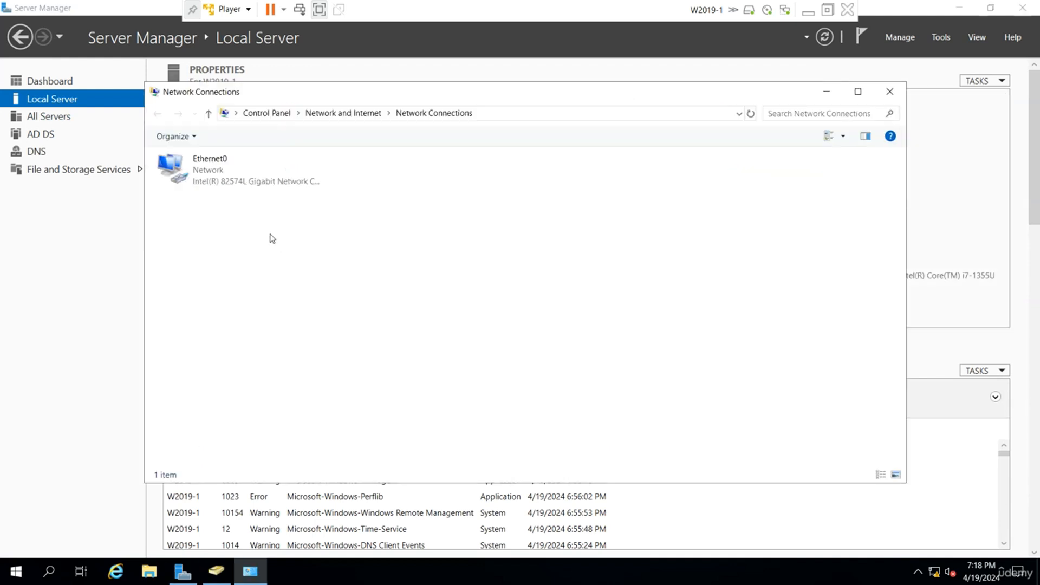
right_click(200, 182)
left_click(249, 314)
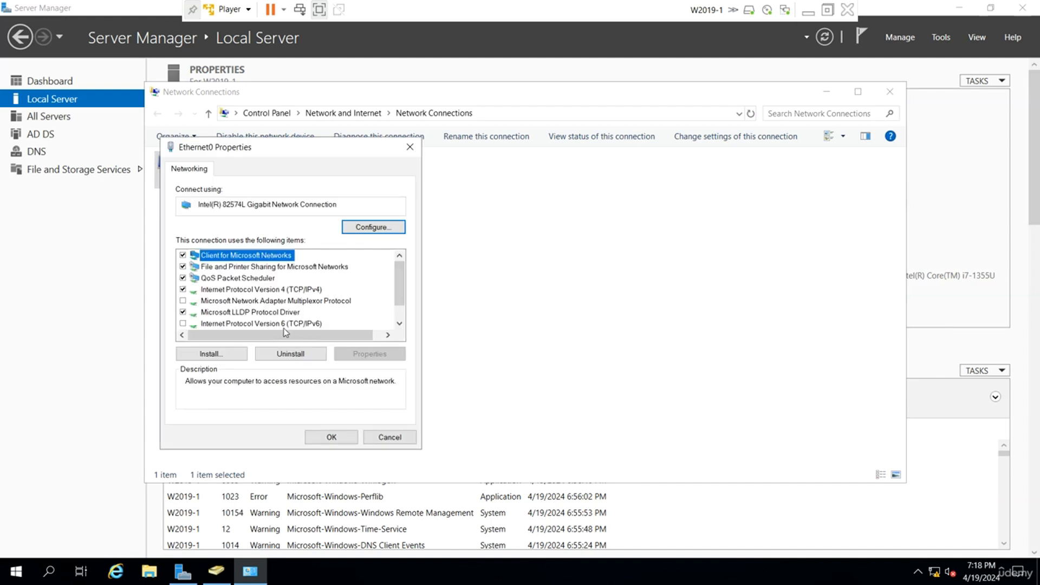
double_click(306, 290)
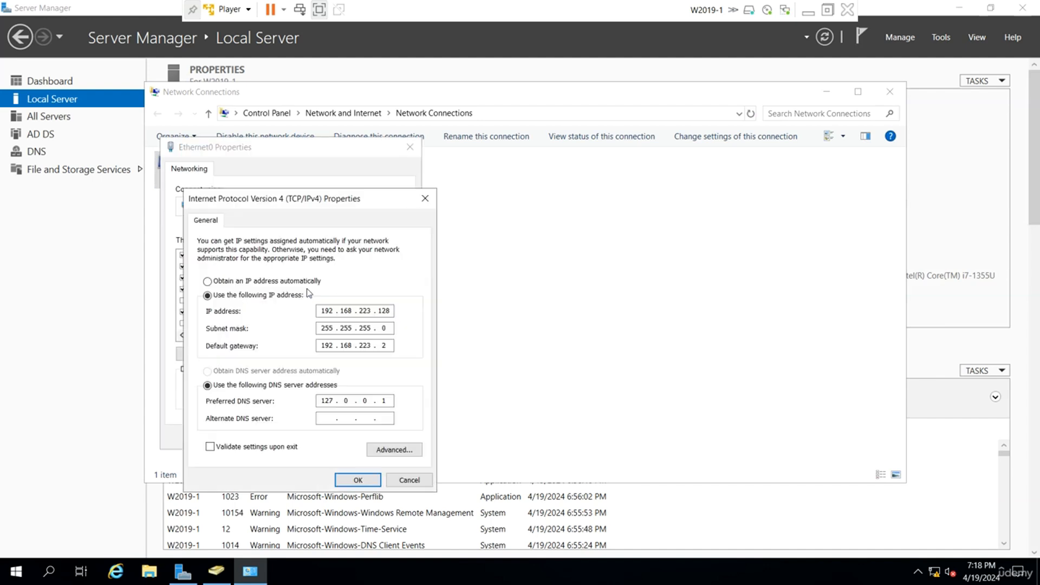
left_click(360, 481)
left_click(328, 439)
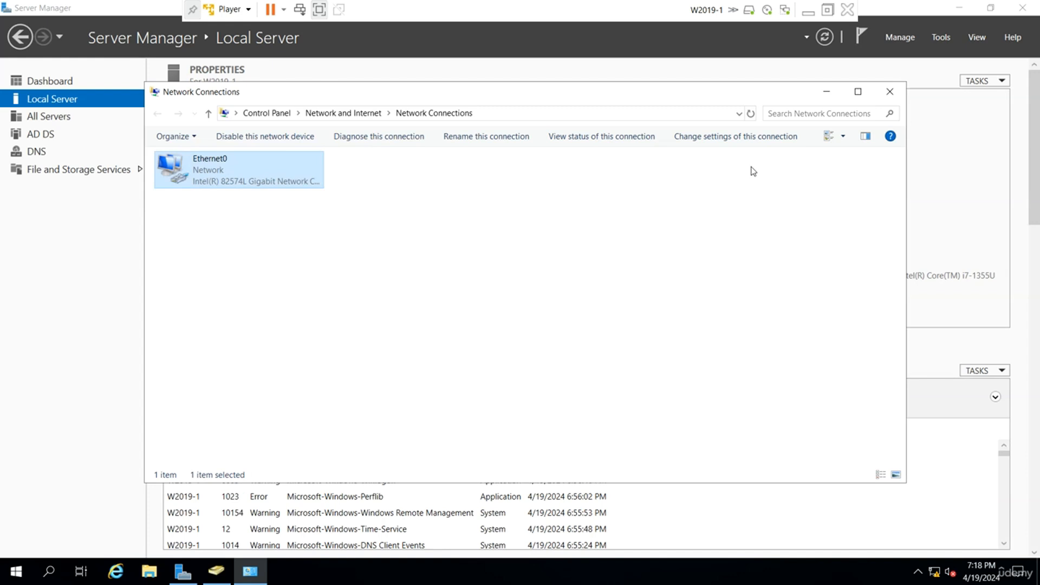
left_click(889, 91)
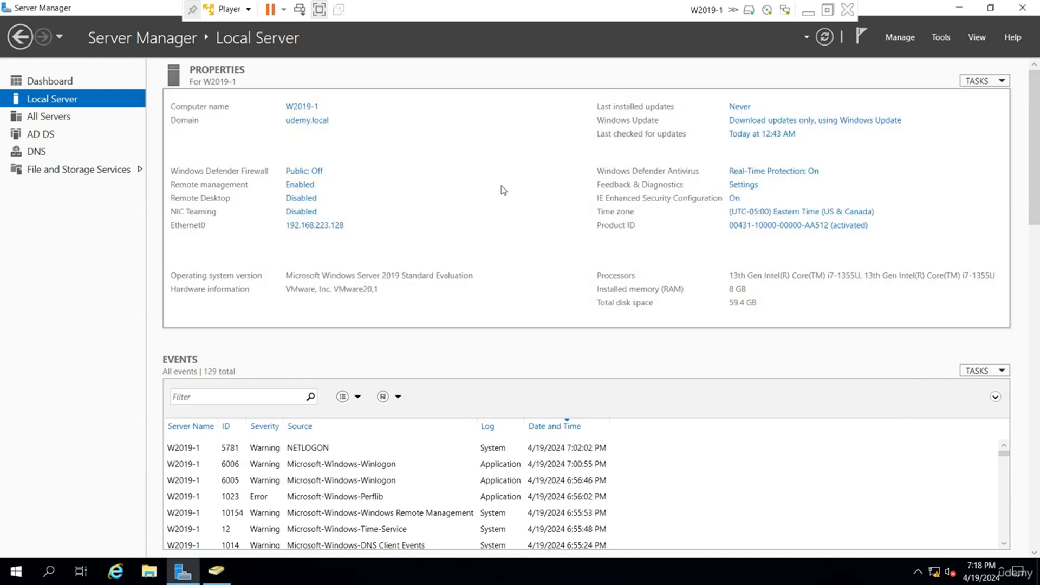
Open DNS Manager and delete the udemy.local forward lookup zone from both Active Directory and the DNS server.
left_click(937, 39)
left_click(829, 203)
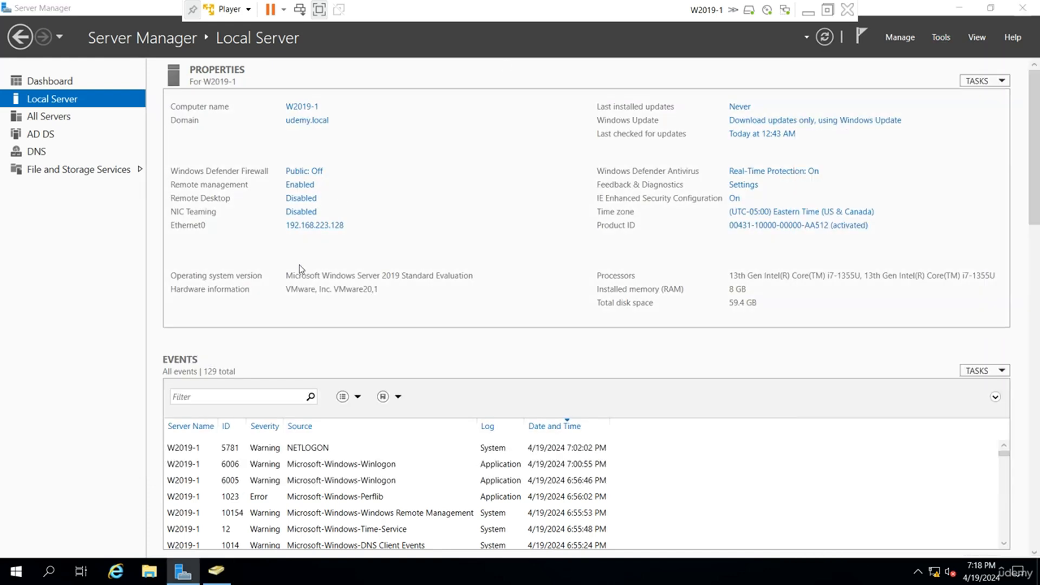
double_click(68, 120)
left_click(111, 132)
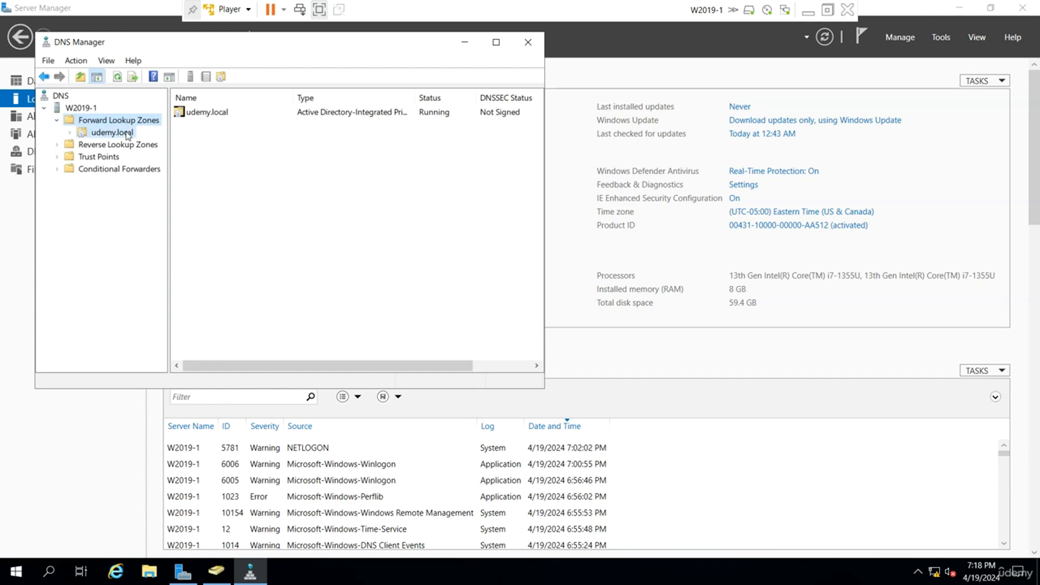
right_click(119, 134)
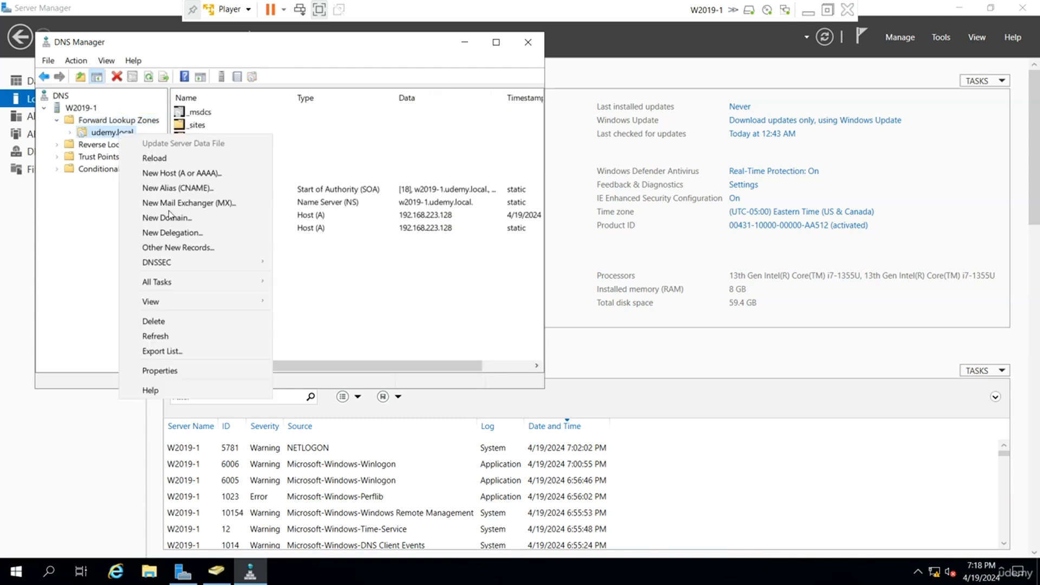
left_click(153, 321)
left_click(570, 382)
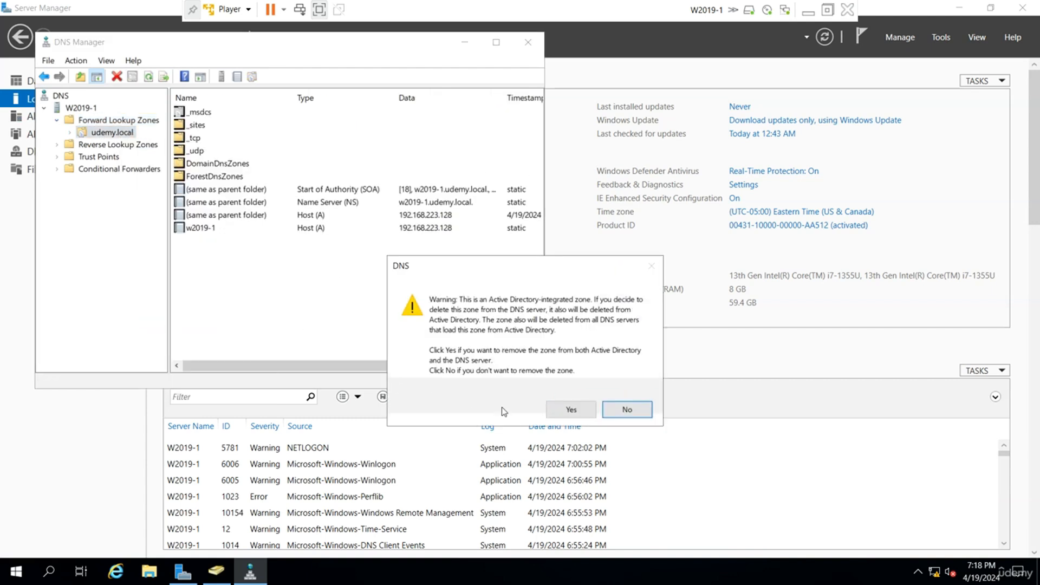
left_click(573, 410)
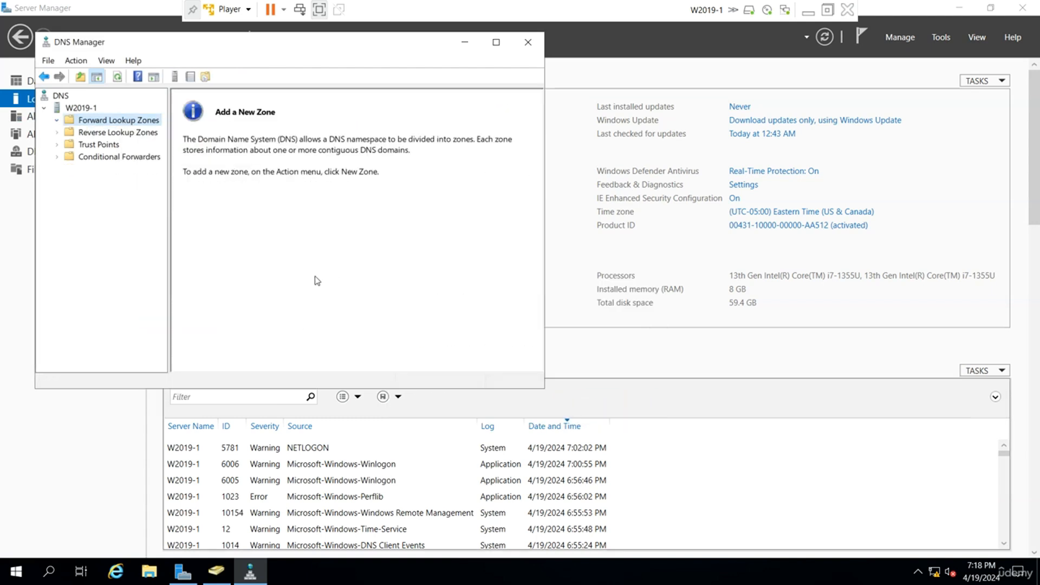
Start a new primary forward lookup zone named udemy.local that is not stored in Active Directory.
right_click(127, 121)
left_click(163, 130)
left_click(300, 312)
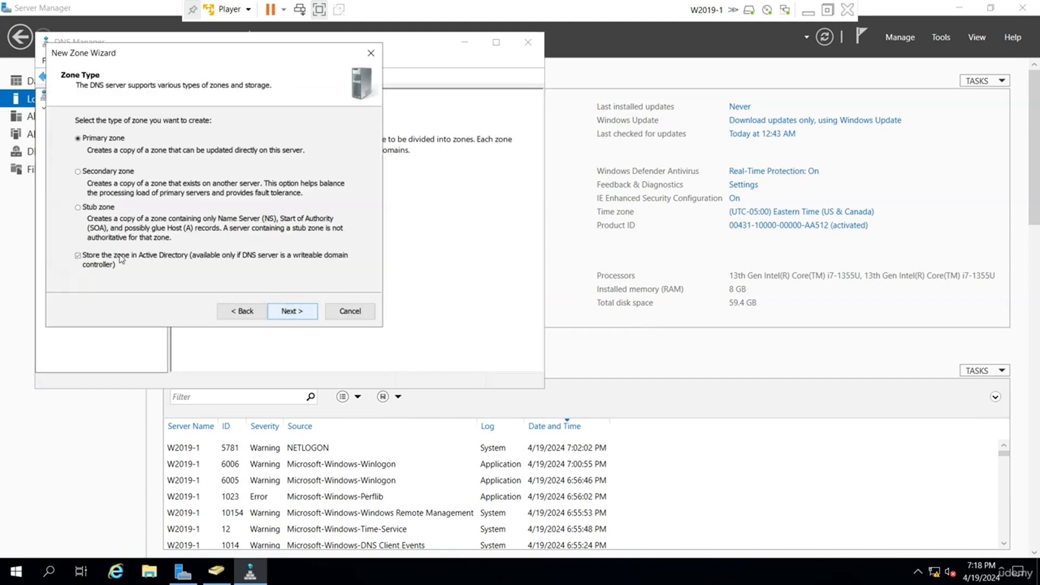
left_click(289, 314)
type("udemy")
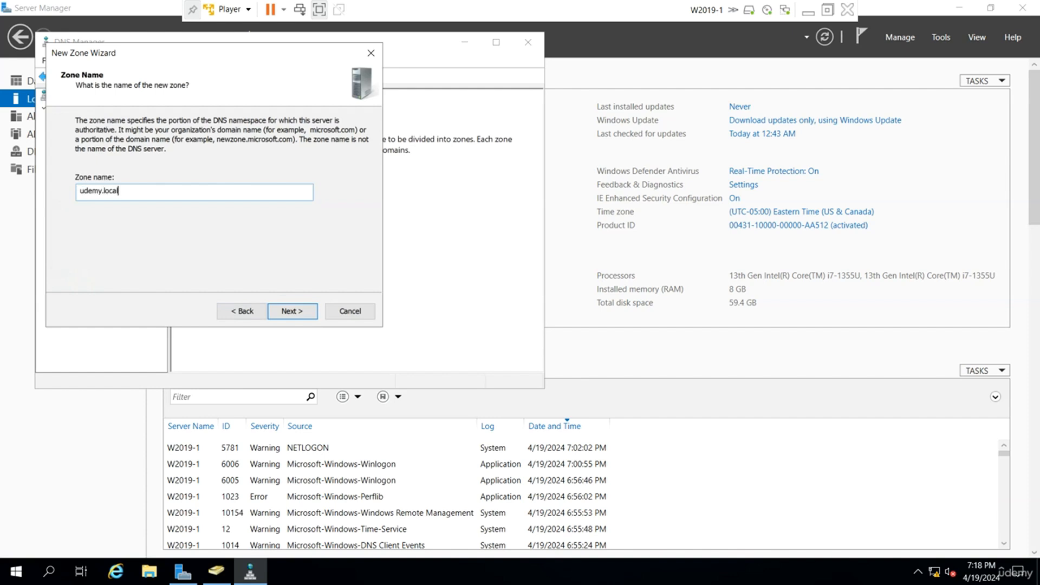
type(".local")
Allow both nonsecure and secure dynamic updates, finish creating the zone, and open udemy.local to view its records.
left_click(287, 311)
left_click(297, 313)
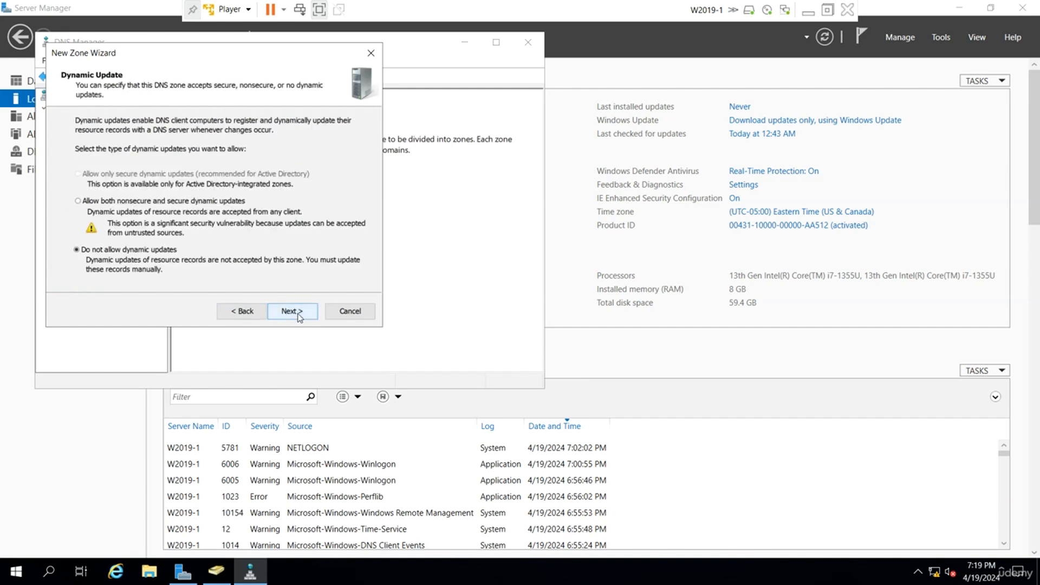
left_click(150, 201)
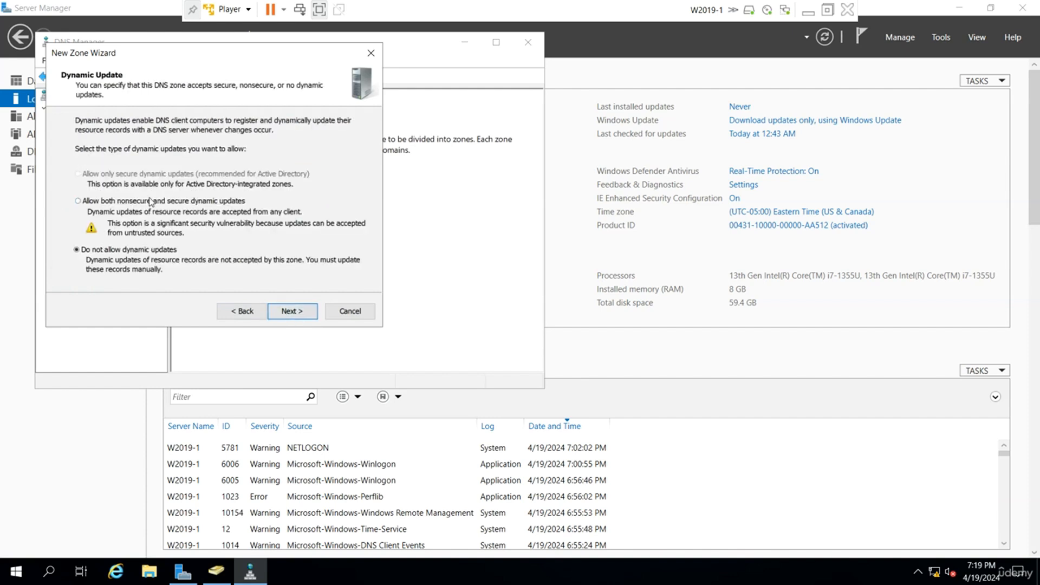
left_click(306, 313)
left_click(304, 309)
double_click(205, 114)
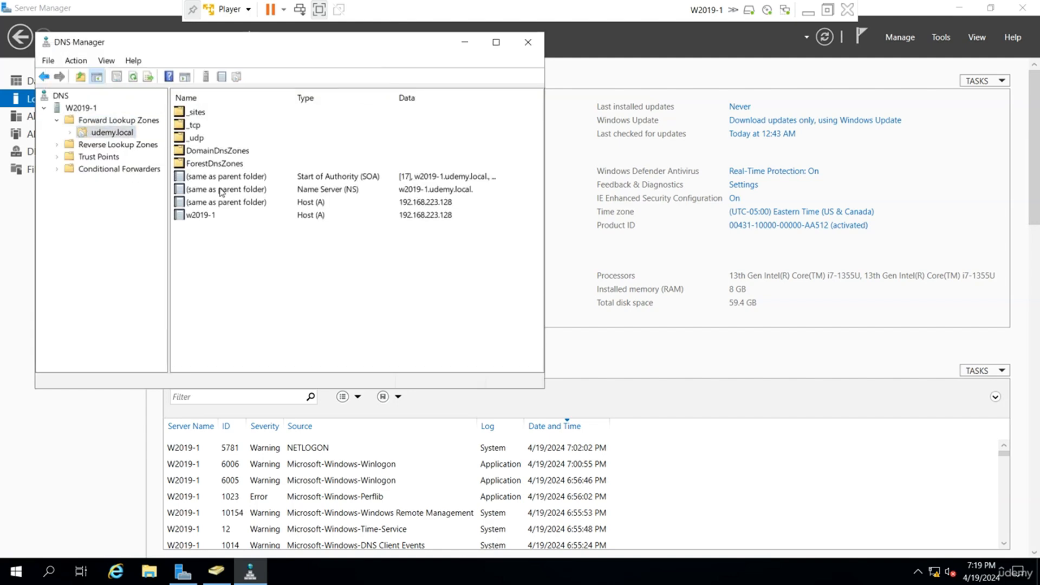
Restart the Active Directory Domain Services service on W2019-1 together with its dependent services.
left_click(948, 35)
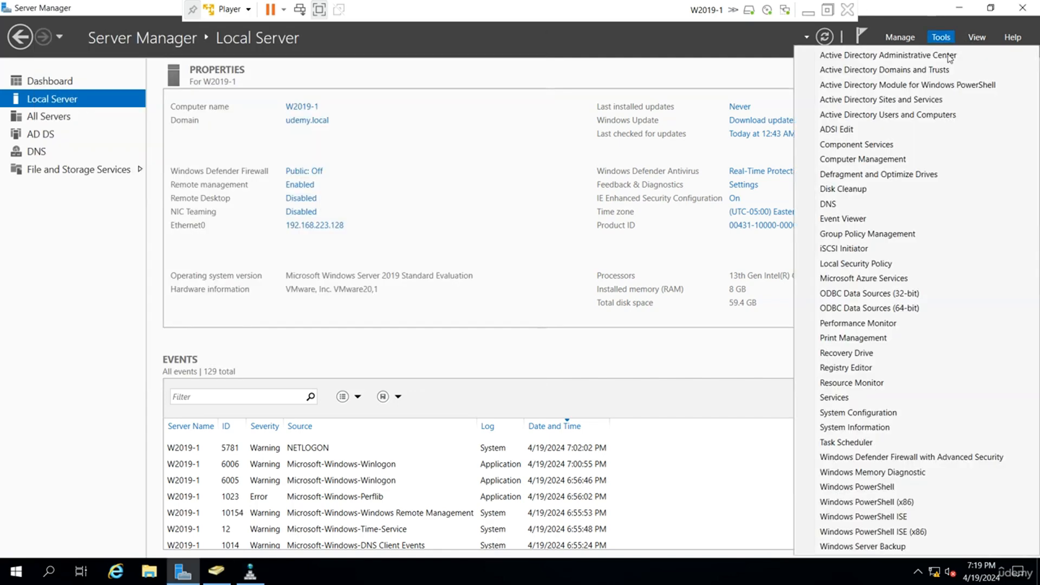
left_click(882, 396)
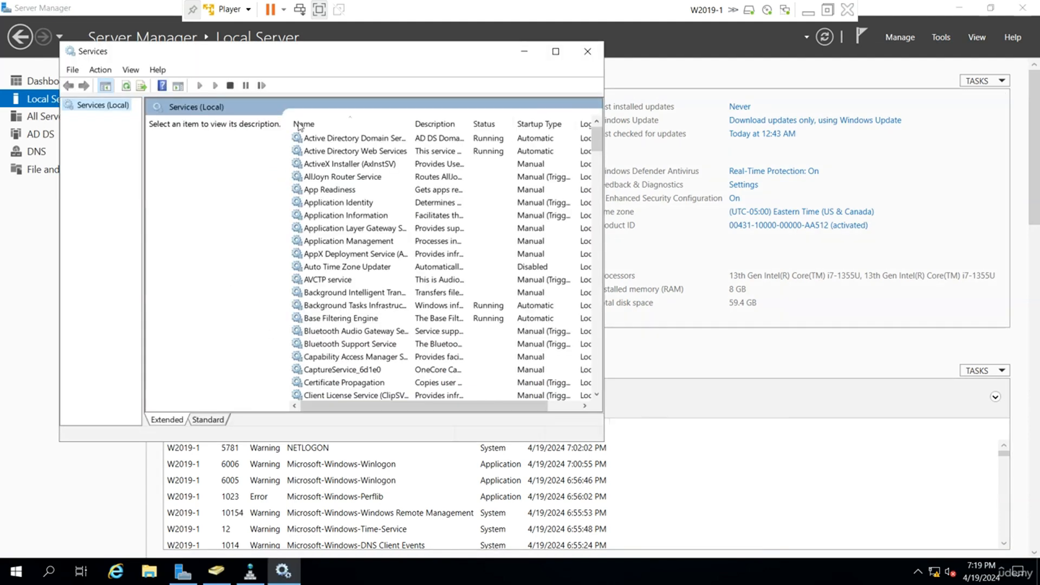
right_click(366, 138)
left_click(416, 207)
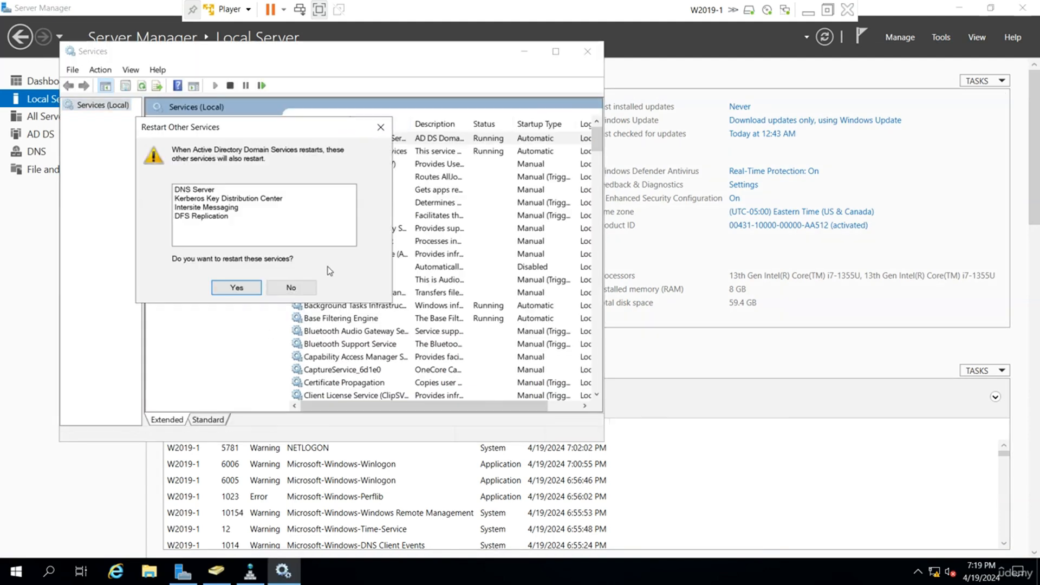
left_click(233, 288)
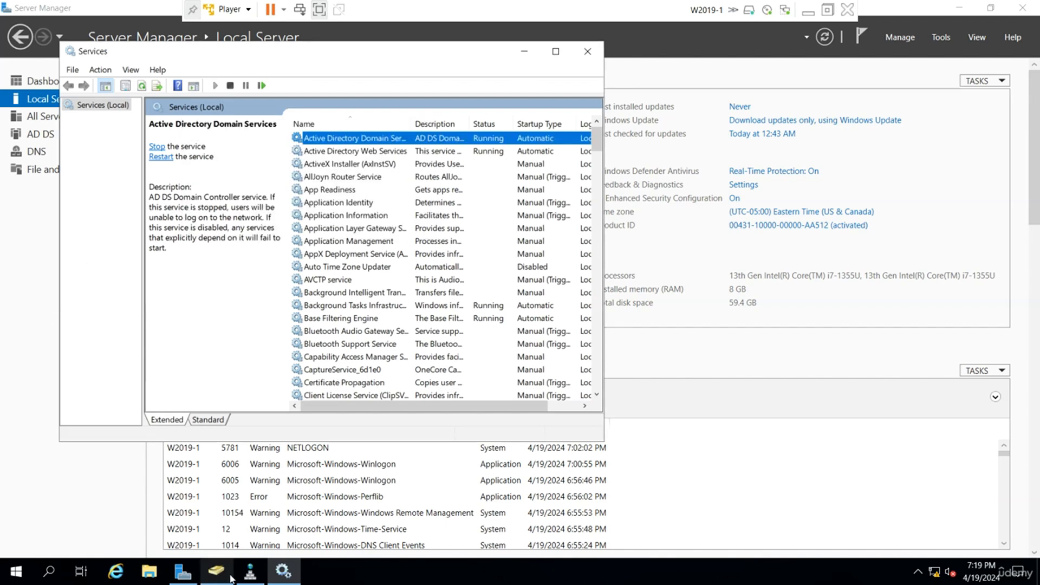
Return to DNS Manager and refresh the records of the udemy.local zone.
left_click(247, 575)
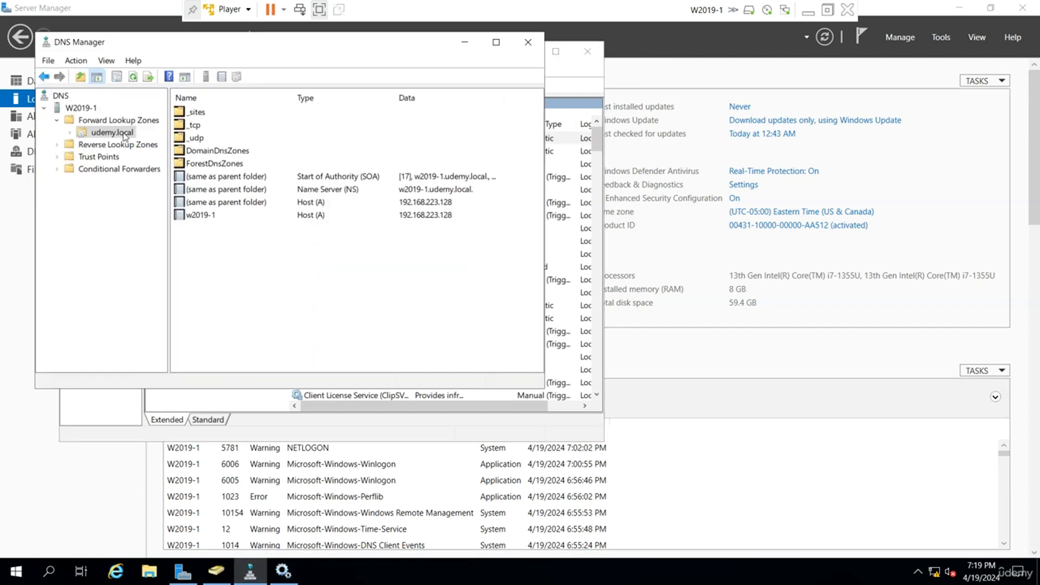
right_click(124, 135)
left_click(189, 340)
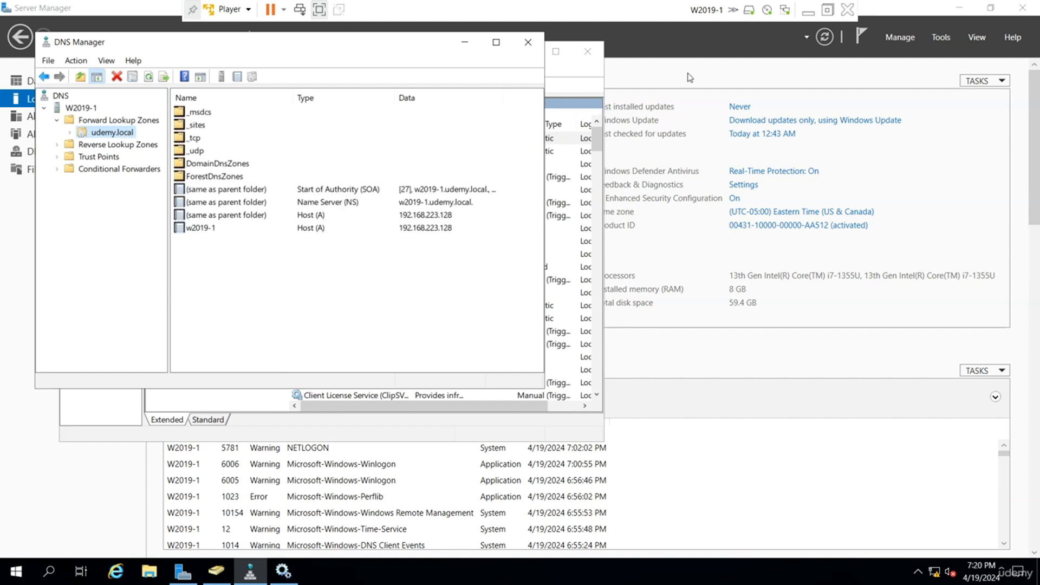
Switch back to the W2019-2 virtual machine.
left_click(807, 10)
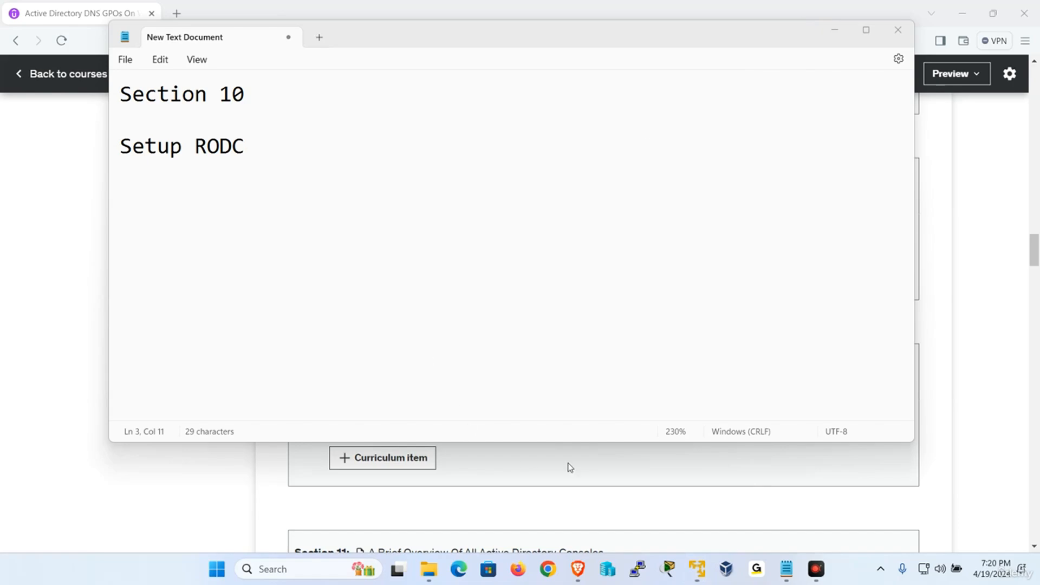
mouse_move(697, 569)
left_click(766, 482)
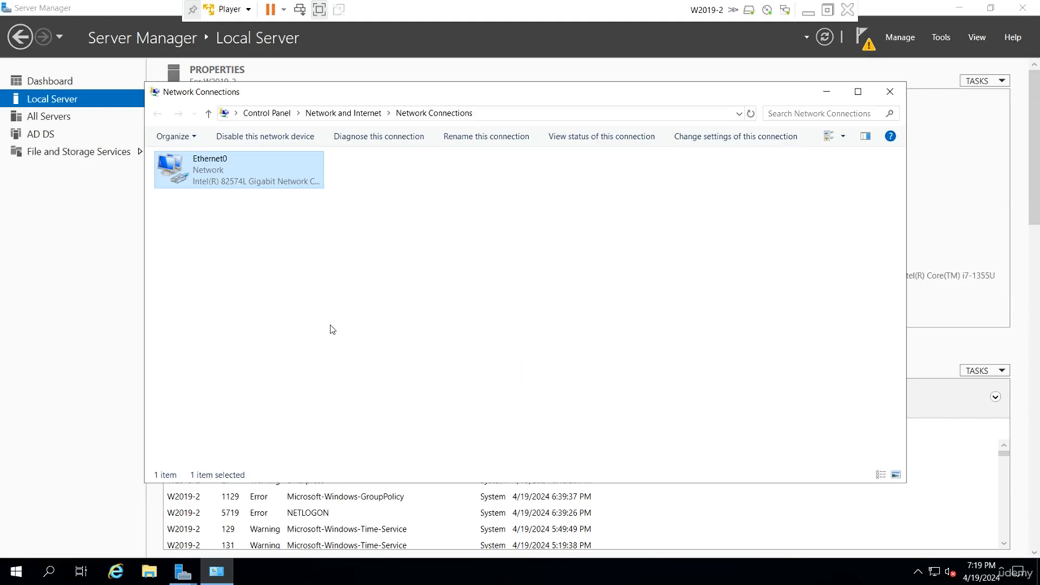
Bring back the Active Directory Domain Services Configuration Wizard and retry the deployment configuration for udemy.local.
mouse_move(183, 572)
left_click(271, 512)
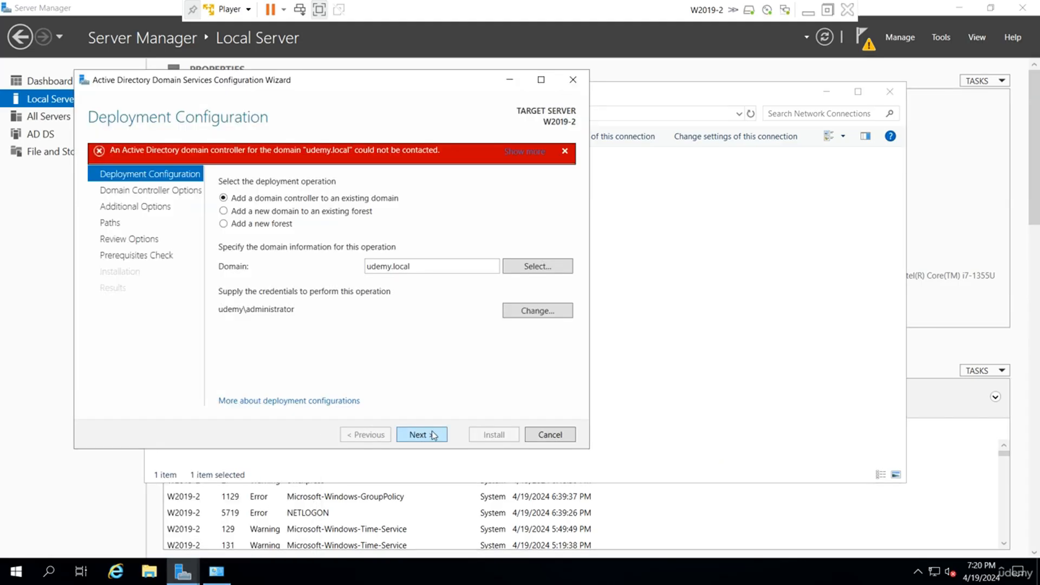
left_click(422, 435)
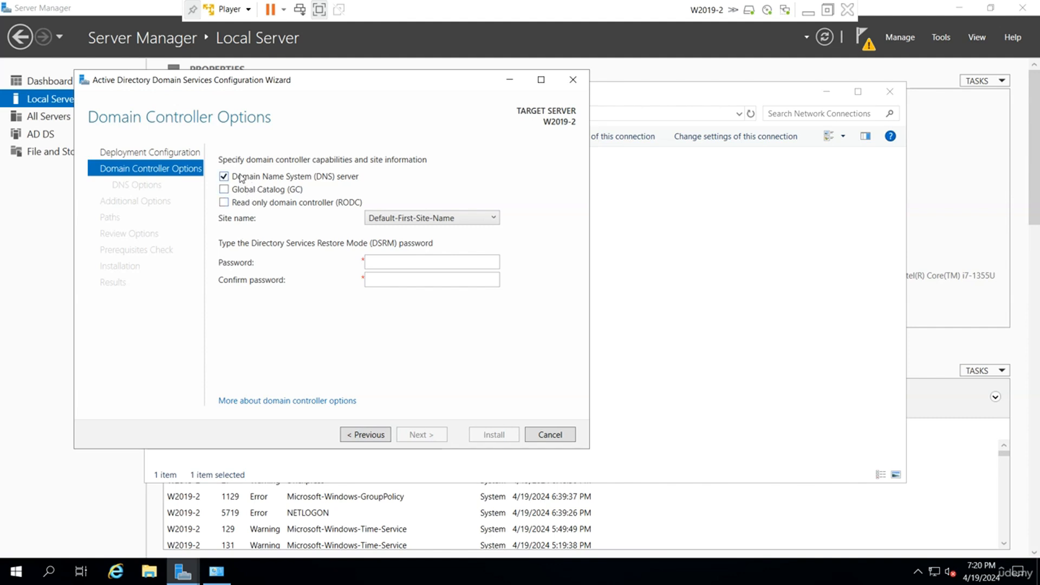
Turn off the DNS server option, enable Read only domain controller (RODC), and enter and confirm the Directory Services Restore Mode password.
left_click(242, 177)
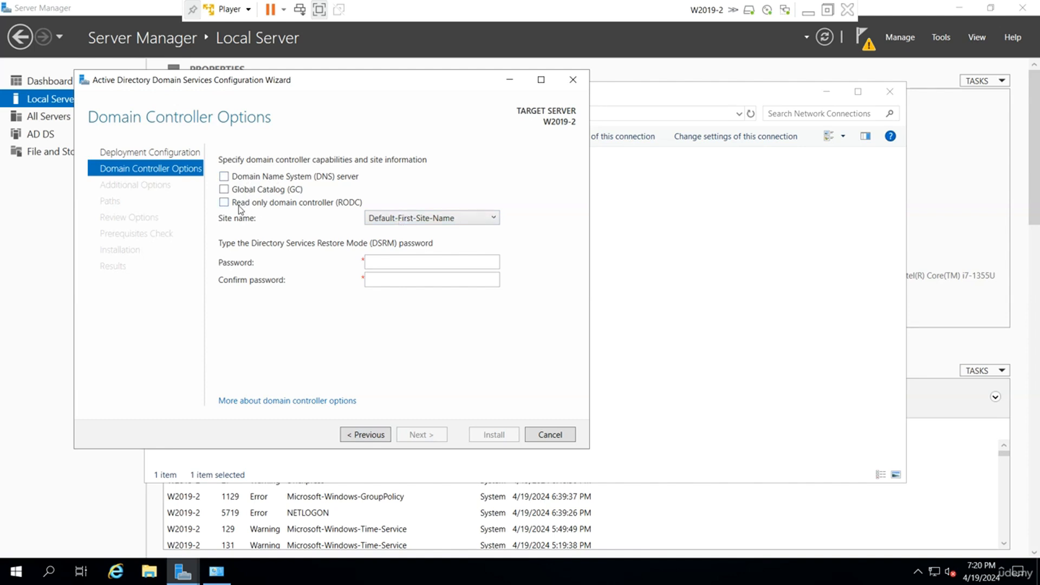
left_click(224, 204)
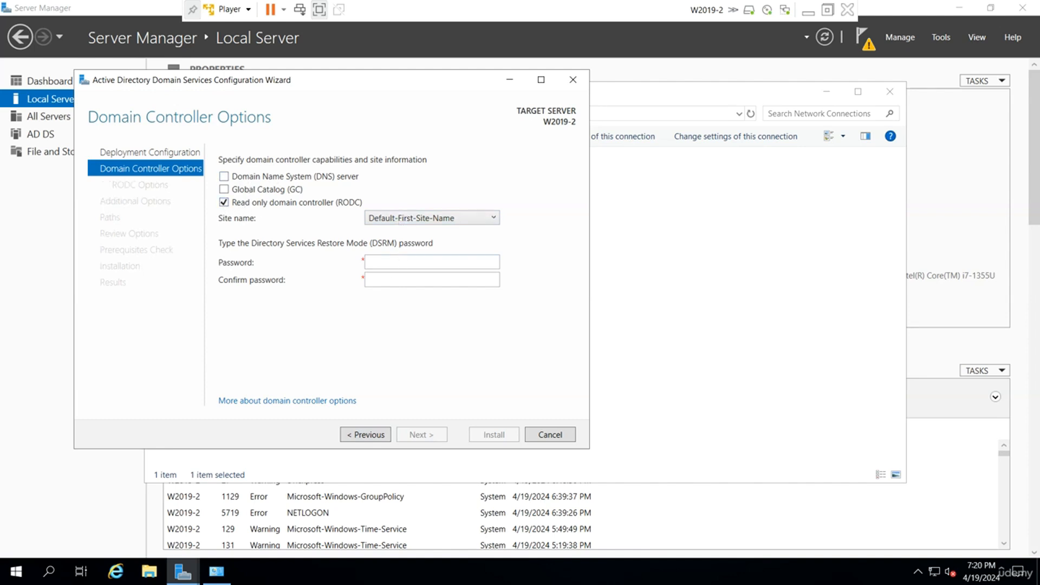
left_click(404, 262)
key("Tab")
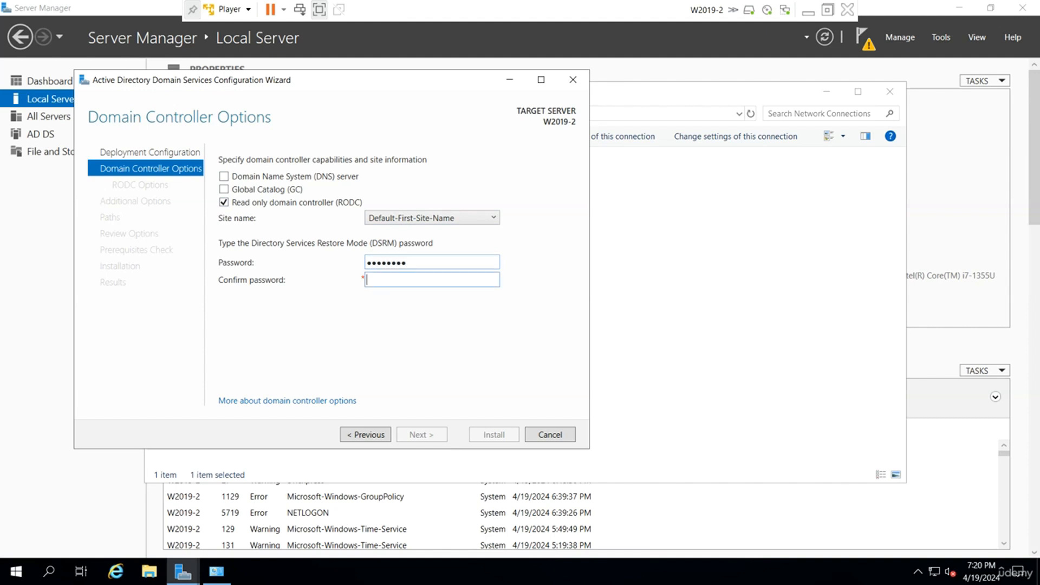
type("•••••••••")
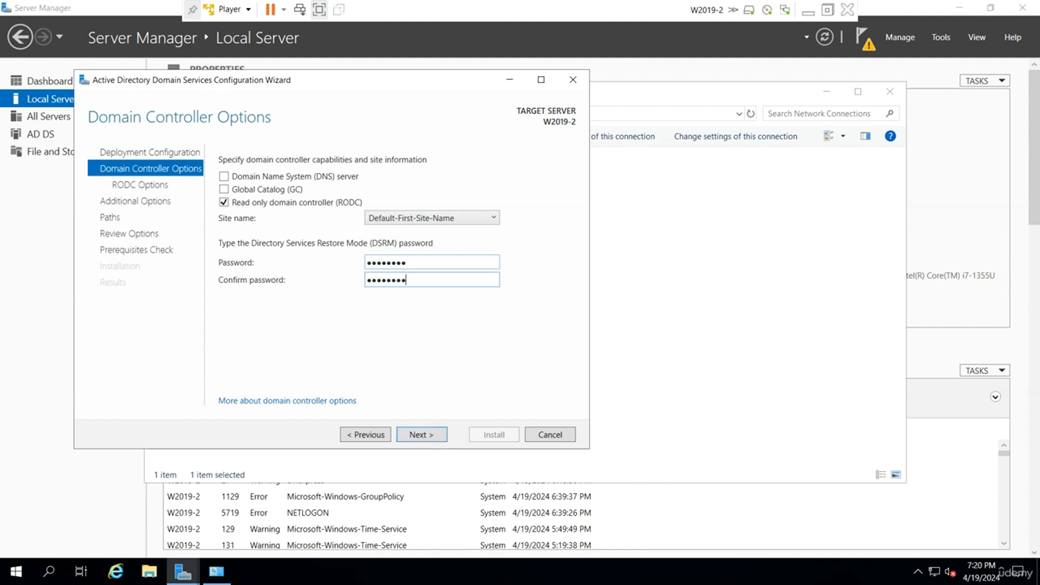
left_click(434, 436)
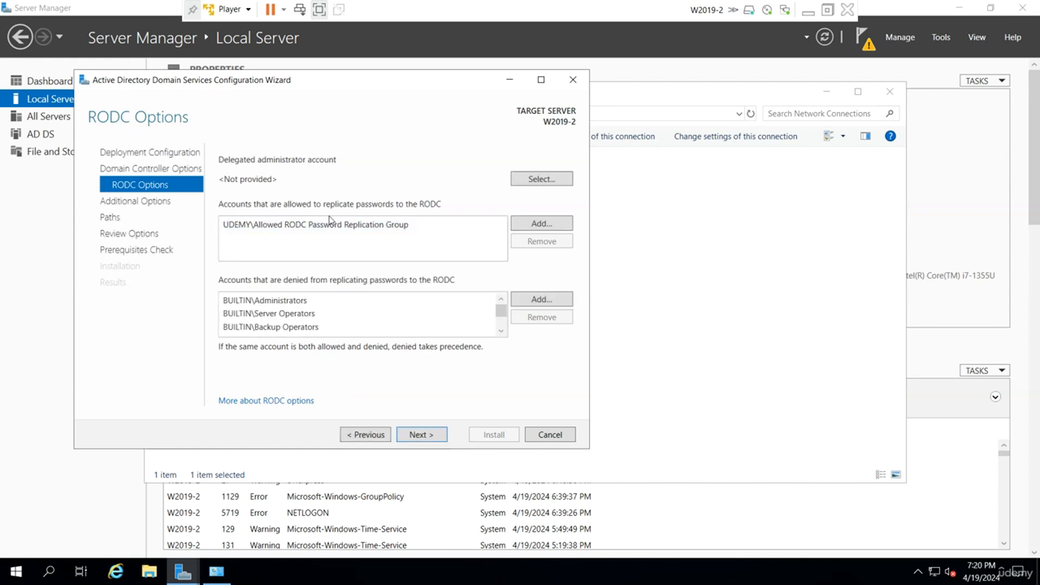
Review the accounts allowed and denied password replication to the RODC.
left_click(279, 226)
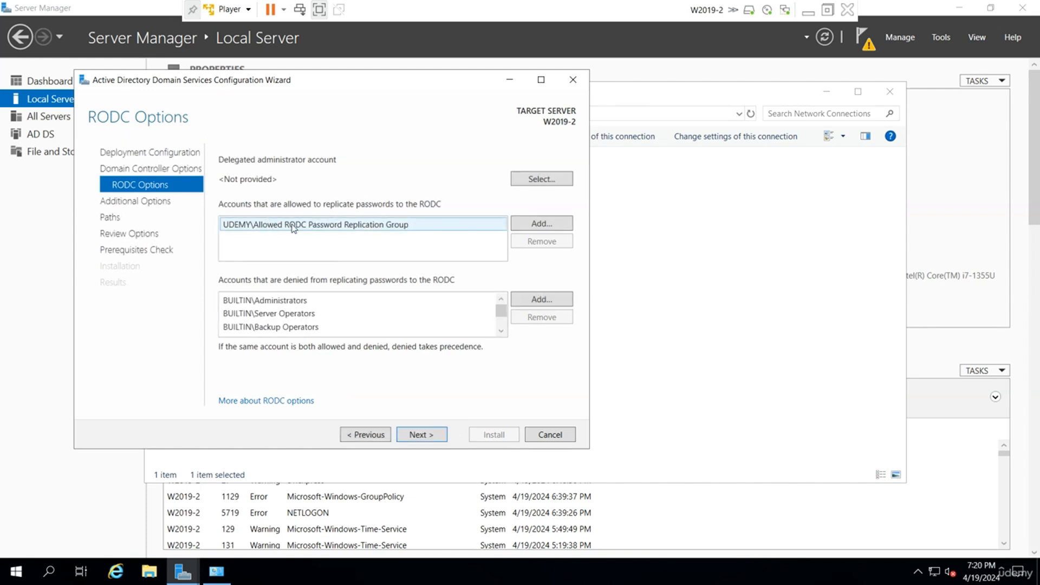
left_click(297, 302)
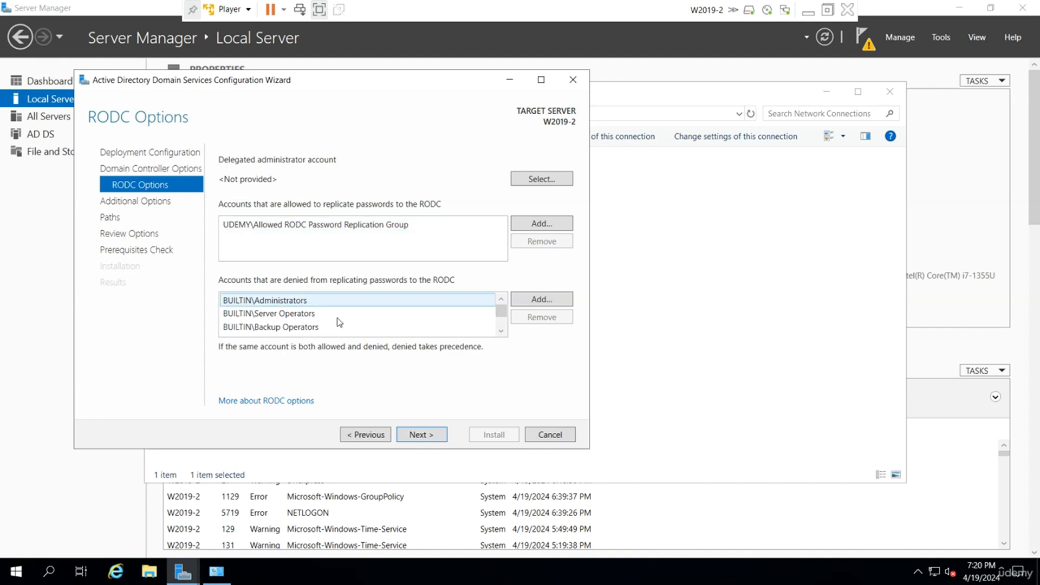
scroll(355, 315, "down", 2)
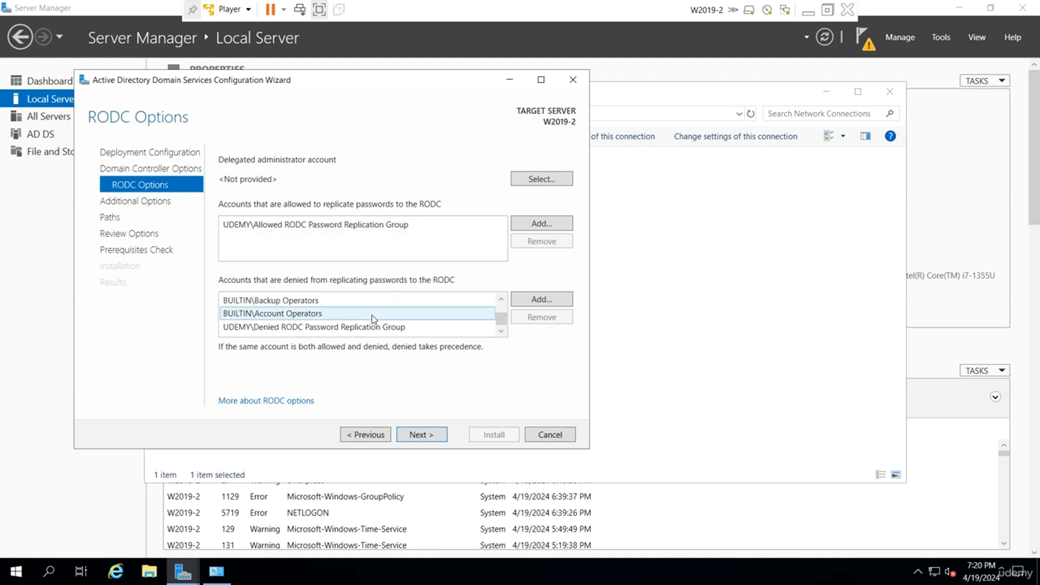
scroll(355, 315, "up", 2)
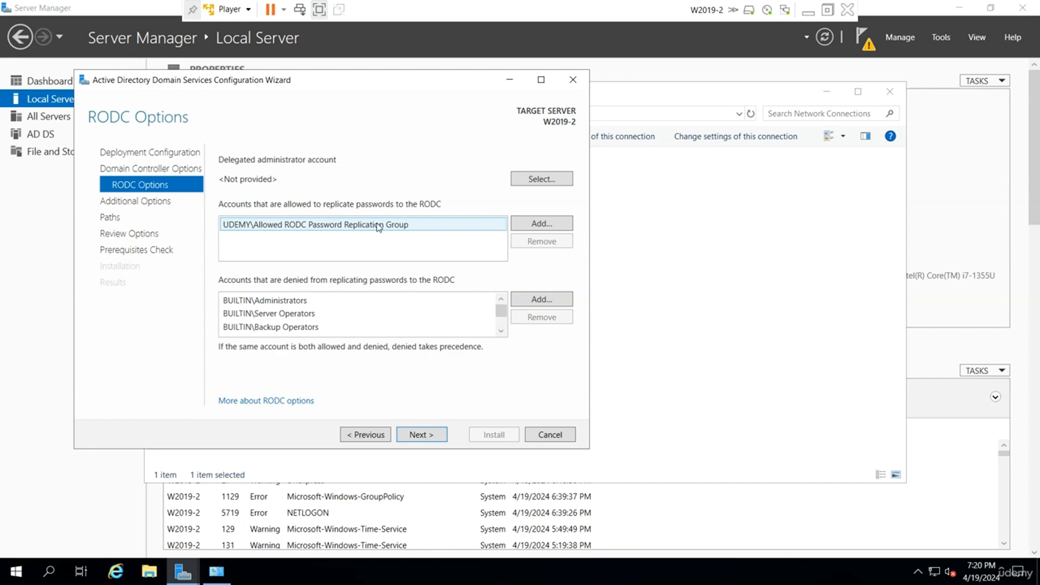
Switch to W2019-1 and show the Users container in Active Directory Users and Computers with full names readable.
left_click(809, 11)
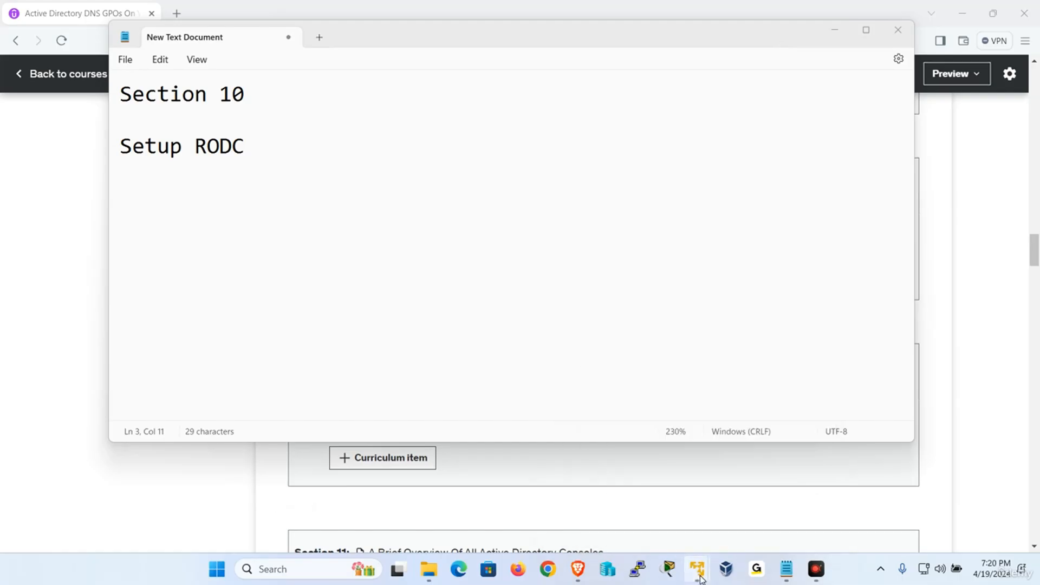
mouse_move(697, 569)
left_click(645, 474)
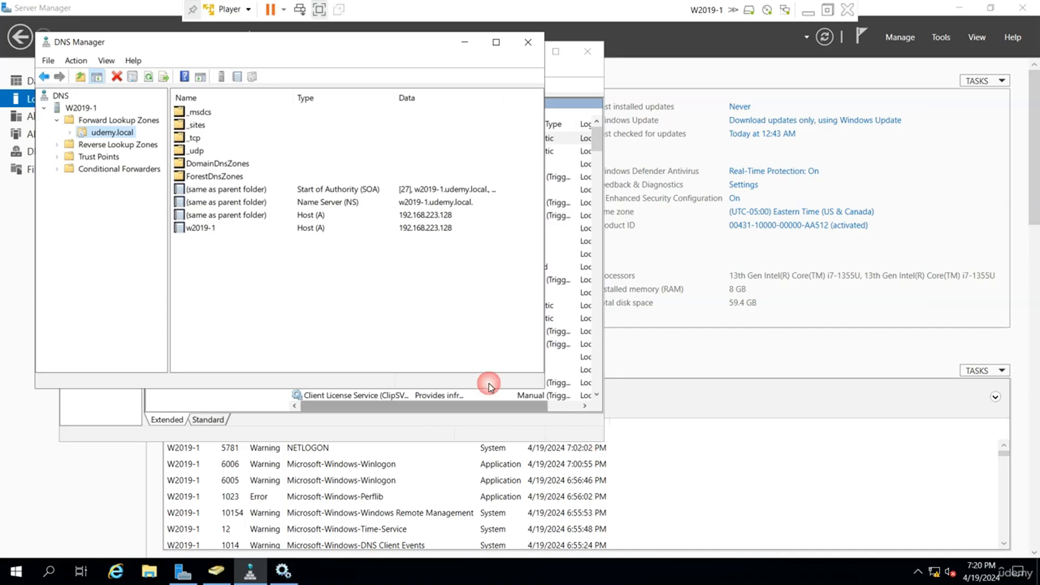
left_click(104, 404)
left_click(217, 571)
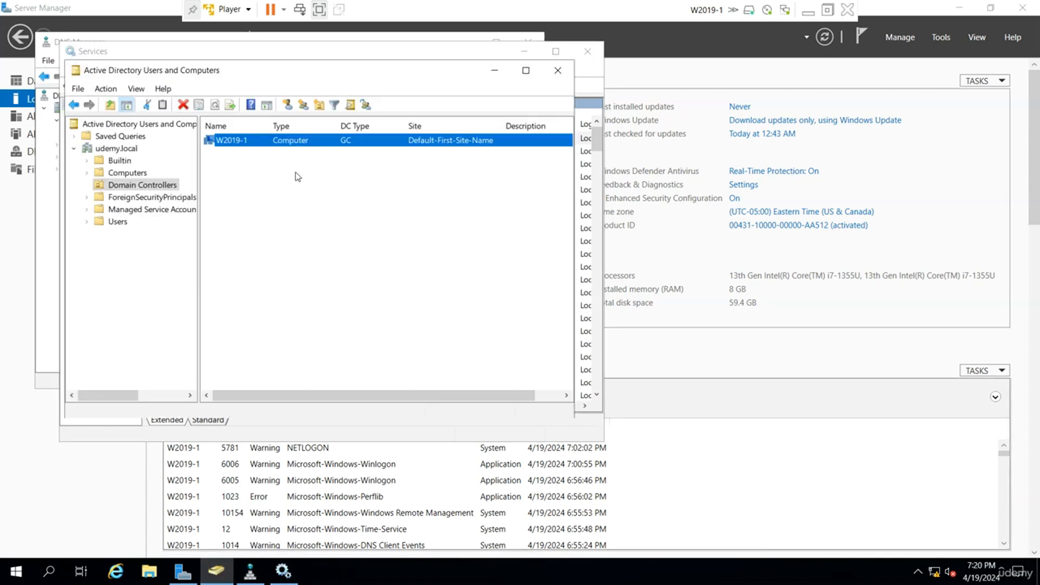
left_click(118, 221)
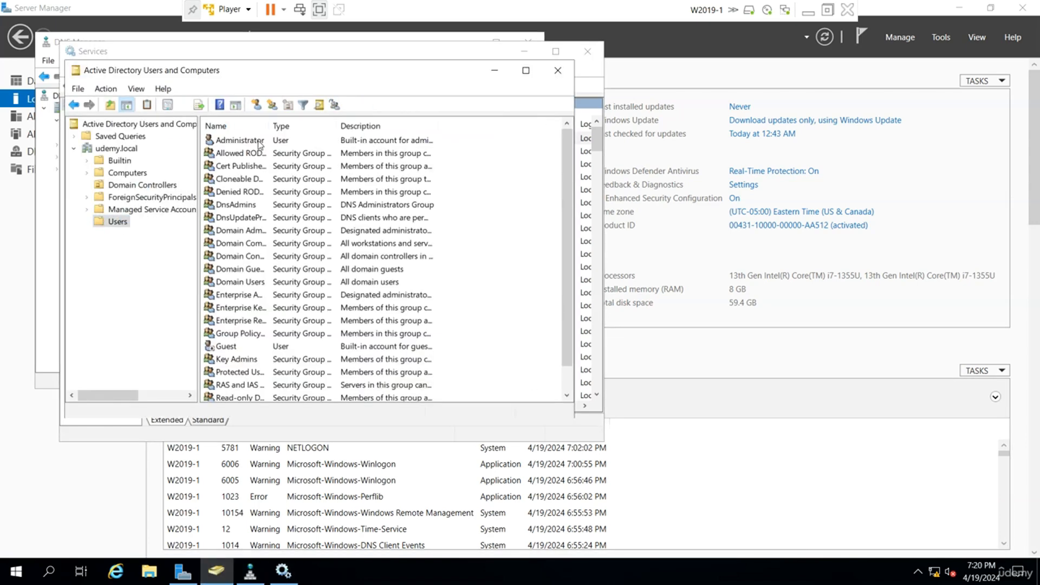
left_click_drag(338, 126, 378, 125)
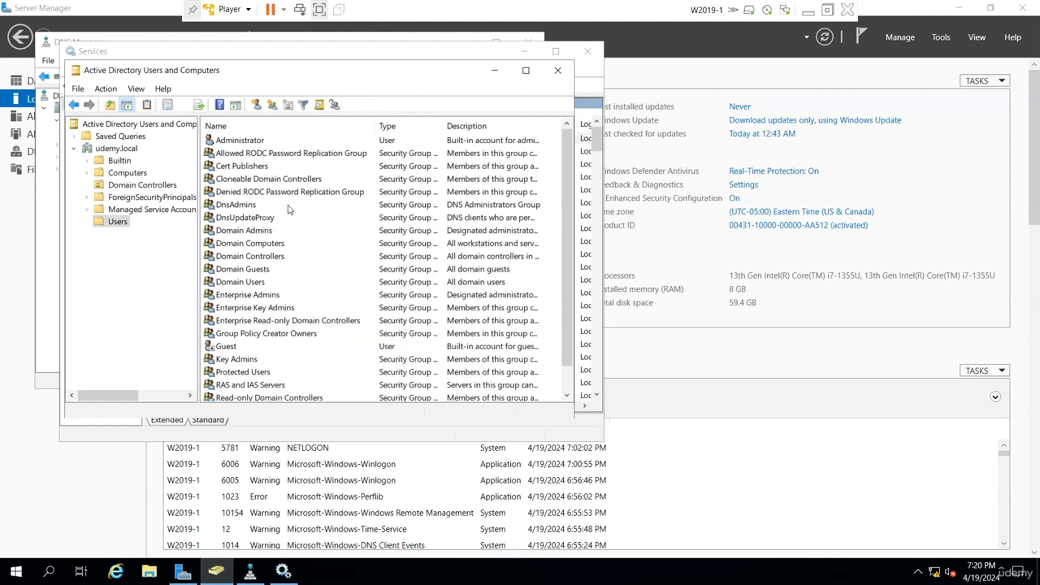
Check the member list of the Allowed RODC Password Replication Group and close its properties without changes.
double_click(327, 154)
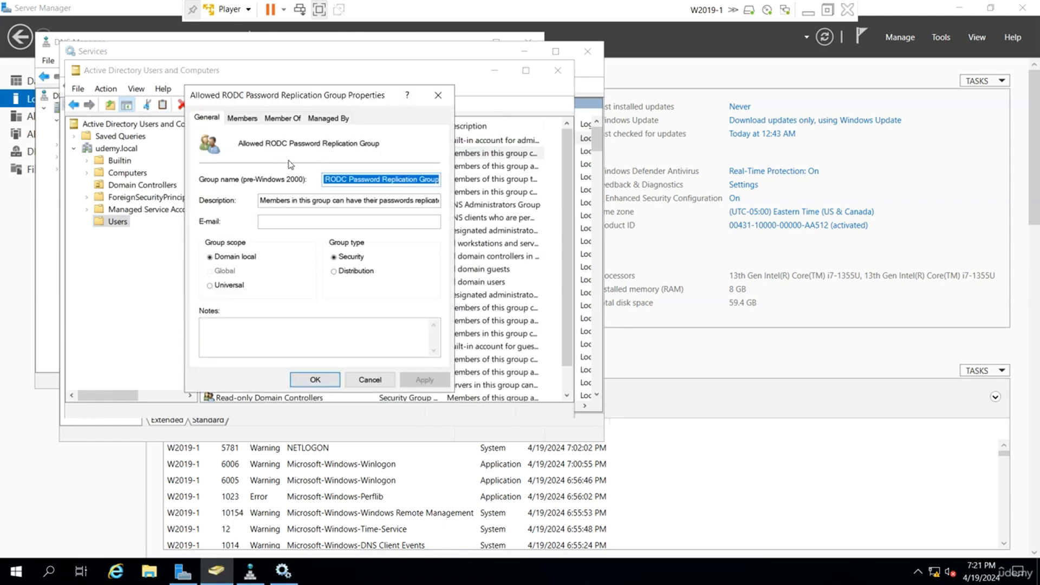
left_click(248, 118)
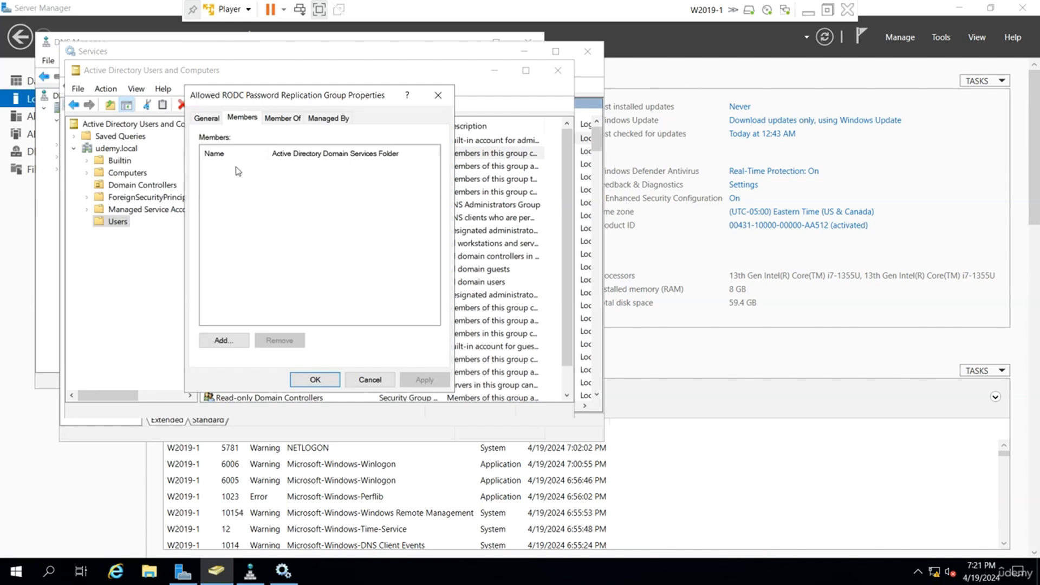
left_click(370, 379)
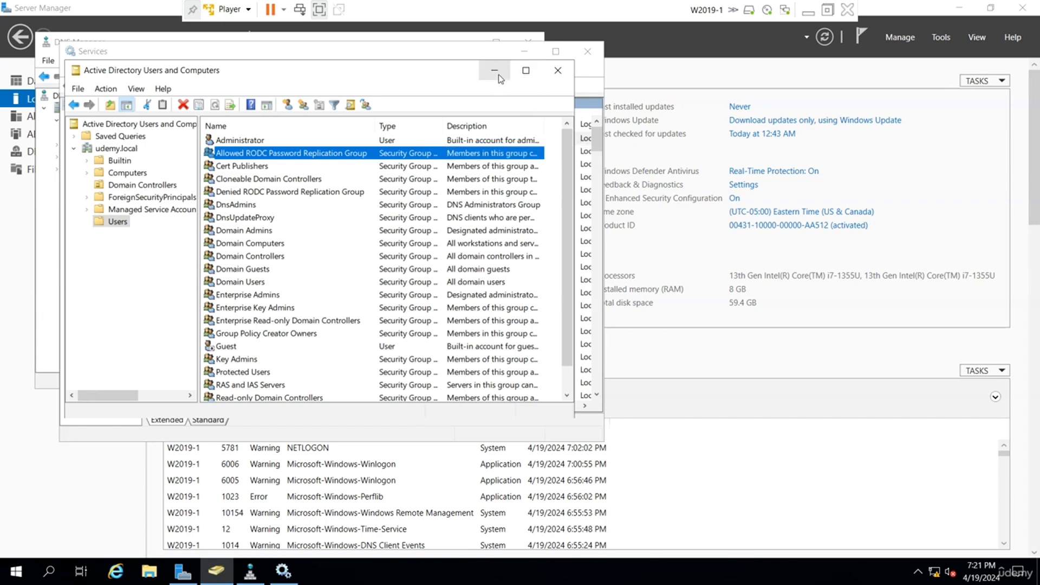
Return to W2019-2, accept the default RODC options, and choose the domain controller to replicate from.
left_click(809, 11)
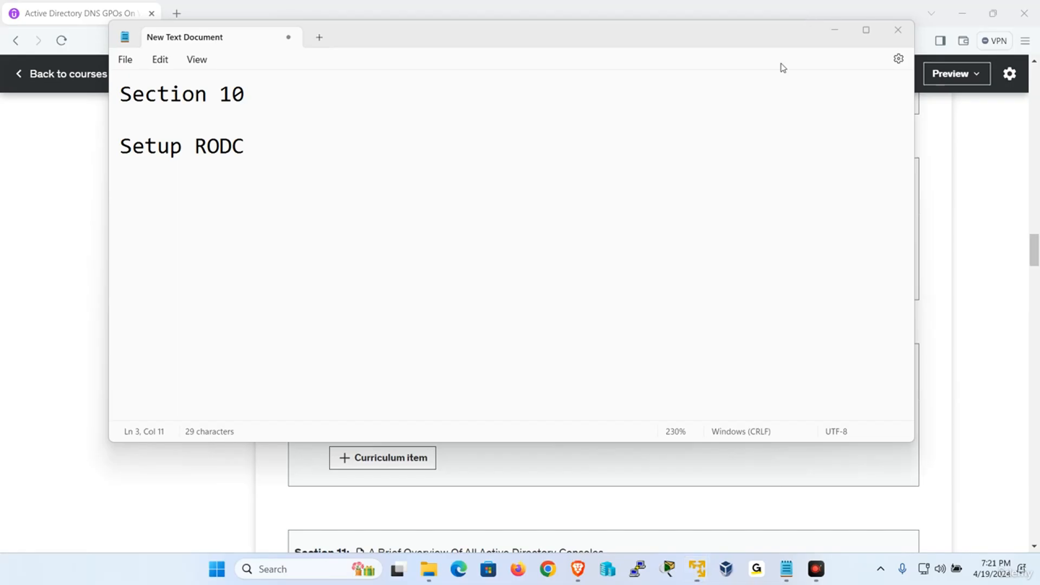
mouse_move(697, 568)
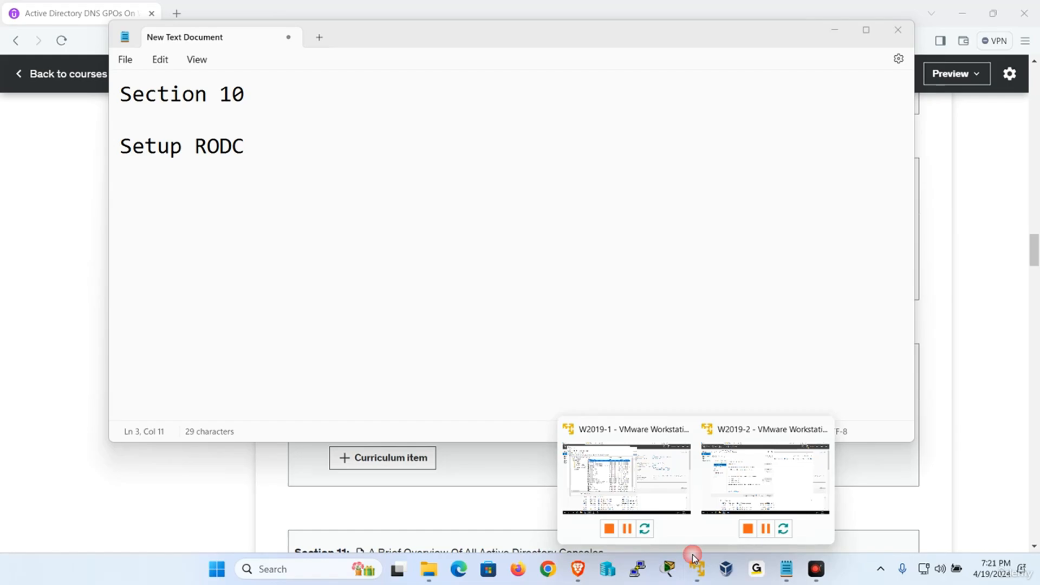
left_click(766, 476)
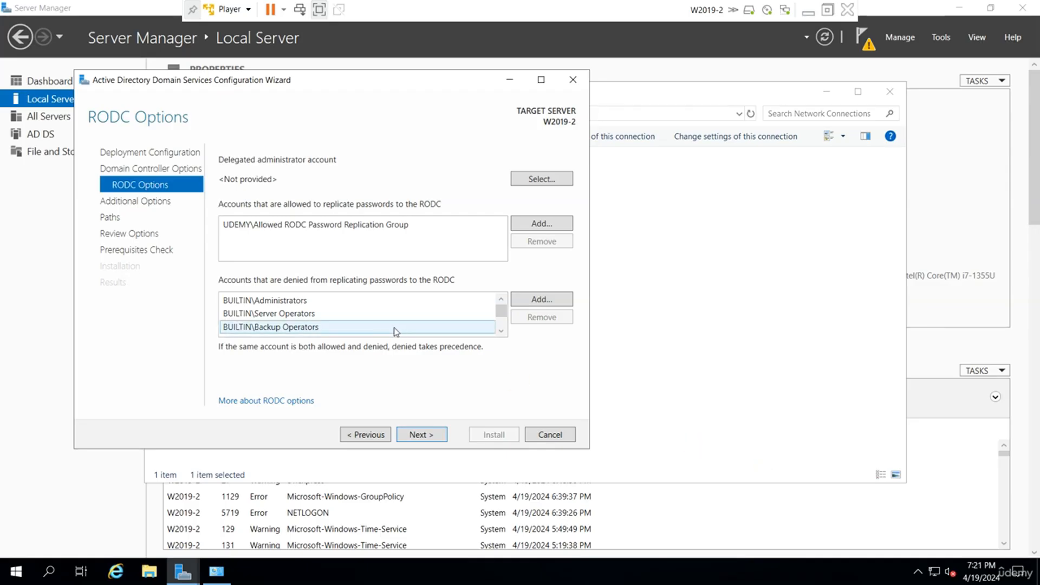
left_click(413, 437)
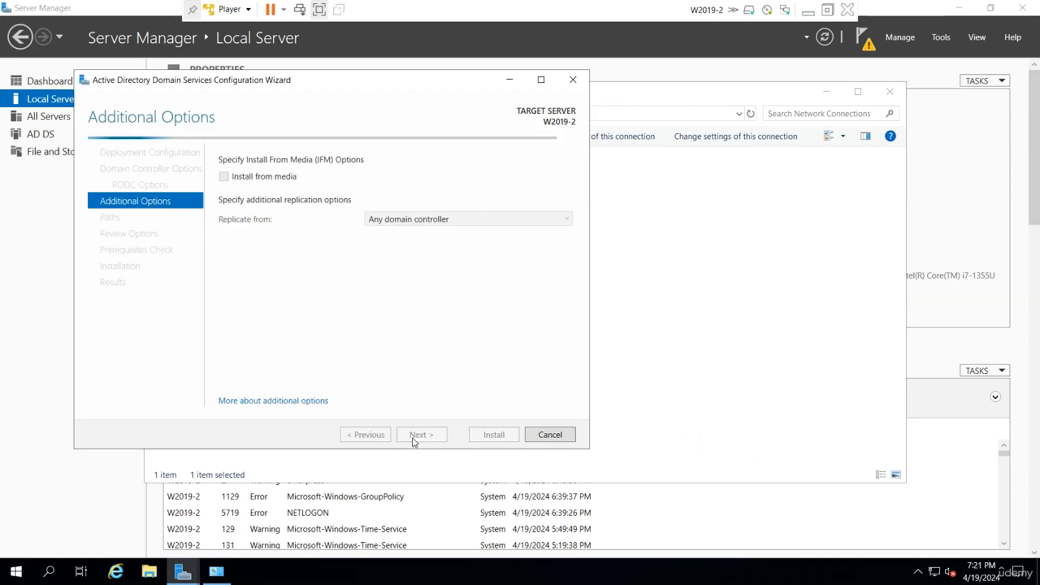
left_click(418, 220)
left_click(419, 233)
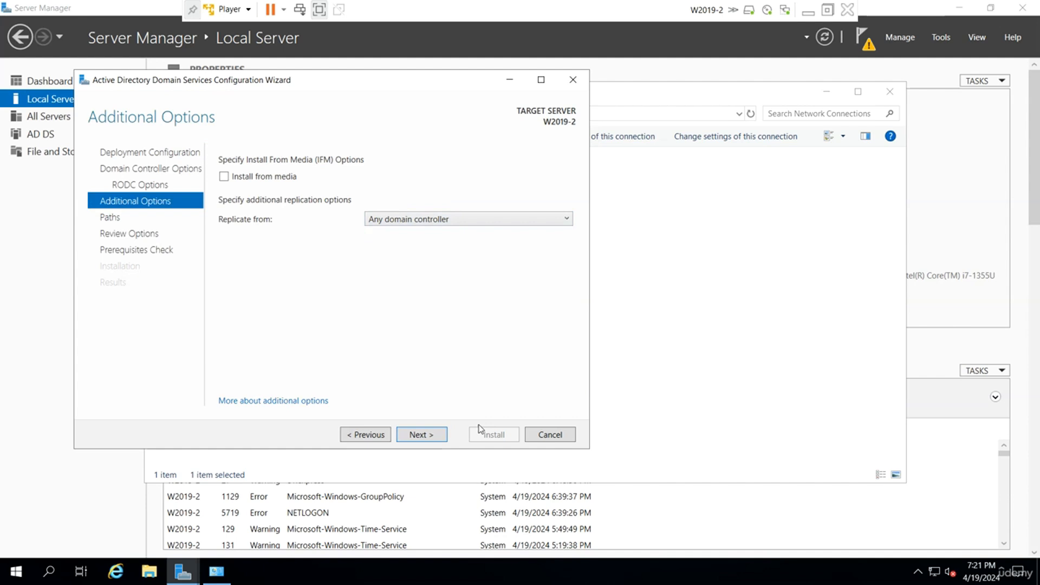
left_click(423, 437)
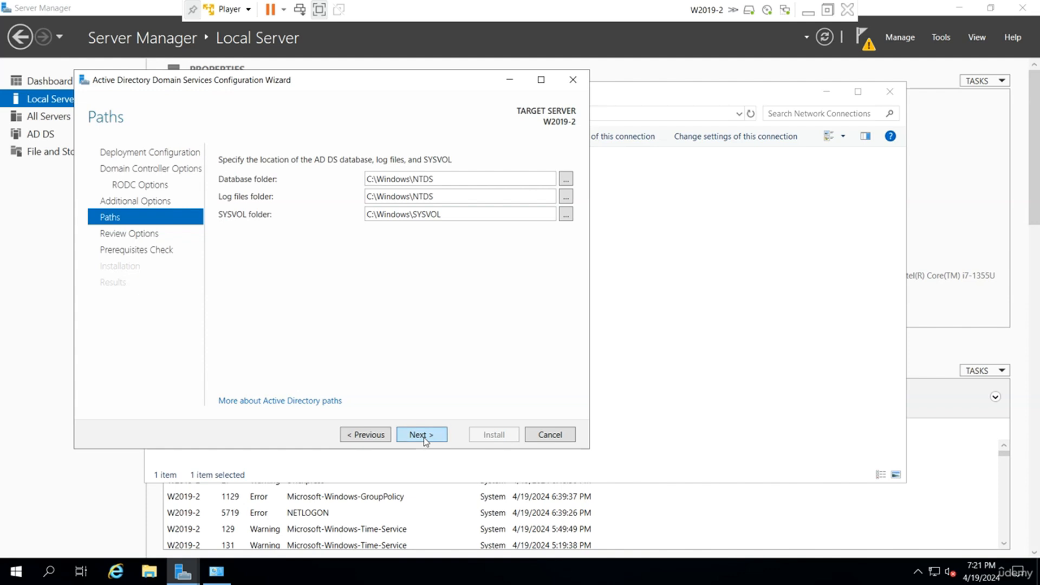
Keep the default database, log and SYSVOL folders, run the prerequisites check, and start the installation.
left_click(424, 438)
left_click(437, 436)
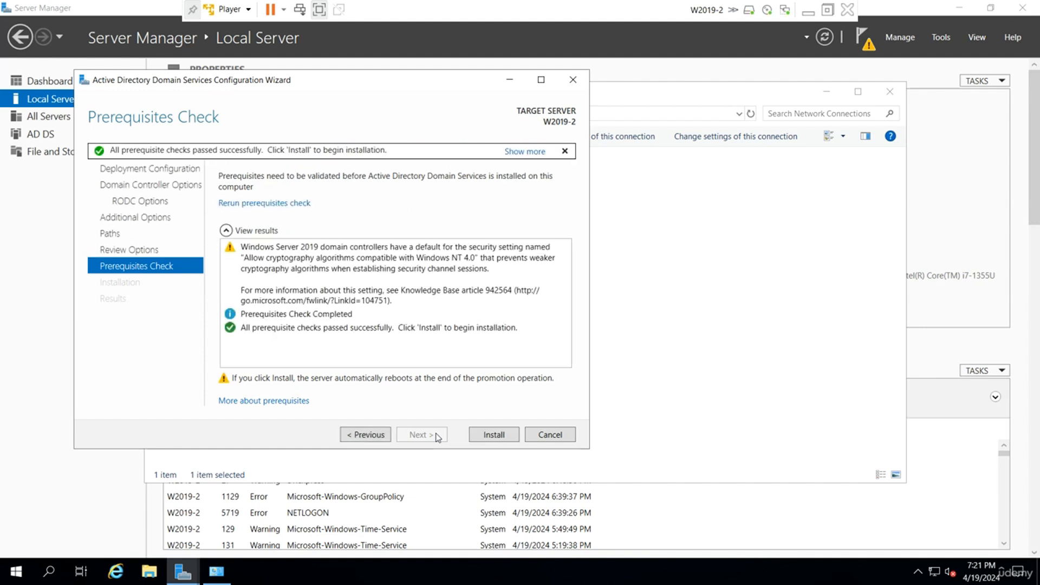
left_click(493, 435)
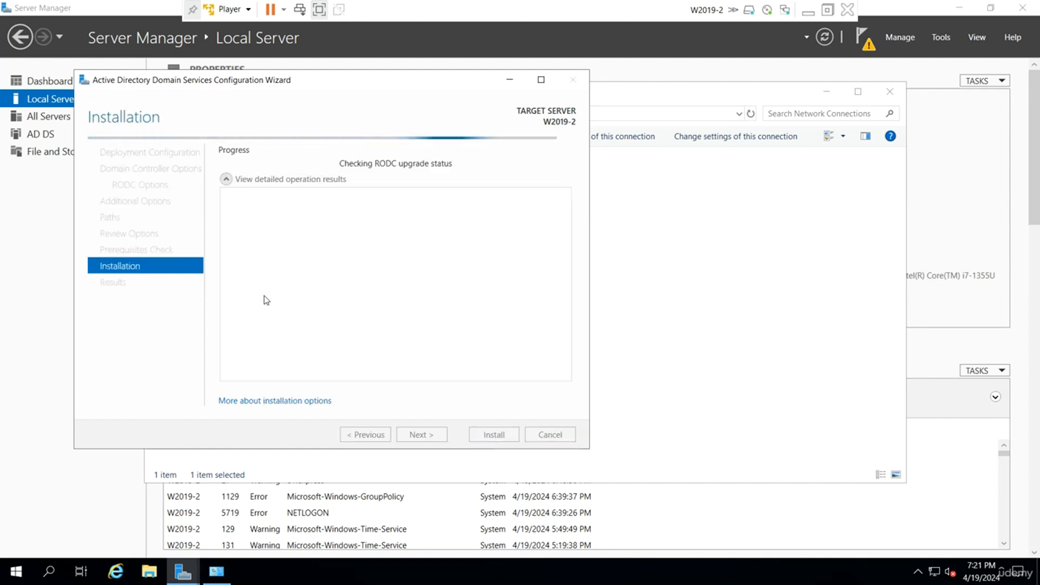
Return the restarted W2019-2 virtual machine to full screen and bring up its sign-in prompt.
left_click(828, 10)
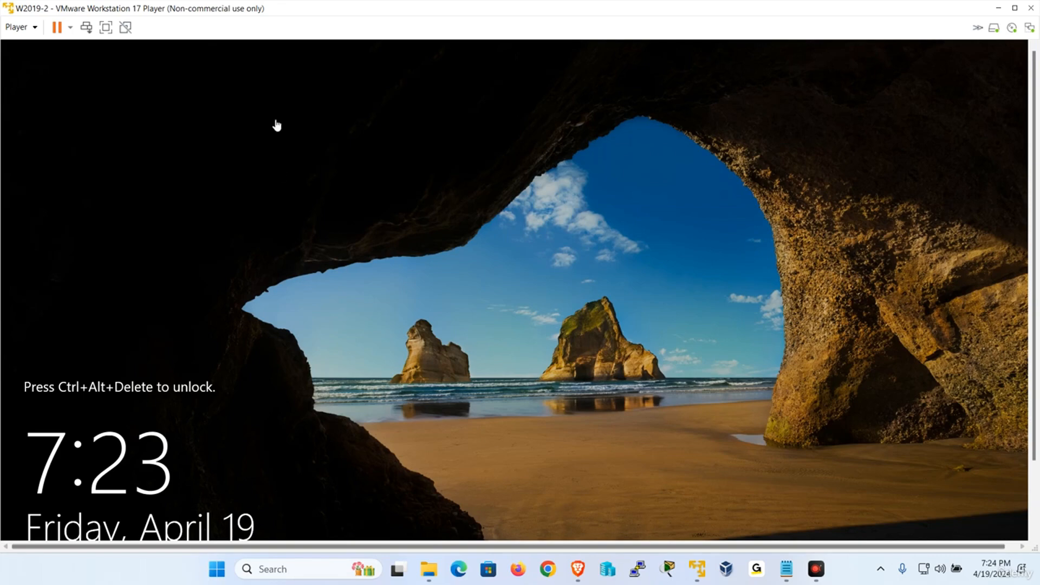
left_click(105, 27)
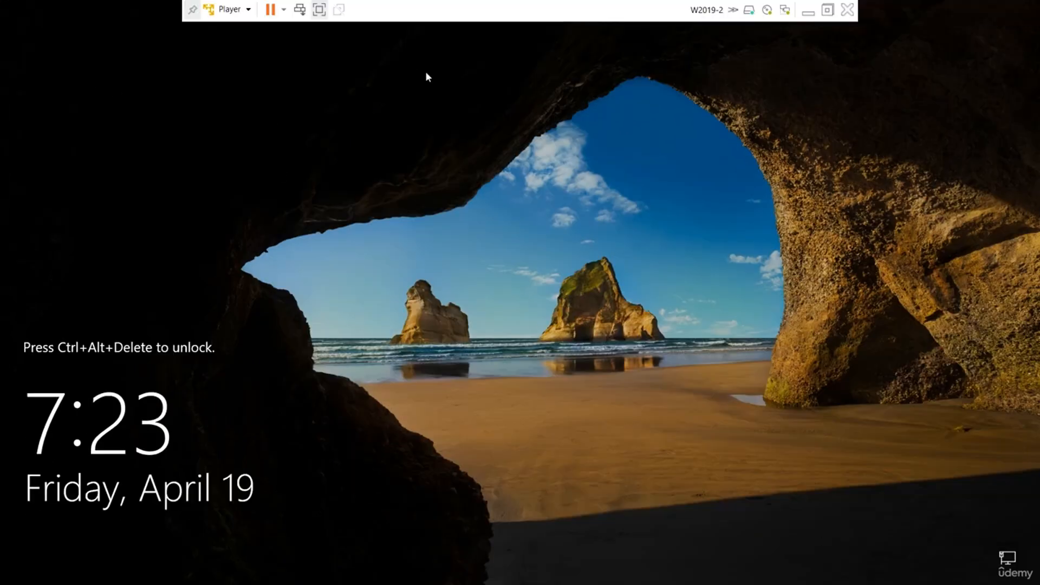
left_click(230, 9)
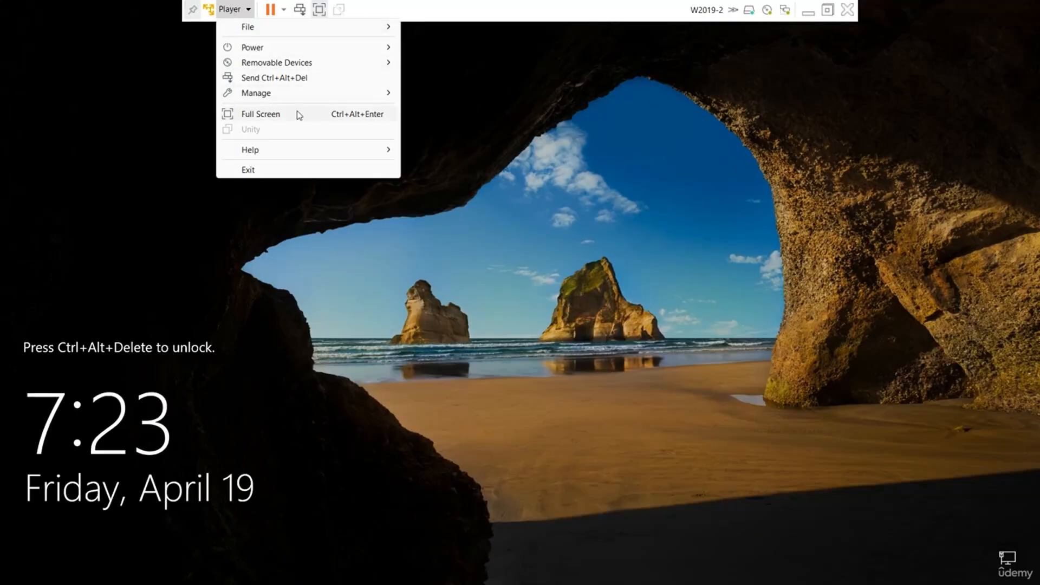
left_click(302, 80)
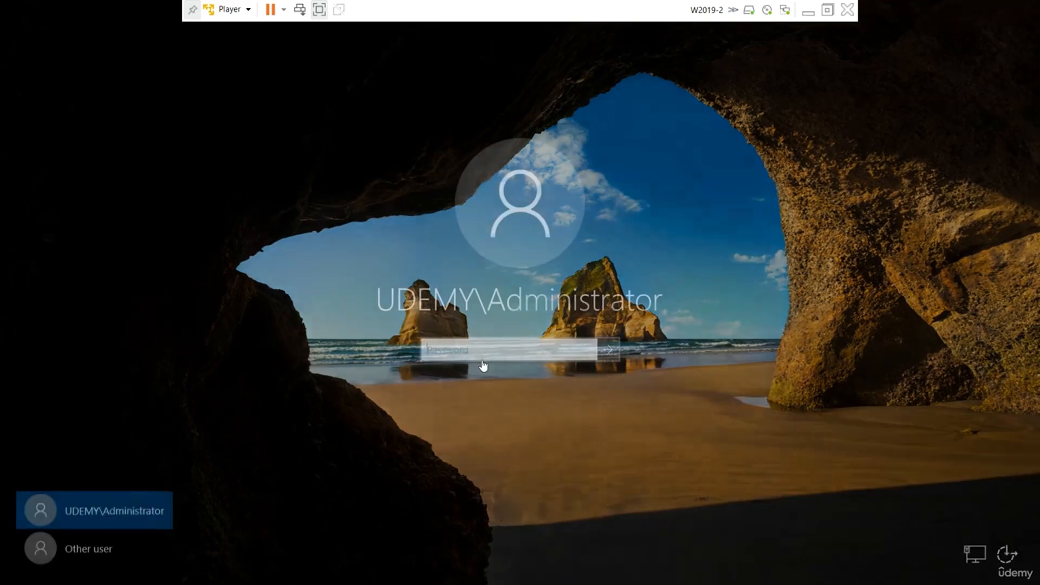
Sign in to W2019-2 as UDEMY\Administrator with the account password.
key("Caps_Lock")
type("•")
key("Caps_Lock")
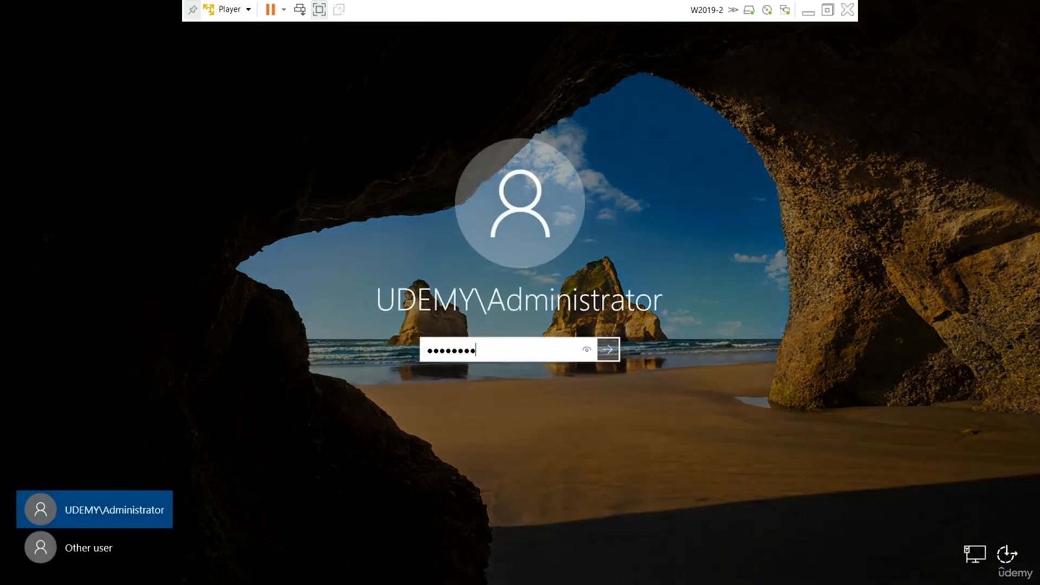
key("Return")
left_click(518, 374)
key("Caps_Lock")
type("P")
key("Caps_Lock")
key("Return")
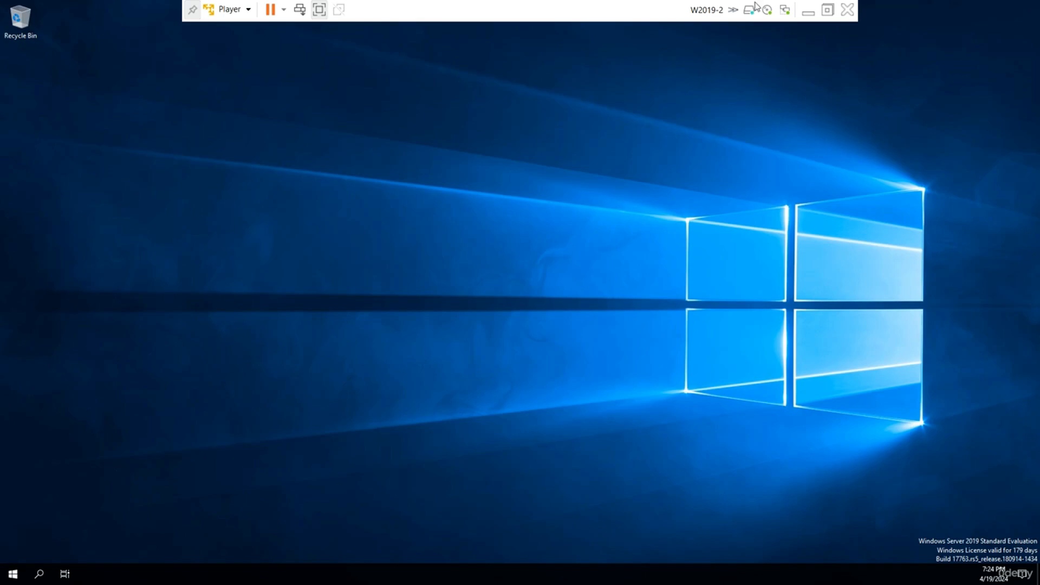
Switch to W2019-1 and view the Domain Controllers container of udemy.local in Active Directory Users and Computers.
left_click(807, 12)
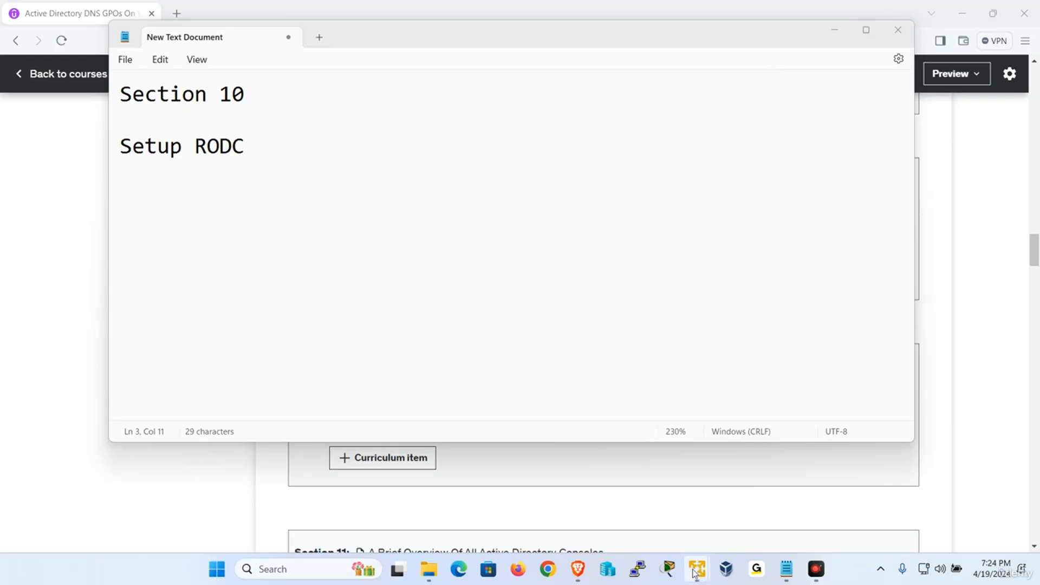
mouse_move(695, 573)
left_click(617, 480)
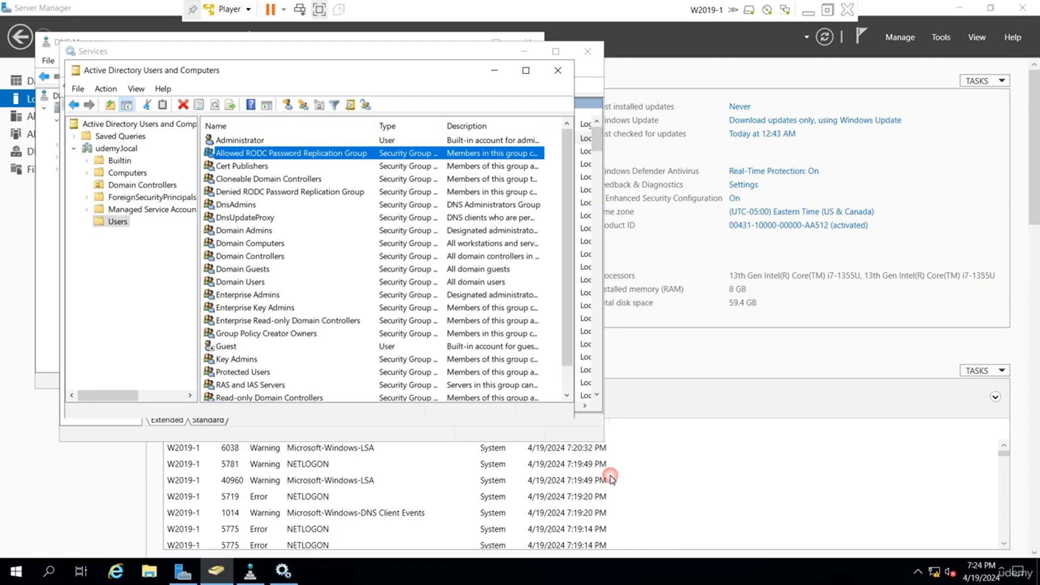
left_click(129, 187)
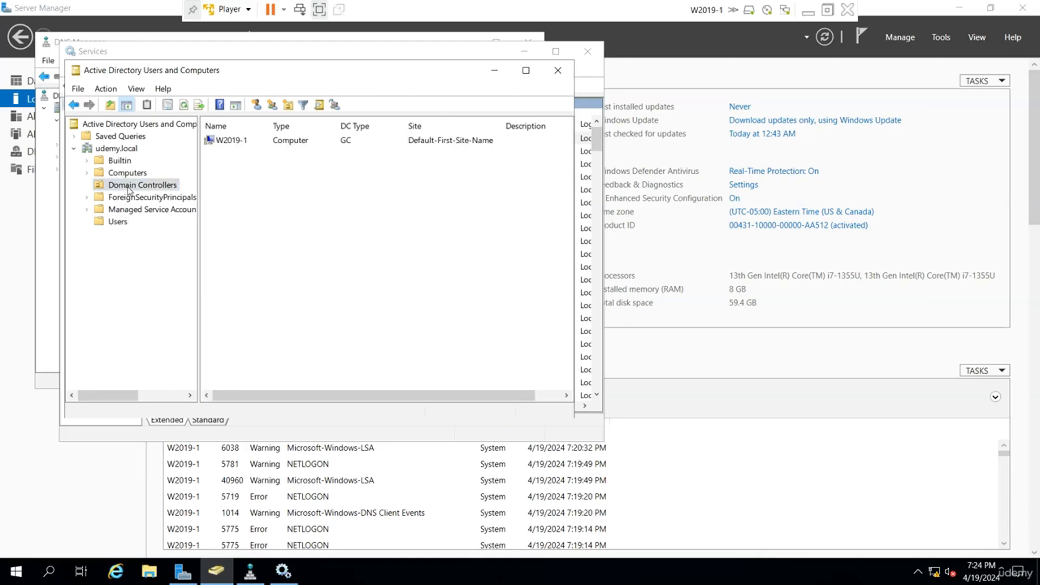
Refresh the Domain Controllers list of udemy.local and check the DC type of W2019-2.
right_click(357, 212)
left_click(404, 310)
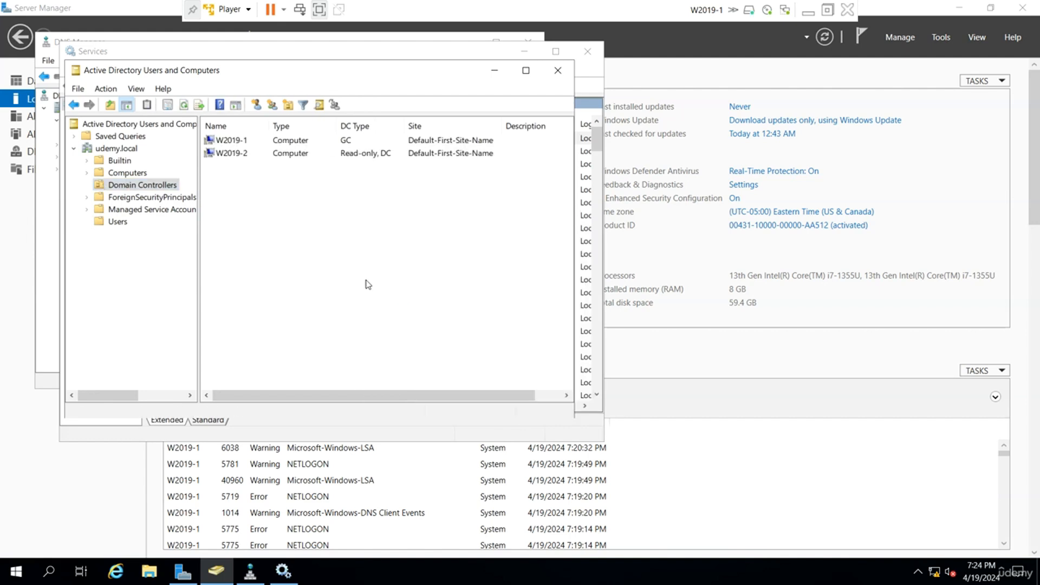
left_click(371, 157)
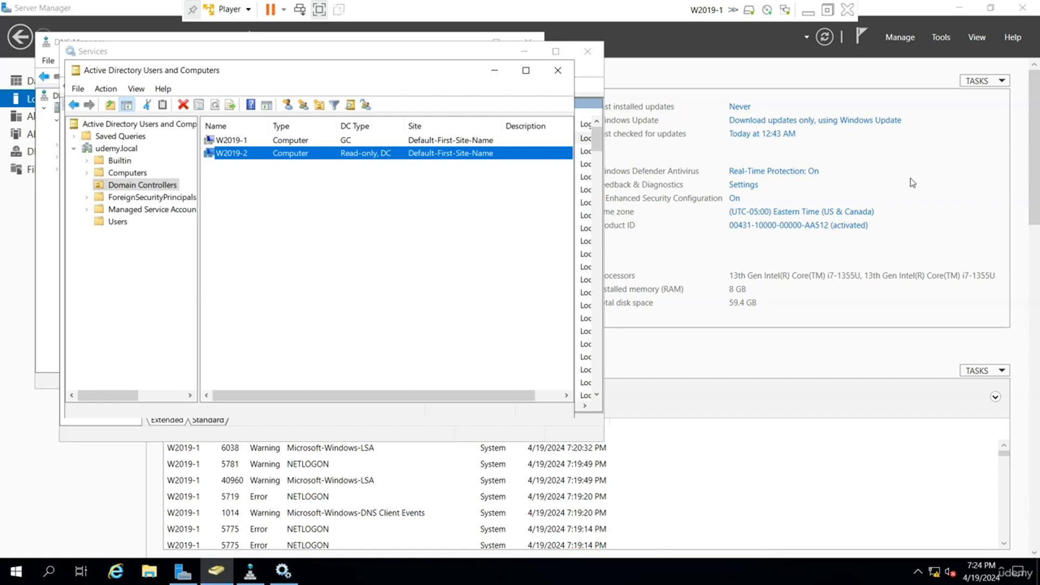
Switch to W2019-2, dismiss the Windows Admin Center notice, and view udemy.local in Active Directory Users and Computers with a wider console tree.
left_click(809, 11)
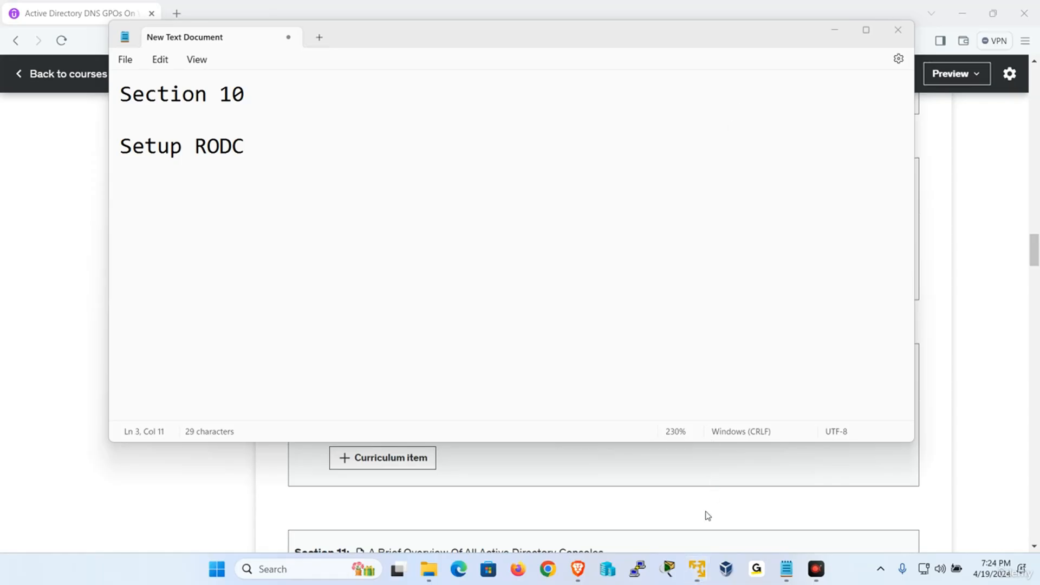
mouse_move(698, 569)
left_click(750, 464)
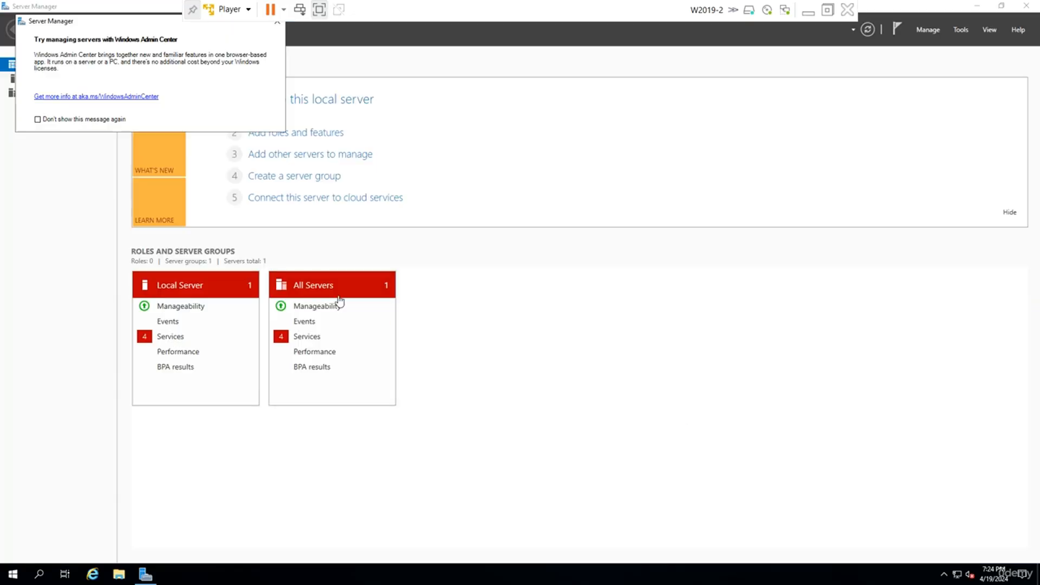
left_click(277, 22)
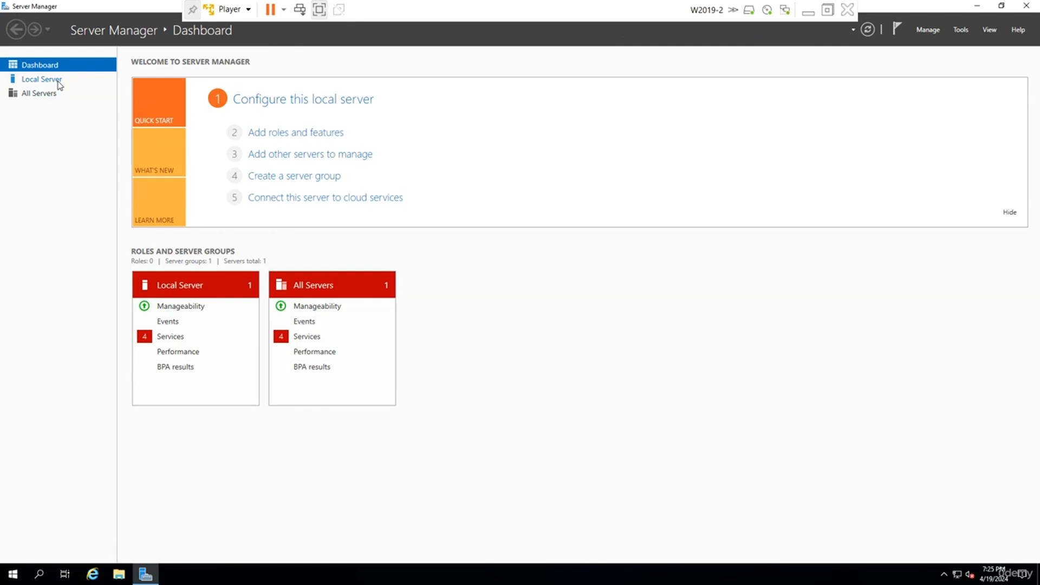
left_click(961, 30)
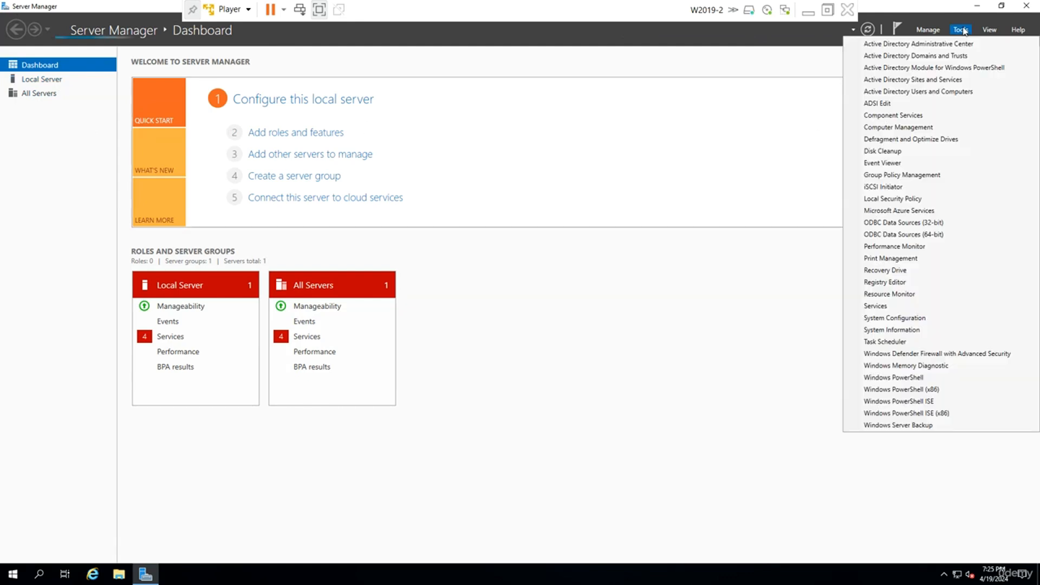
left_click(948, 92)
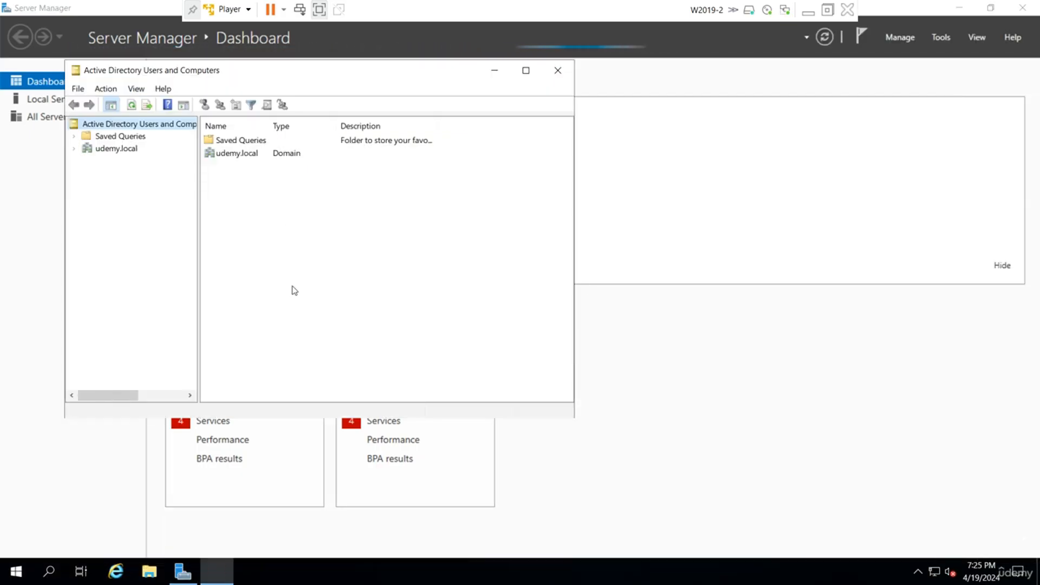
left_click_drag(199, 180, 309, 180)
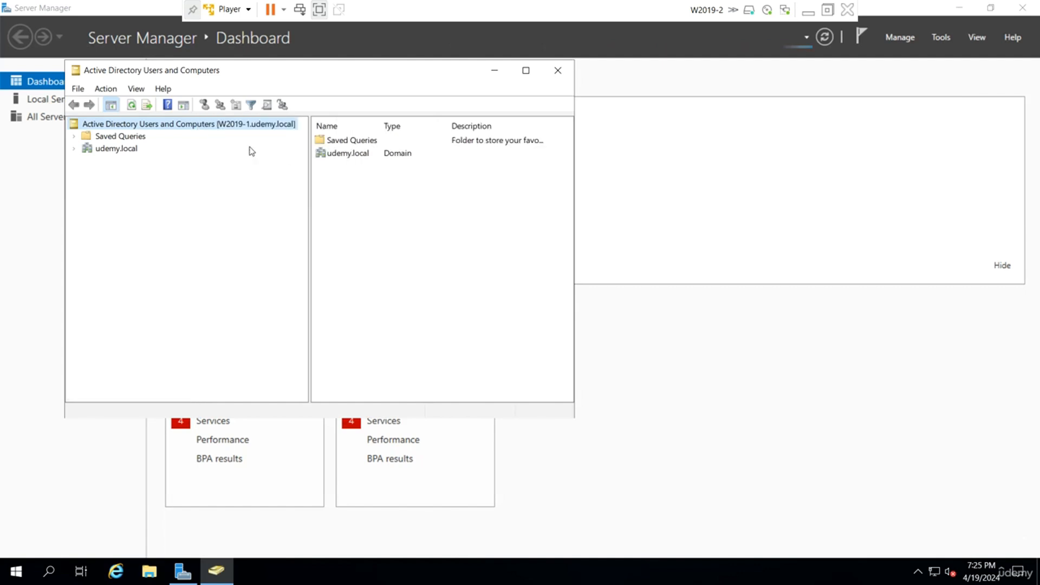
left_click(138, 149)
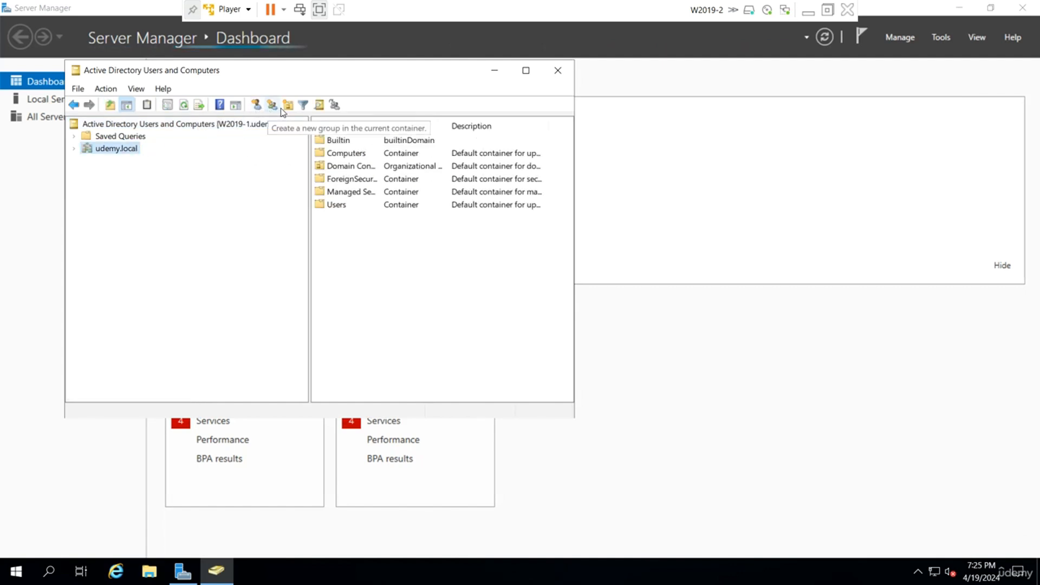
Connect Active Directory Users and Computers to the domain controller W2019-2.udemy.local, view udemy.local, and minimize the virtual machine.
right_click(235, 125)
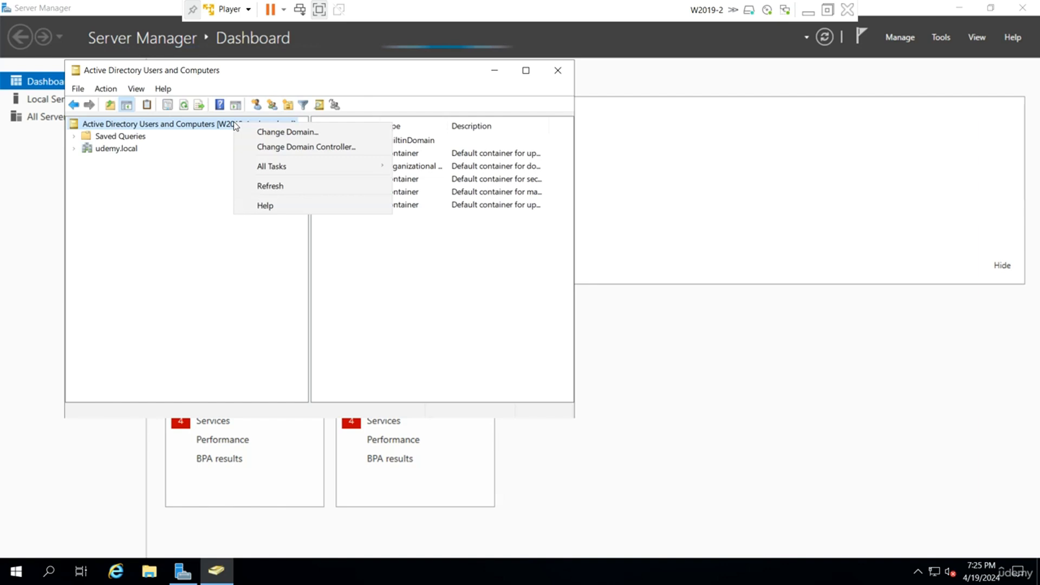
left_click(288, 146)
left_click(126, 192)
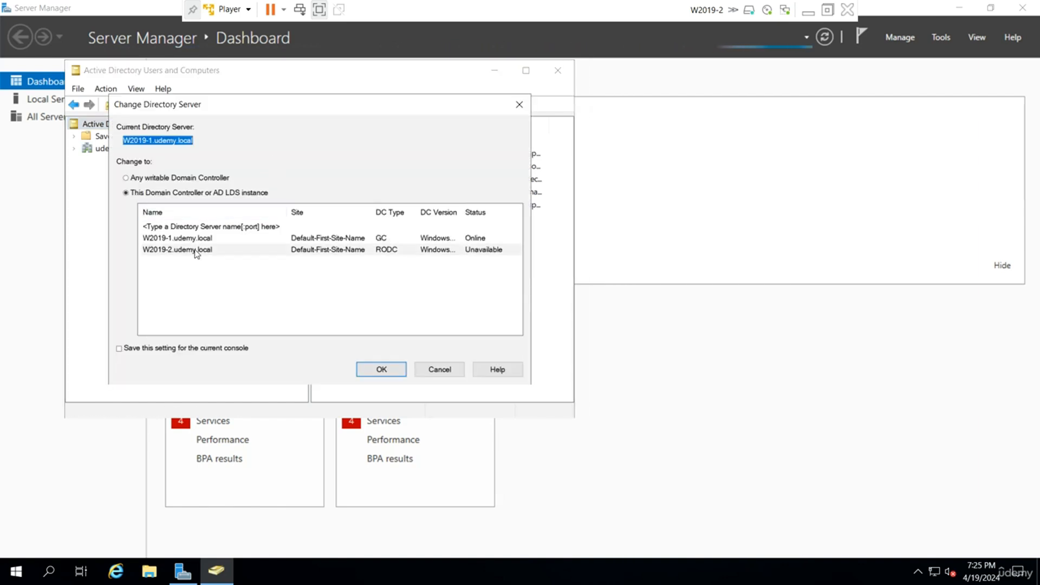
left_click(390, 249)
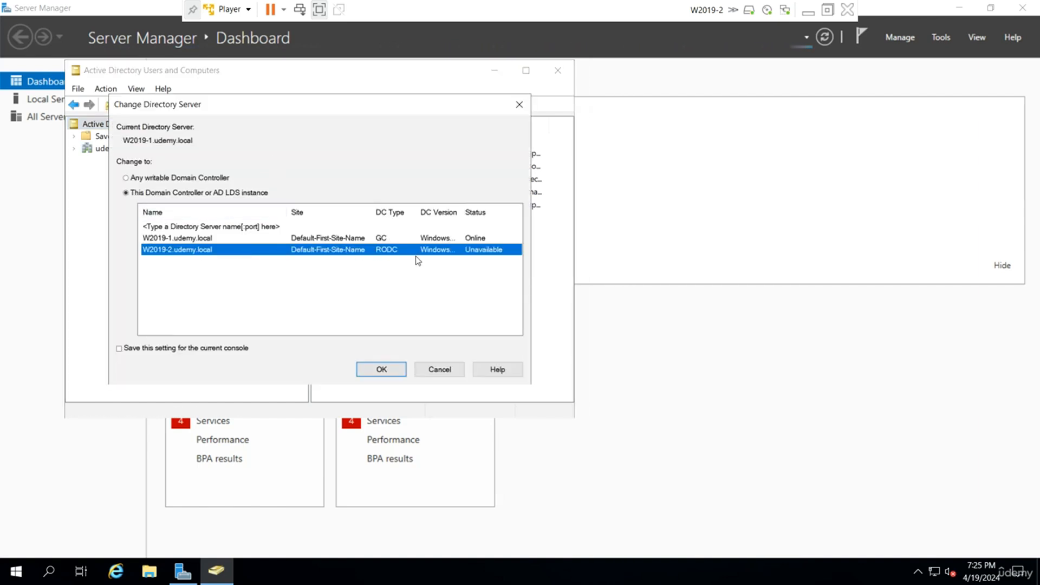
left_click(391, 370)
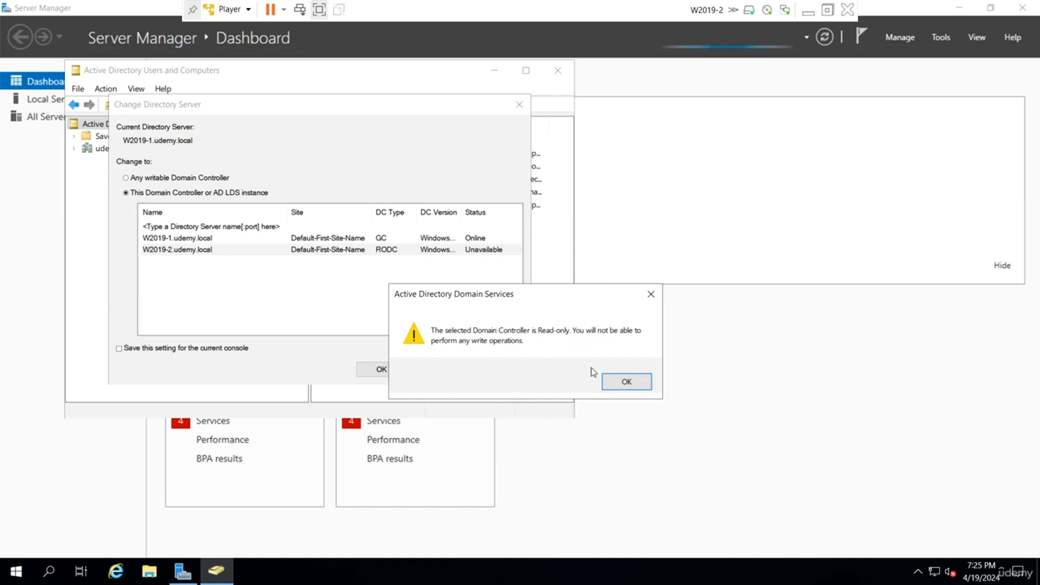
left_click(622, 383)
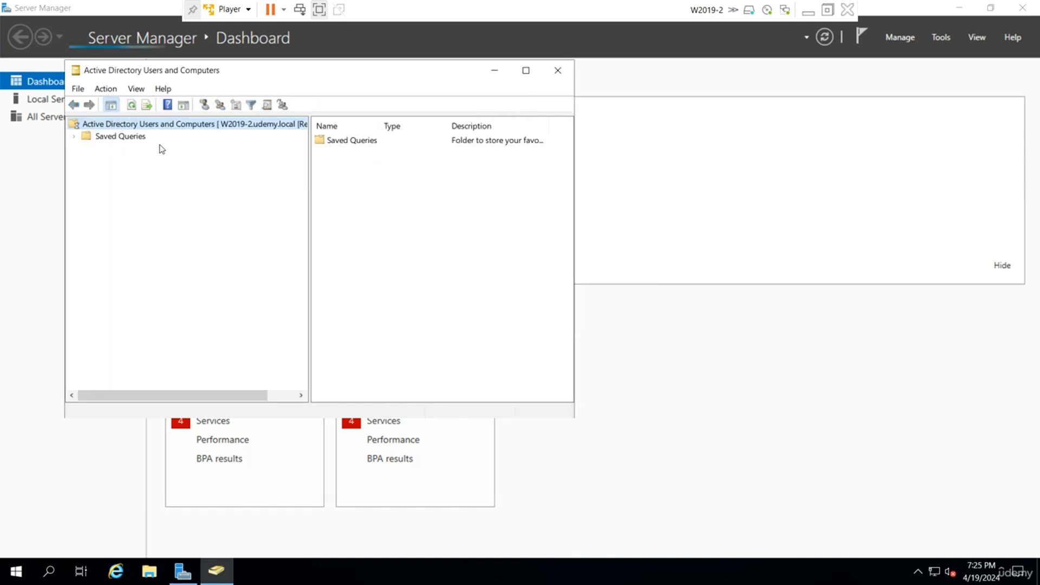
left_click(129, 148)
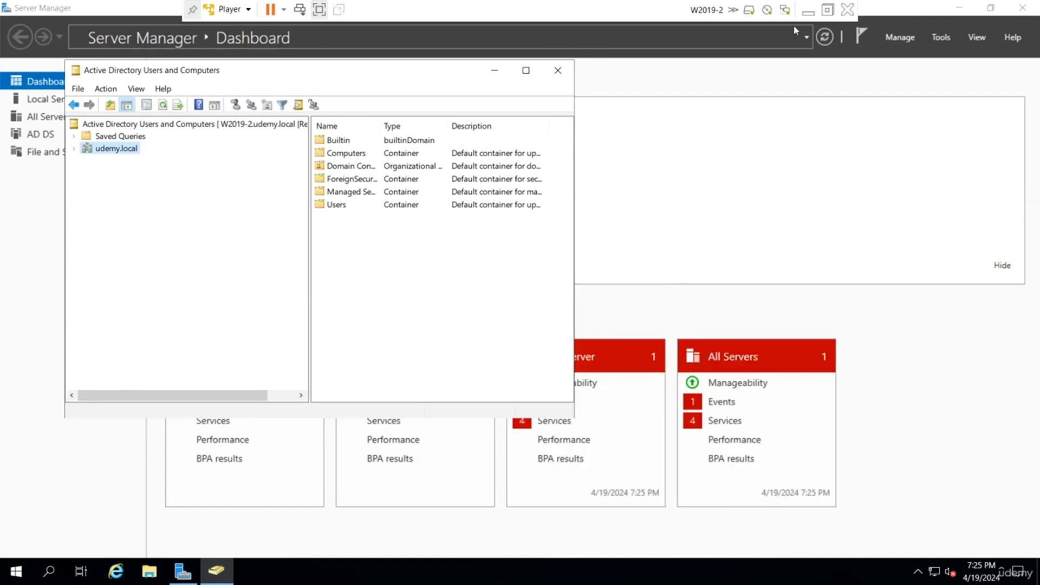
left_click(807, 10)
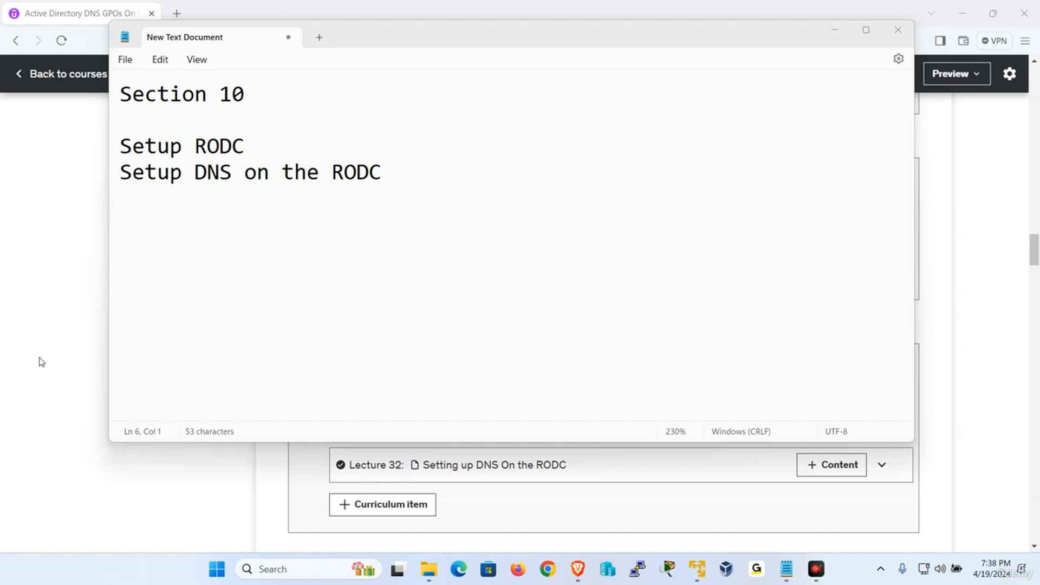
Bring back the W2019-2 virtual machine and unlock it as UDEMY\Administrator with the account password.
mouse_move(698, 569)
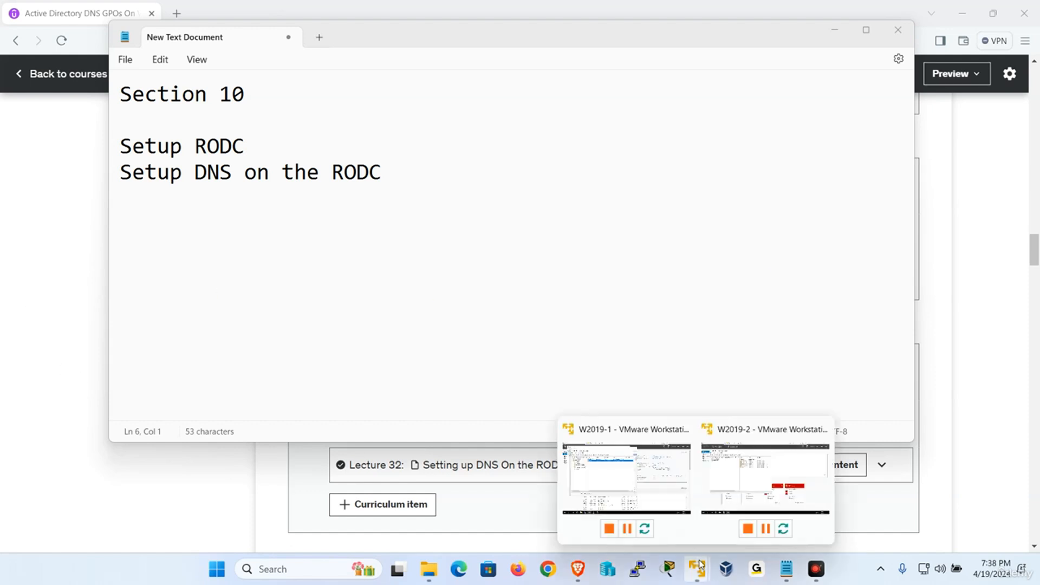
left_click(737, 501)
left_click(230, 9)
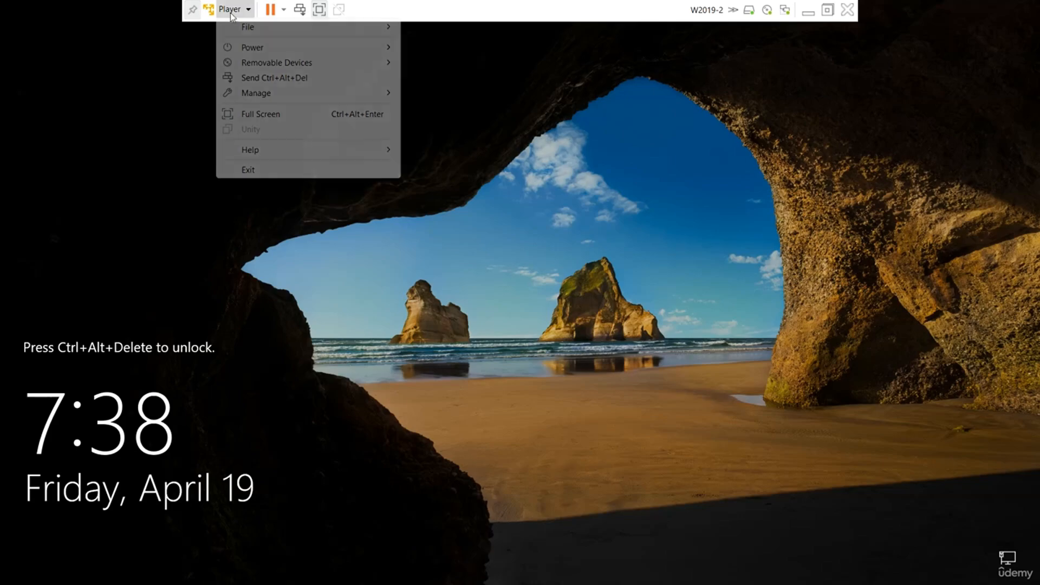
left_click(279, 79)
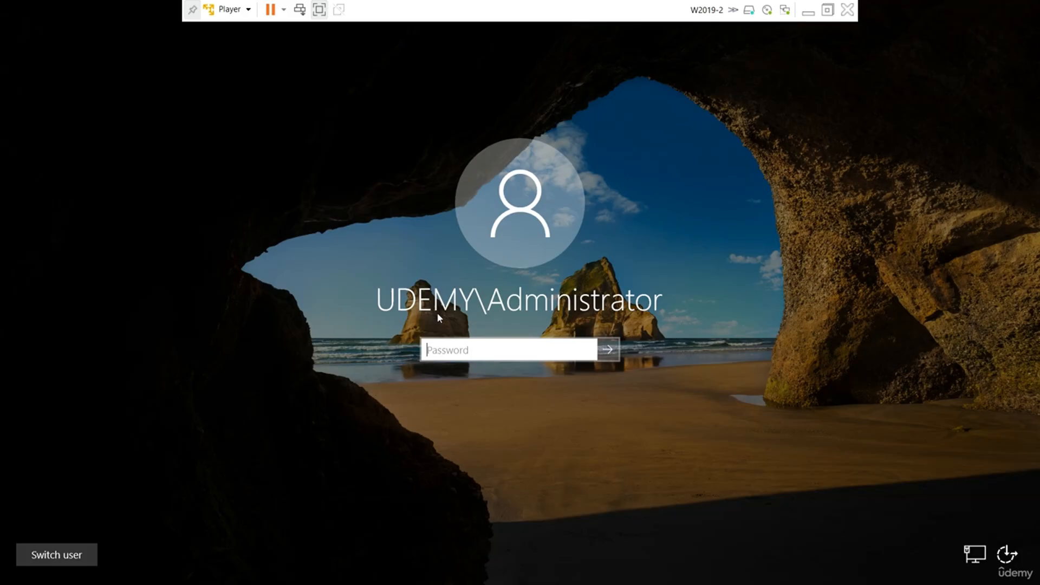
type("•••••")
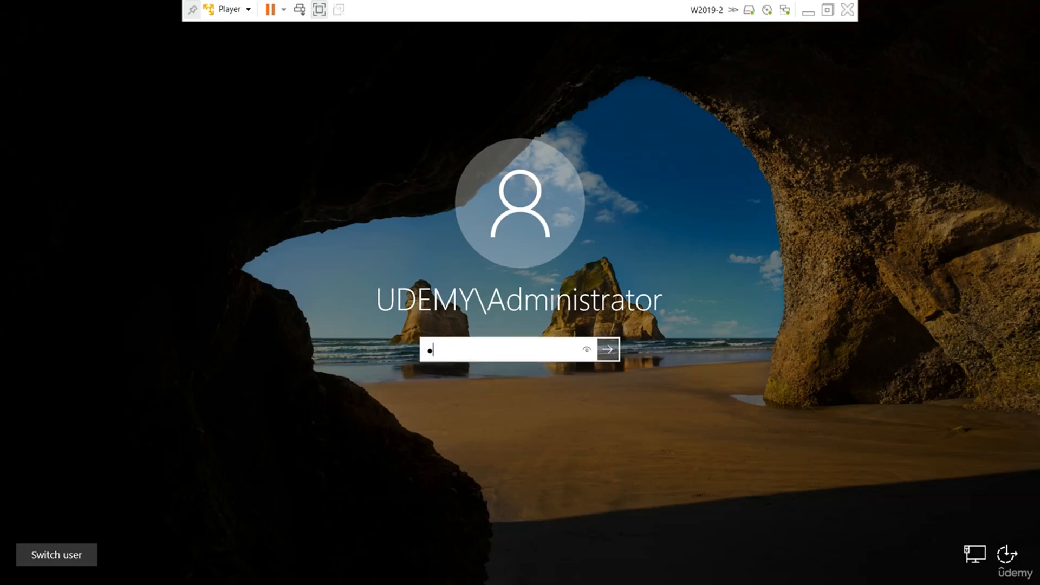
type("••")
key("Return")
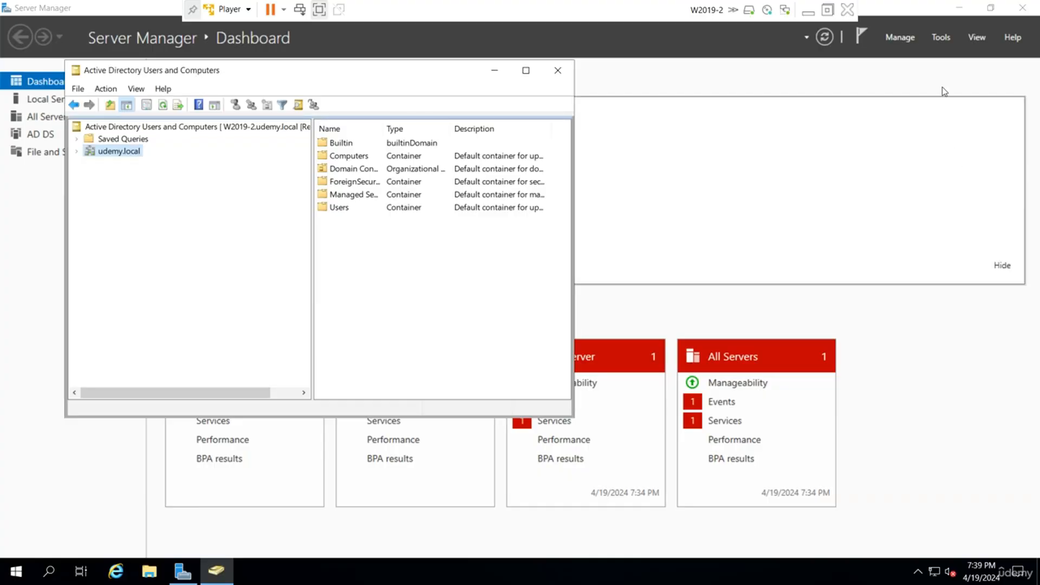
Start the Add Roles and Features Wizard for W2019-2 and select the DNS Server role with its required management tools.
left_click(904, 36)
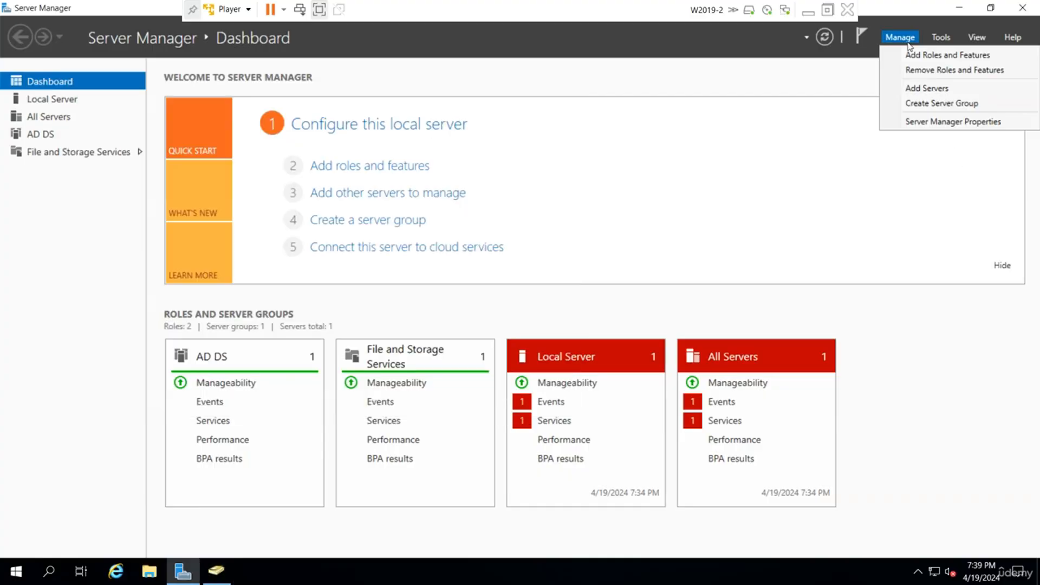
left_click(948, 56)
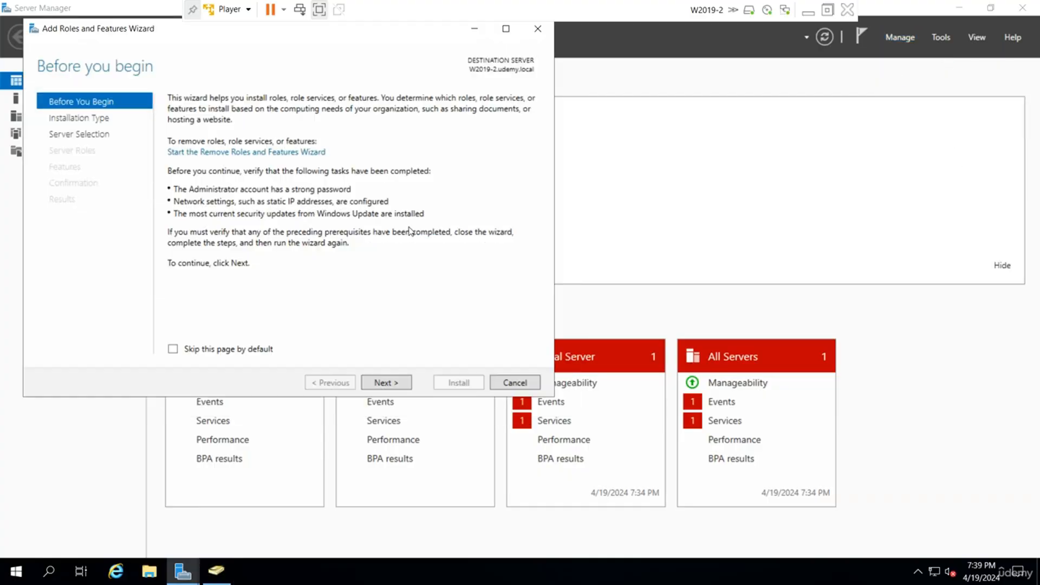
left_click(386, 382)
left_click(387, 383)
left_click(387, 383)
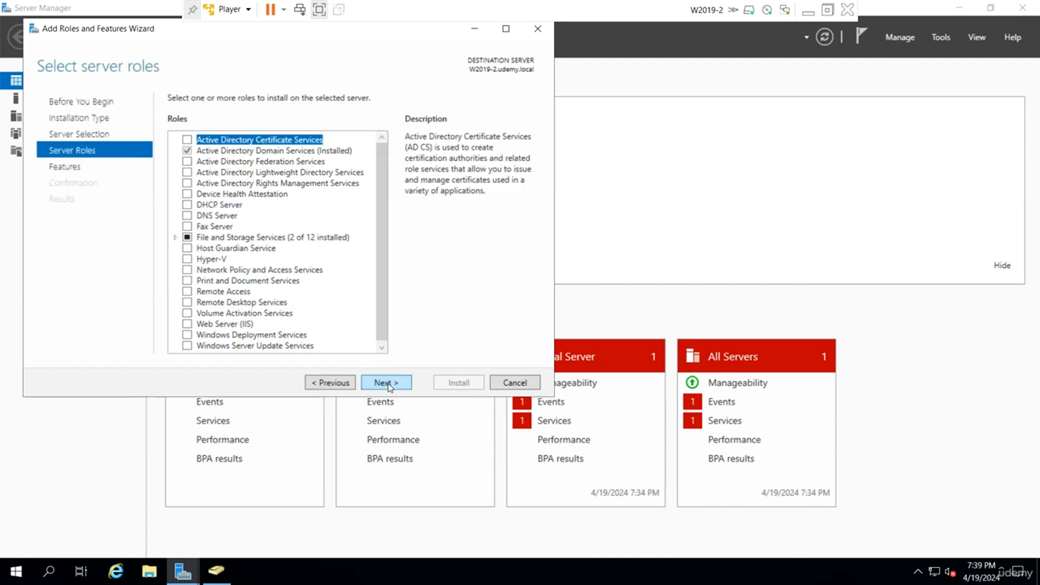
left_click(187, 215)
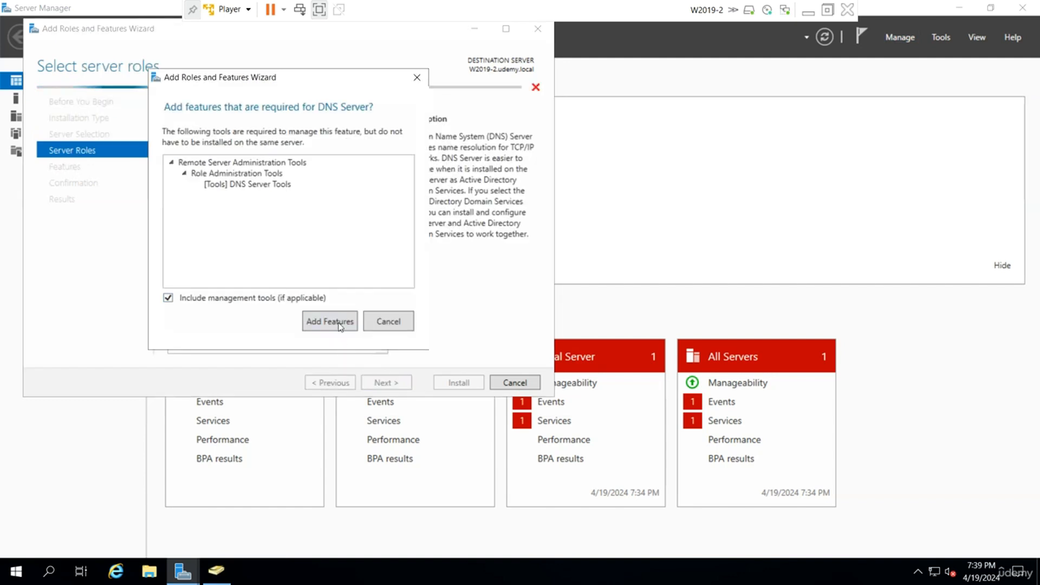
left_click(329, 320)
Accept the remaining wizard defaults, install the DNS Server role, and close the wizard once installation finishes.
left_click(395, 385)
left_click(395, 385)
left_click(394, 384)
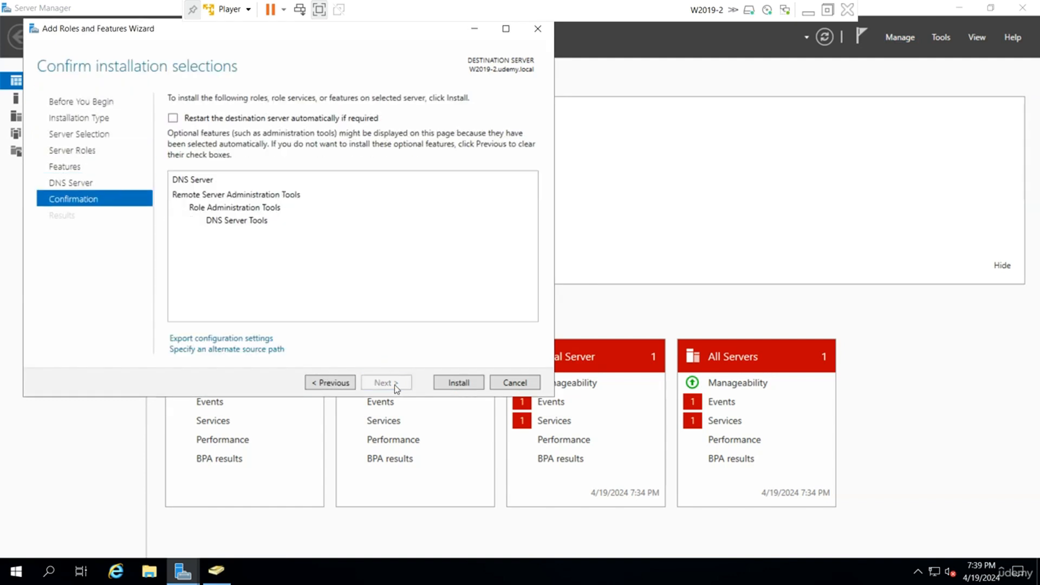
left_click(446, 381)
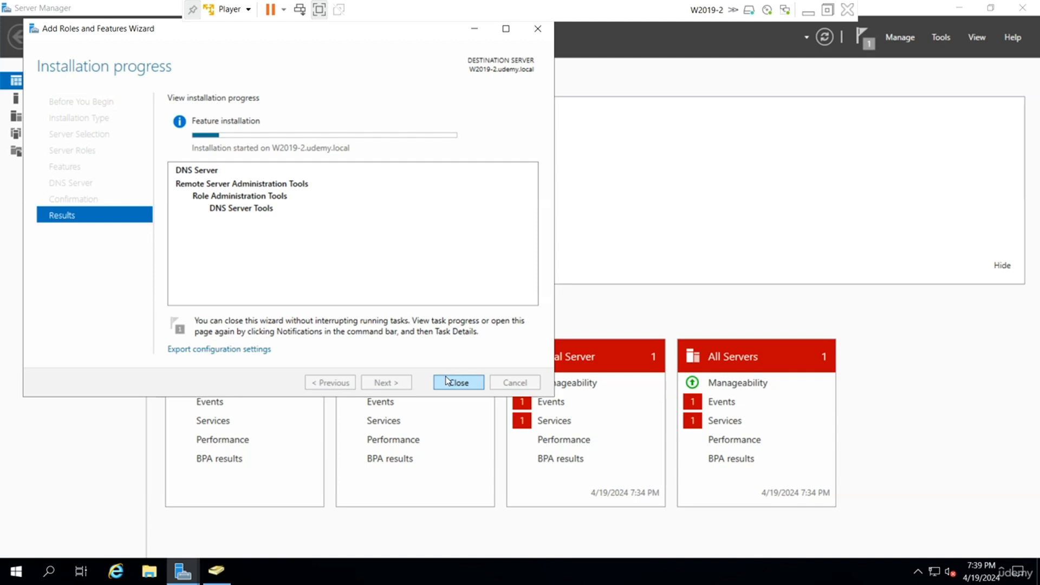
left_click_drag(263, 36, 343, 74)
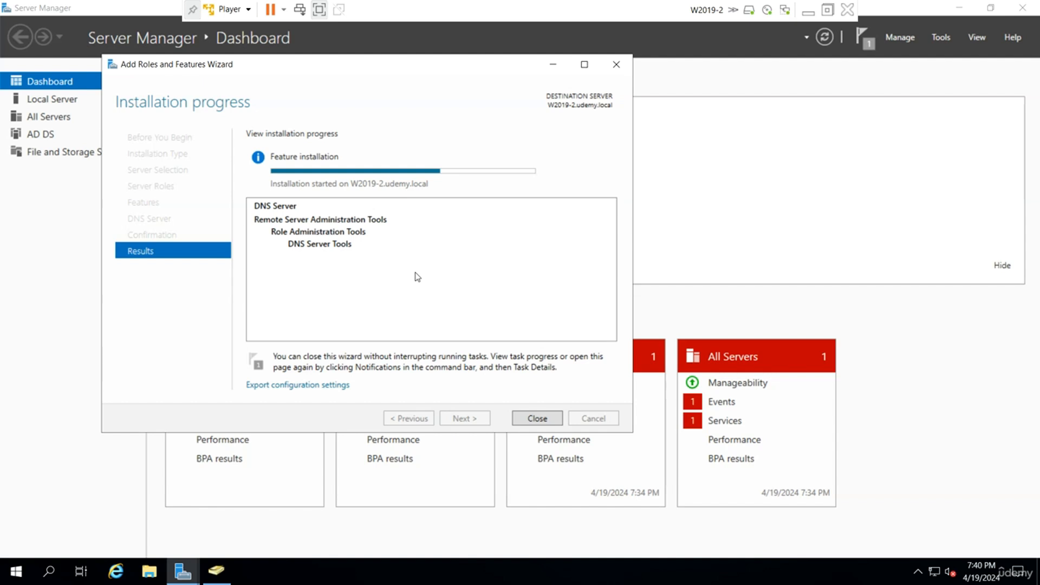
left_click_drag(424, 70, 470, 84)
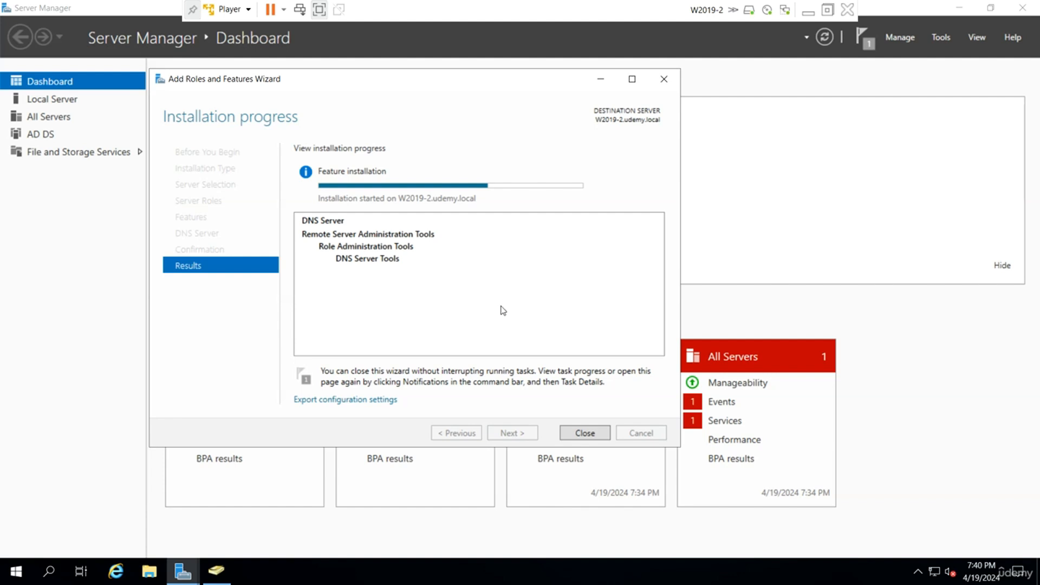
left_click(580, 435)
Open DNS Manager, refresh the Forward Lookup Zones of W2019-2, and minimize the virtual machine.
left_click(940, 37)
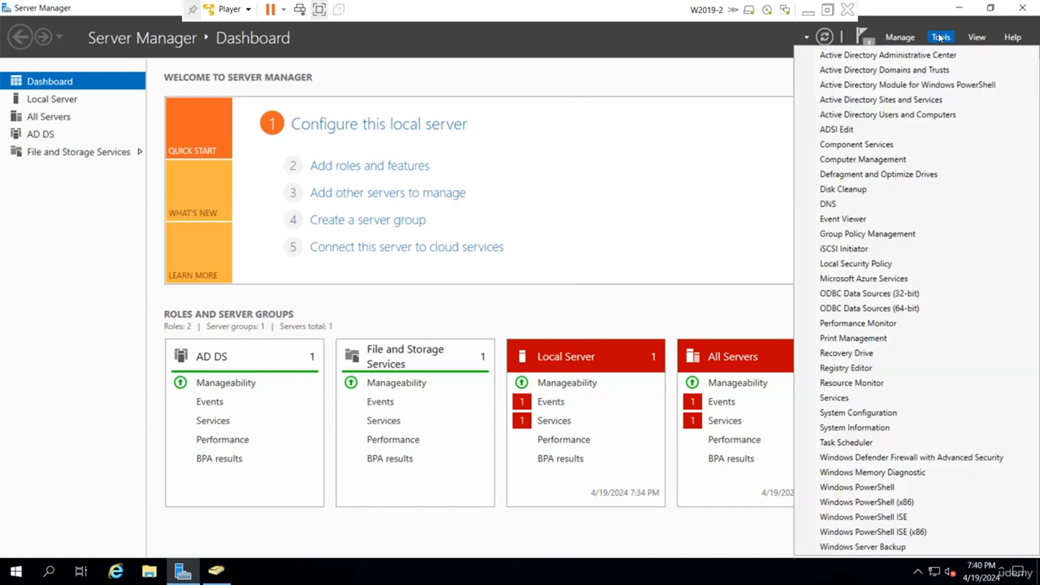
left_click(881, 205)
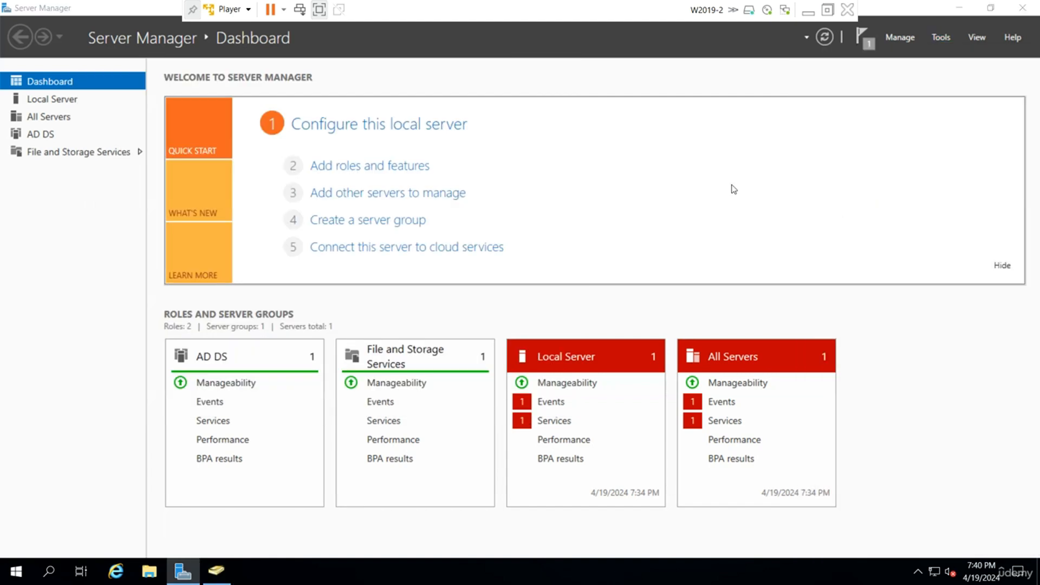
left_click(81, 108)
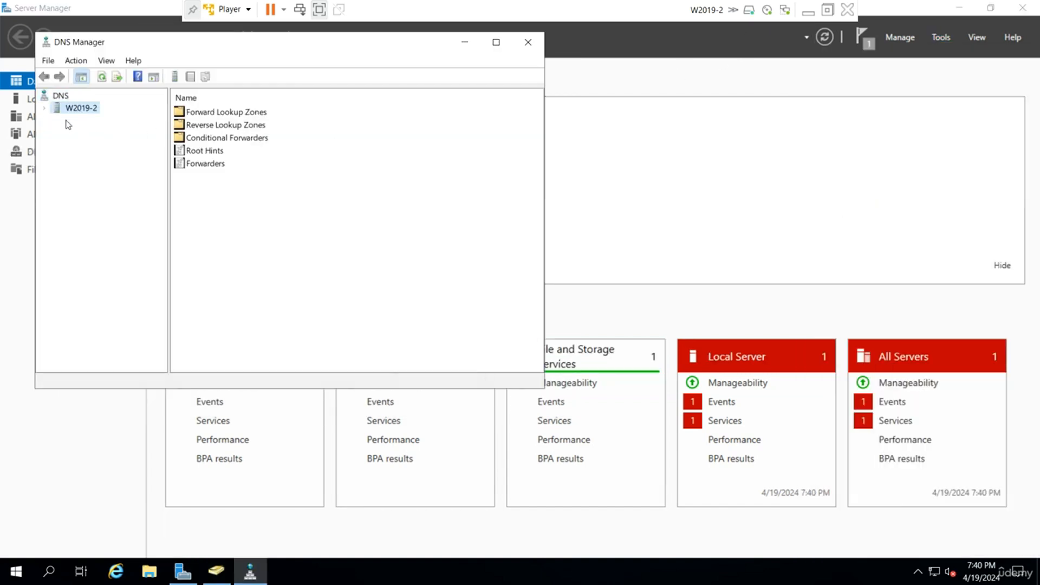
left_click(44, 108)
left_click(89, 120)
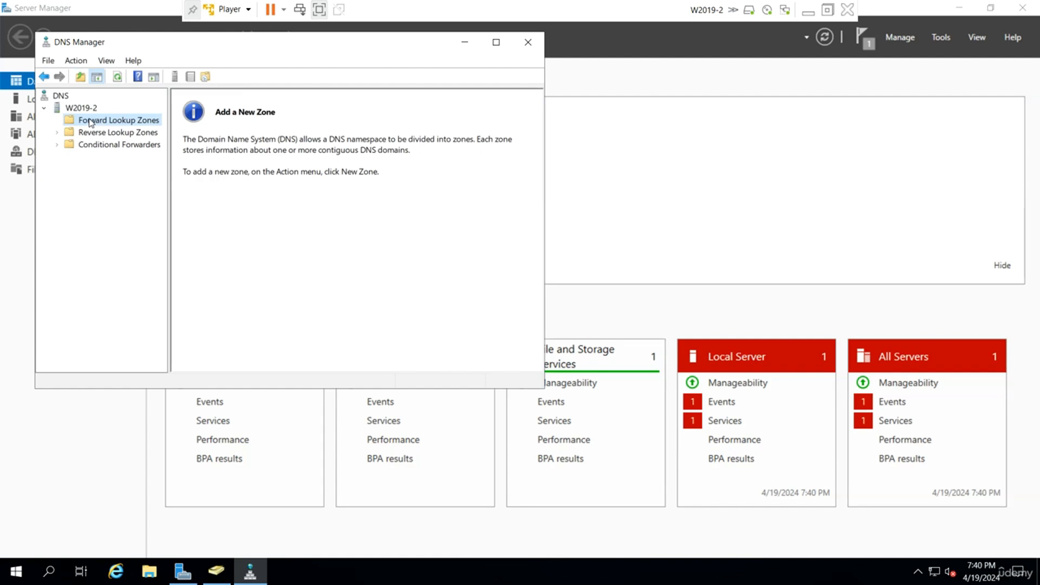
right_click(90, 121)
left_click(127, 175)
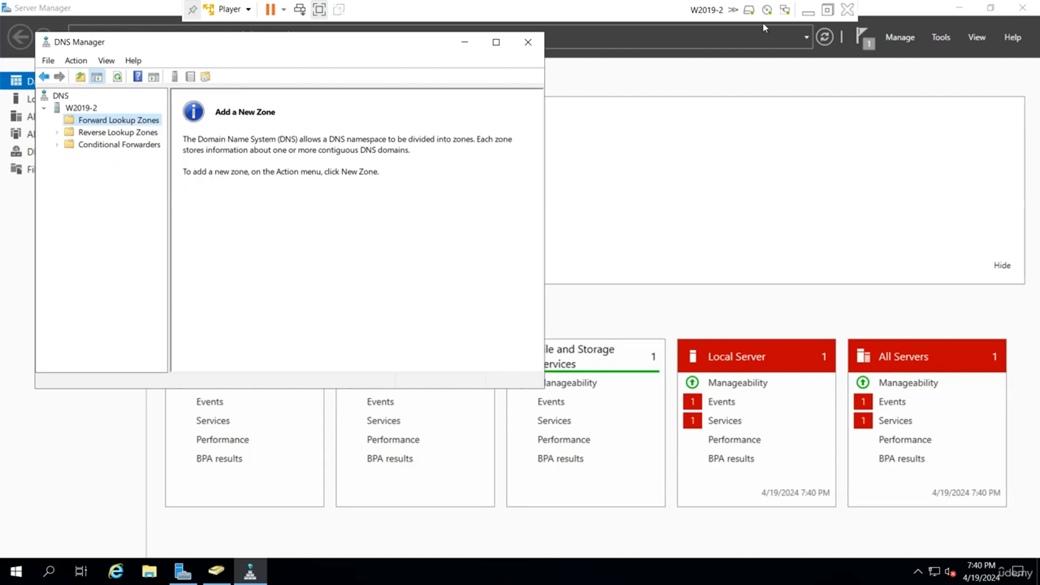
left_click(808, 12)
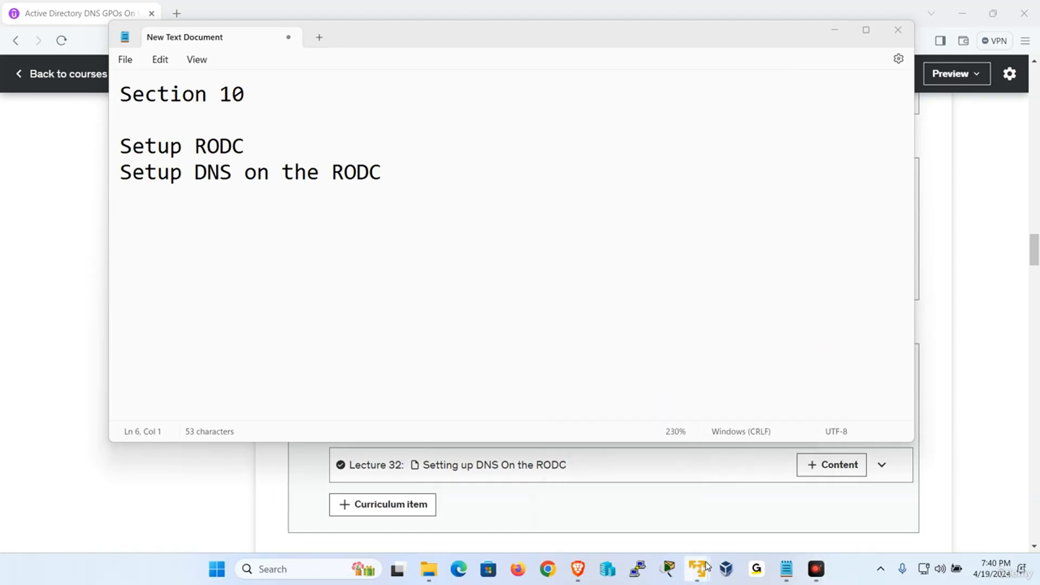
Switch to the W2019-1 virtual machine and unlock it as UDEMY\Administrator with the account password.
mouse_move(697, 569)
left_click(622, 477)
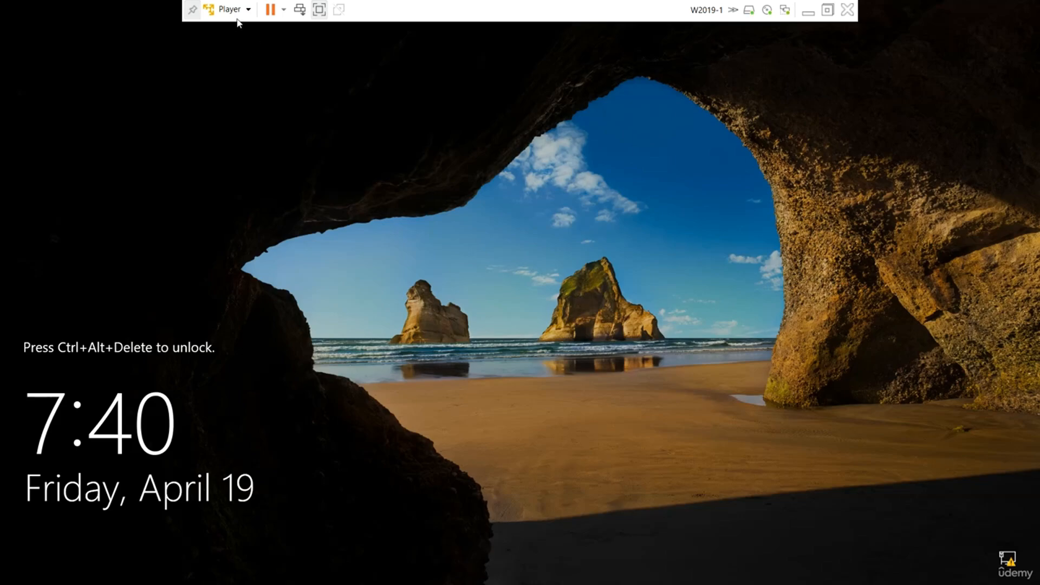
left_click(238, 11)
left_click(279, 79)
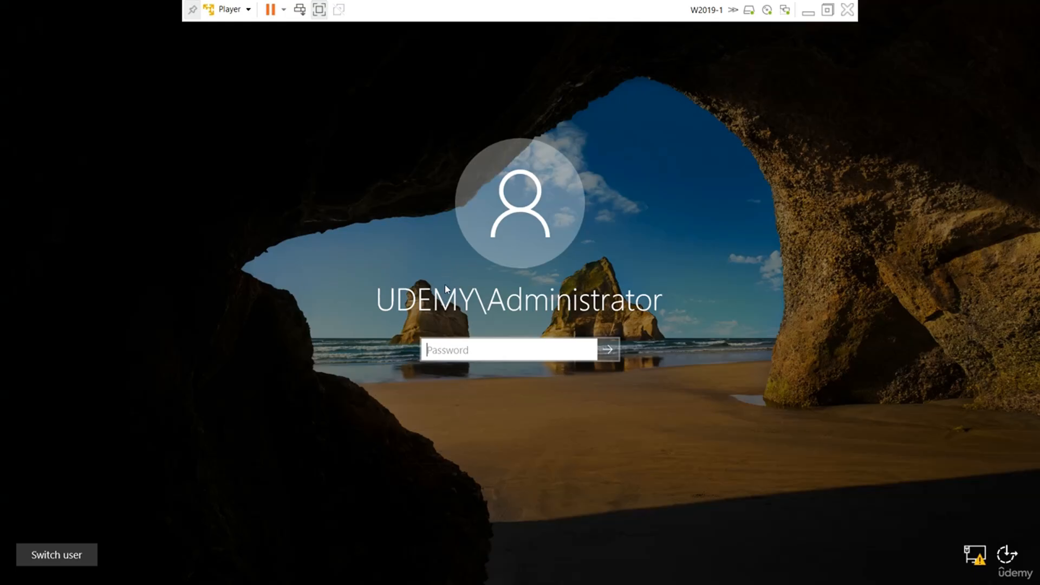
type("•••••")
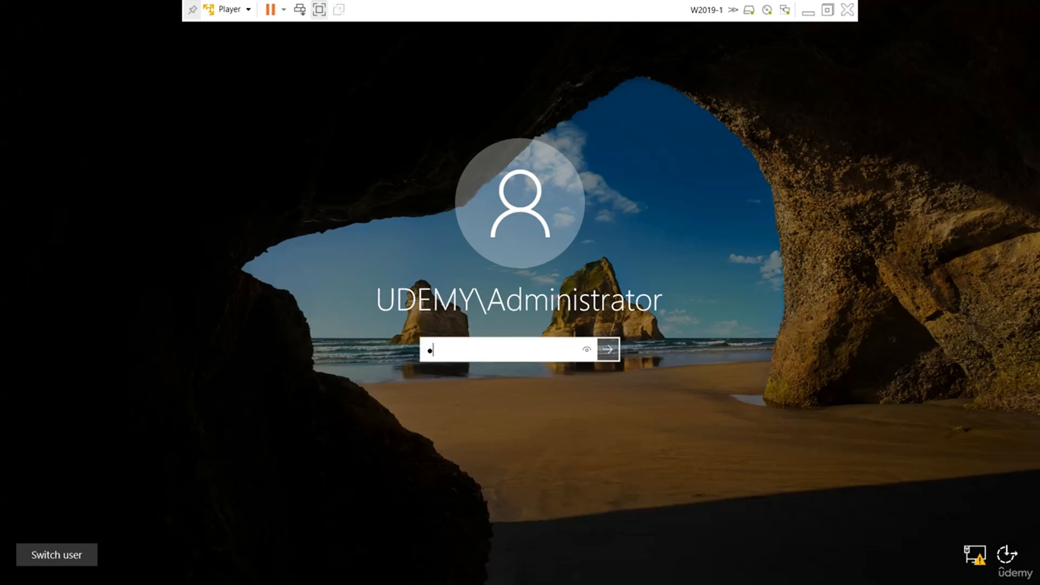
type("••••")
key("Return")
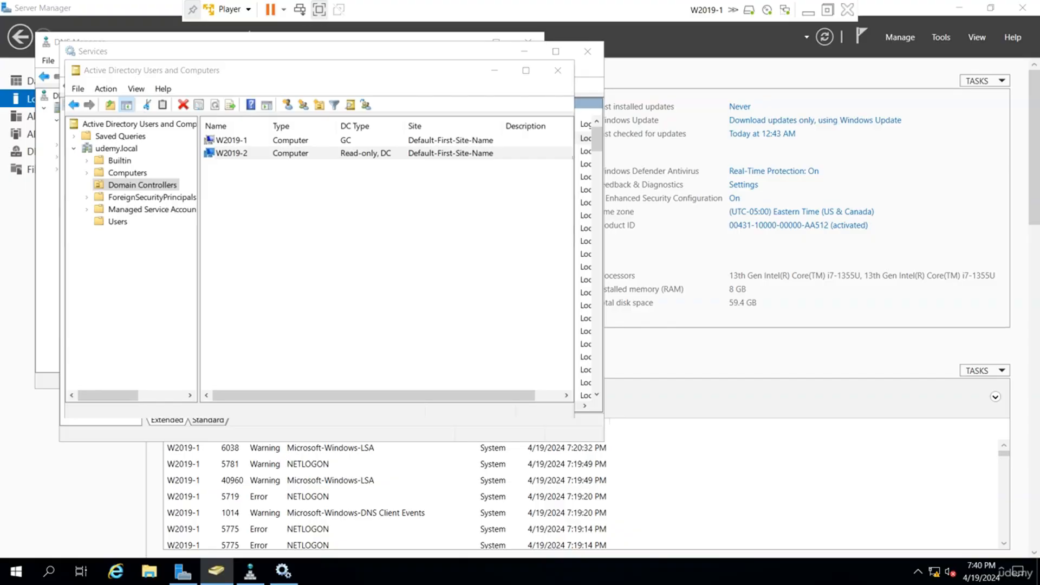
Change the udemy.local forward lookup zone on W2019-1 to an Active Directory-integrated primary zone and confirm the conversion.
left_click(53, 241)
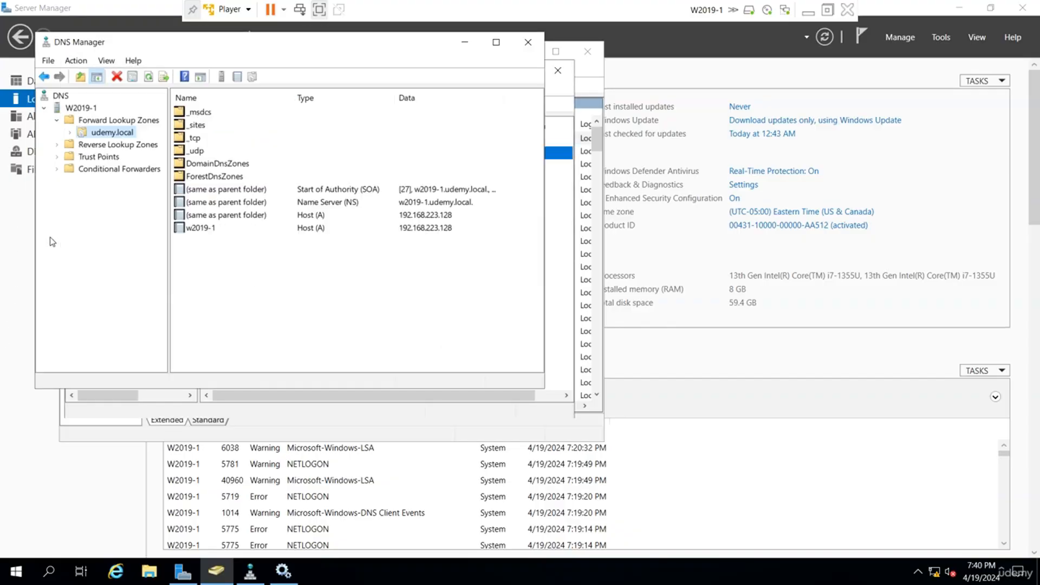
right_click(108, 140)
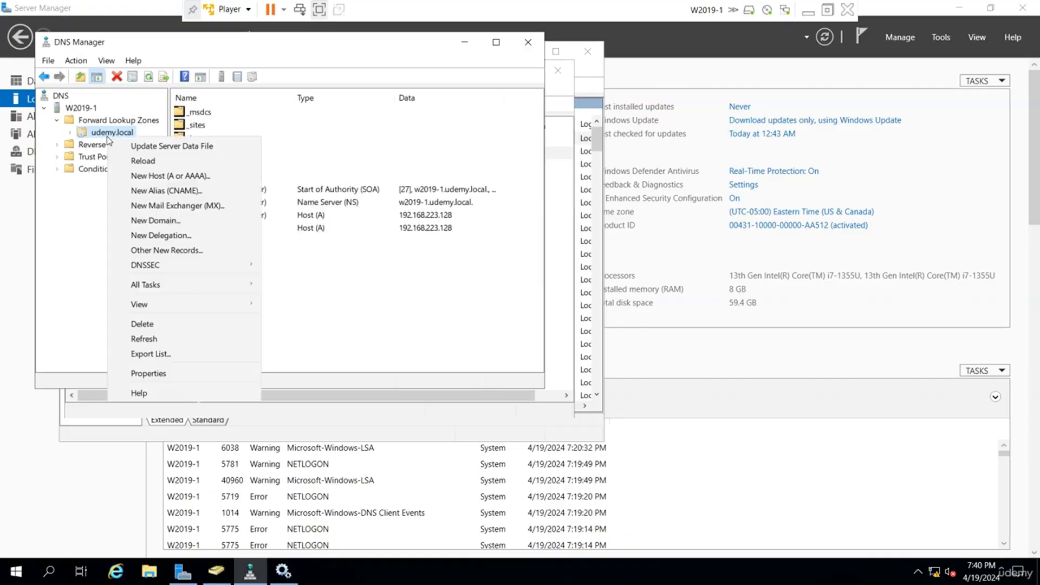
left_click(152, 374)
left_click(385, 125)
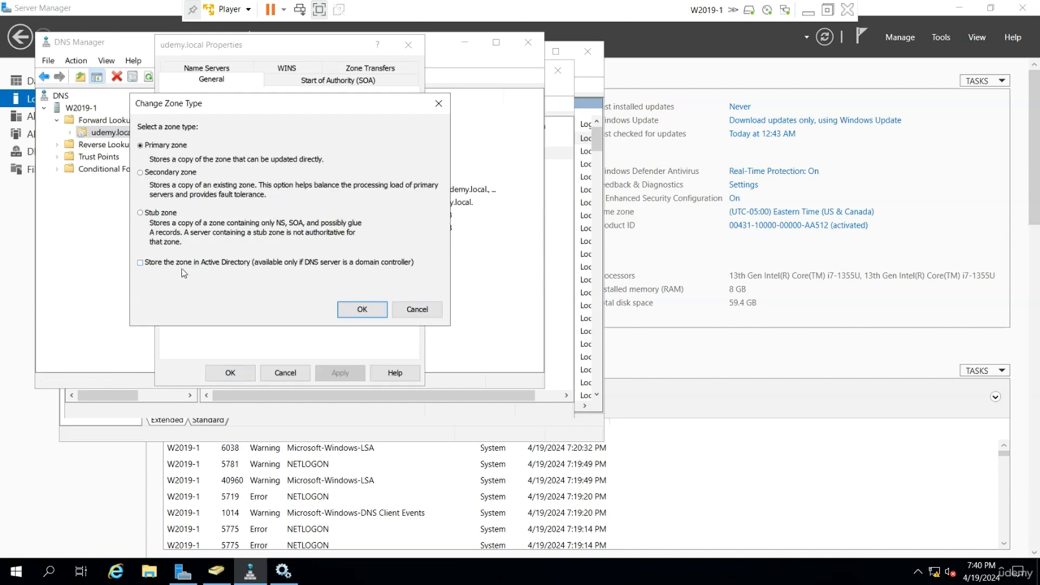
left_click(359, 310)
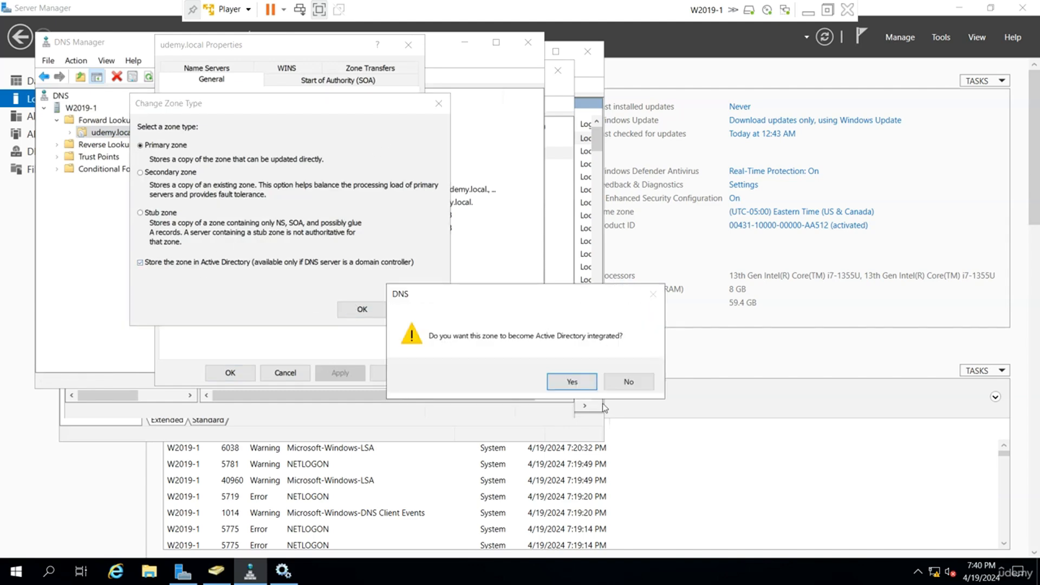
left_click(573, 386)
Set dynamic updates for the udemy.local zone to Secure only and save the zone properties.
left_click(328, 216)
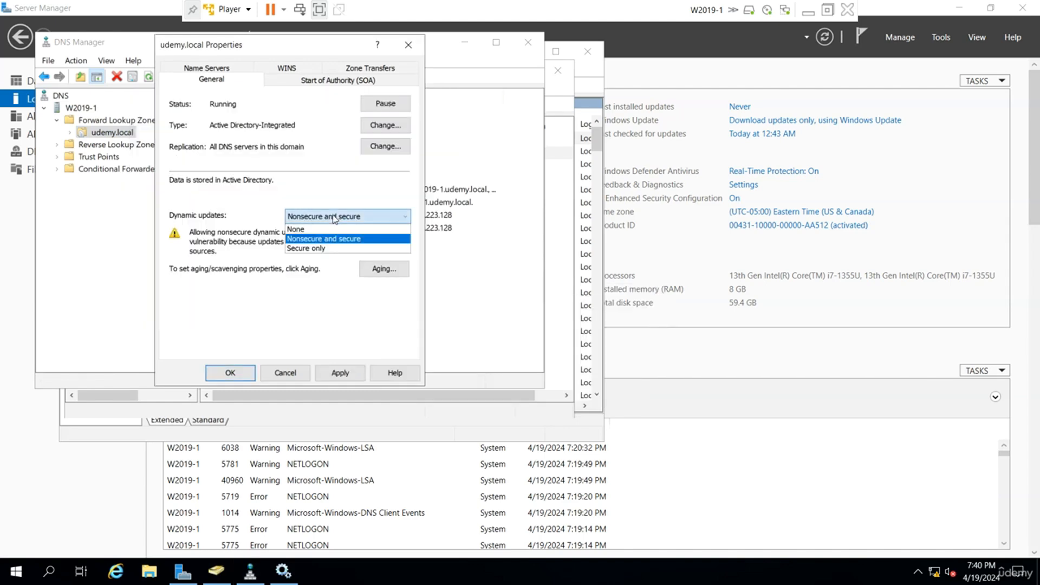
left_click(314, 247)
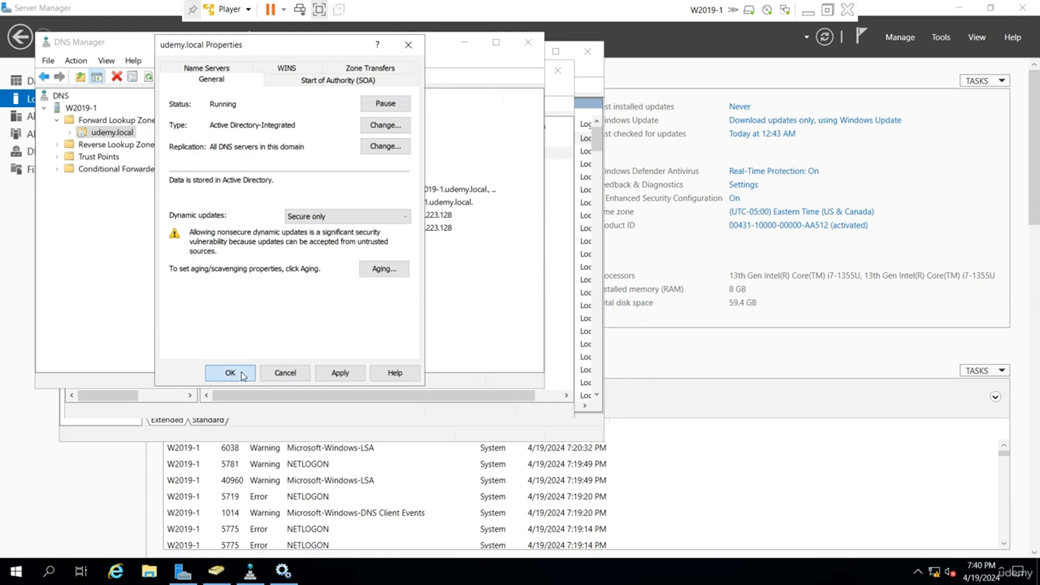
key("Return")
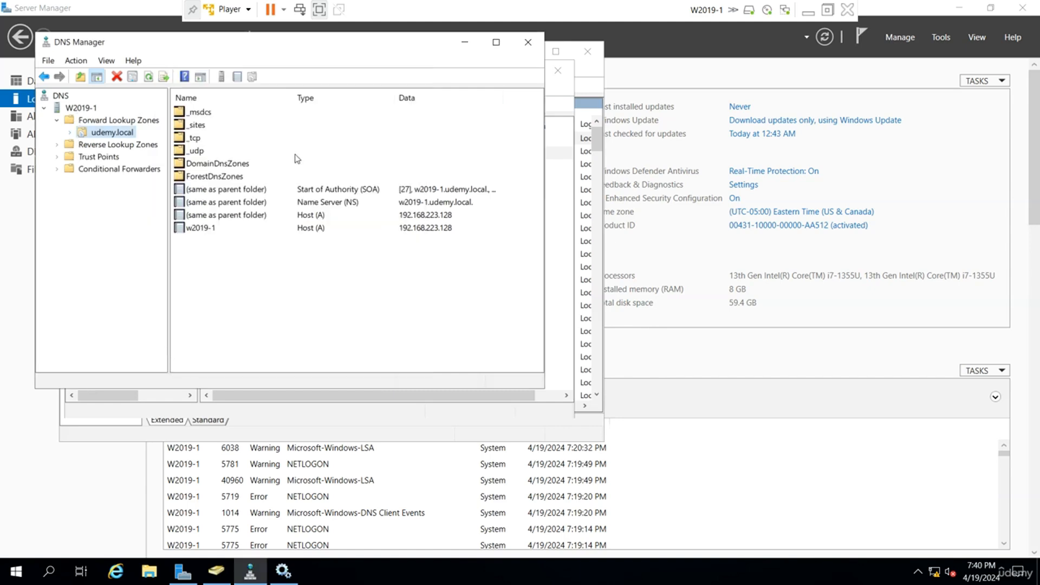
Restart Active Directory Domain Services and its dependent services on W2019-1, and minimize the virtual machine.
left_click(590, 195)
left_click(390, 190)
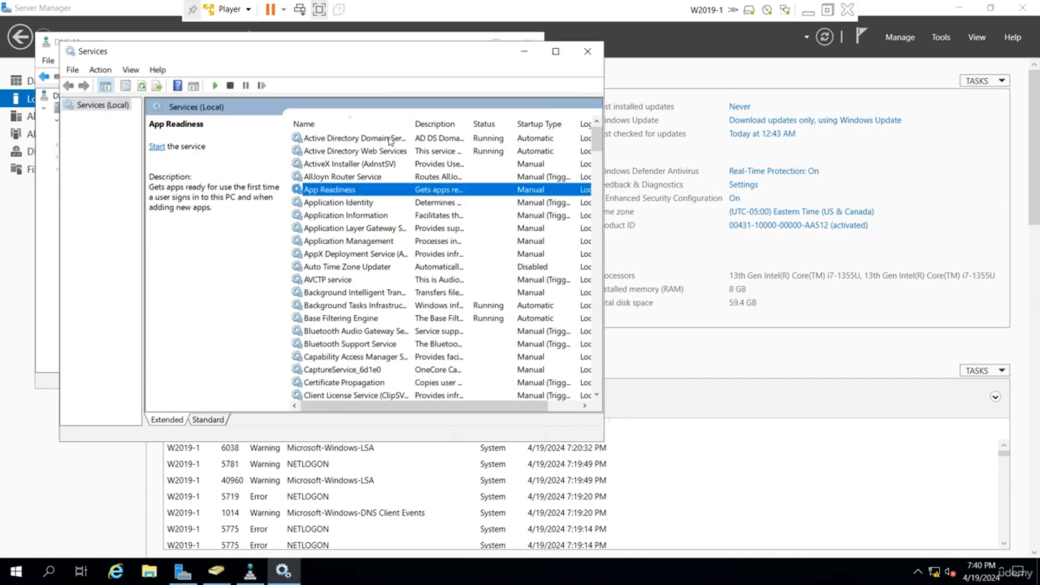
right_click(391, 139)
left_click(428, 205)
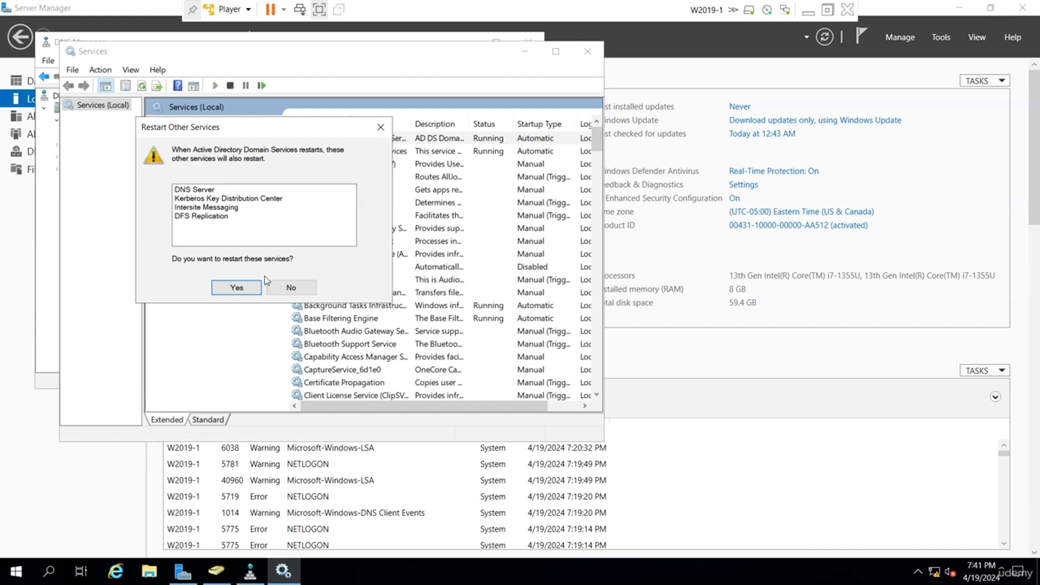
left_click(230, 285)
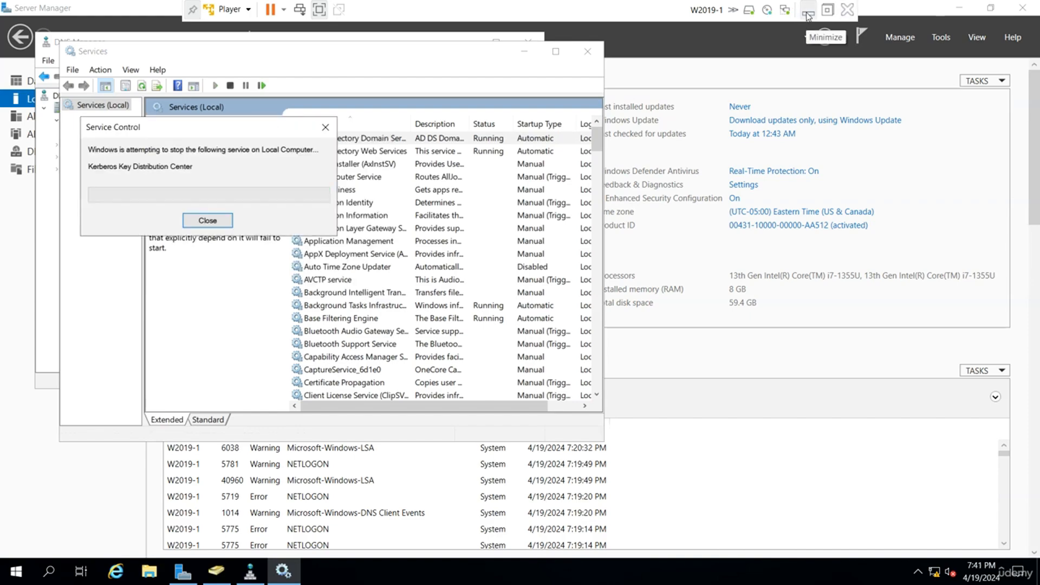
left_click(809, 12)
Switch to W2019-2, open Services, and restart Active Directory Domain Services together with its dependent services.
mouse_move(694, 577)
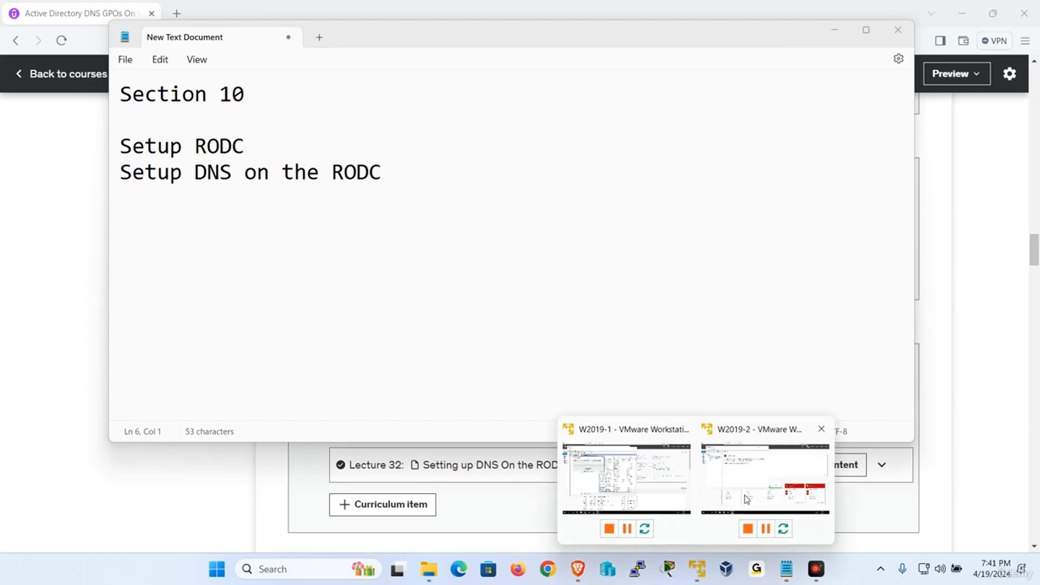
left_click(759, 487)
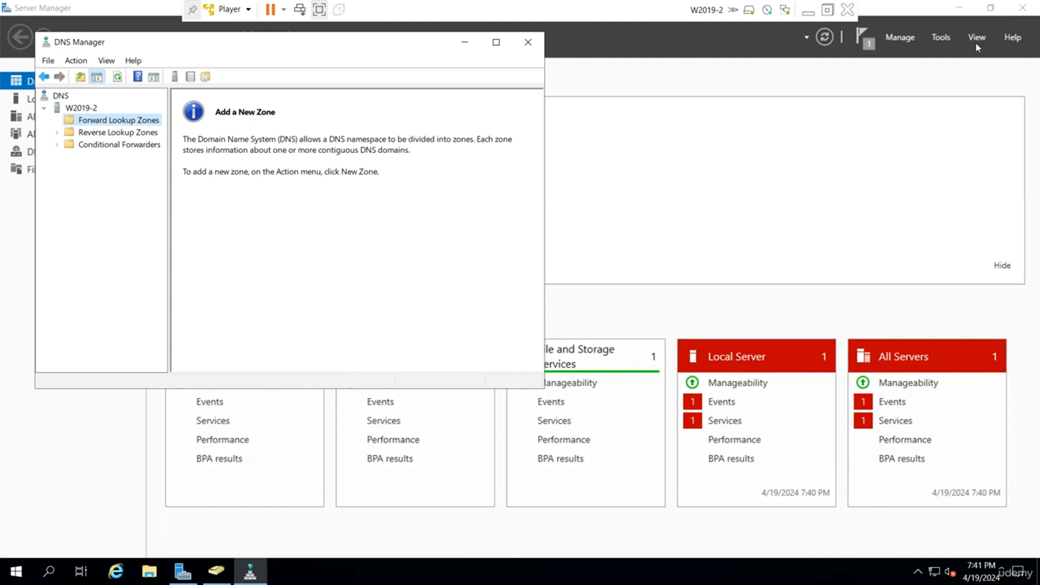
left_click(941, 37)
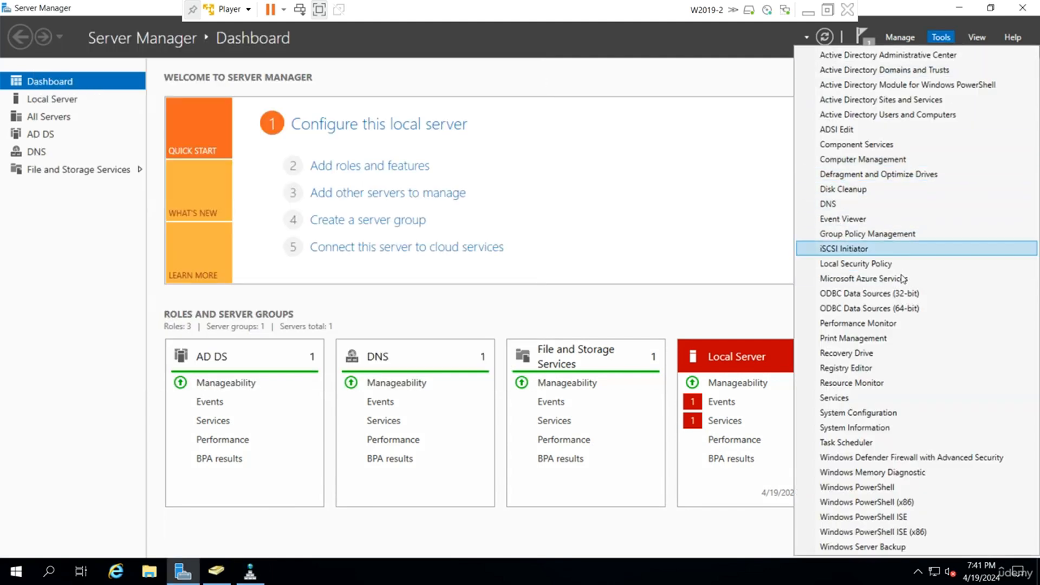
left_click(865, 397)
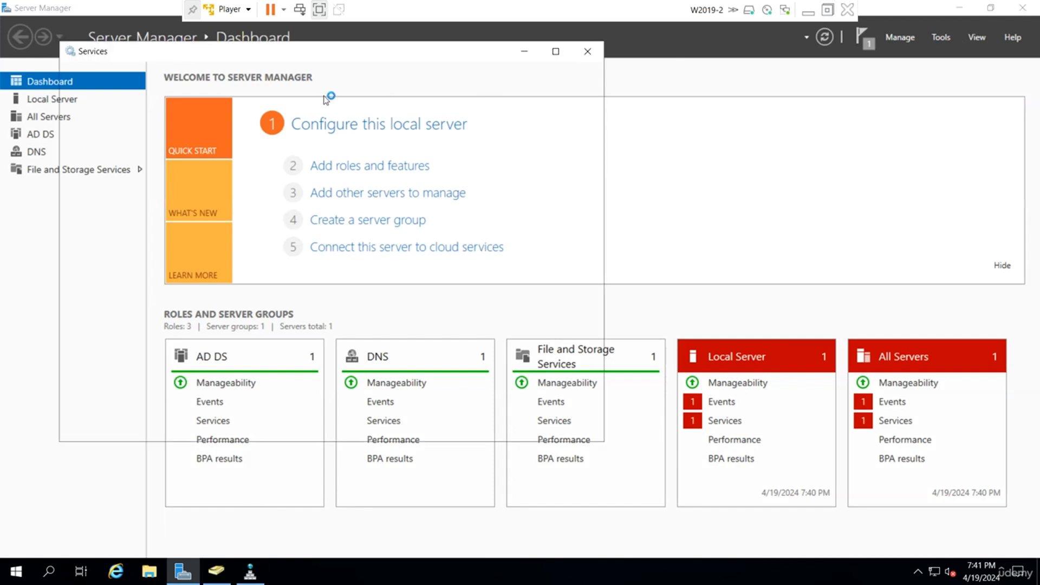
right_click(337, 140)
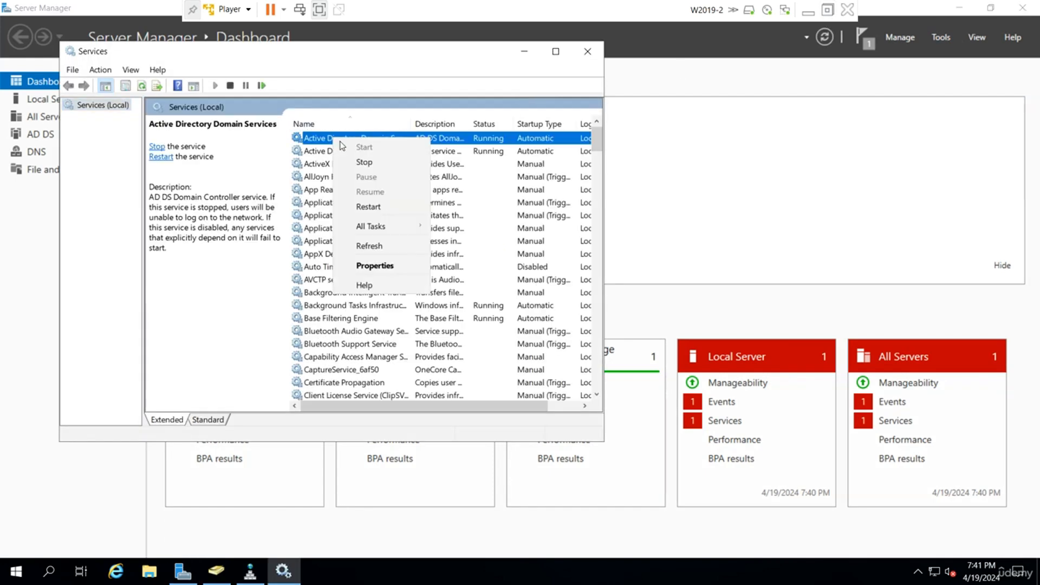
left_click(388, 205)
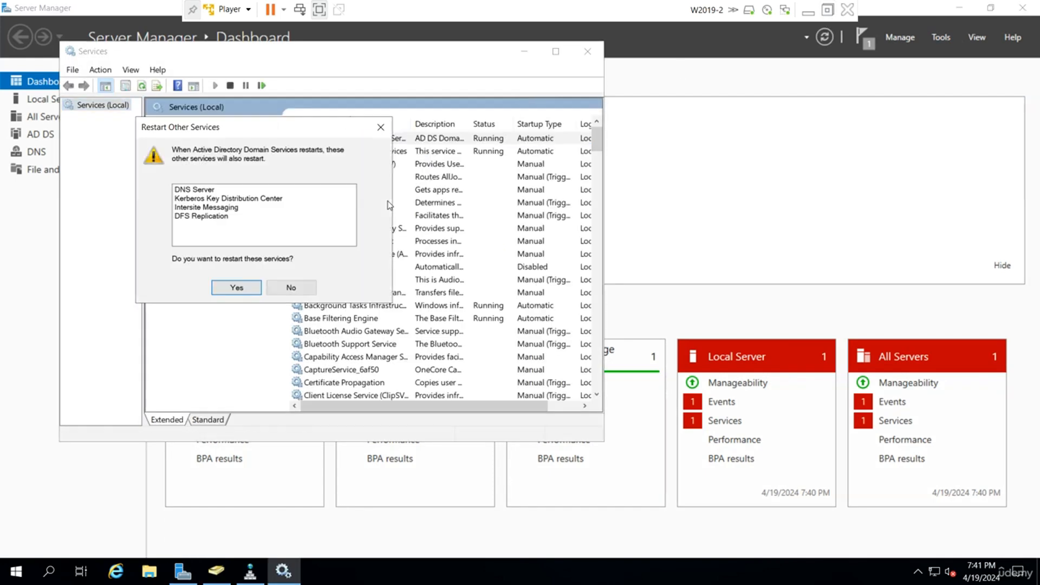
left_click(237, 288)
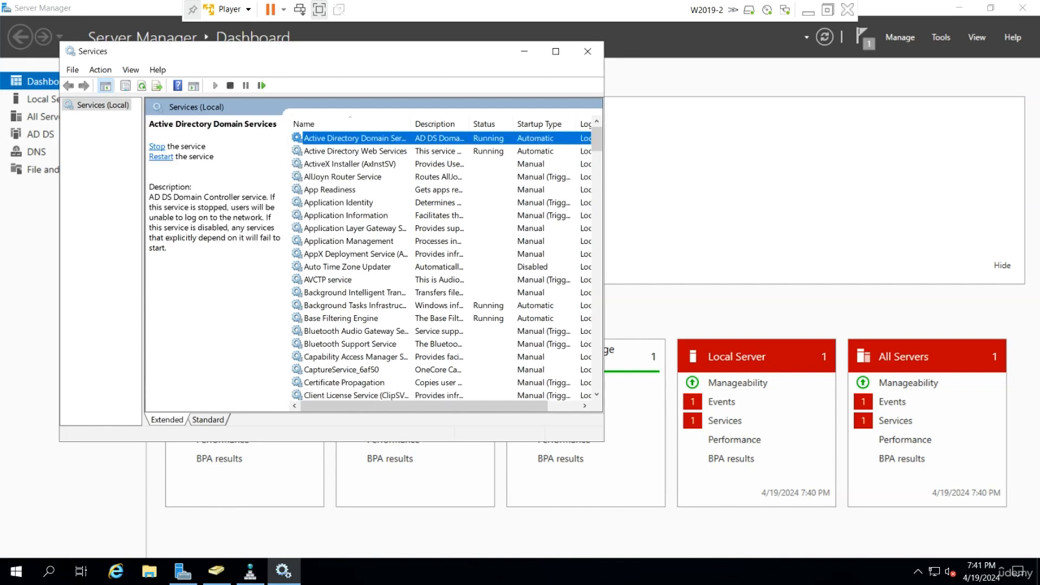
Bring up DNS Manager on W2019-2 and refresh its Forward Lookup Zones.
left_click(250, 570)
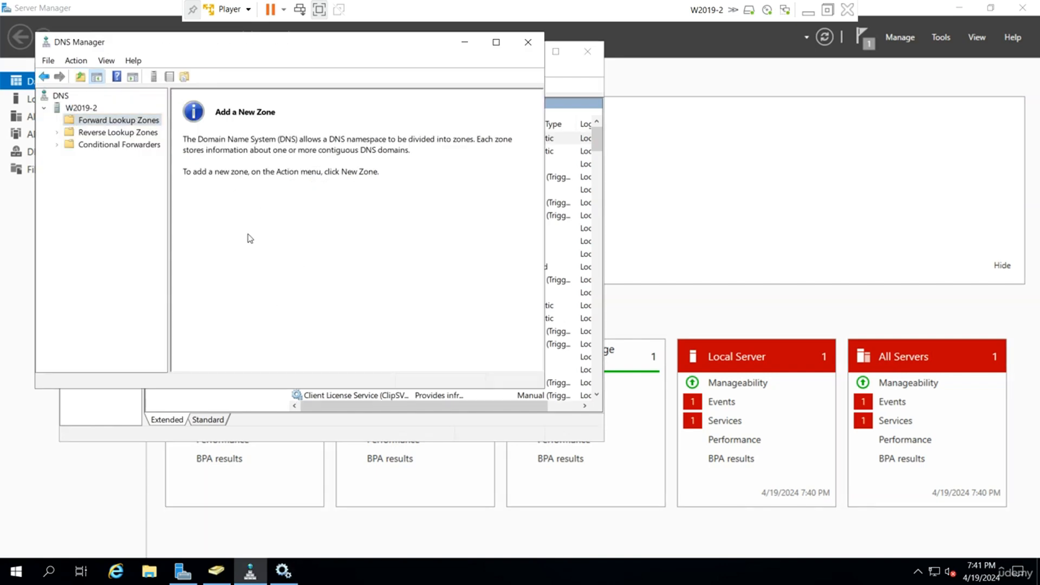
right_click(139, 123)
left_click(167, 170)
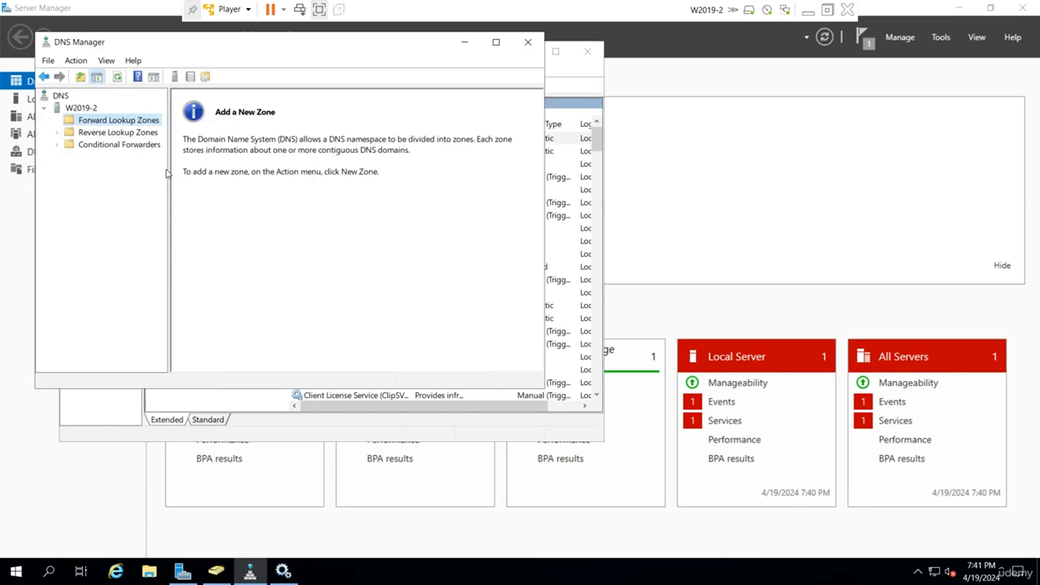
Restart the Microsoft DNS Server service on W2019-2, refresh its Forward Lookup Zones again, and minimize the virtual machine.
right_click(92, 109)
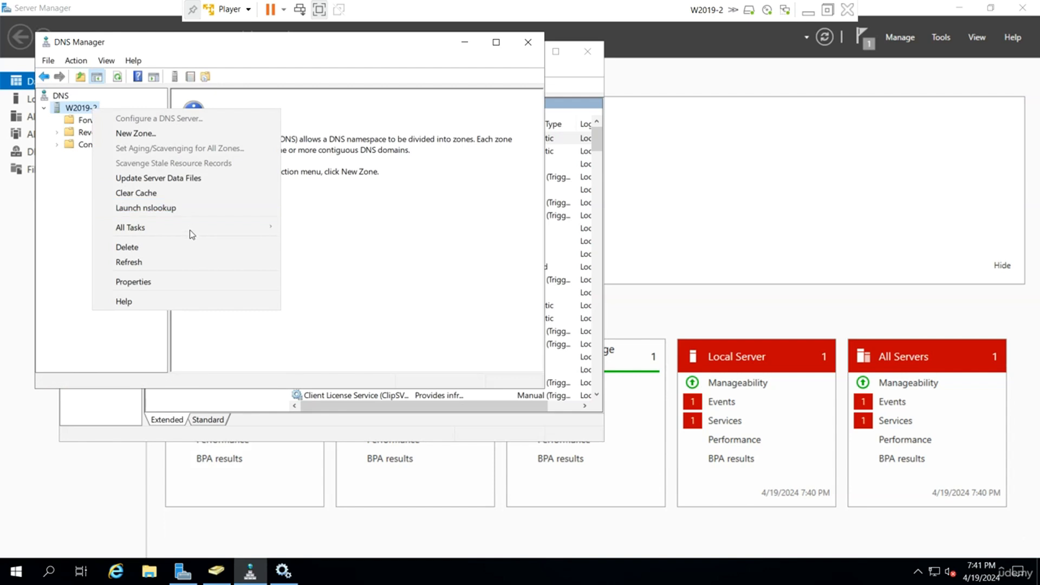
mouse_move(189, 230)
left_click(309, 322)
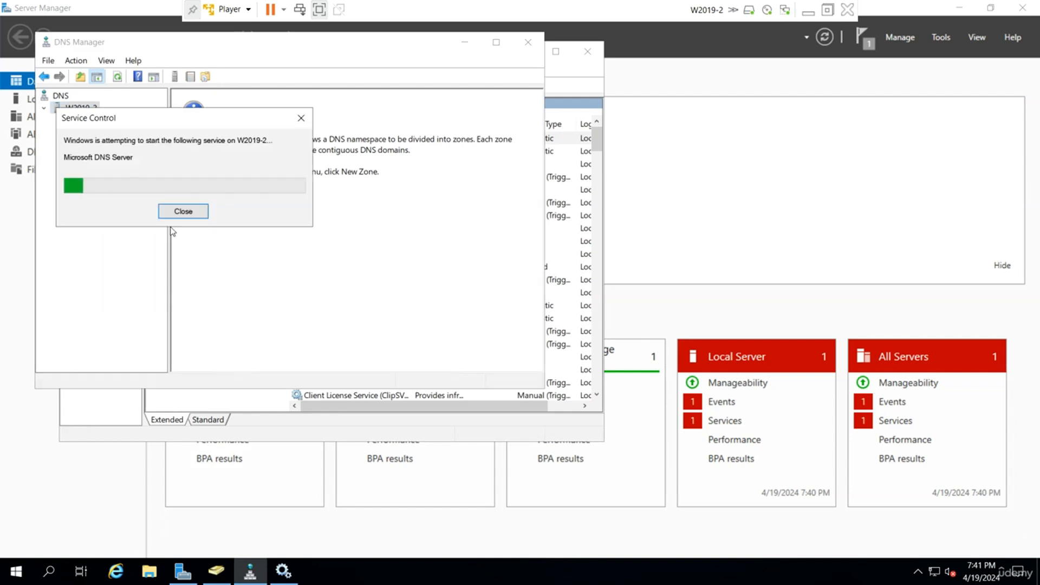
right_click(105, 125)
left_click(134, 168)
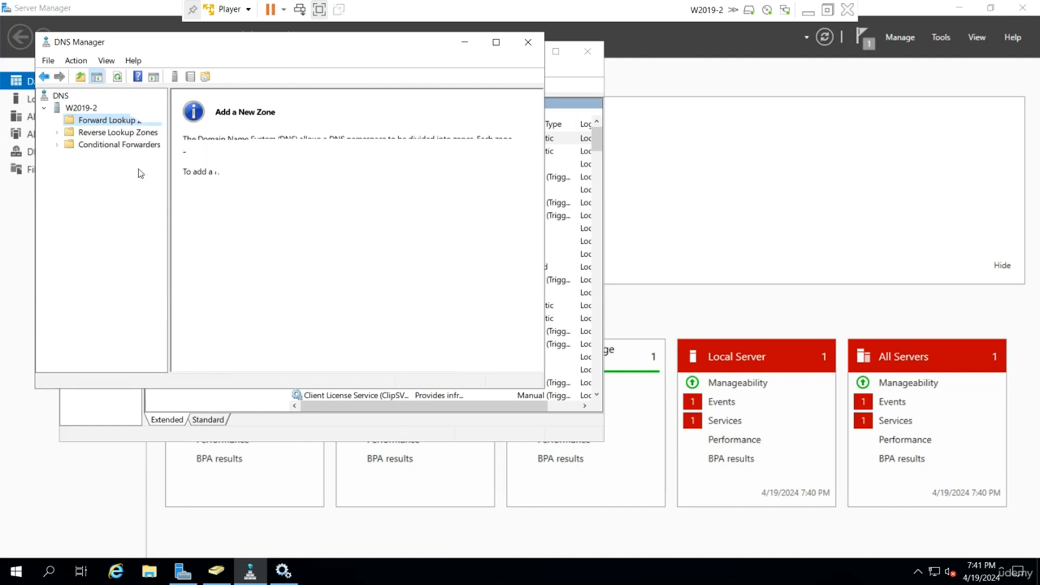
left_click(808, 12)
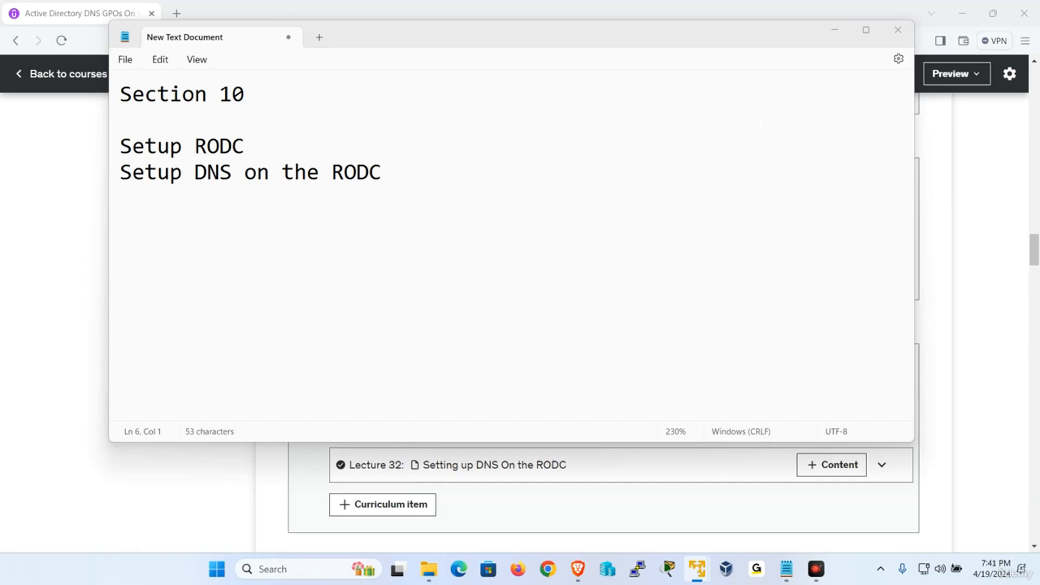
Switch to W2019-1, restart its Microsoft DNS Server service from DNS Manager, and minimize the virtual machine.
mouse_move(697, 569)
left_click(630, 484)
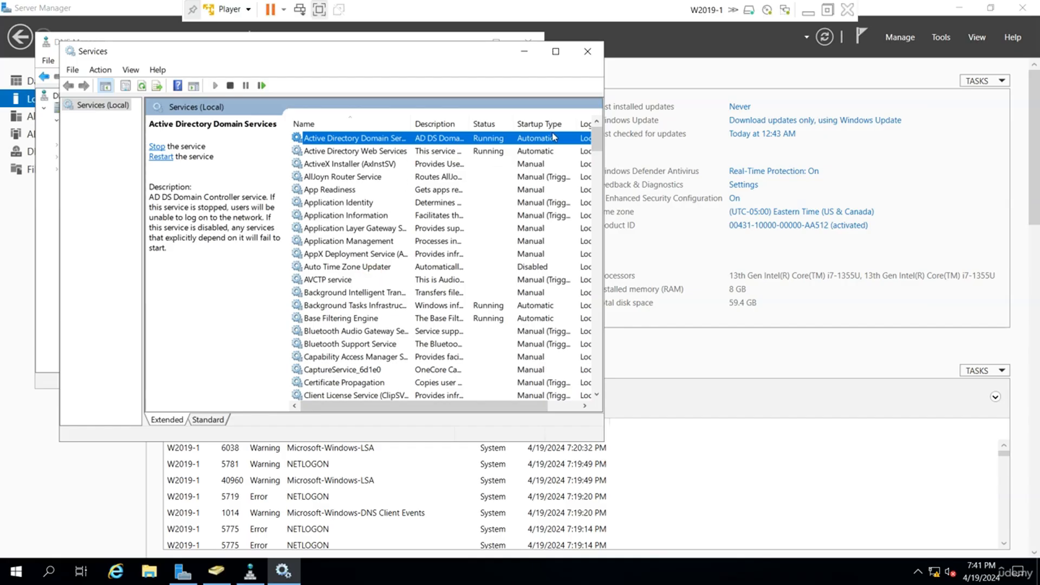
left_click(47, 252)
right_click(92, 111)
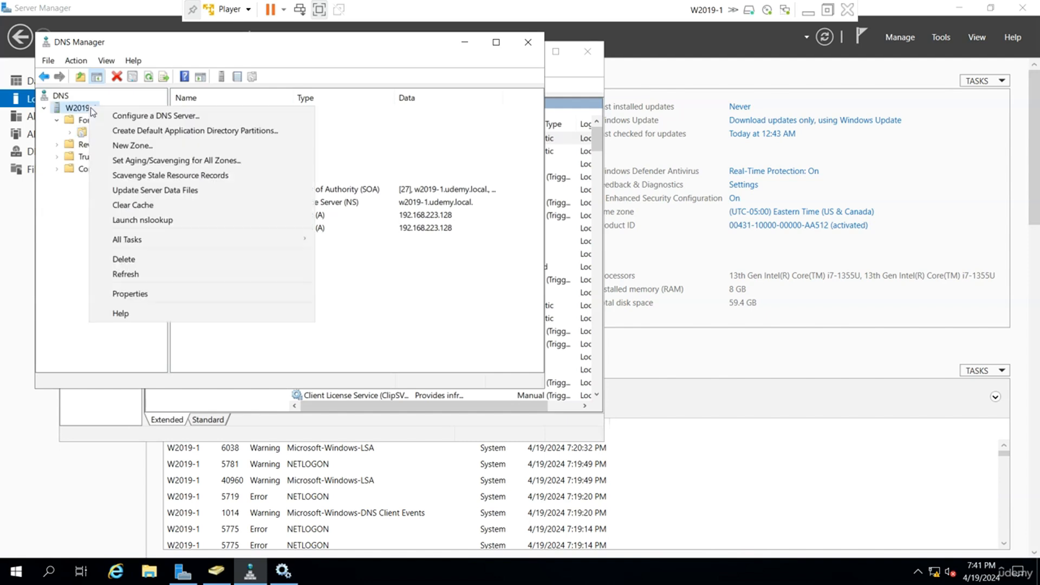
mouse_move(185, 239)
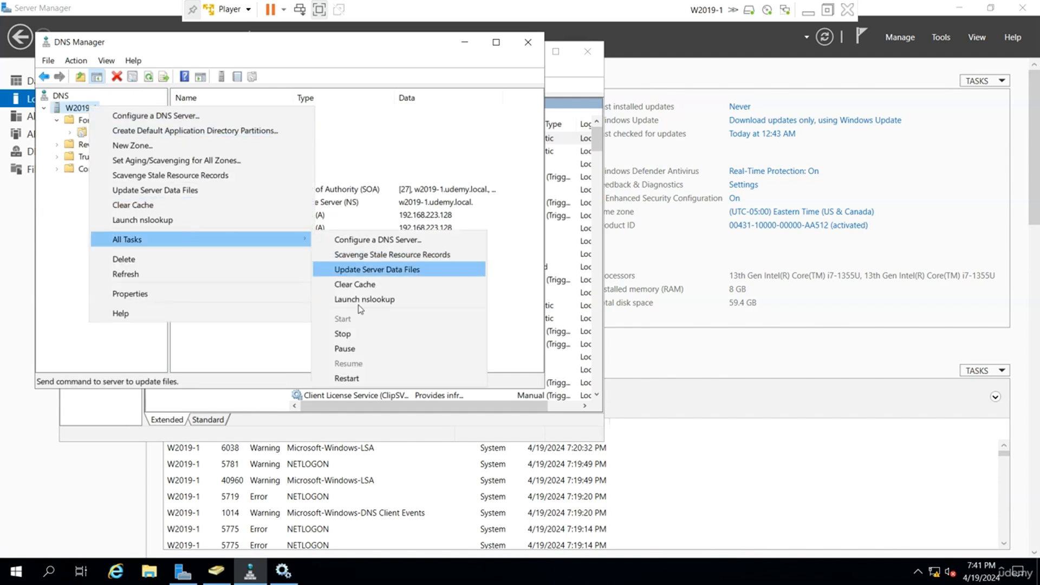
left_click(346, 378)
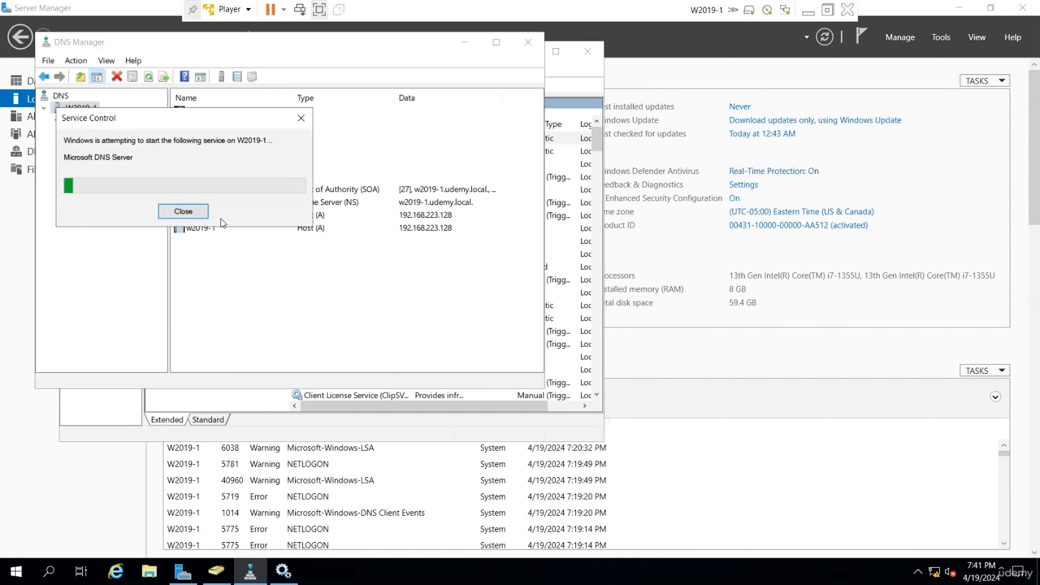
left_click(808, 10)
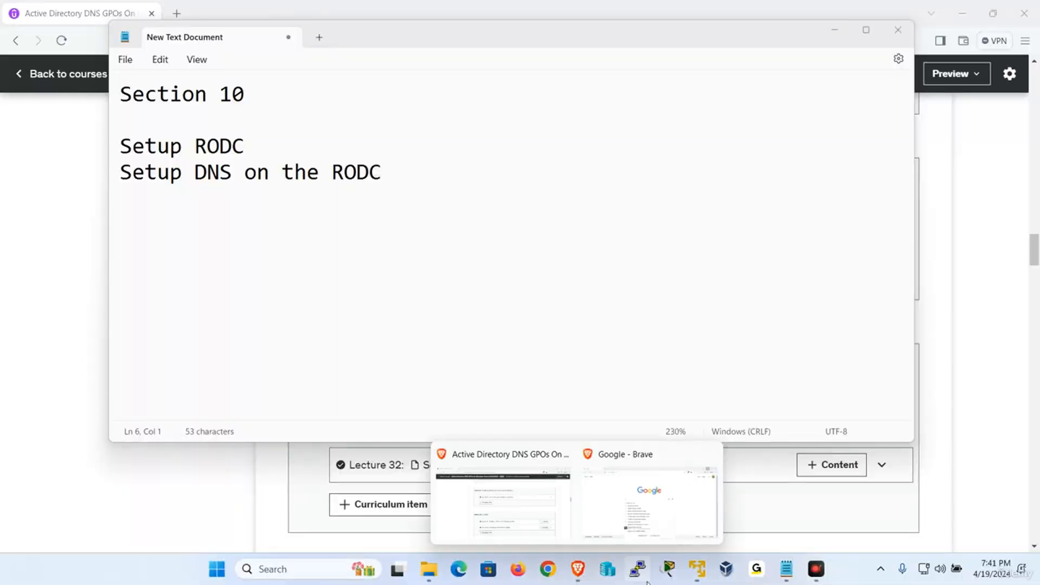
Return to W2019-2, refresh its Forward Lookup Zones, and restart its DNS service once more.
mouse_move(697, 574)
left_click(765, 477)
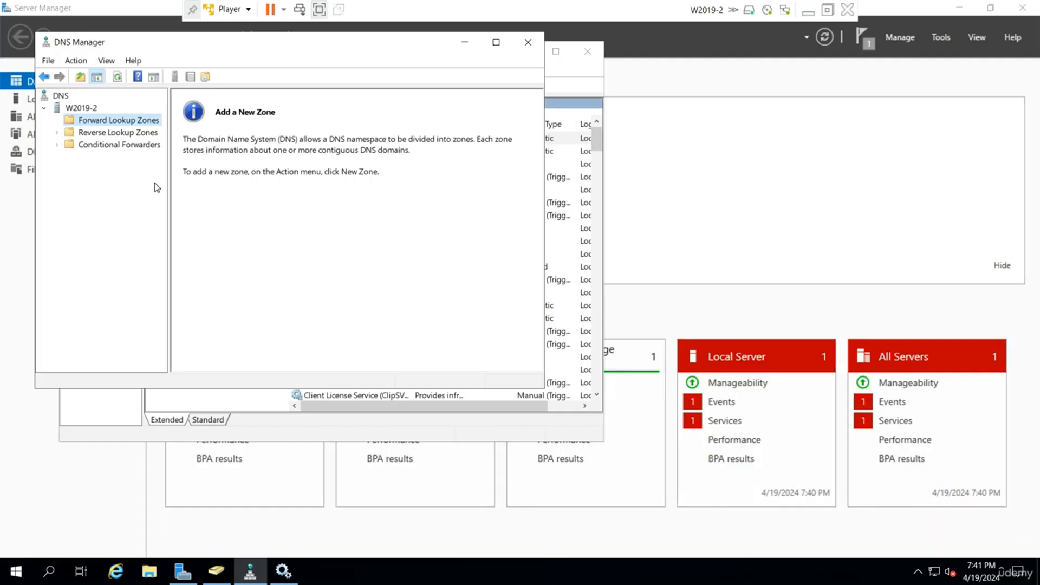
right_click(97, 116)
left_click(142, 167)
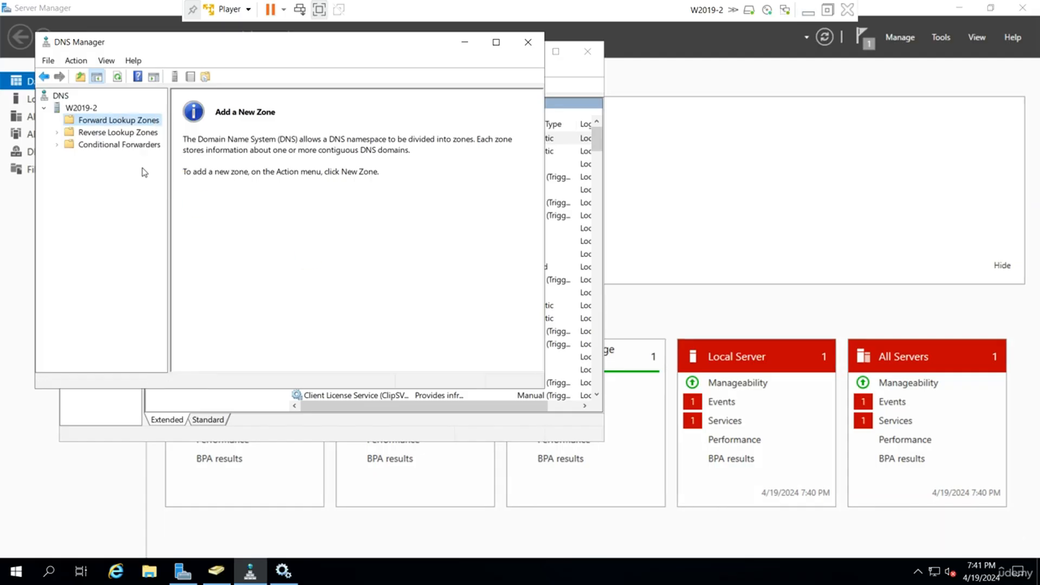
right_click(87, 111)
mouse_move(197, 225)
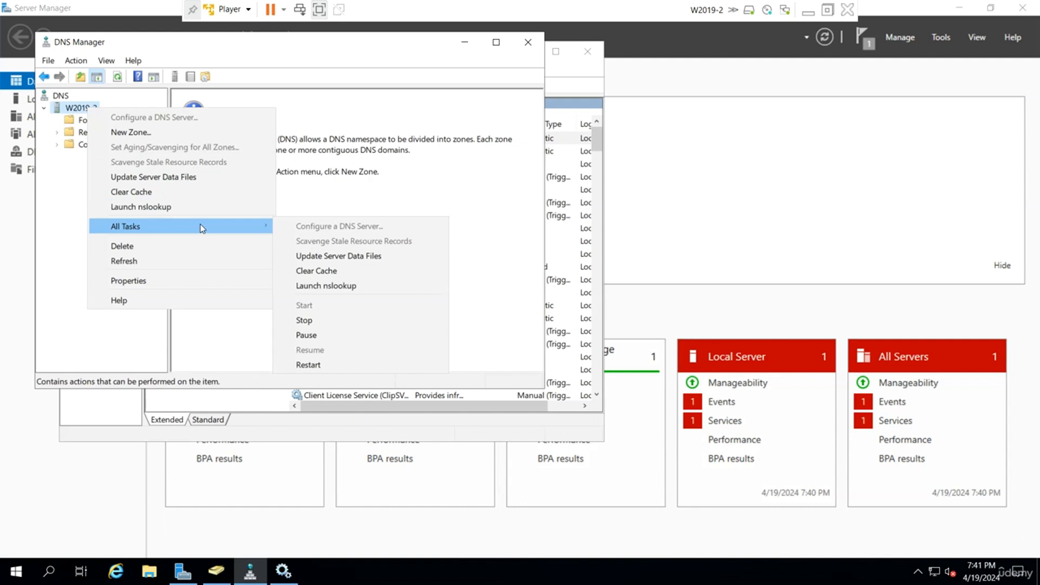
left_click(309, 365)
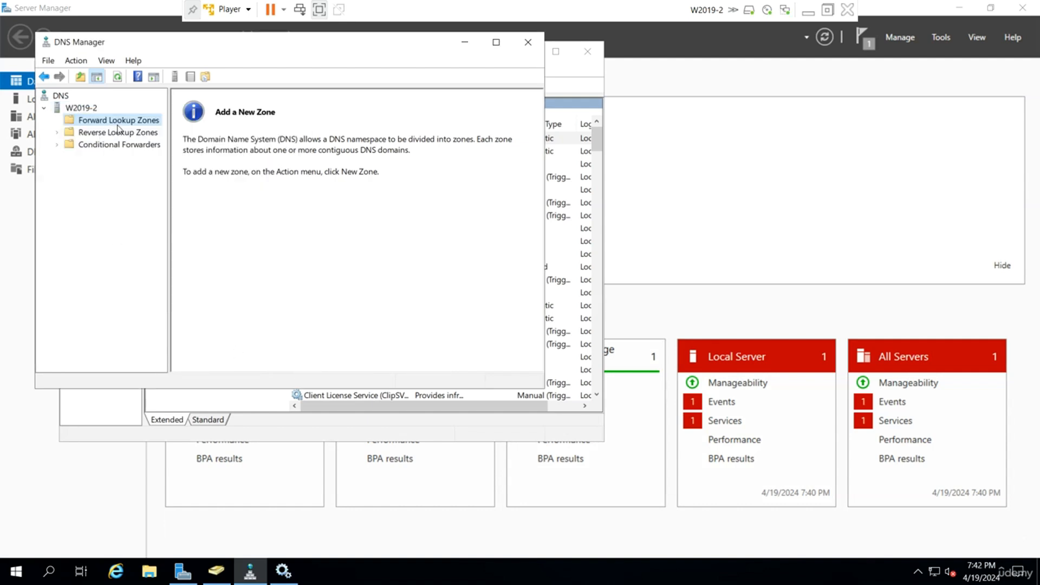
Refresh the Forward Lookup Zones on W2019-2 and switch to the W2019-1 virtual machine.
right_click(117, 121)
left_click(157, 173)
left_click(808, 12)
mouse_move(691, 561)
left_click(596, 471)
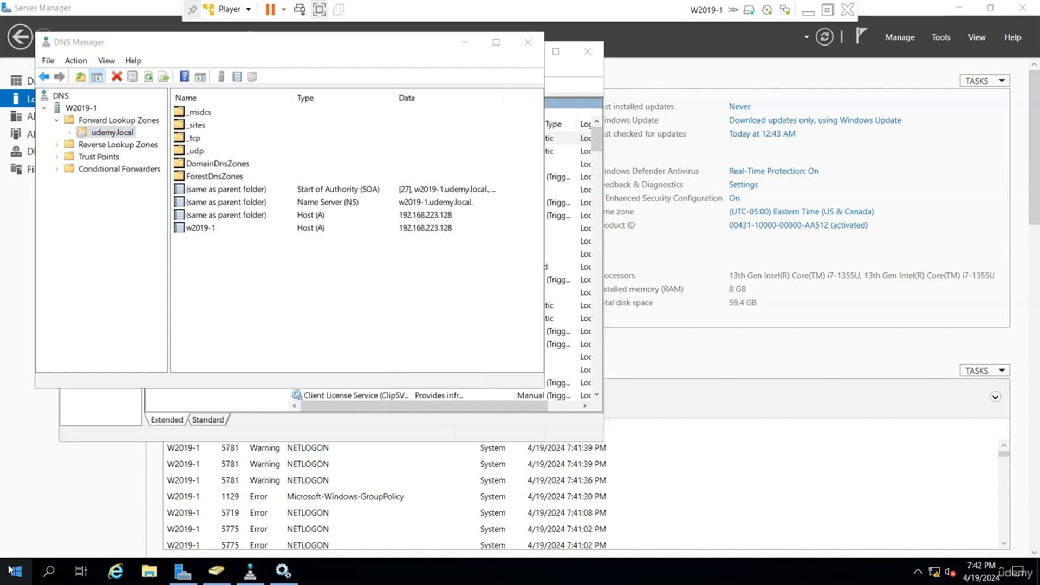
Open an administrator Command Prompt on W2019-1 by running cmd.
right_click(11, 570)
left_click(60, 496)
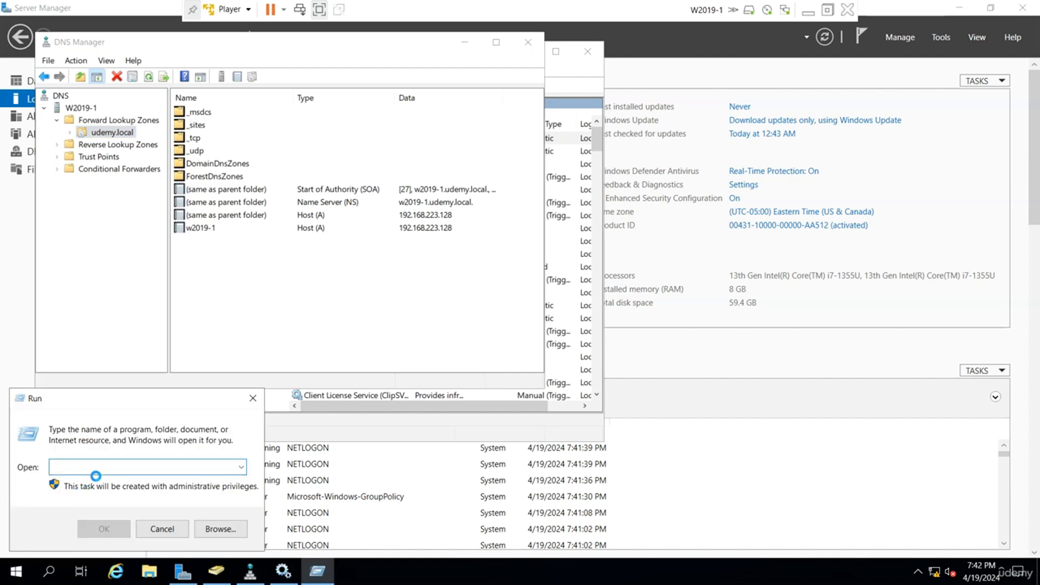
type("cmd")
key("Return")
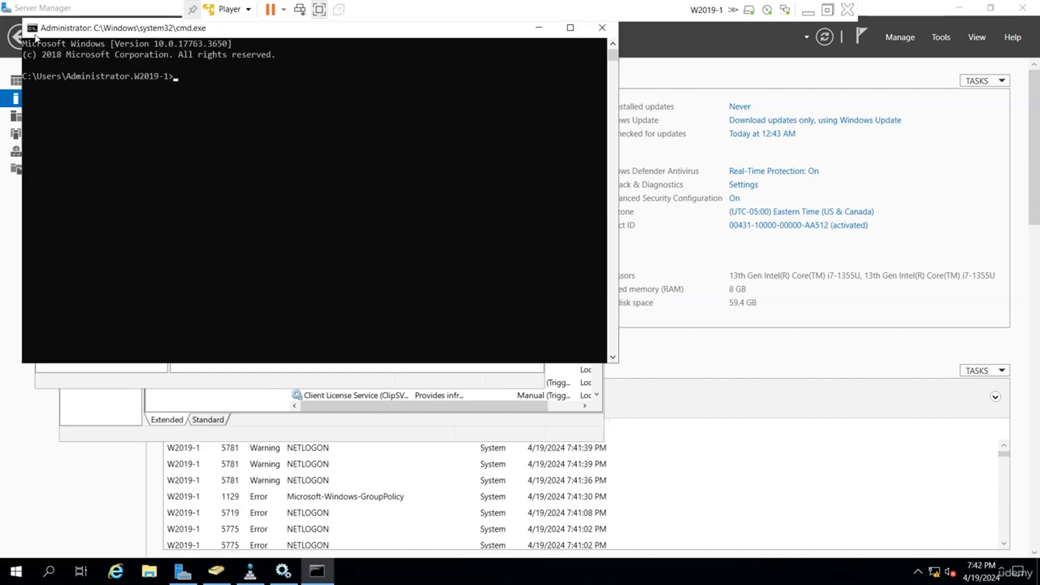
Enlarge the Command Prompt font and set its screen text color to green (22, 198, 12).
left_click(35, 30)
left_click(52, 155)
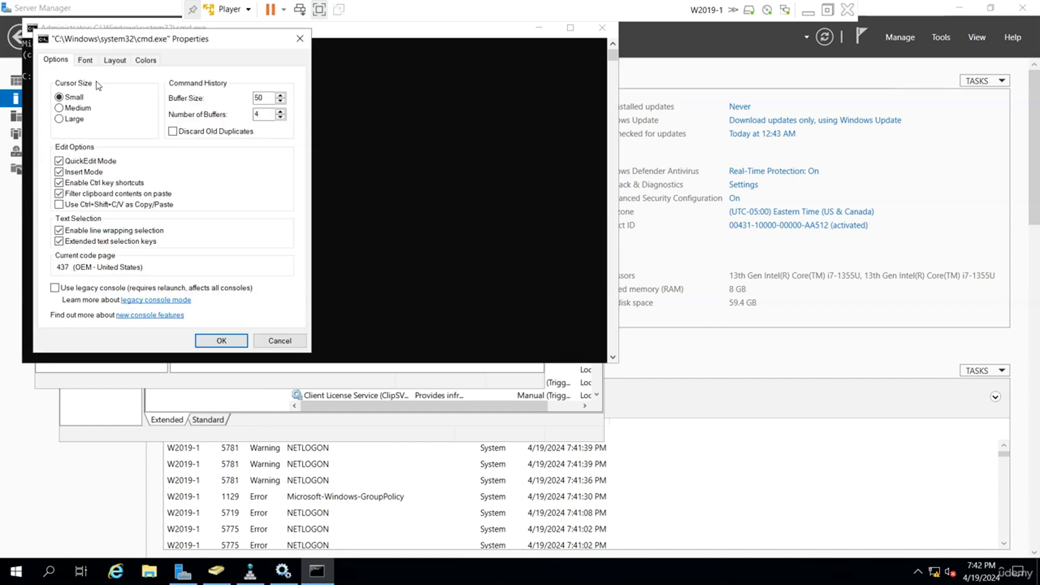
left_click(90, 58)
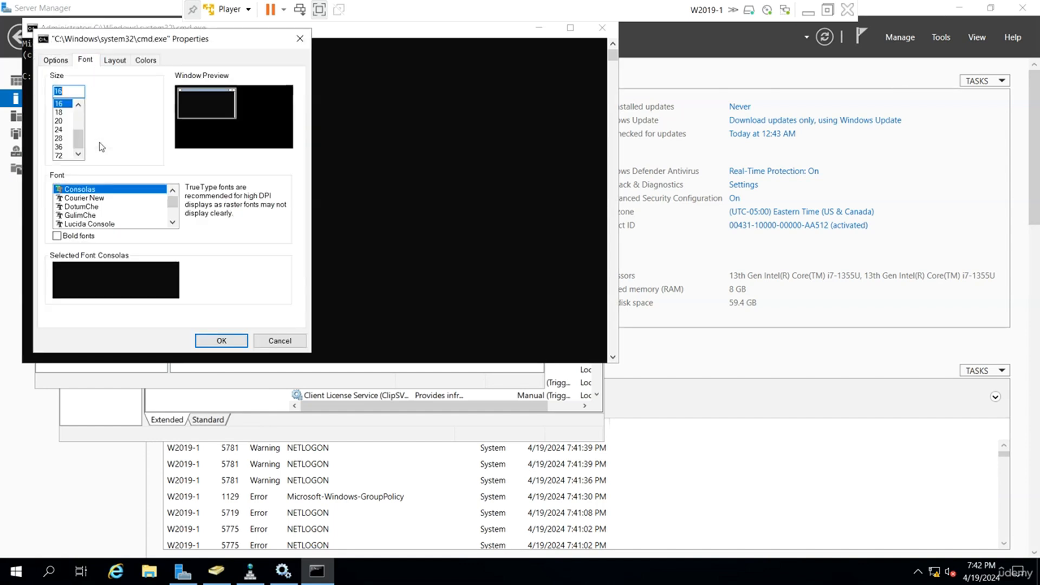
left_click(135, 63)
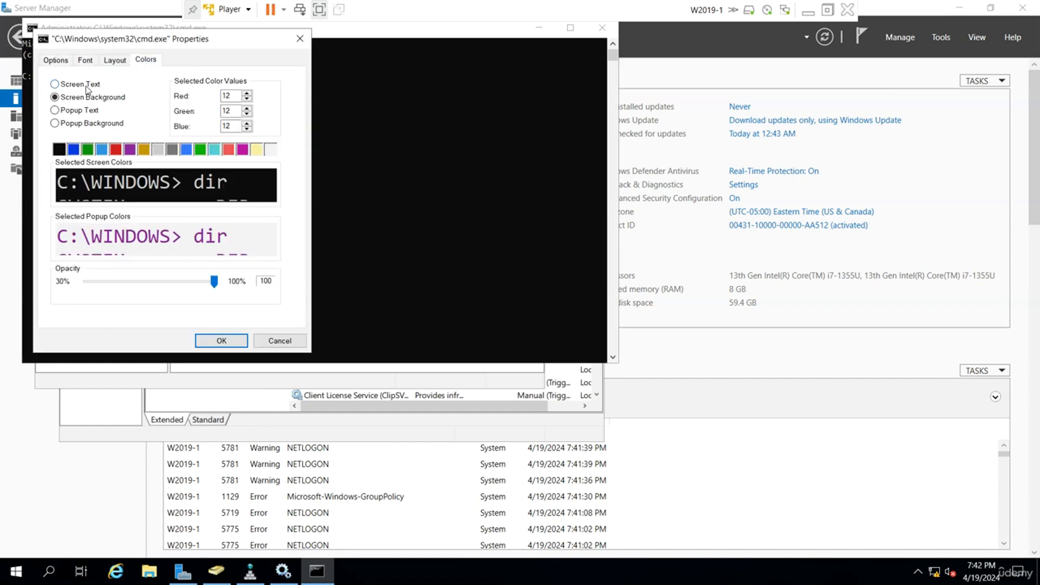
left_click(200, 150)
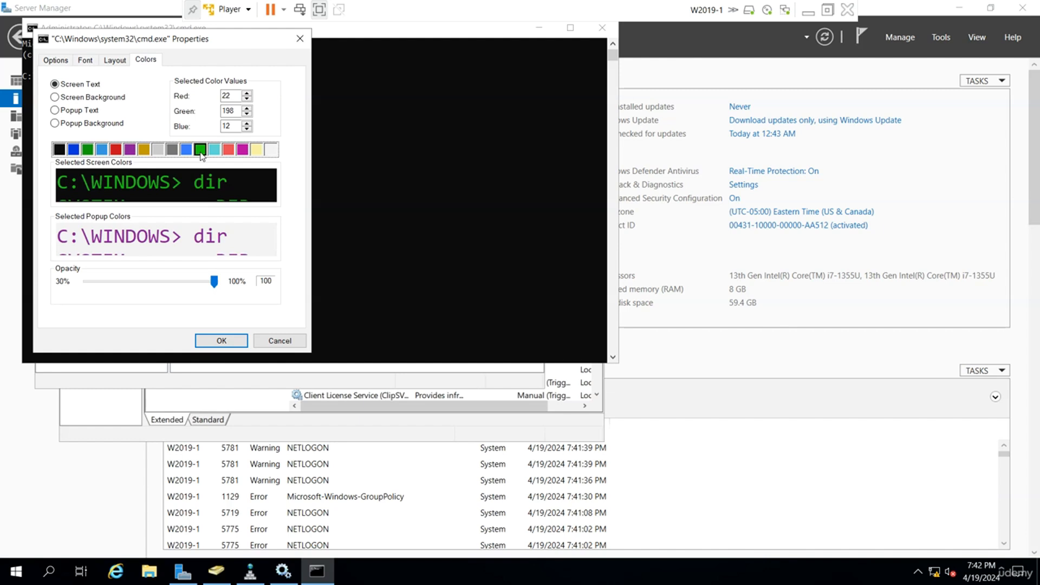
left_click(223, 341)
Change to the root of drive C with cd\ and clear the console with cls.
type("cd\\")
key("Return")
type("cl")
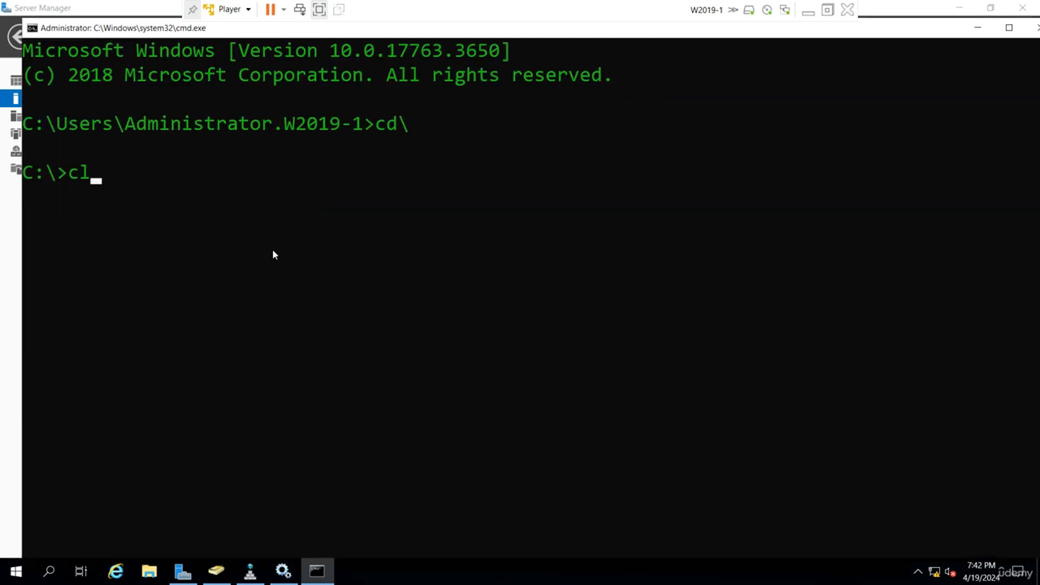
type("s")
key("Return")
Force Active Directory replication from W2019-1 by running repadmin /syncall.
type("repad")
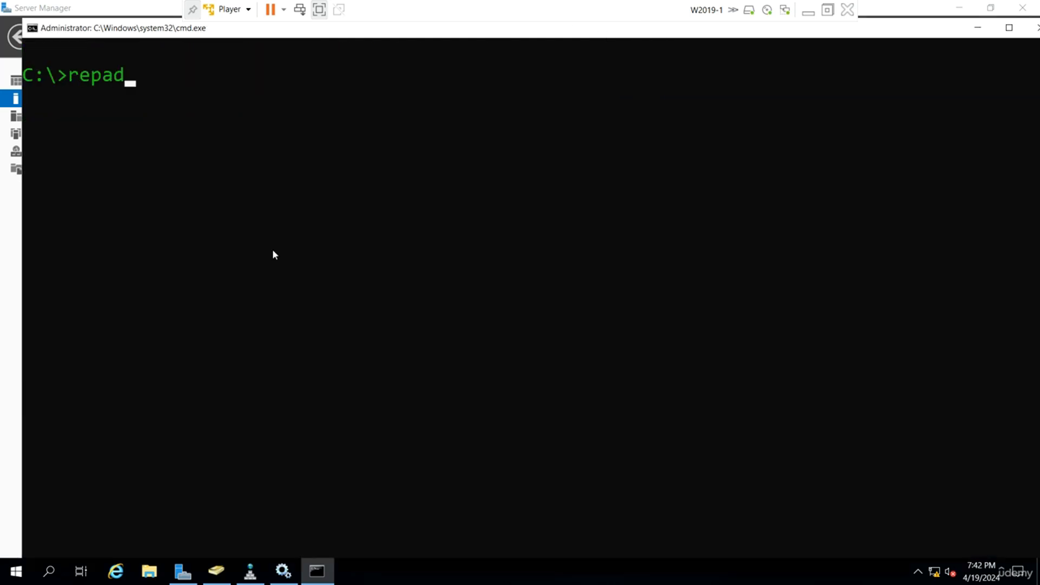
type("min /sy")
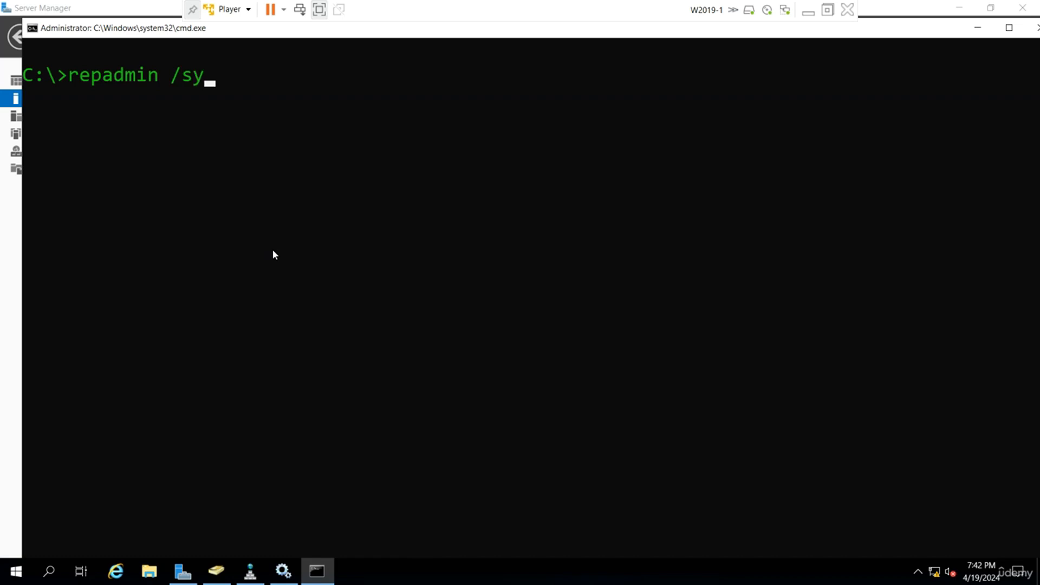
type("ncall")
key("Return")
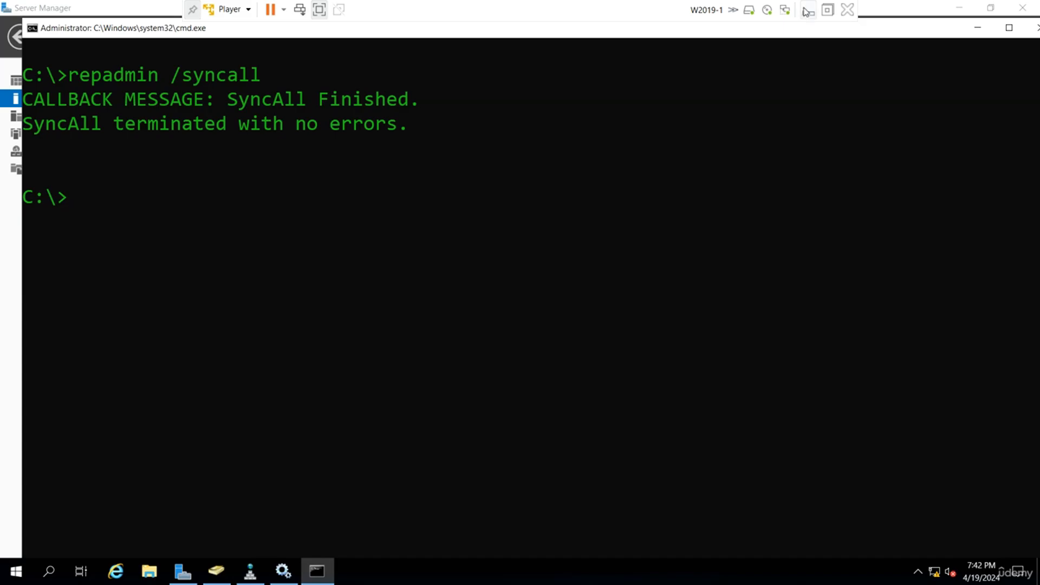
Switch to the W2019-2 virtual machine and refresh its Forward Lookup Zones in DNS Manager.
left_click(808, 15)
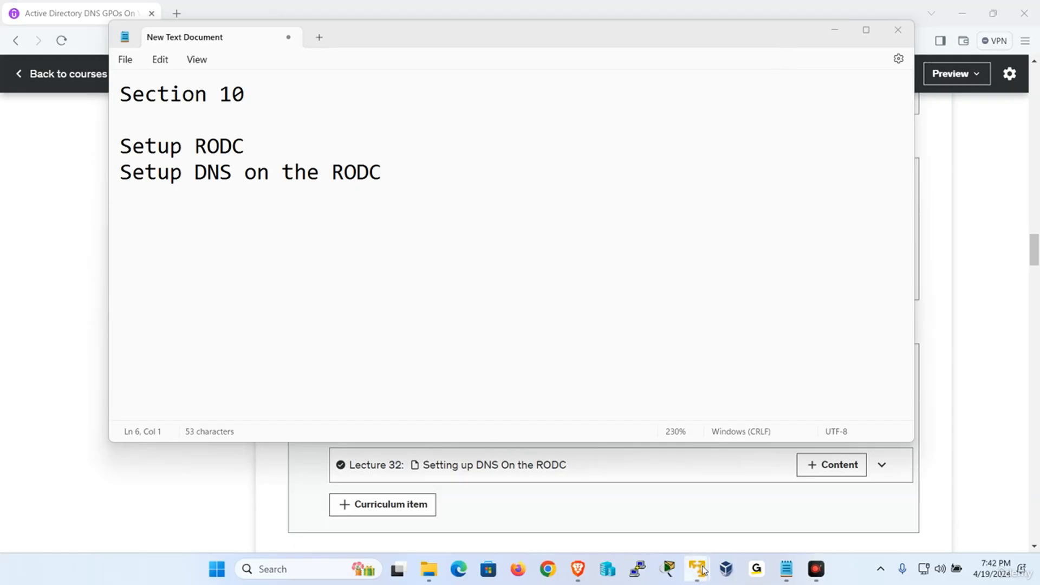
mouse_move(703, 569)
left_click(738, 484)
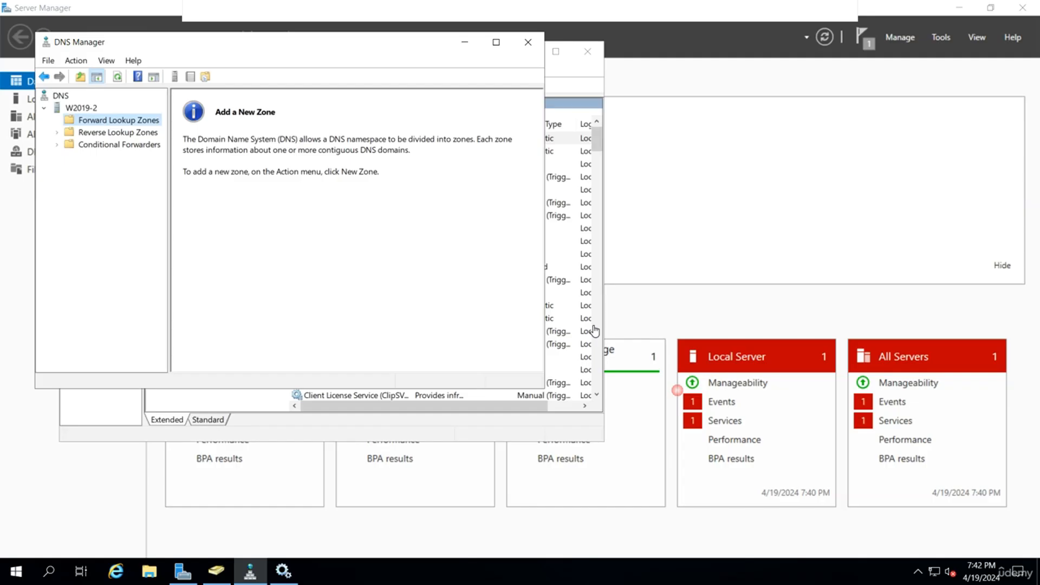
right_click(156, 124)
left_click(189, 171)
Restart the Microsoft DNS Server service on W2019-2 and refresh its Forward Lookup Zones.
right_click(93, 111)
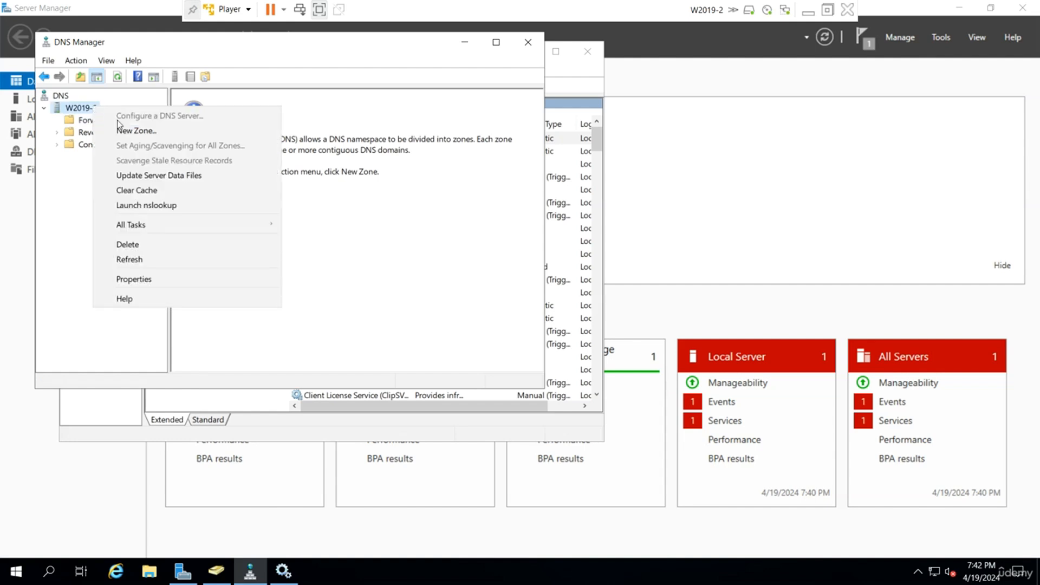
mouse_move(216, 226)
left_click(314, 362)
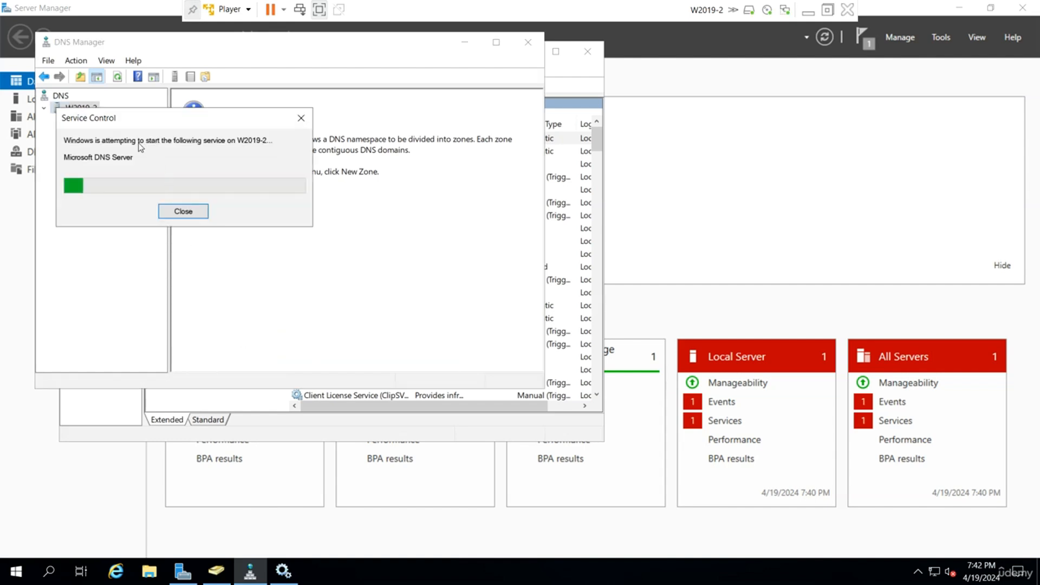
right_click(125, 124)
left_click(160, 170)
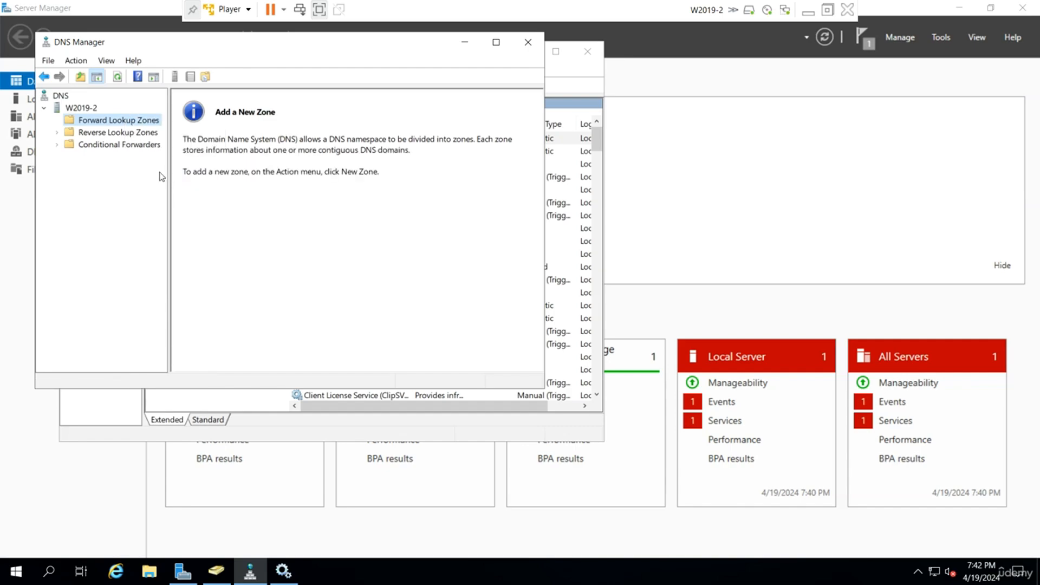
Return to the W2019-1 virtual machine and bring its DNS Manager to the front.
left_click(808, 11)
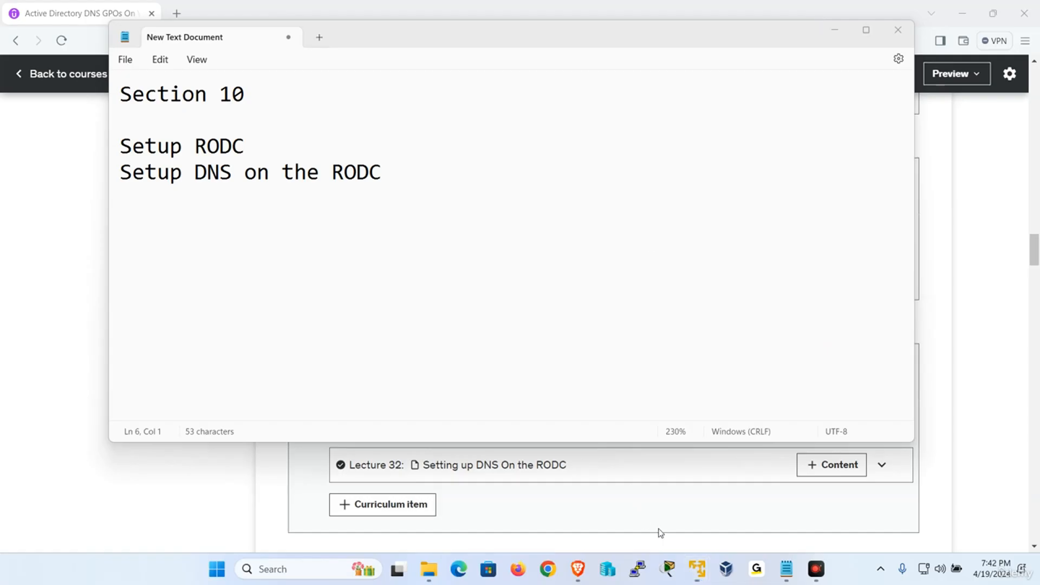
left_click(700, 576)
left_click(672, 479)
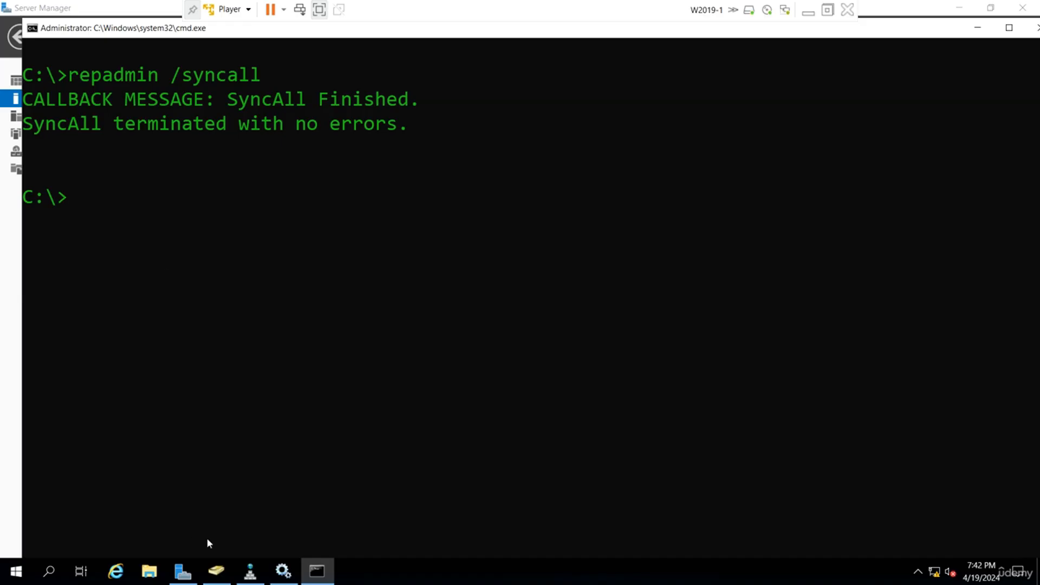
left_click(250, 571)
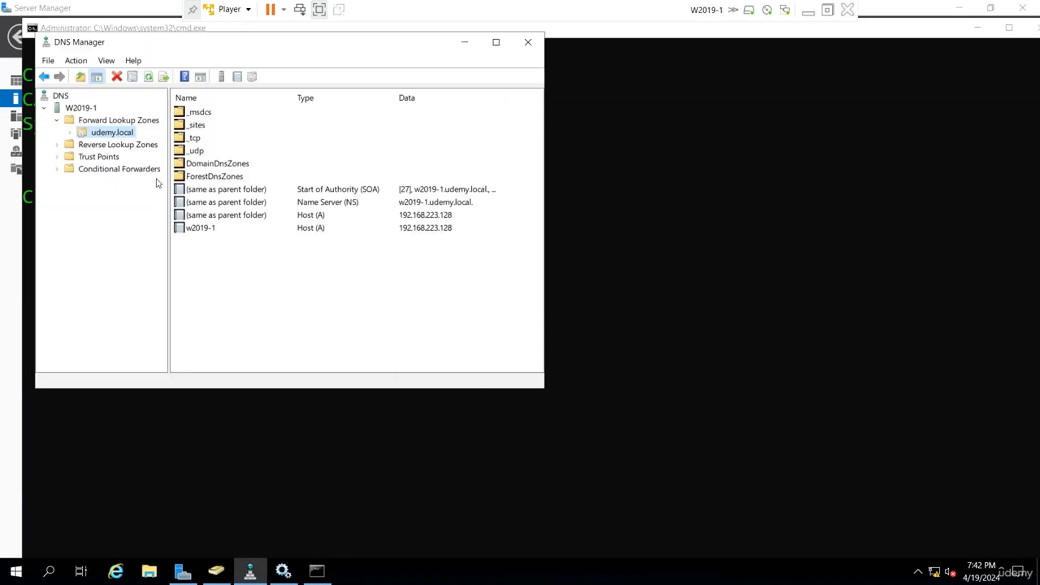
Set the udemy.local zone's dynamic updates to Nonsecure and secure, and apply the change.
right_click(97, 131)
left_click(202, 367)
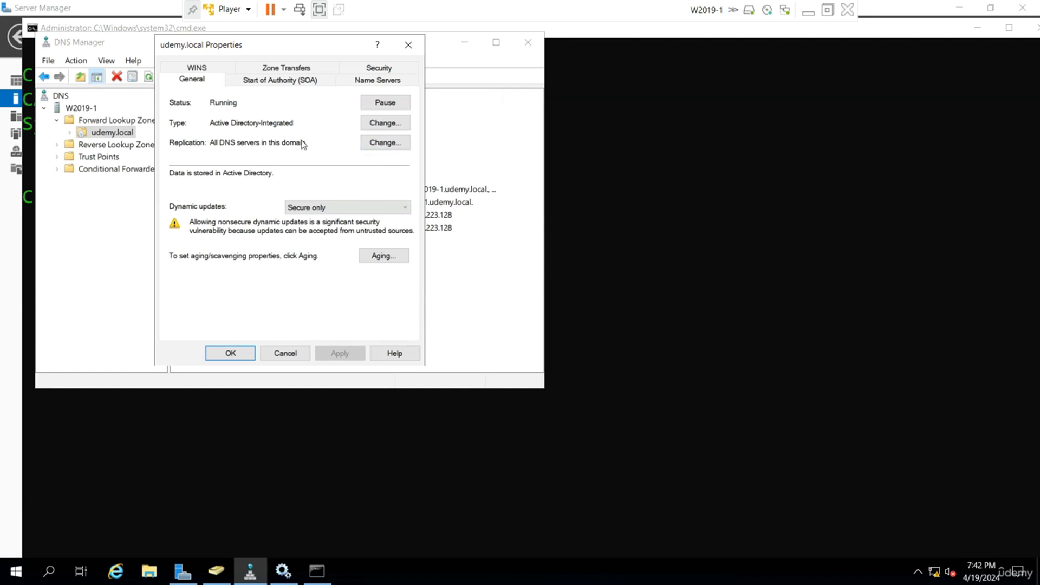
left_click(319, 211)
left_click(329, 228)
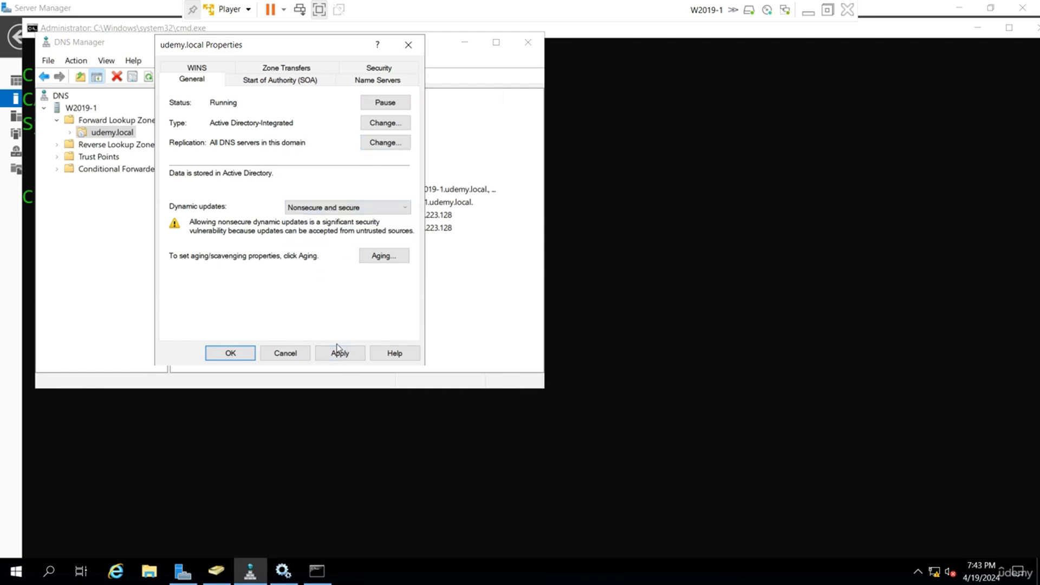
left_click(337, 352)
left_click(236, 352)
Restart the Microsoft DNS Server service on W2019-1 twice and refresh the udemy.local zone.
right_click(75, 107)
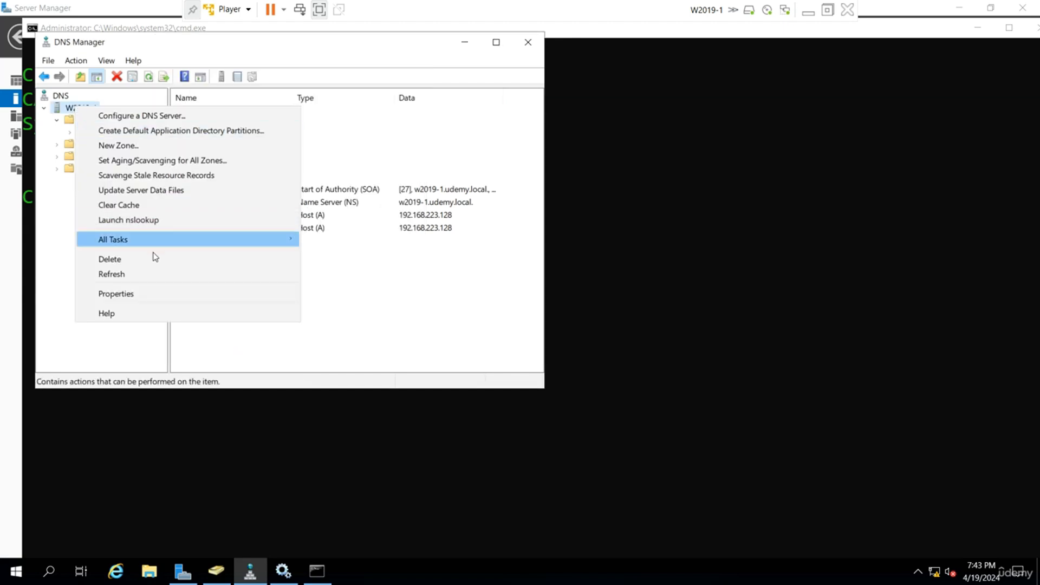
mouse_move(177, 242)
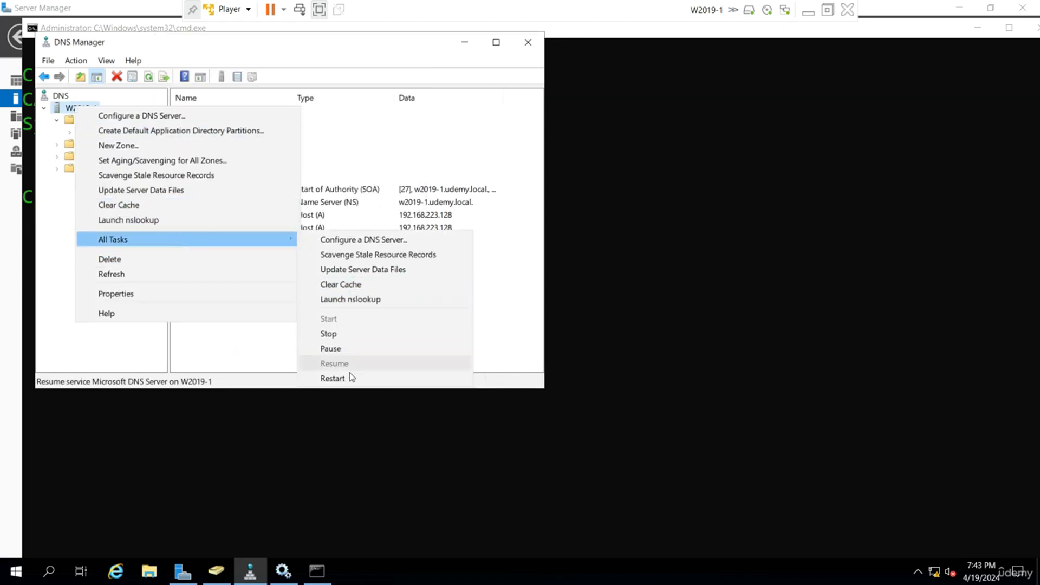
left_click(328, 333)
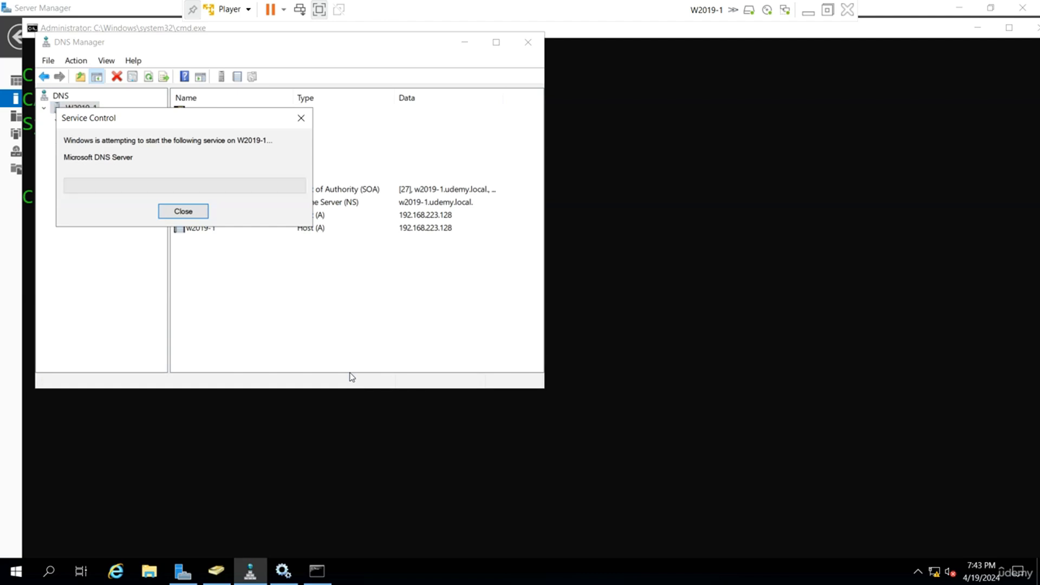
right_click(94, 110)
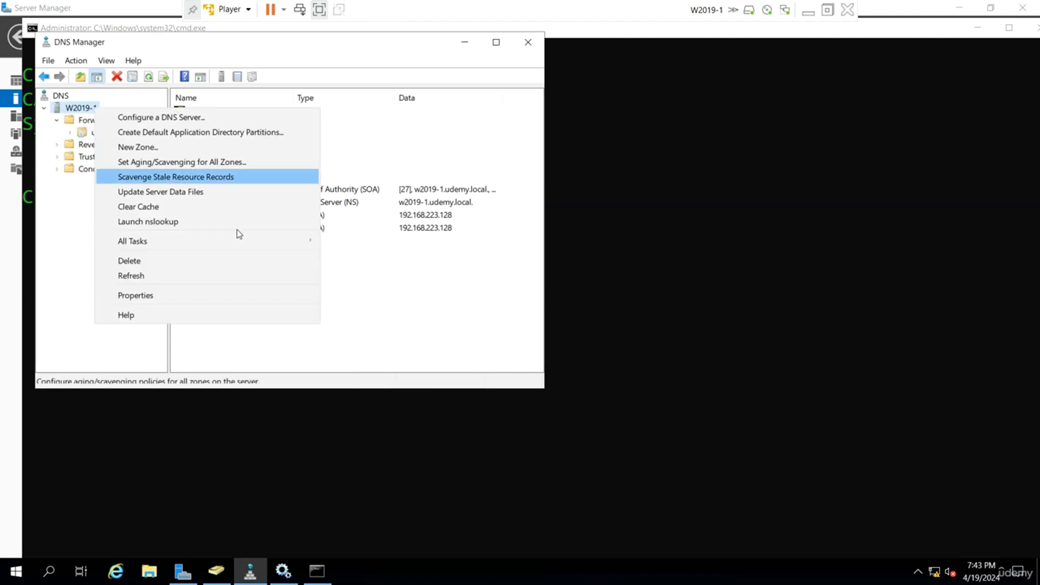
mouse_move(249, 240)
left_click(357, 379)
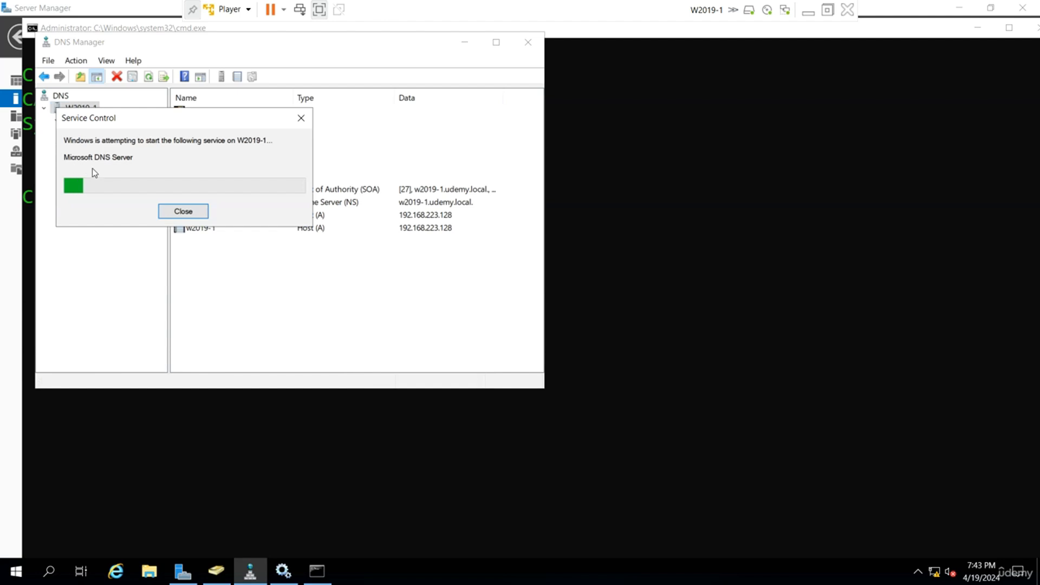
right_click(122, 137)
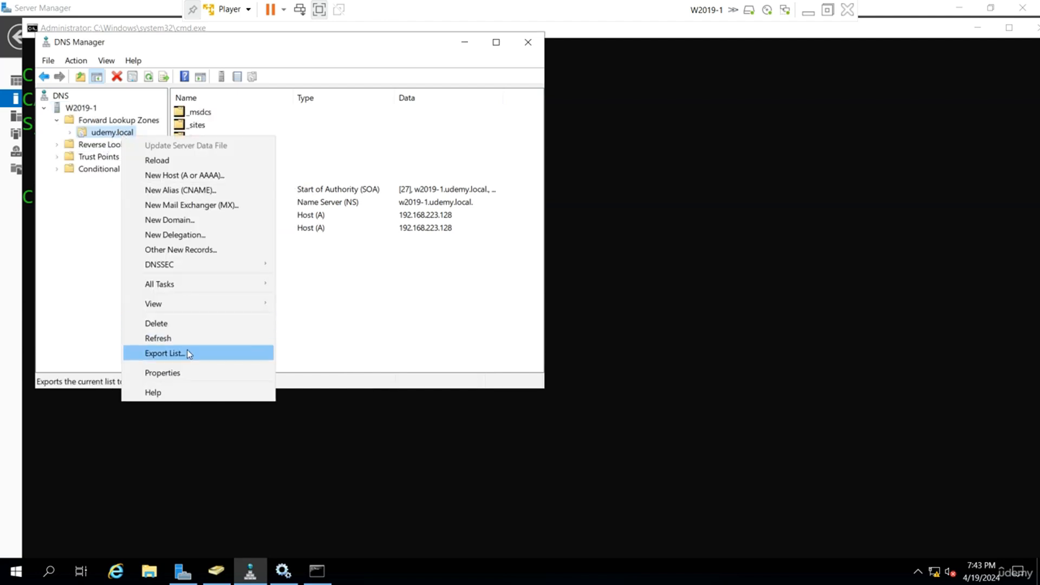
left_click(186, 337)
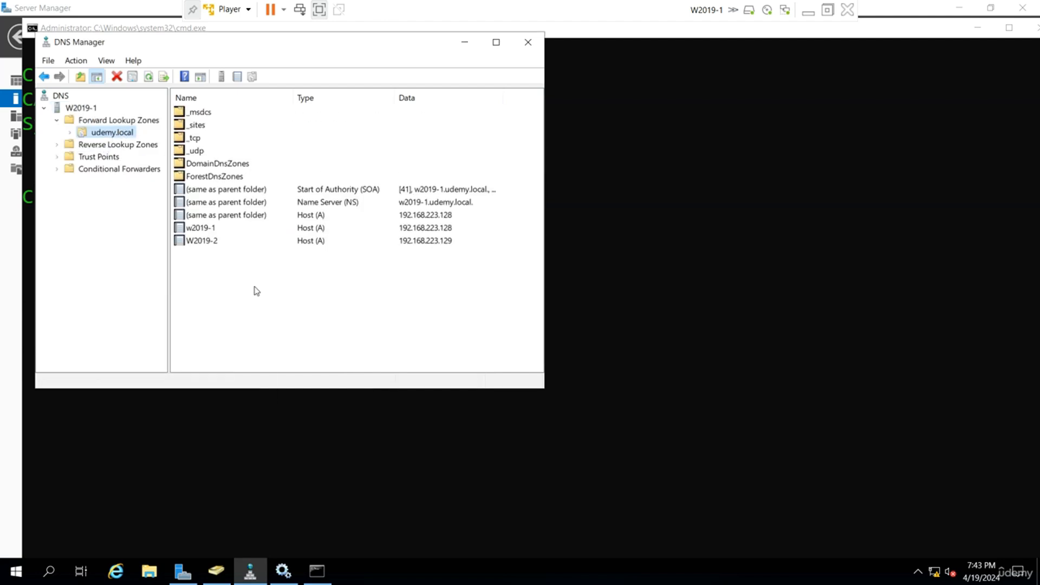
Minimize W2019-1, switch to W2019-2, and refresh its Forward Lookup Zones.
left_click(809, 15)
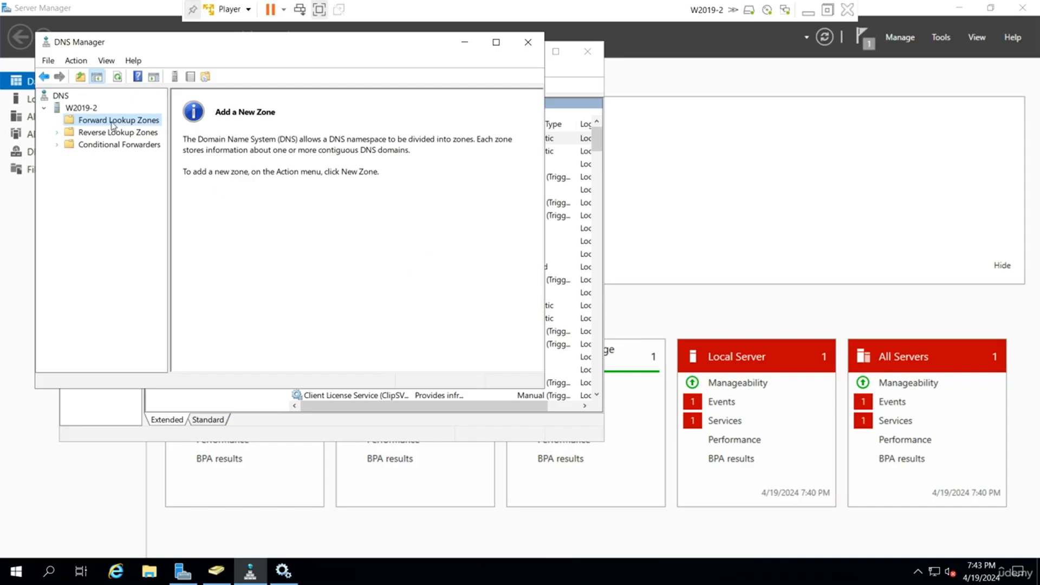
right_click(112, 122)
left_click(152, 169)
Restart the DNS service on W2019-2 once more and refresh its Forward Lookup Zones again.
right_click(80, 108)
mouse_move(172, 228)
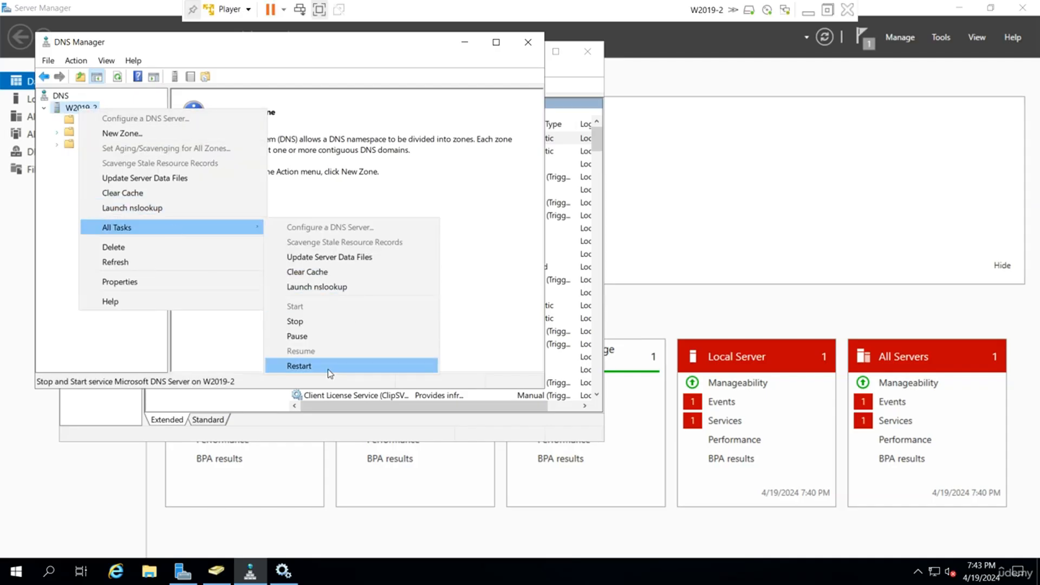
left_click(328, 369)
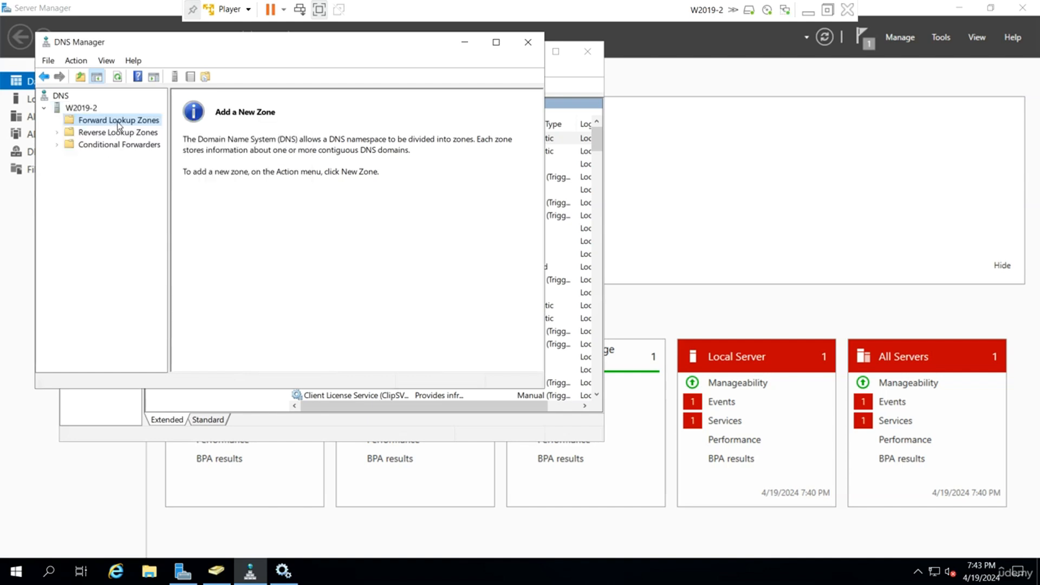
right_click(118, 124)
left_click(169, 173)
Switch from W2019-2 to W2019-1 and restart that server.
left_click(808, 12)
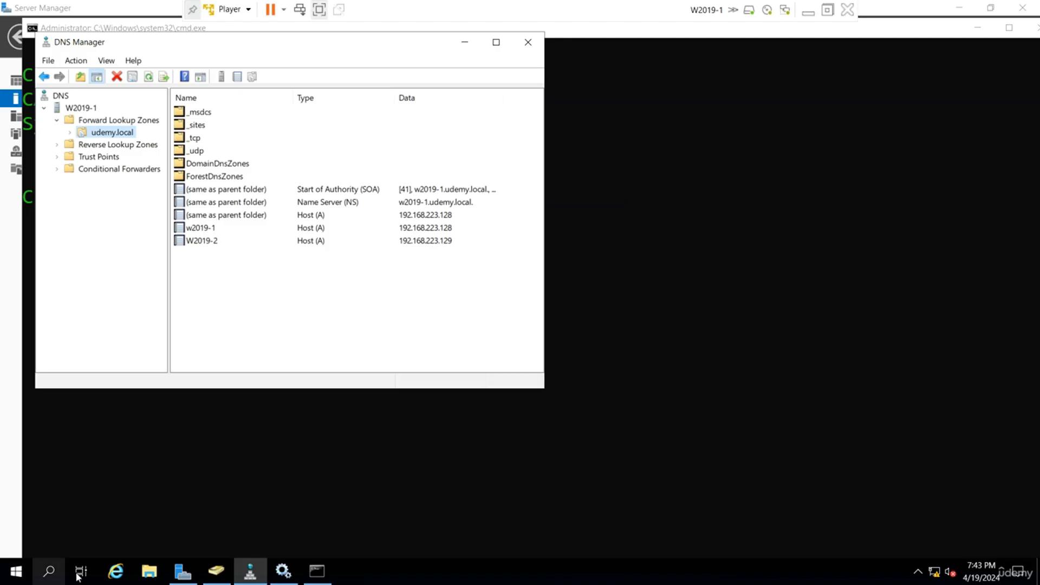
right_click(15, 571)
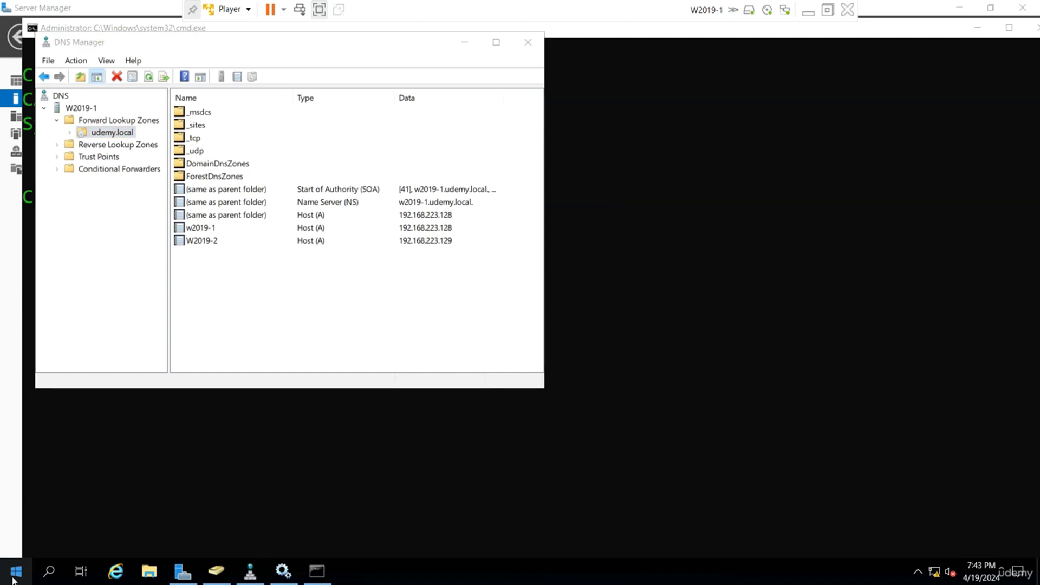
mouse_move(65, 540)
left_click(222, 535)
left_click(206, 557)
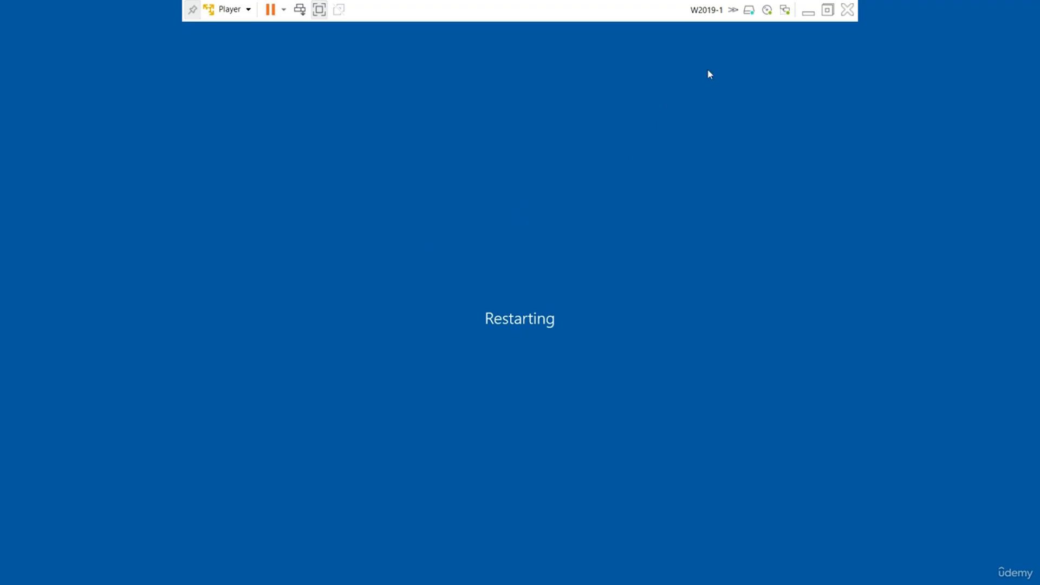
Switch to W2019-2 and restart that server too, with Other (Unplanned) as the reason.
left_click(808, 13)
mouse_move(698, 569)
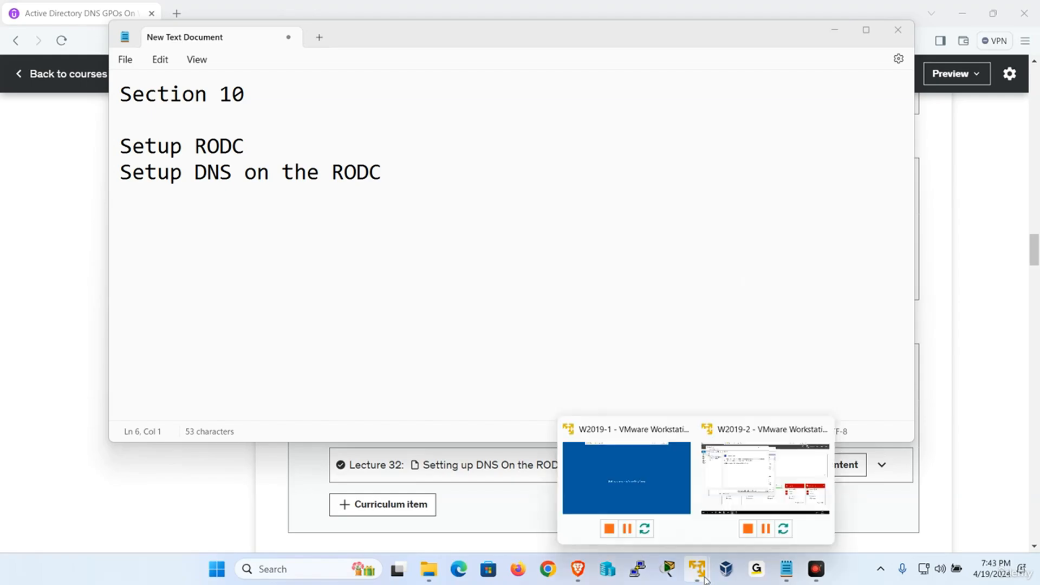
left_click(760, 479)
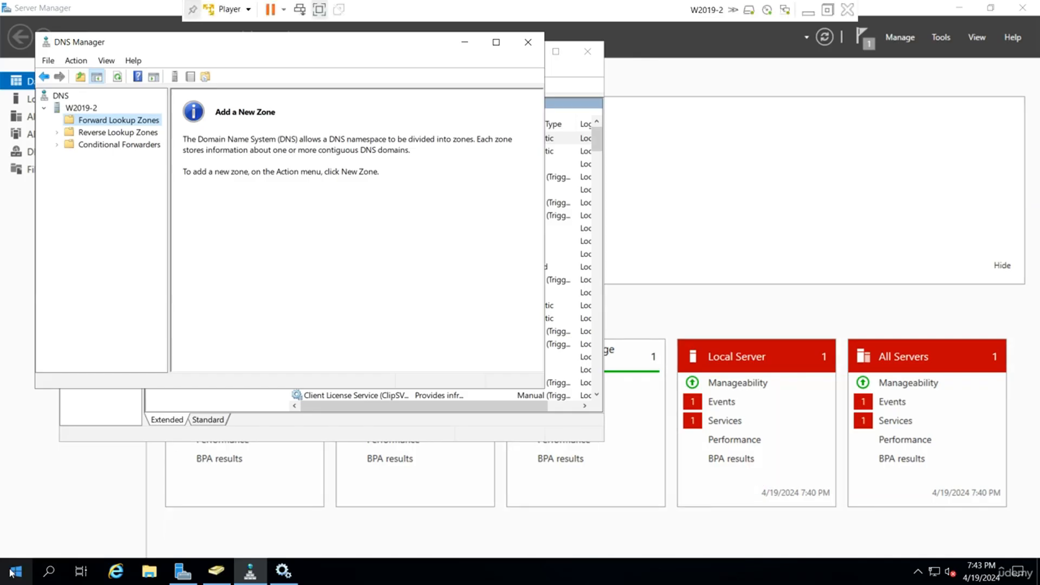
key("super+x")
mouse_move(73, 525)
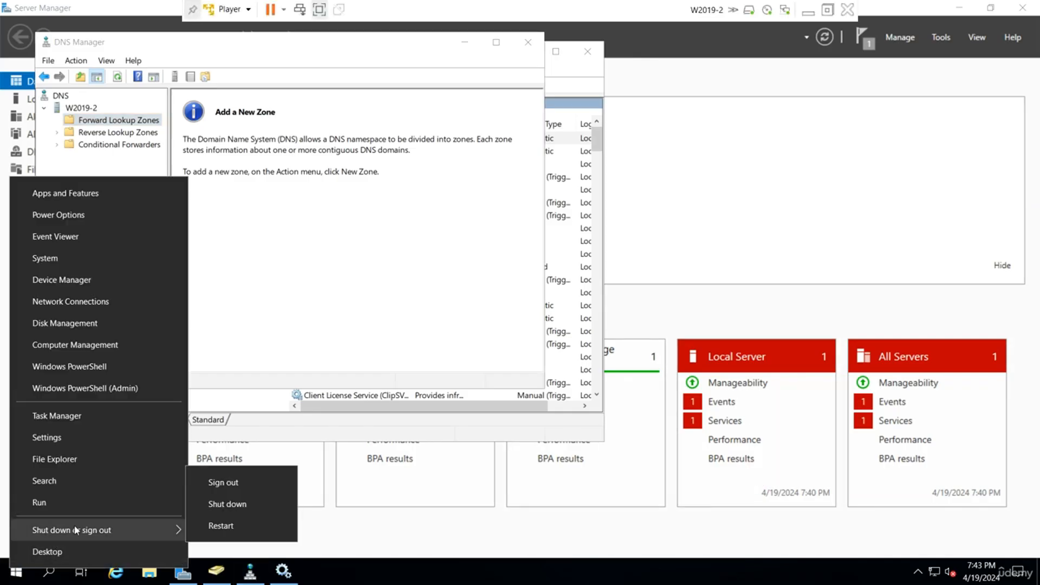
left_click(217, 530)
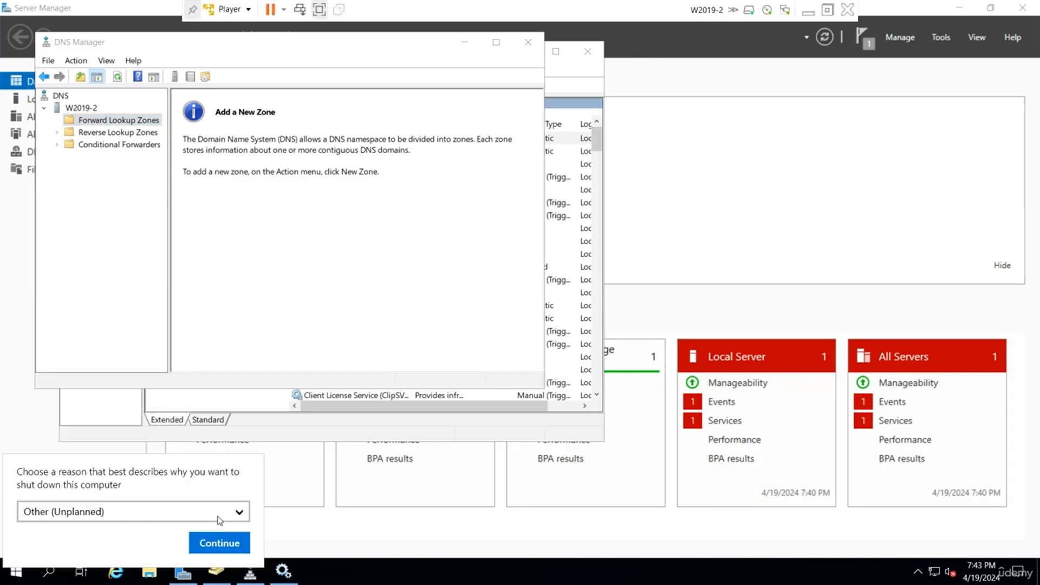
left_click(233, 542)
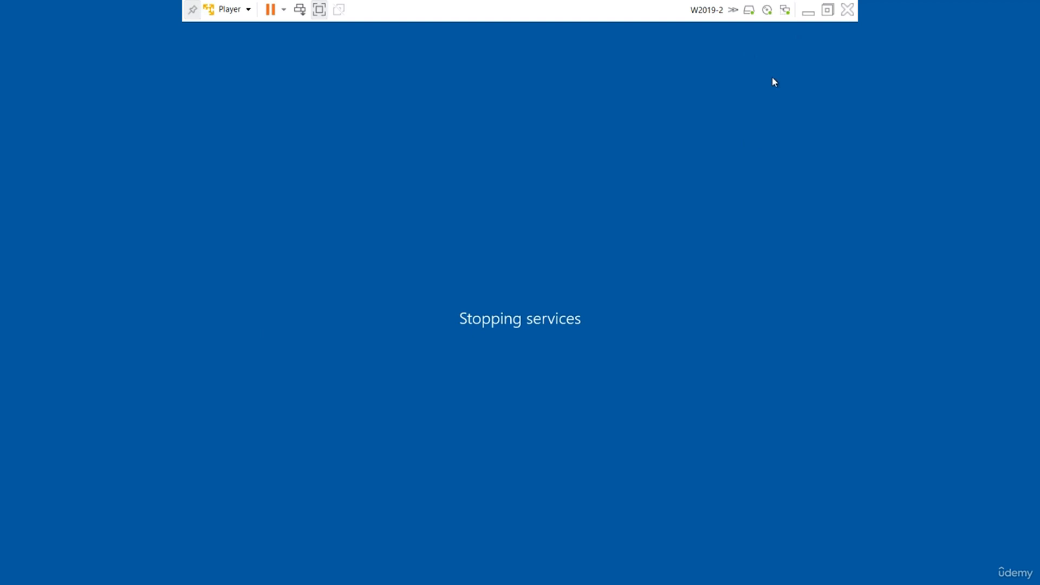
Switch to W2019-1, unlock its sign-in screen, and sign in as the domain administrator with the account password.
left_click(808, 12)
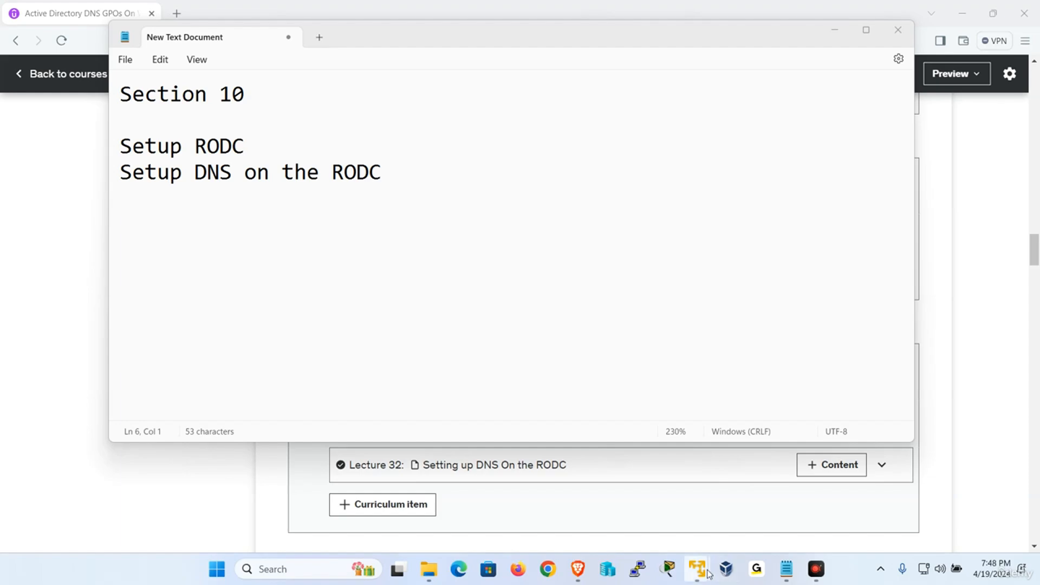
mouse_move(709, 573)
left_click(663, 508)
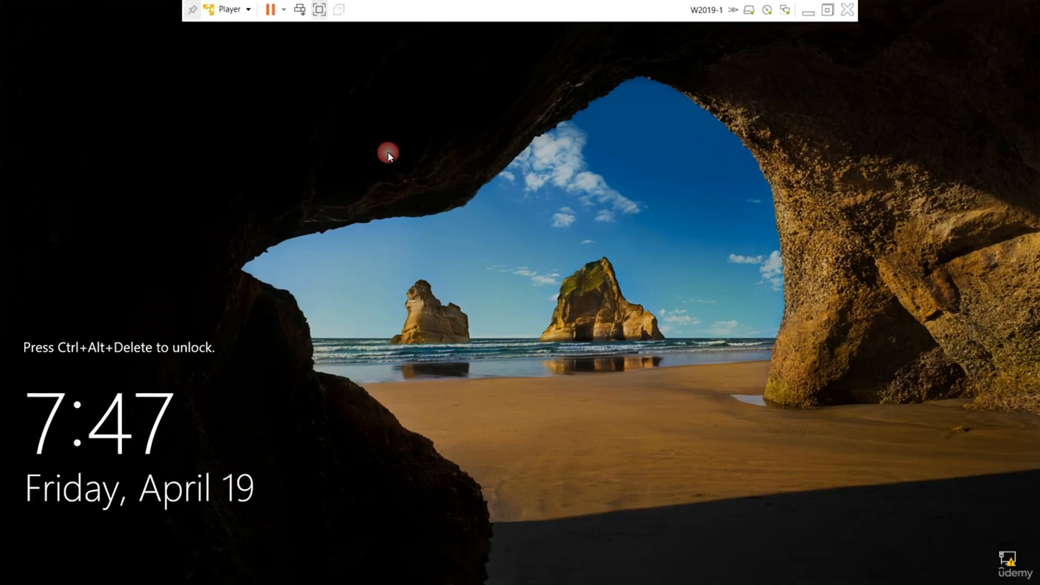
left_click(230, 9)
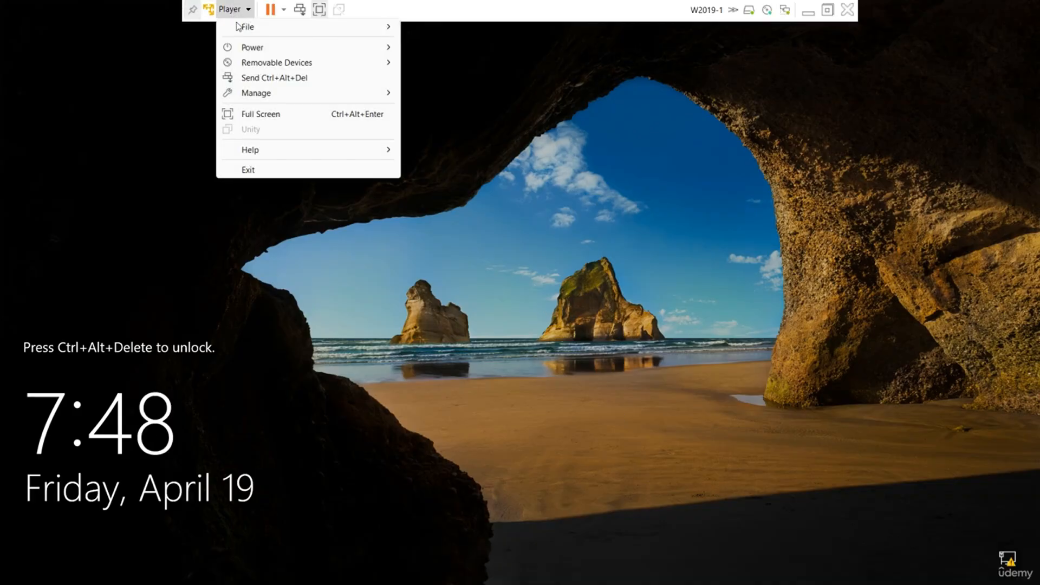
left_click(274, 77)
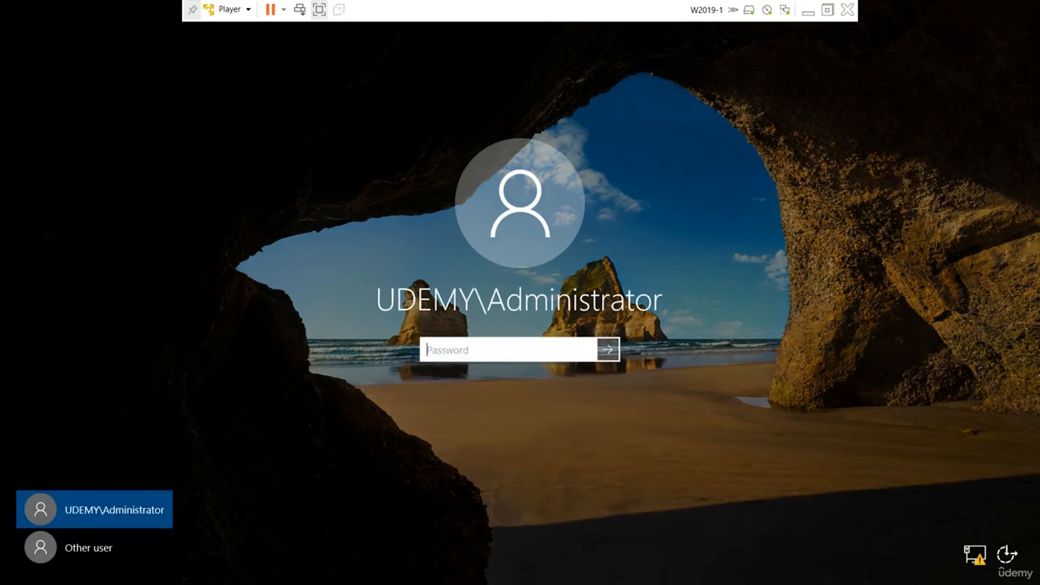
key("Caps_Lock")
type("•")
key("Caps_Lock")
key("Return")
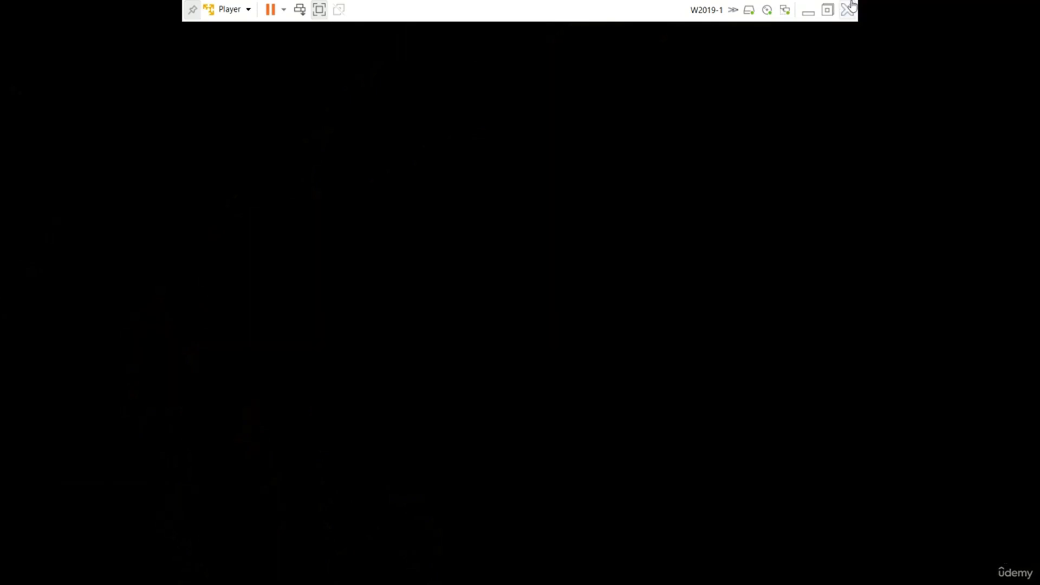
Switch to W2019-2, unlock its sign-in screen, and sign in as the domain administrator with the account password.
left_click(809, 12)
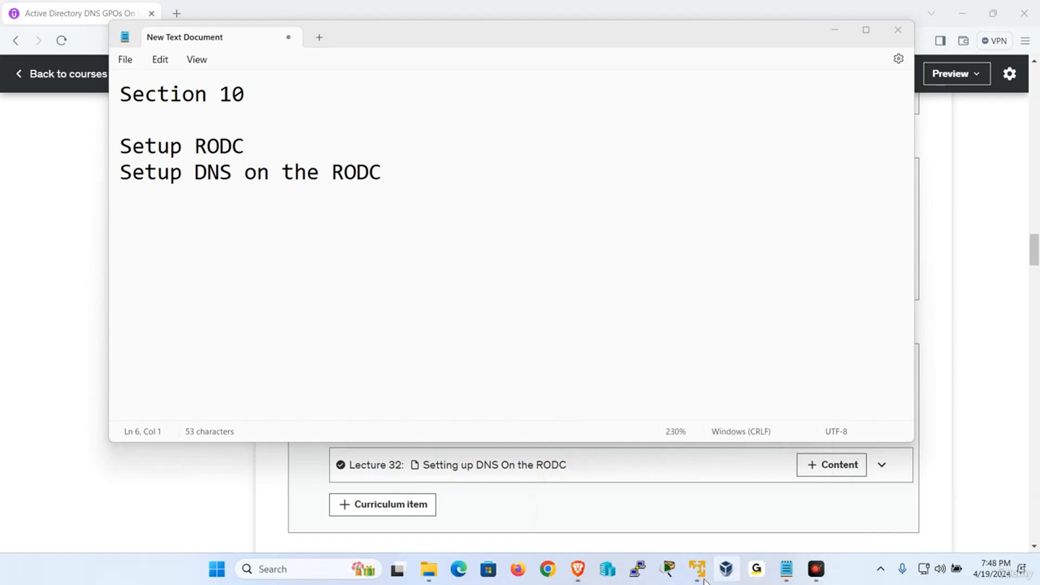
left_click(755, 490)
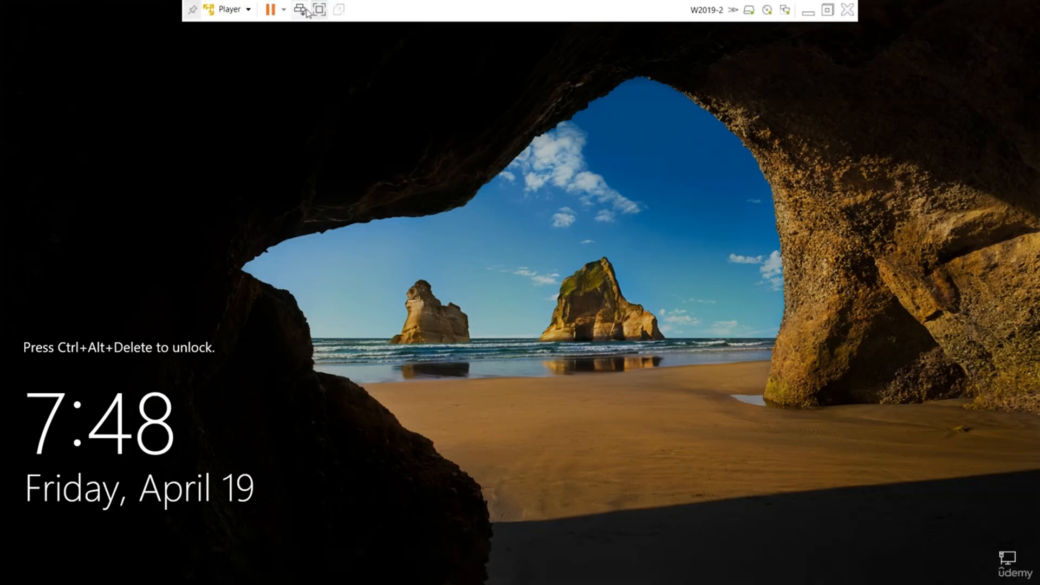
left_click(230, 9)
left_click(267, 79)
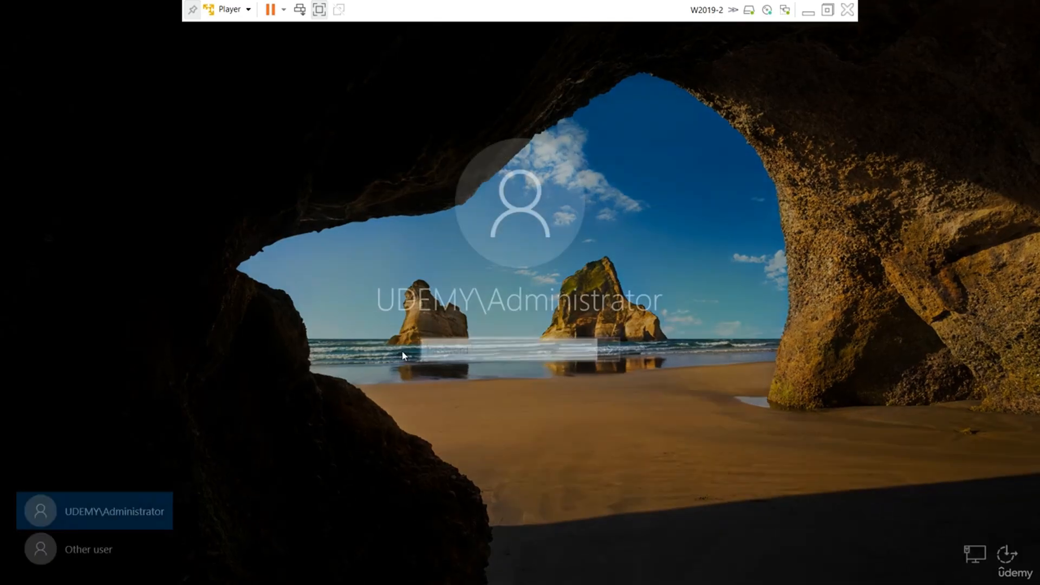
key("Caps_Lock")
type("•")
key("Caps_Lock")
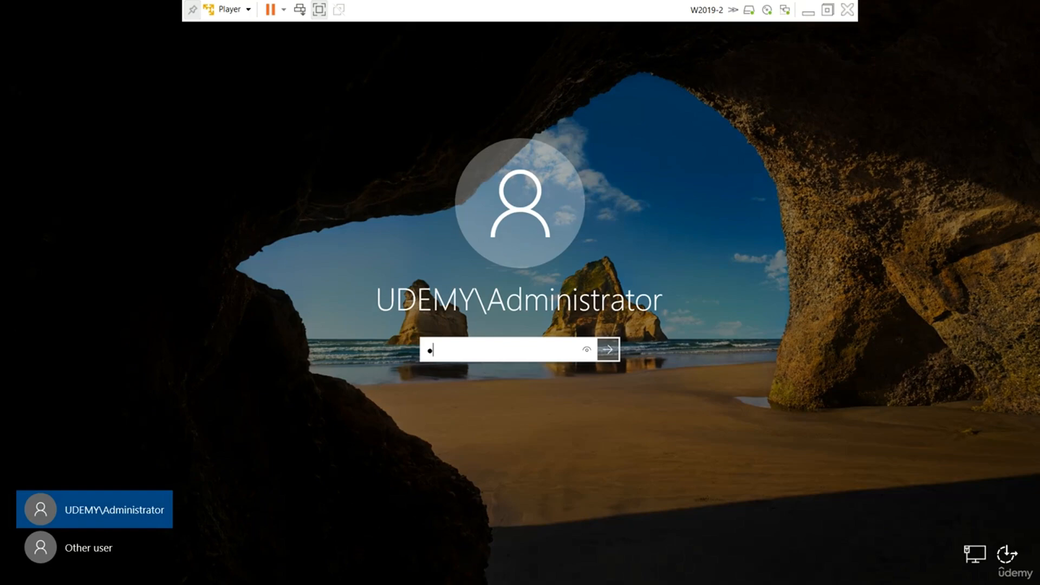
type("••••••••")
key("Return")
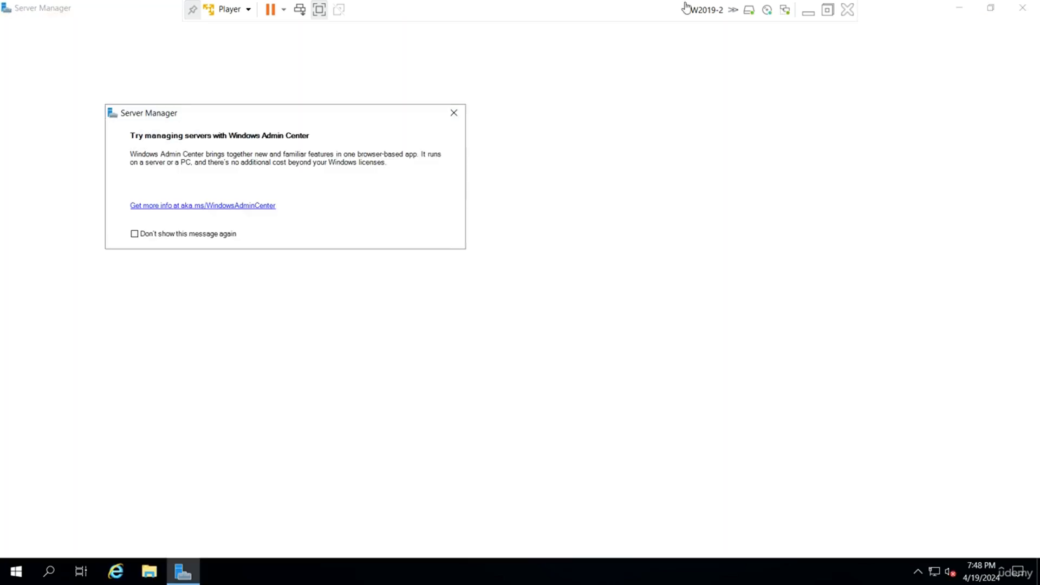
Dismiss the Windows Admin Center message, open DNS Manager on W2019-2, and refresh its Forward Lookup Zones.
left_click(454, 113)
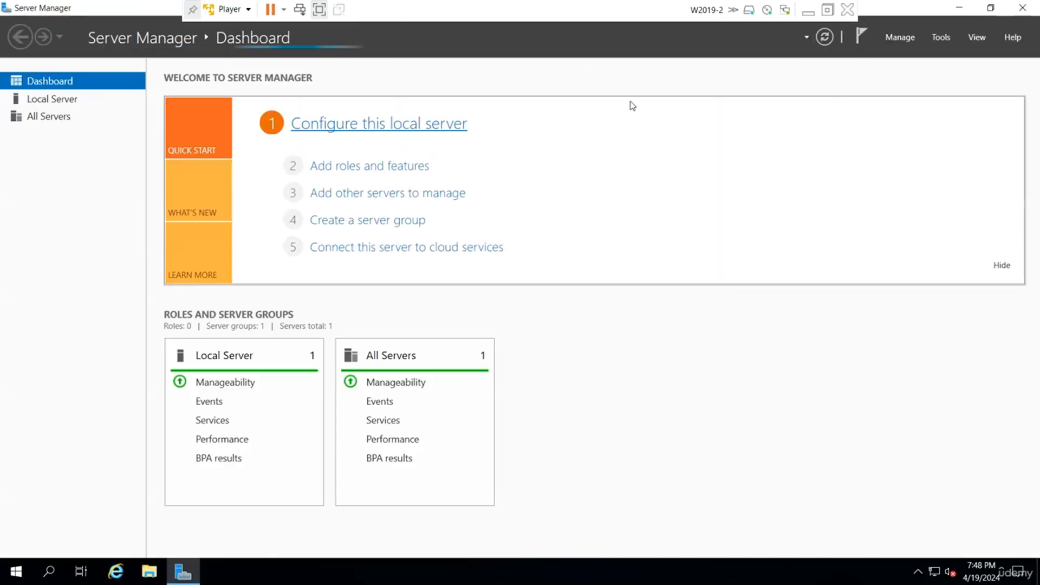
left_click(946, 37)
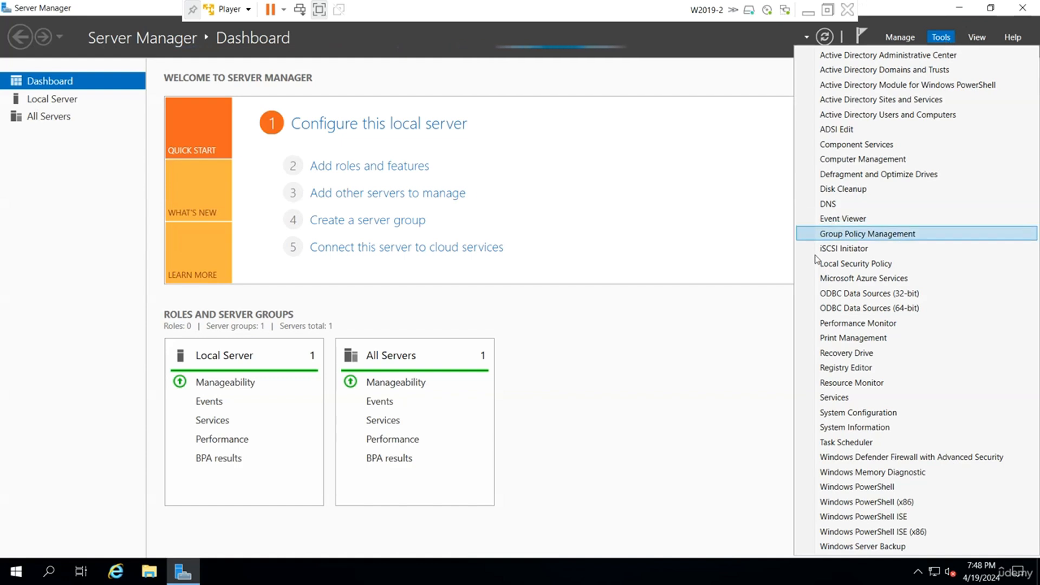
left_click(828, 204)
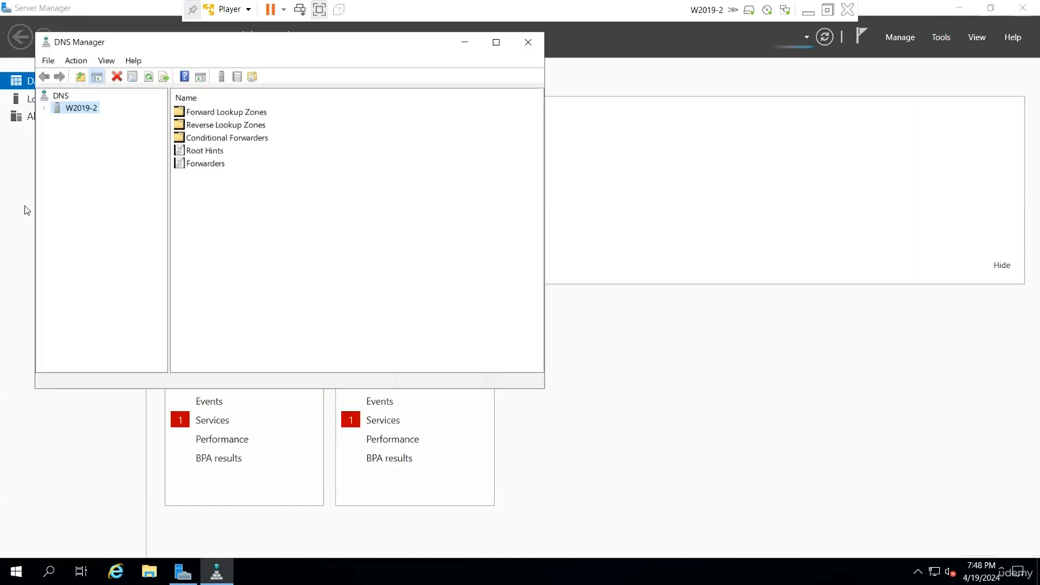
double_click(70, 109)
left_click(76, 121)
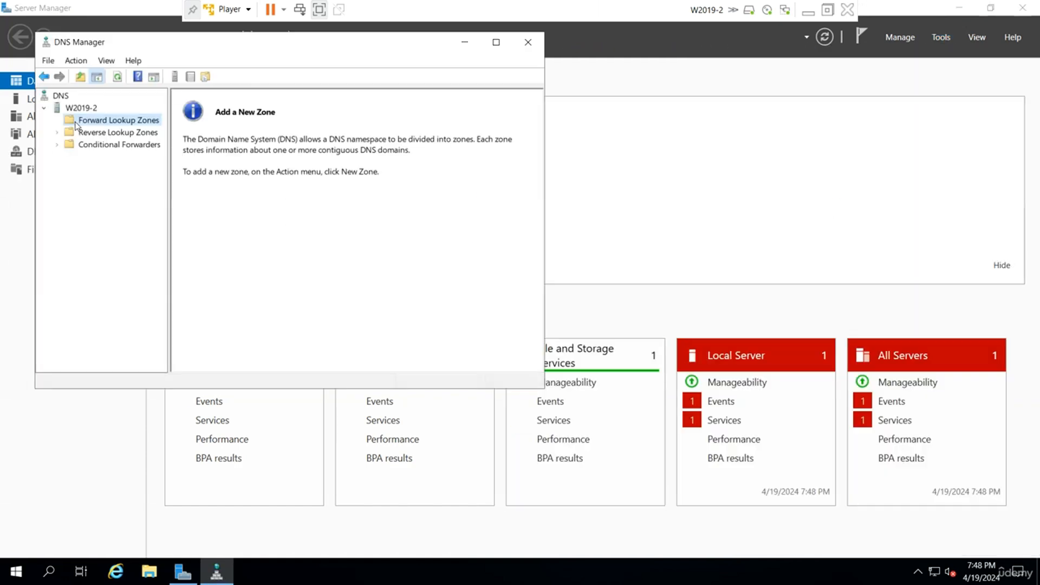
right_click(90, 122)
left_click(144, 180)
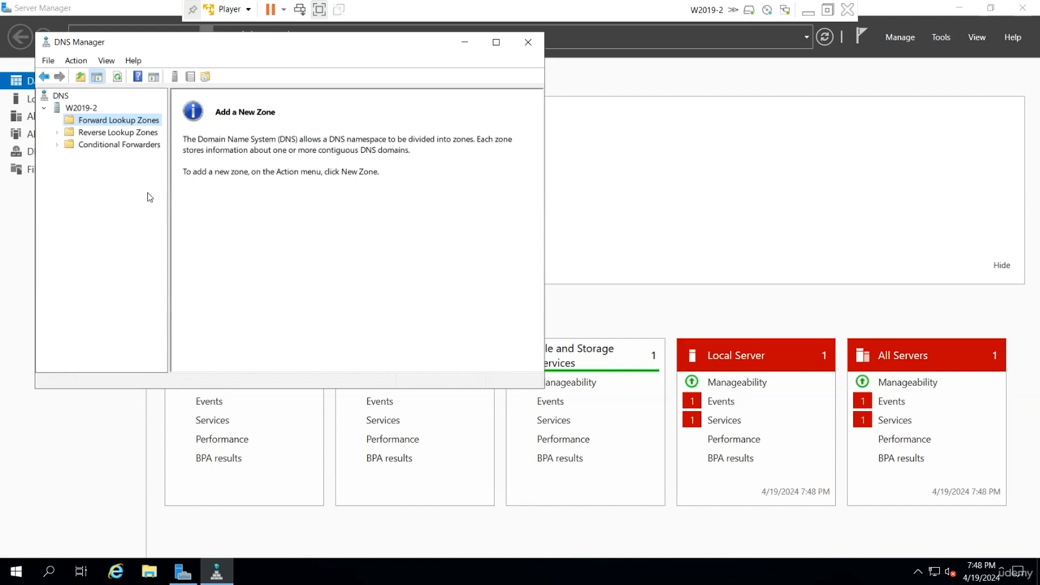
Start a new forward lookup zone on W2019-2 as a secondary zone named udemy.local.
right_click(130, 124)
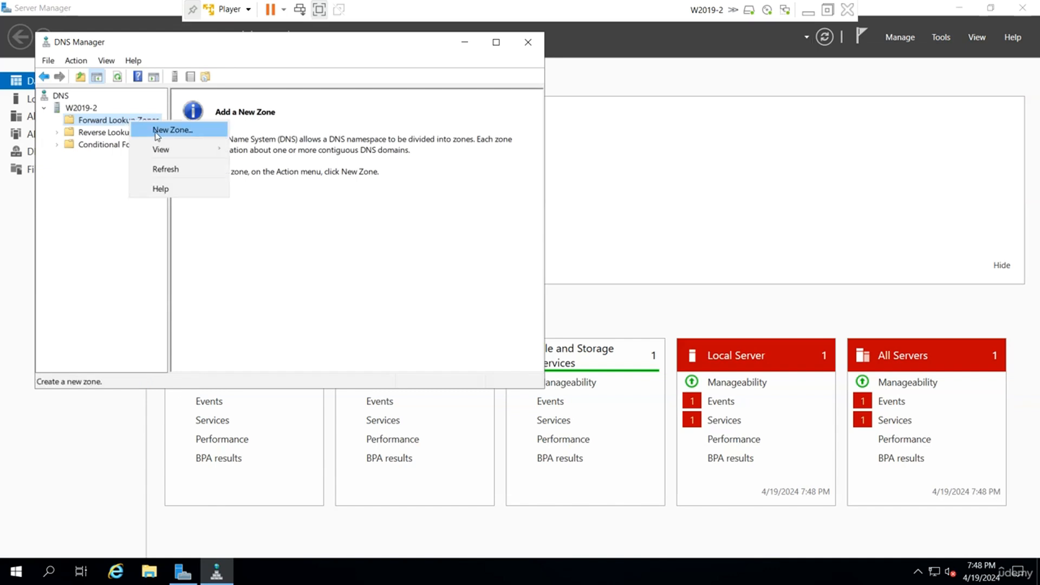
left_click(158, 131)
left_click(300, 316)
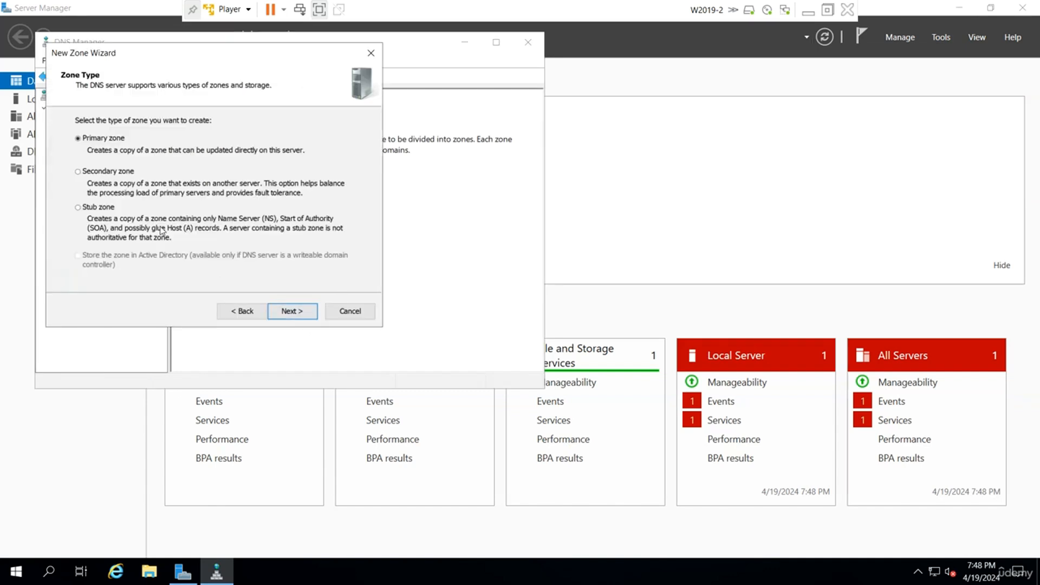
left_click(288, 314)
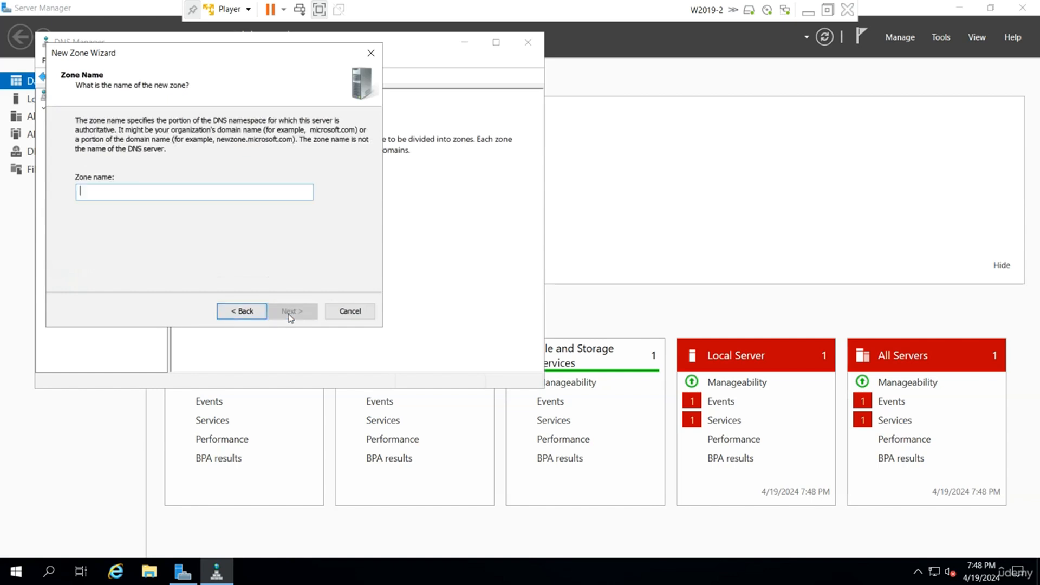
type("udemy.local")
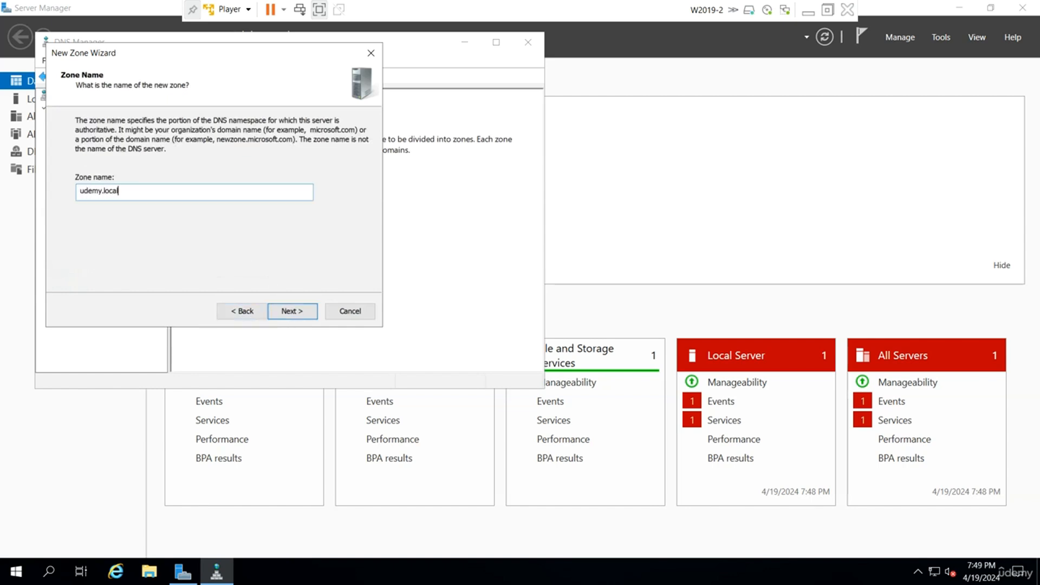
key("Return")
Set 192.168.223.128 as the master DNS server, finish creating the secondary zone, and display udemy.local.
type("192.168.223.128")
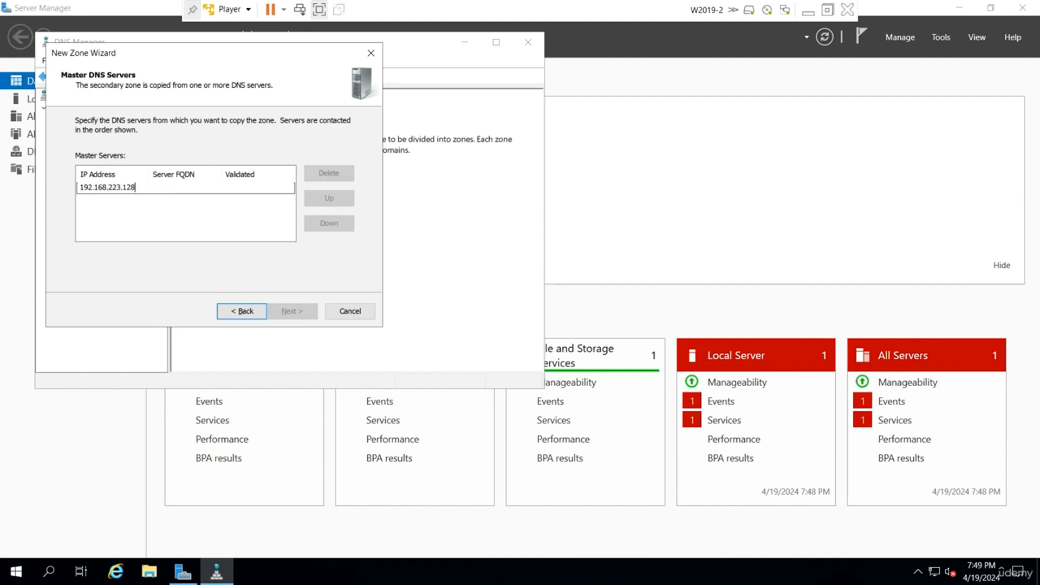
key("Return")
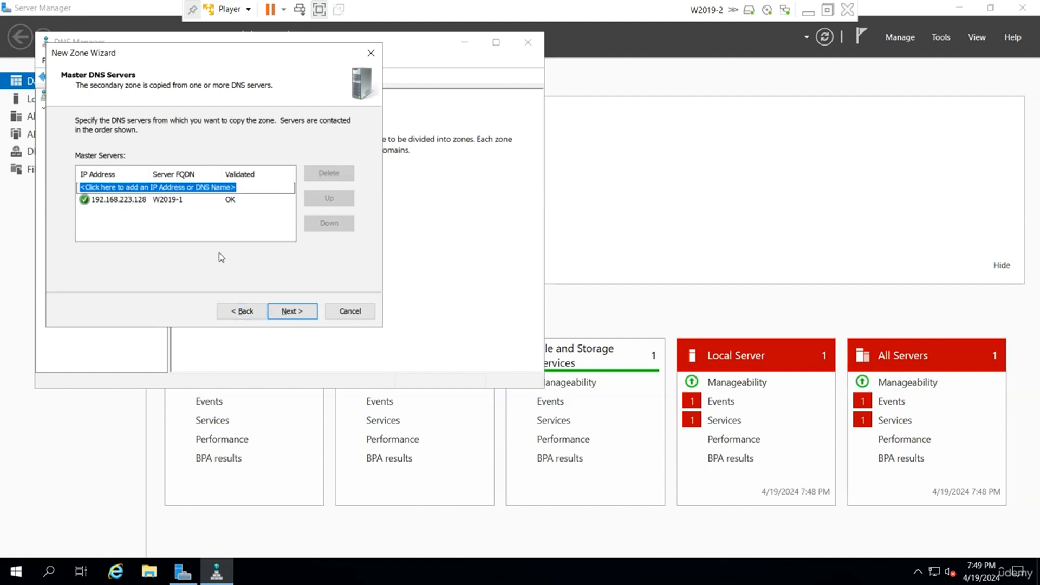
left_click(285, 312)
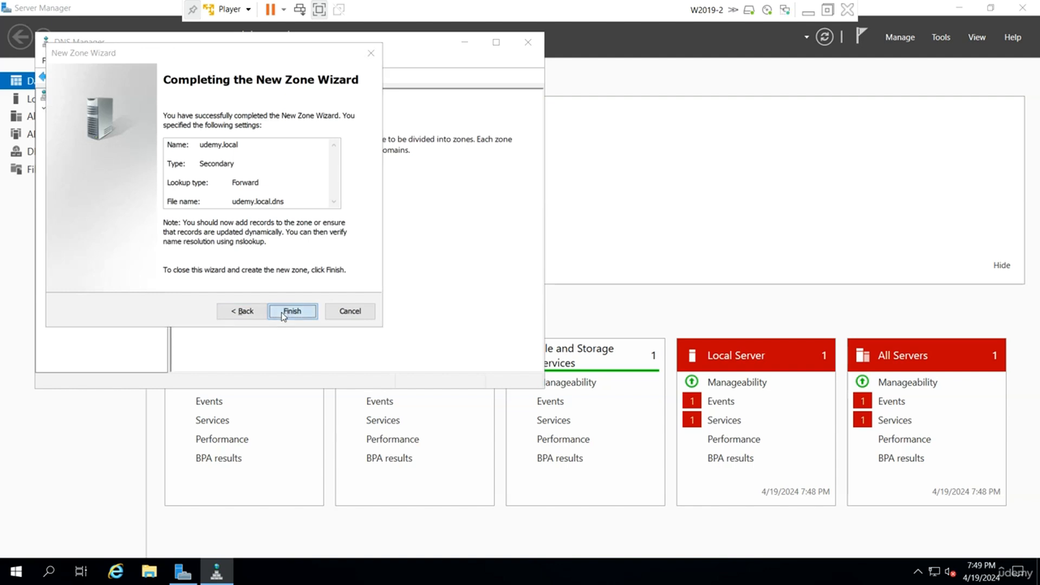
left_click(282, 312)
left_click(57, 121)
left_click(113, 133)
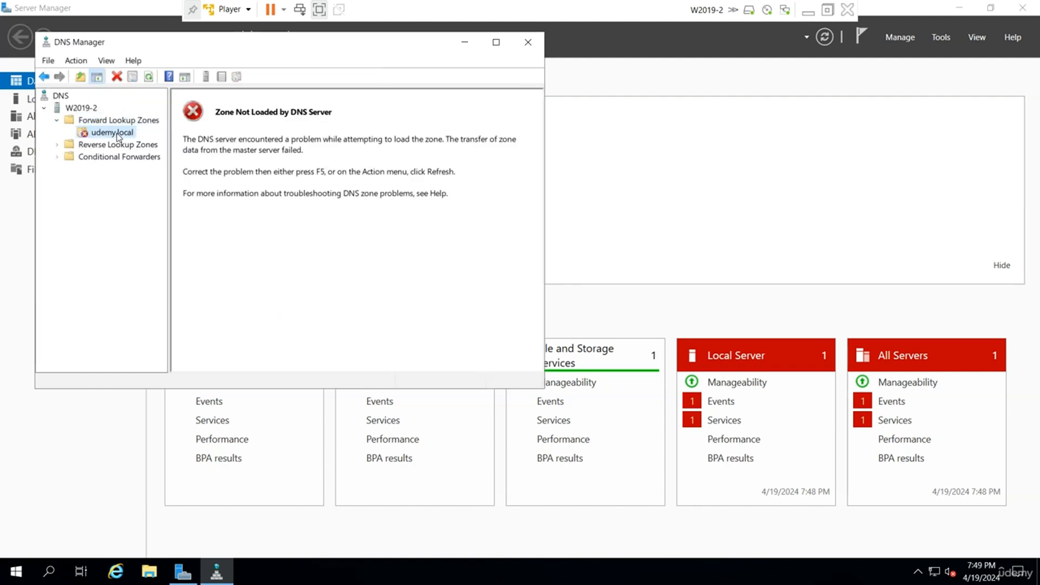
Switch to W2019-1, dismiss the Server Manager message, and open DNS Manager at its Forward Lookup Zones.
left_click(808, 10)
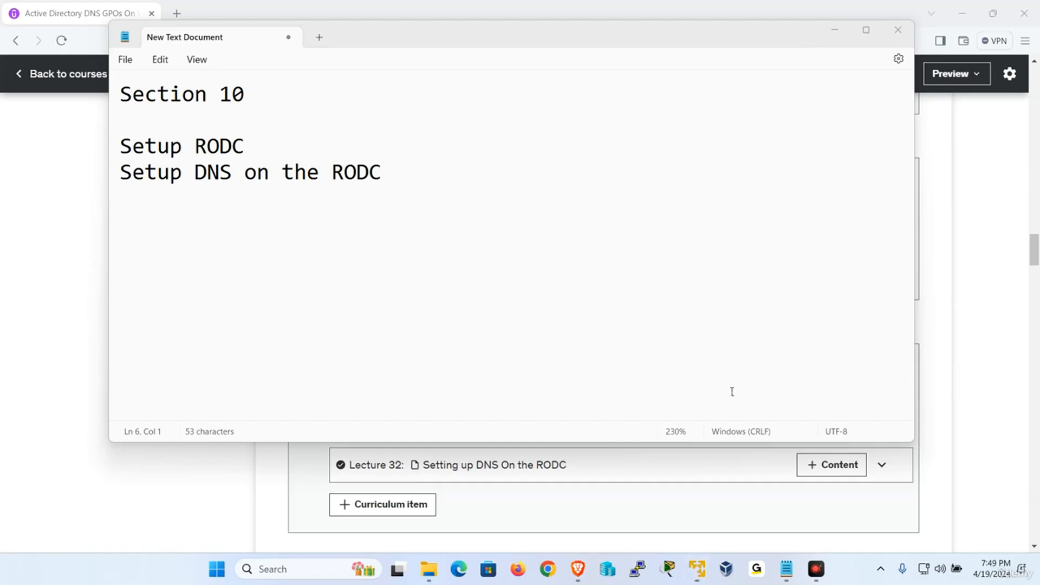
mouse_move(692, 575)
left_click(630, 463)
left_click(453, 111)
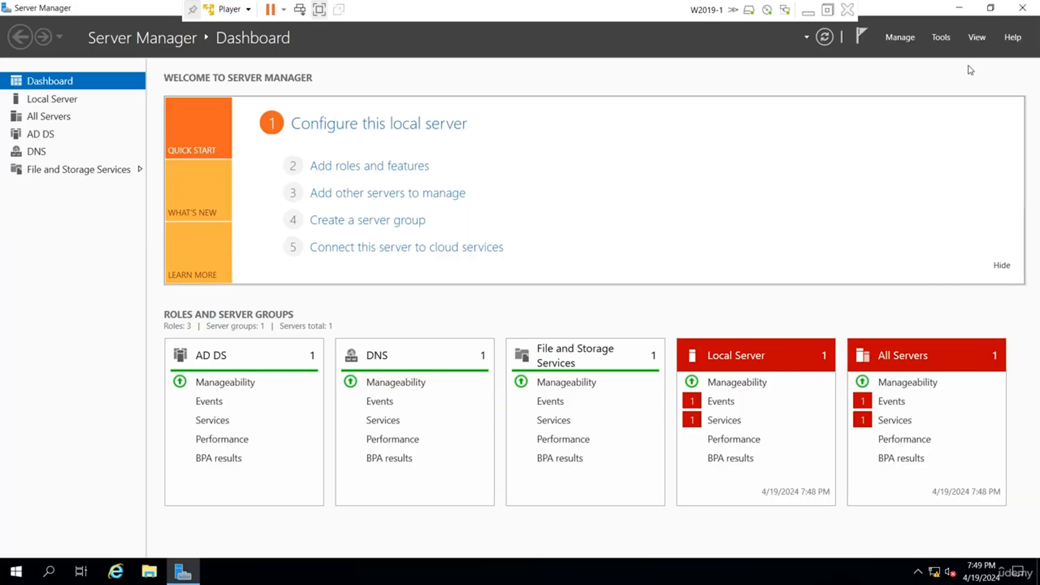
left_click(941, 37)
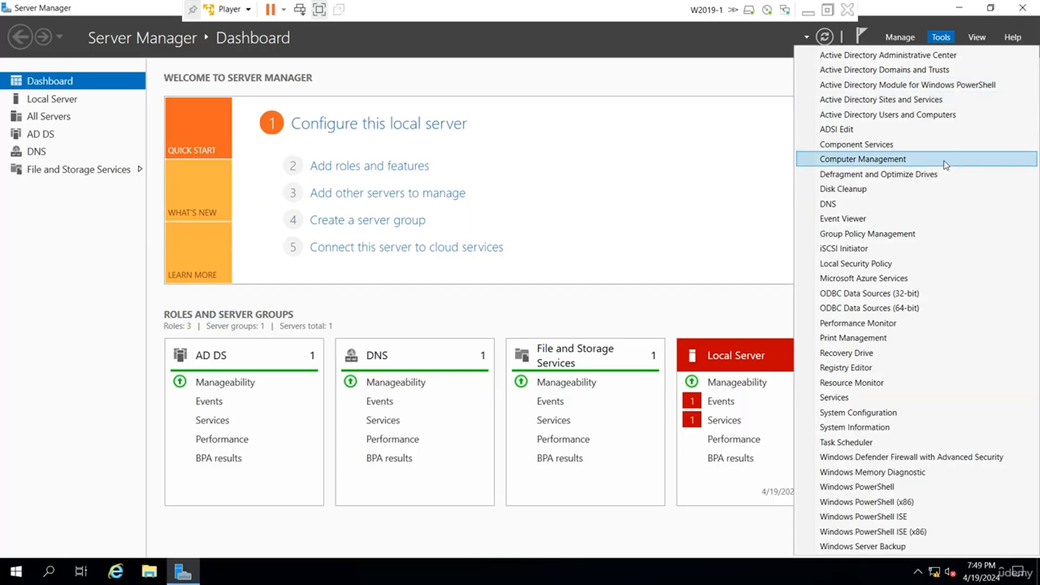
left_click(864, 206)
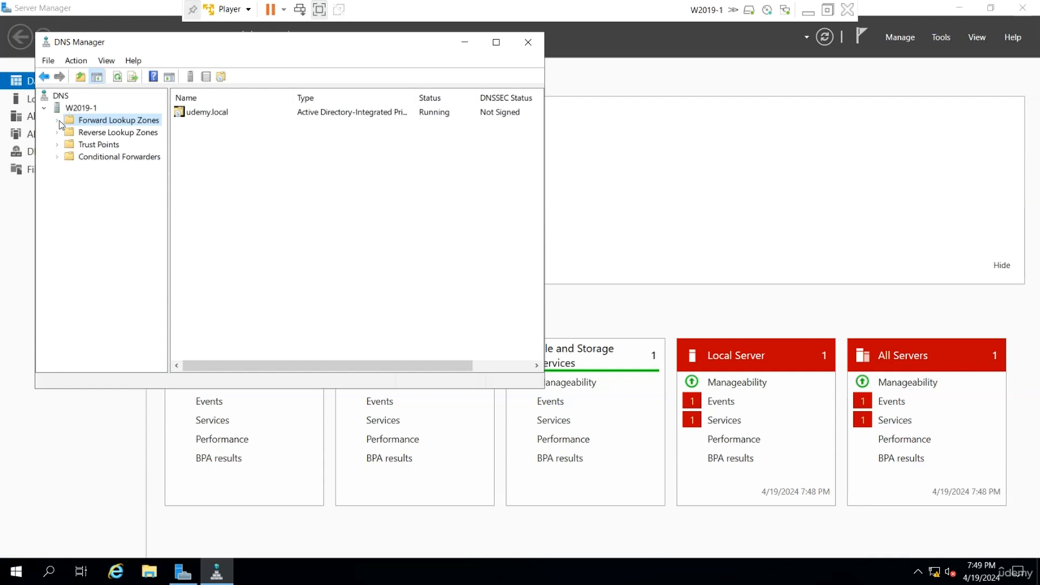
Open the udemy.local zone properties on W2019-1, restrict zone transfers to only the following servers, and open that server list for editing.
left_click(56, 120)
double_click(103, 132)
right_click(98, 132)
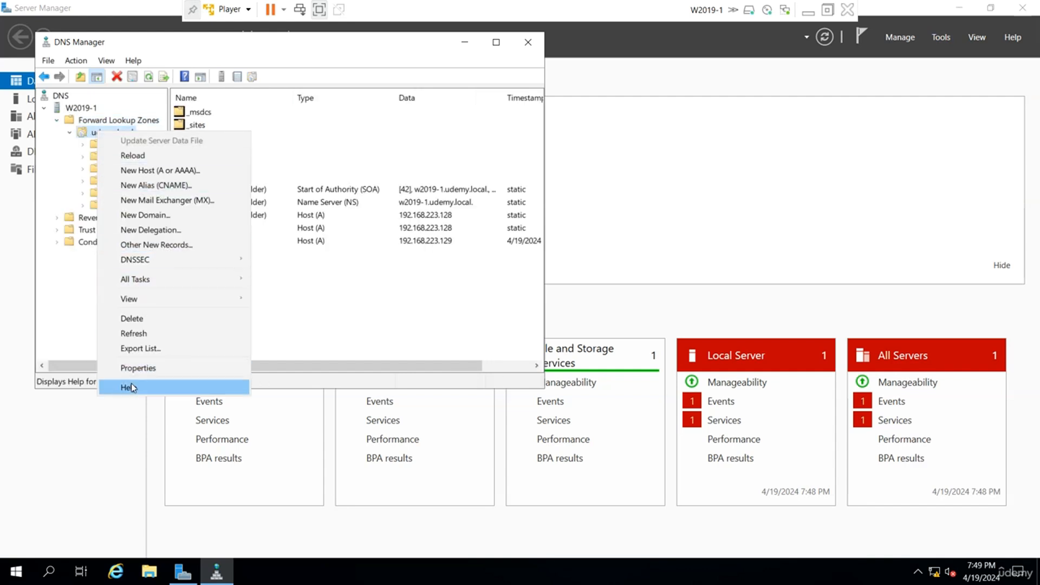
left_click(139, 373)
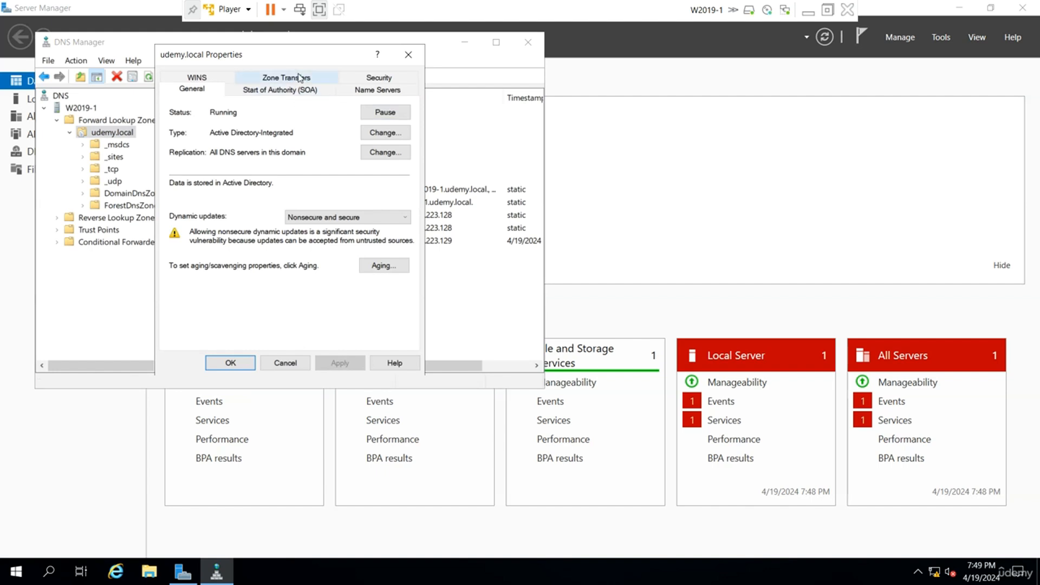
left_click(300, 78)
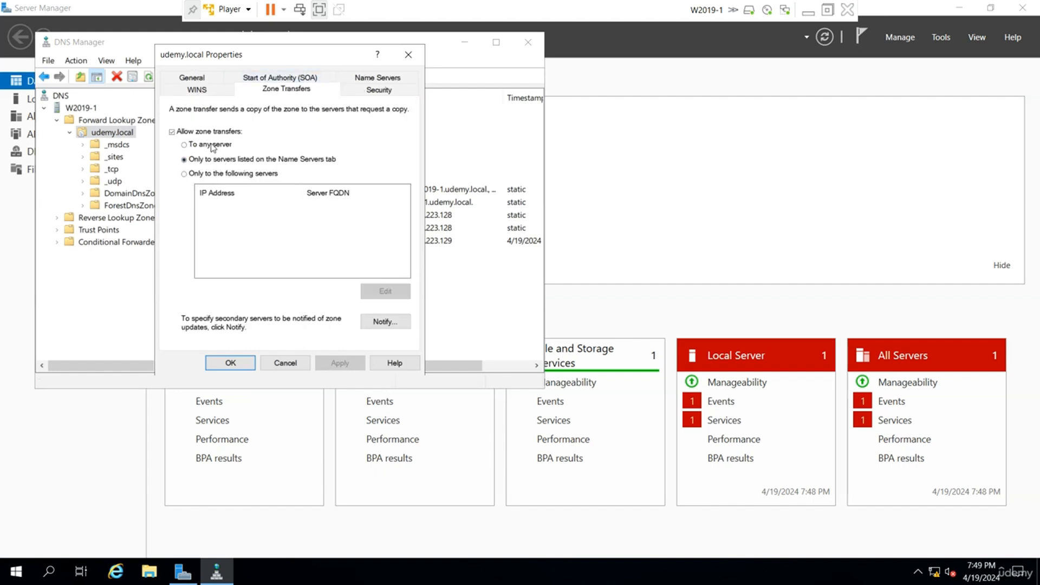
left_click(206, 173)
left_click(386, 291)
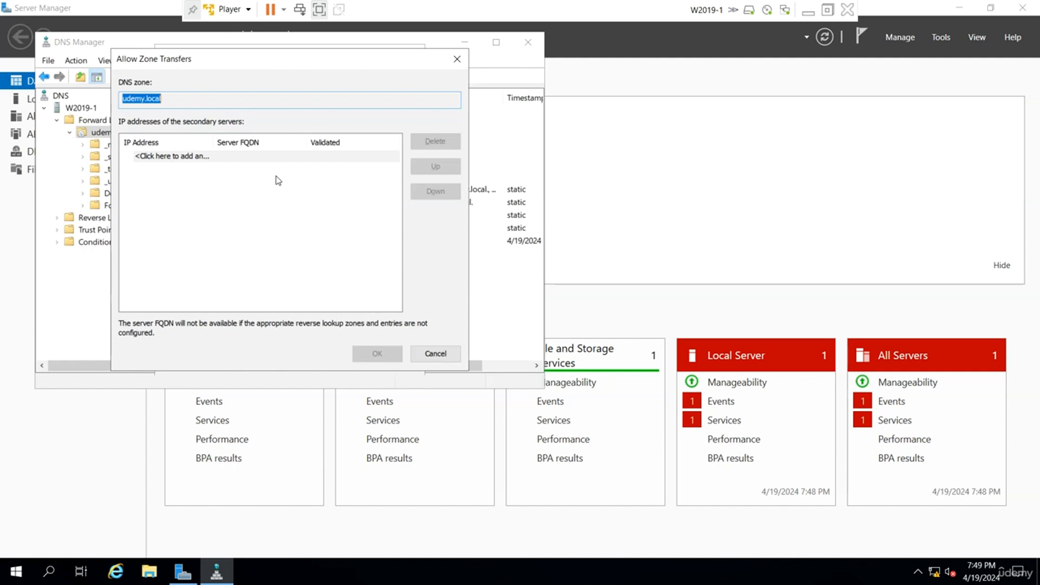
Add 192.168.223.129 as a secondary server allowed to receive udemy.local zone transfers.
left_click(212, 157)
left_click(212, 156)
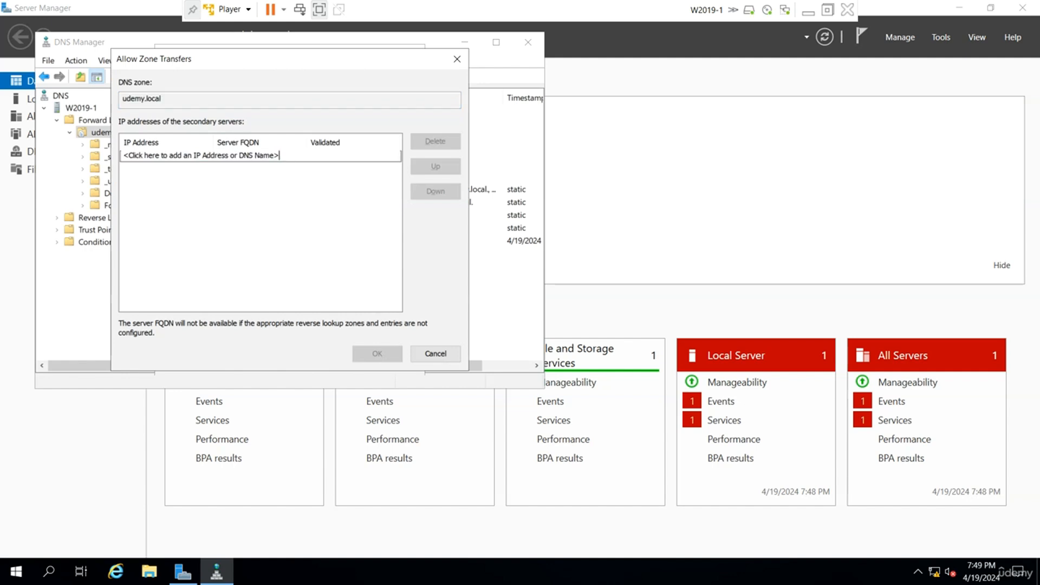
key("BackSpace")
key("BackSpace")
key("BackSpace")
key("BackSpace")
key("BackSpace")
key("BackSpace")
key("BackSpace")
key("BackSpace")
key("BackSpace")
key("BackSpace")
key("BackSpace")
key("BackSpace")
key("BackSpace")
key("BackSpace")
key("BackSpace")
key("BackSpace")
key("BackSpace")
key("BackSpace")
key("BackSpace")
key("BackSpace")
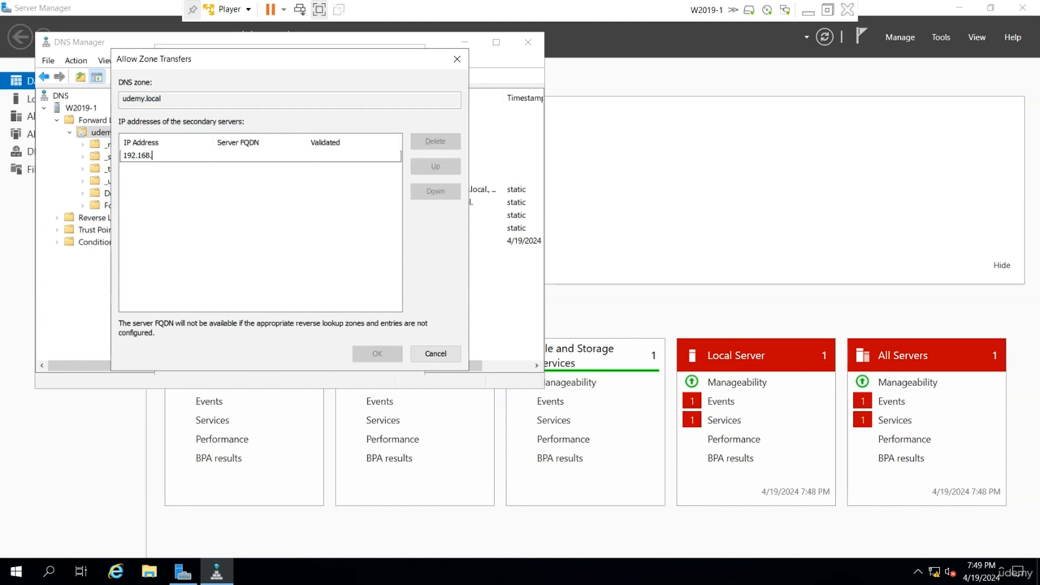
type("192.168.223.129")
key("Return")
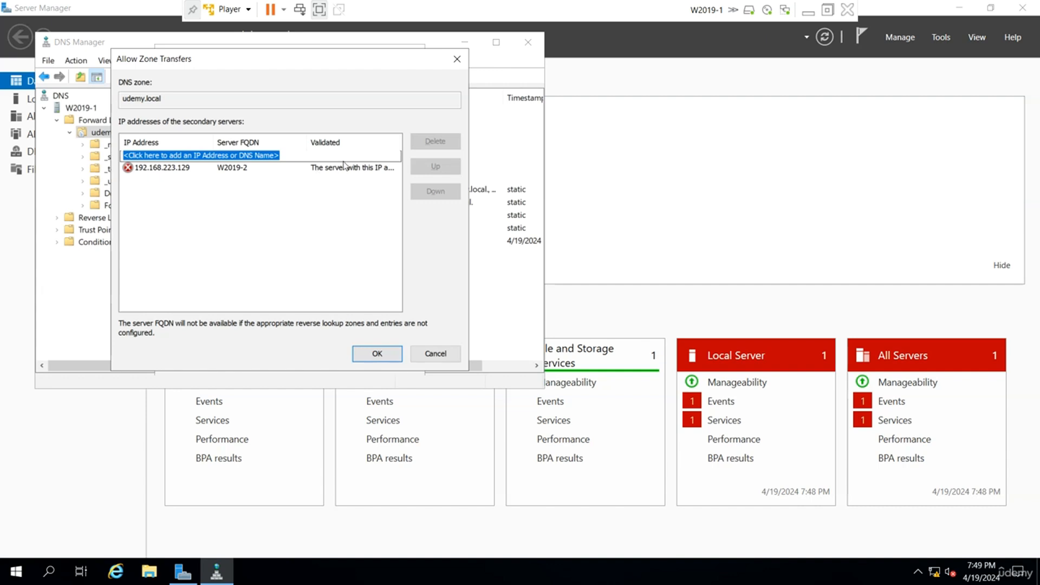
Revalidate the 192.168.223.129 entry, adjust the column widths to read its validation text, and accept the secondary server list.
double_click(344, 169)
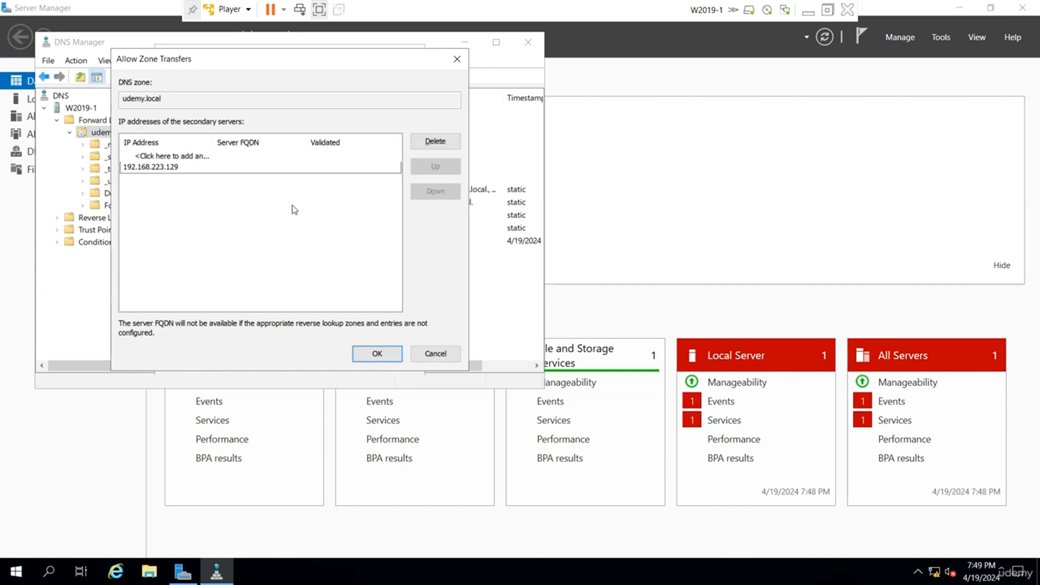
key("Return")
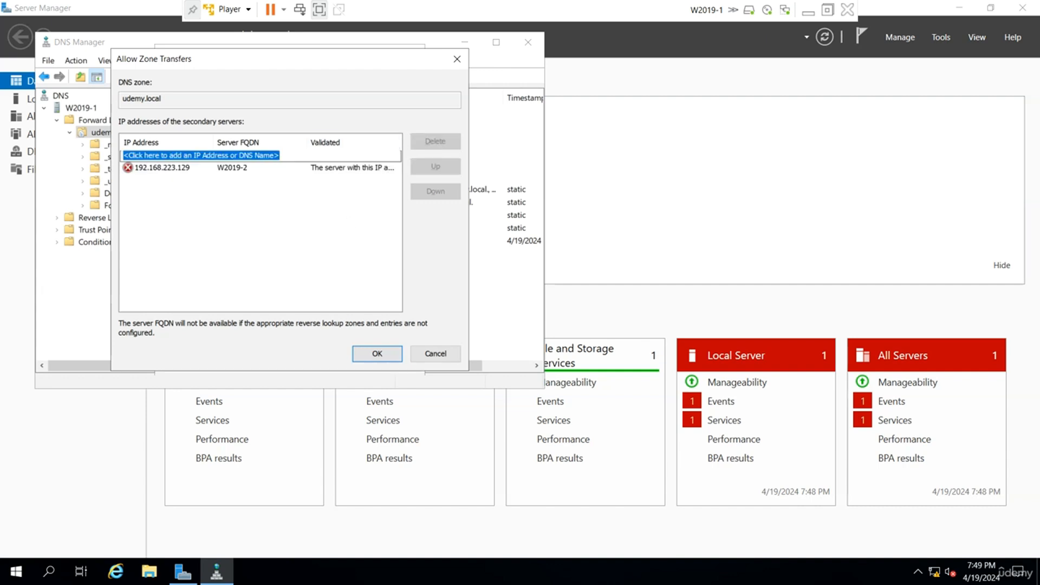
left_click_drag(306, 142, 248, 142)
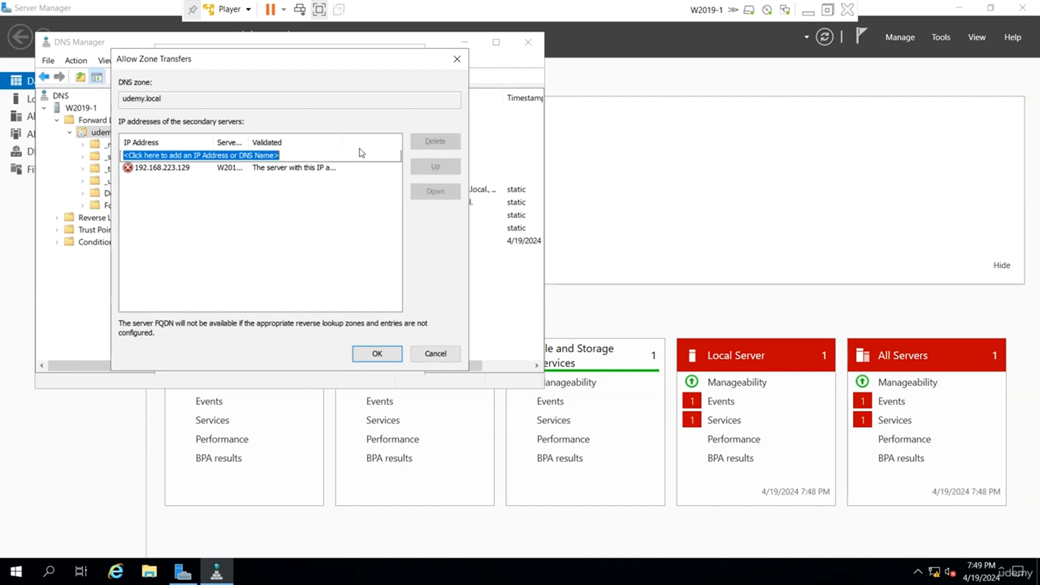
left_click_drag(341, 142, 382, 142)
left_click_drag(248, 142, 275, 142)
left_click(355, 354)
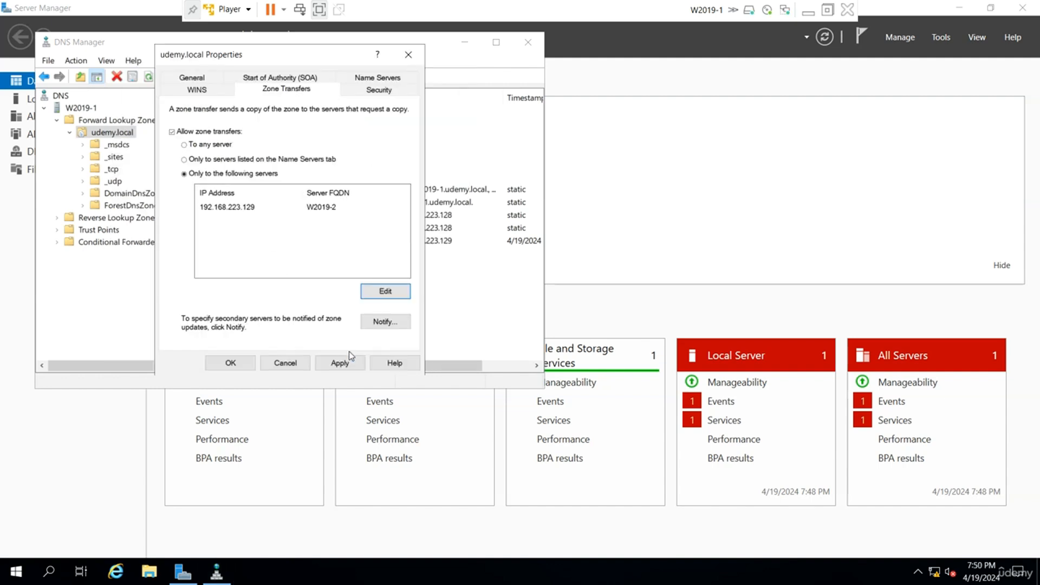
Apply the zone transfer settings, close the udemy.local properties after checking the general settings, and refresh the zone on W2019-1.
left_click(346, 366)
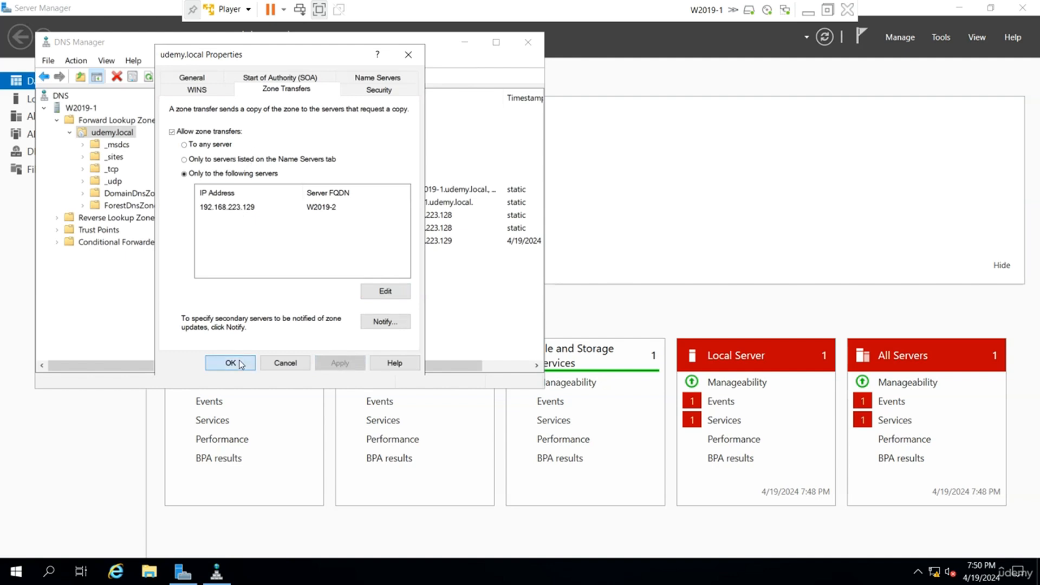
left_click(211, 79)
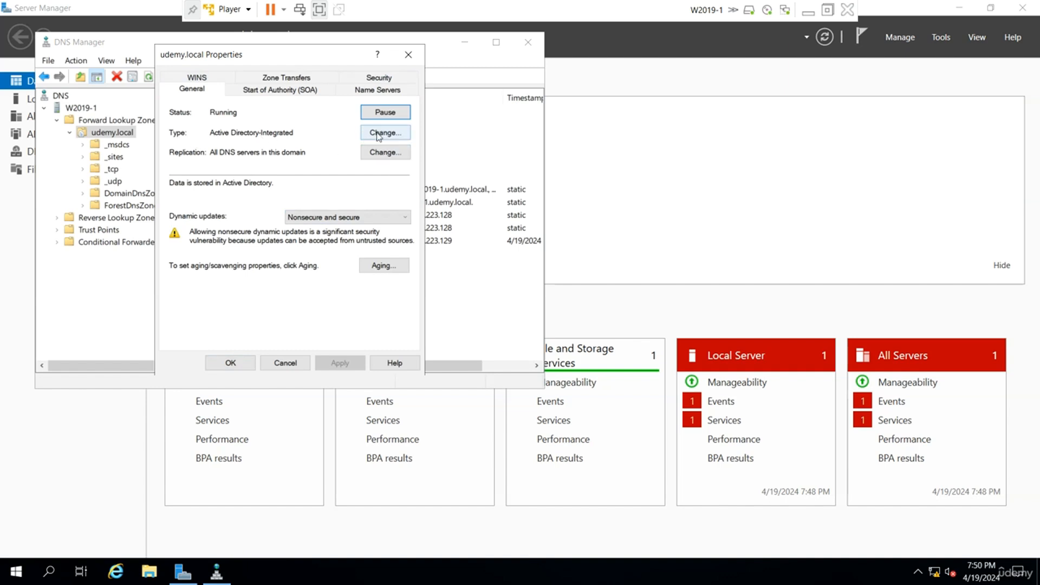
left_click(230, 363)
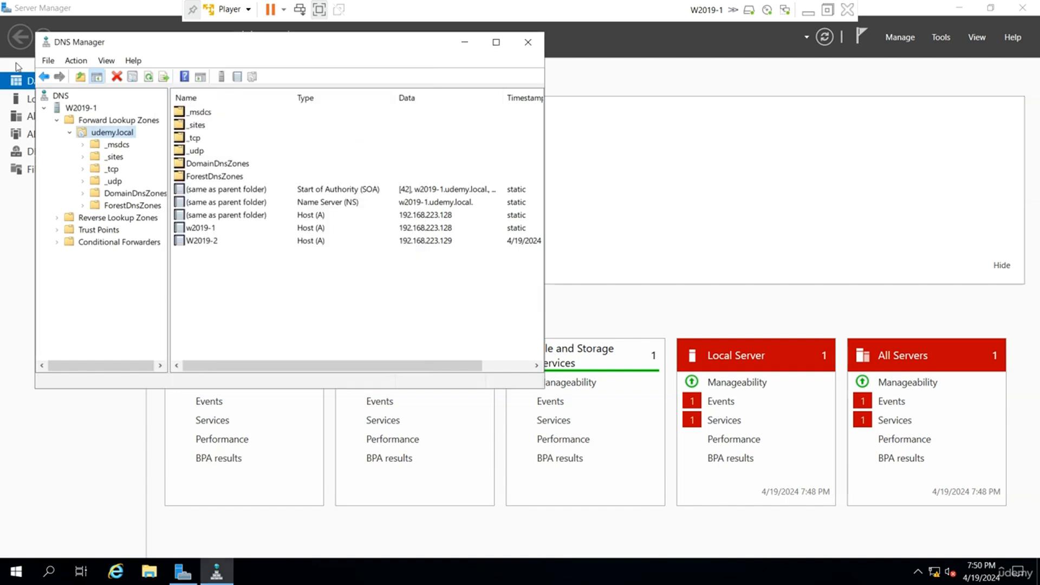
right_click(114, 134)
left_click(177, 336)
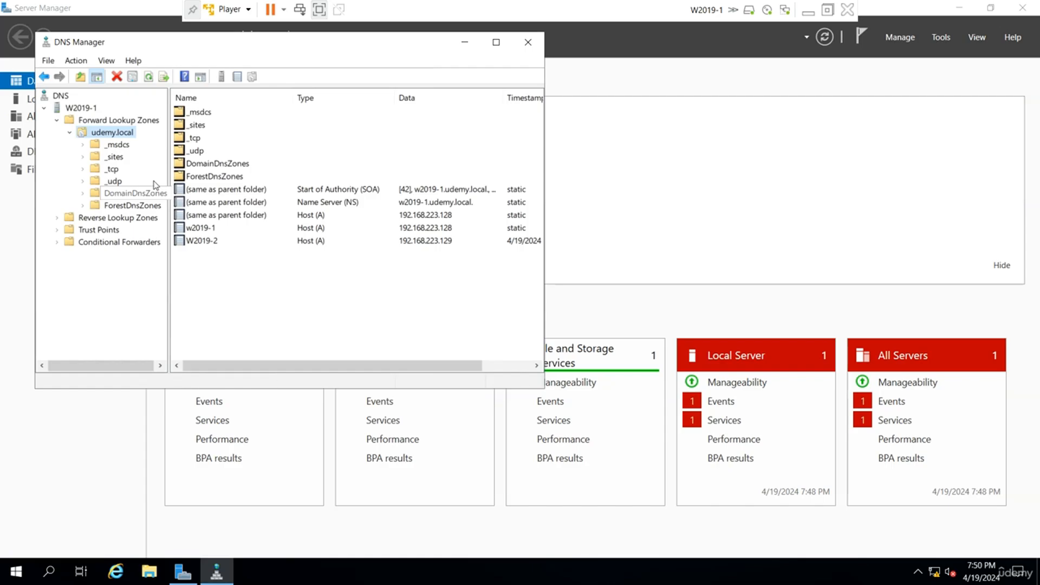
Switch to the W2019-2 virtual machine and refresh its udemy.local secondary zone in DNS Manager.
left_click(806, 11)
mouse_move(698, 569)
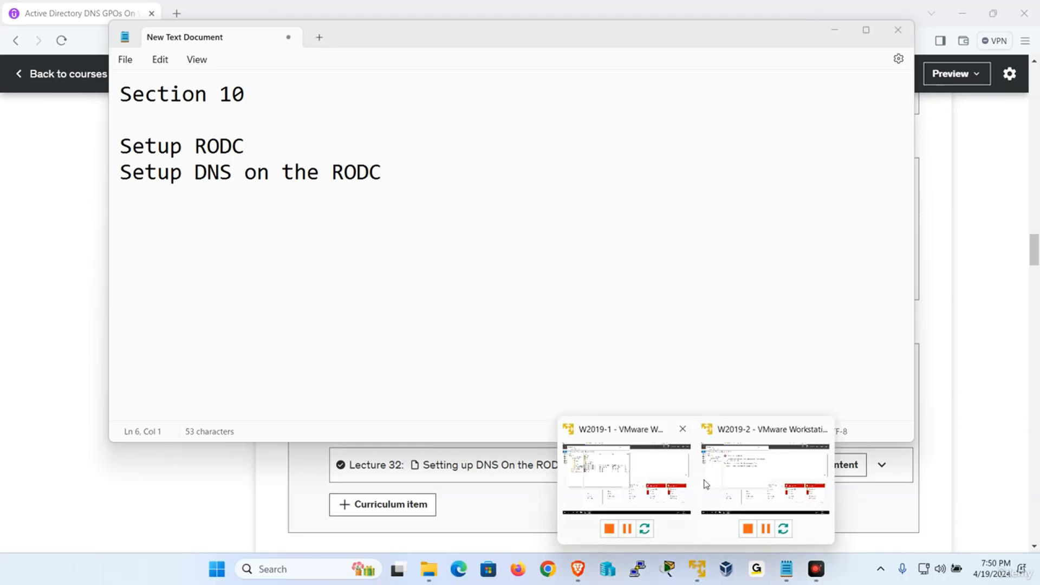
left_click(706, 484)
right_click(131, 138)
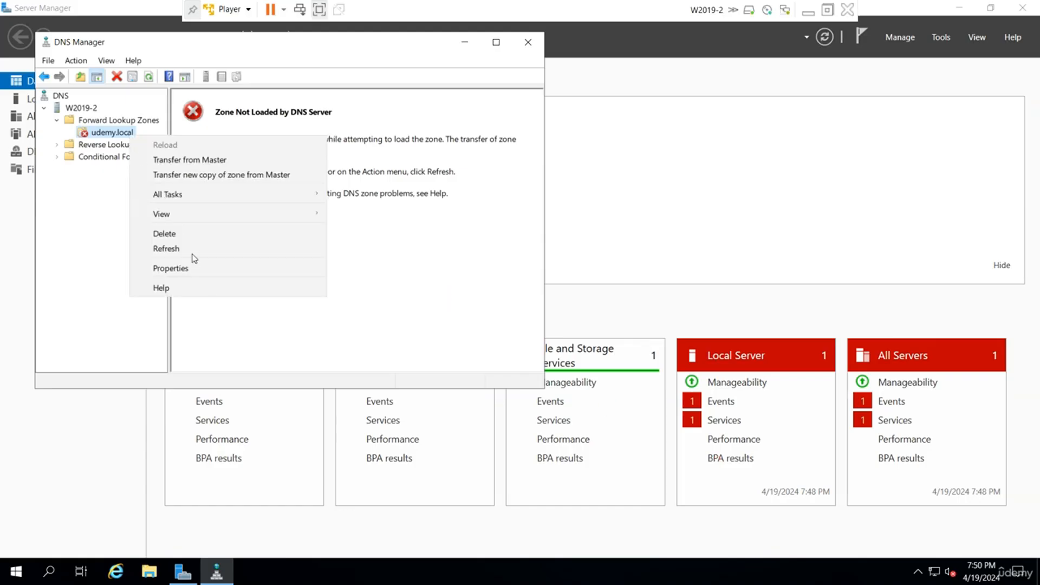
left_click(194, 250)
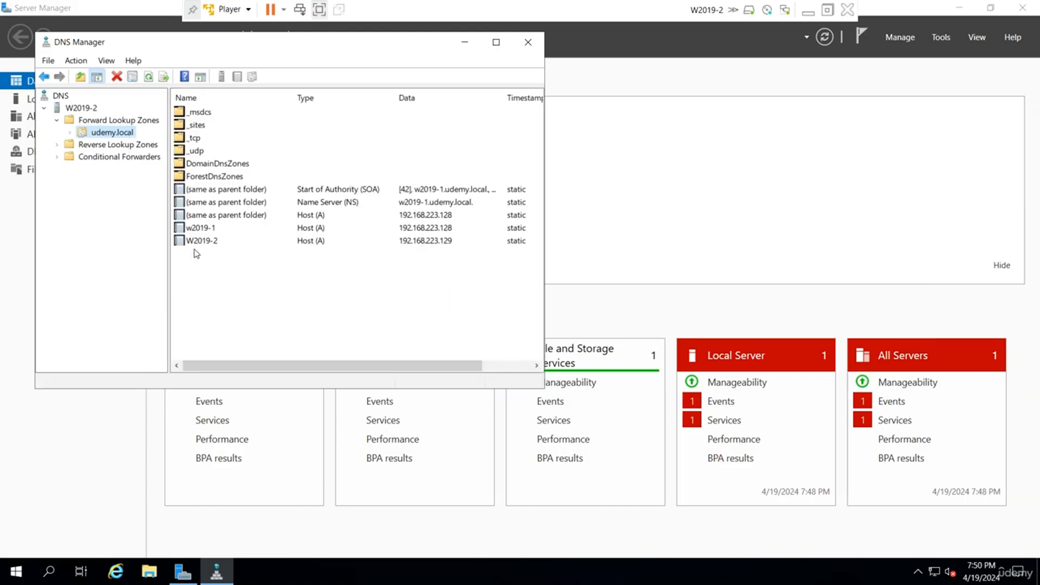
Inspect the W2019-2 host record in the secondary zone, close its properties without changes, and minimize the virtual machine.
left_click(305, 291)
right_click(302, 288)
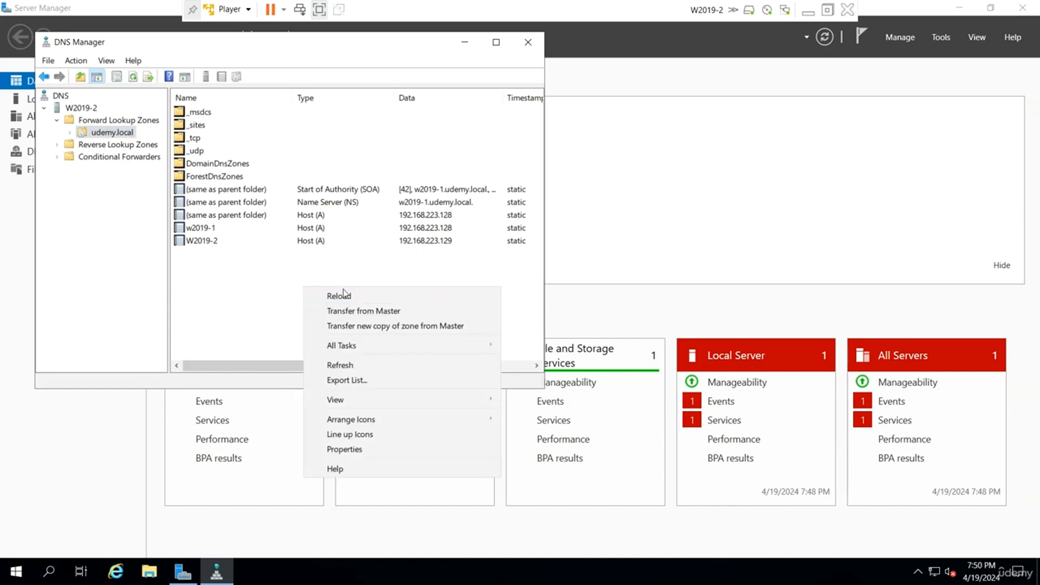
double_click(301, 240)
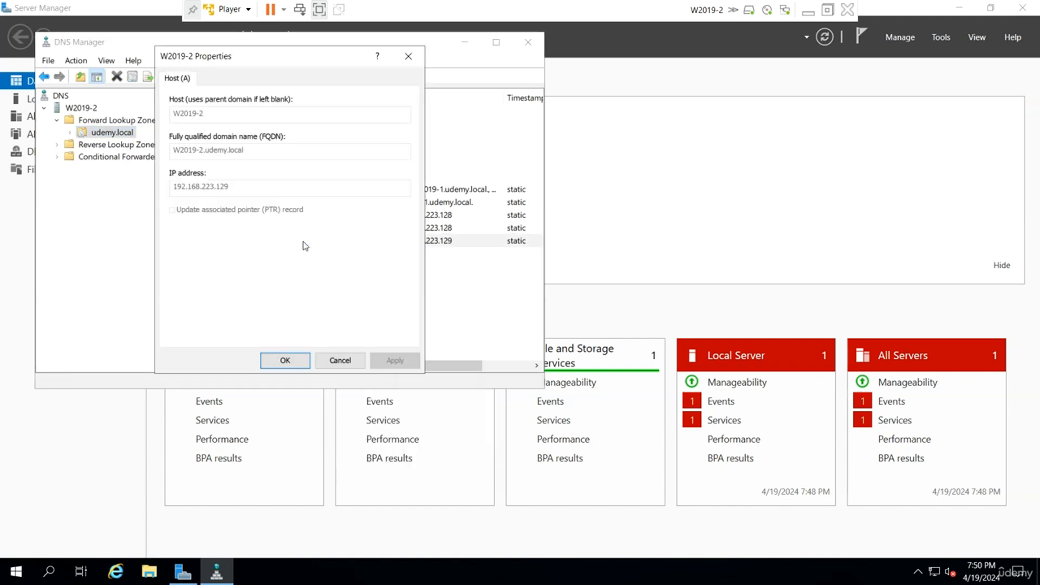
left_click(334, 360)
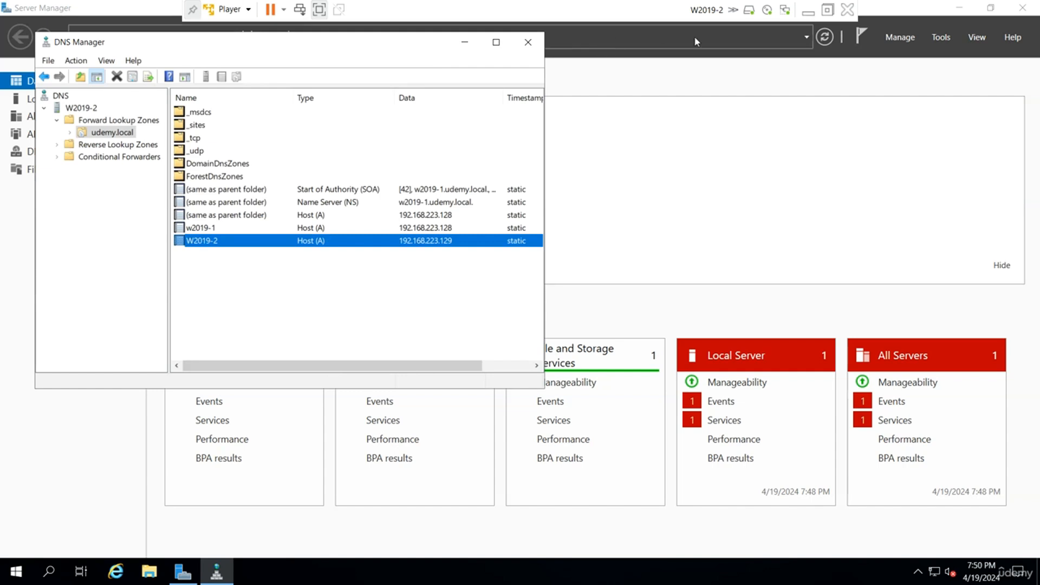
left_click(808, 12)
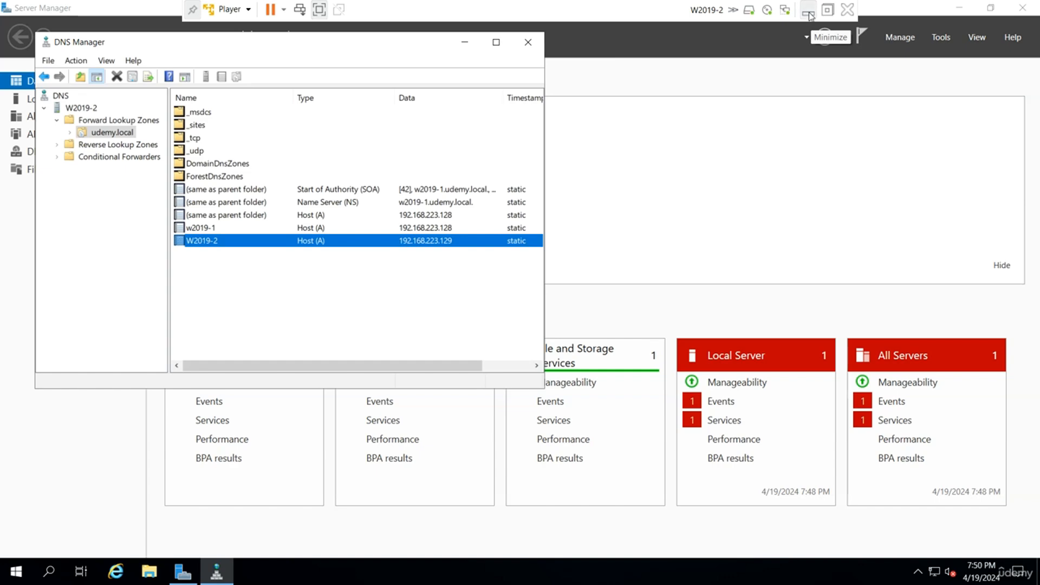
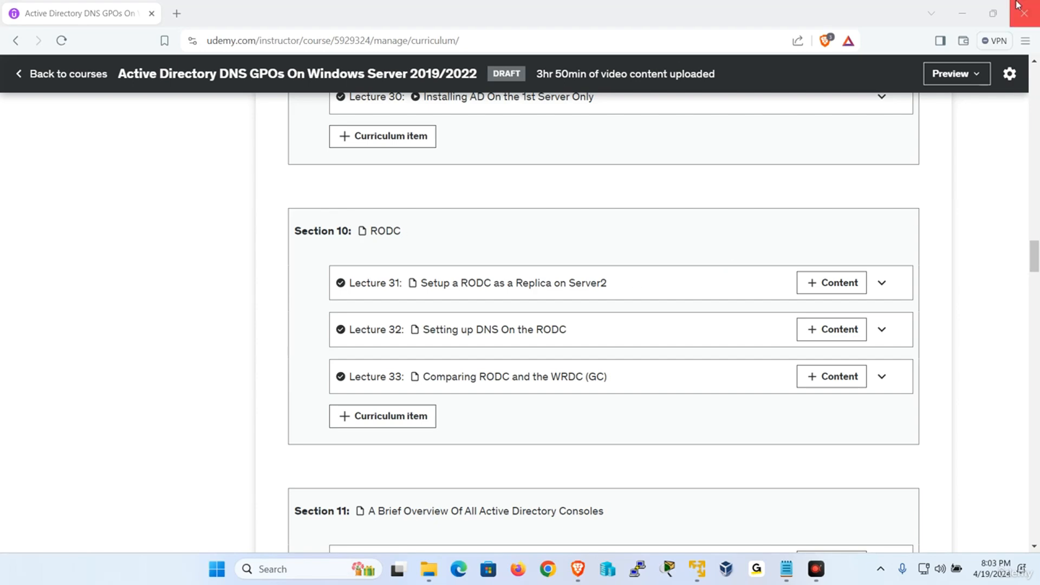
Minimize the browser and add the line "Compare WRDC (GC) VS RODC" below the DNS line in the Section 10 notes.
left_click(969, 12)
left_click(968, 13)
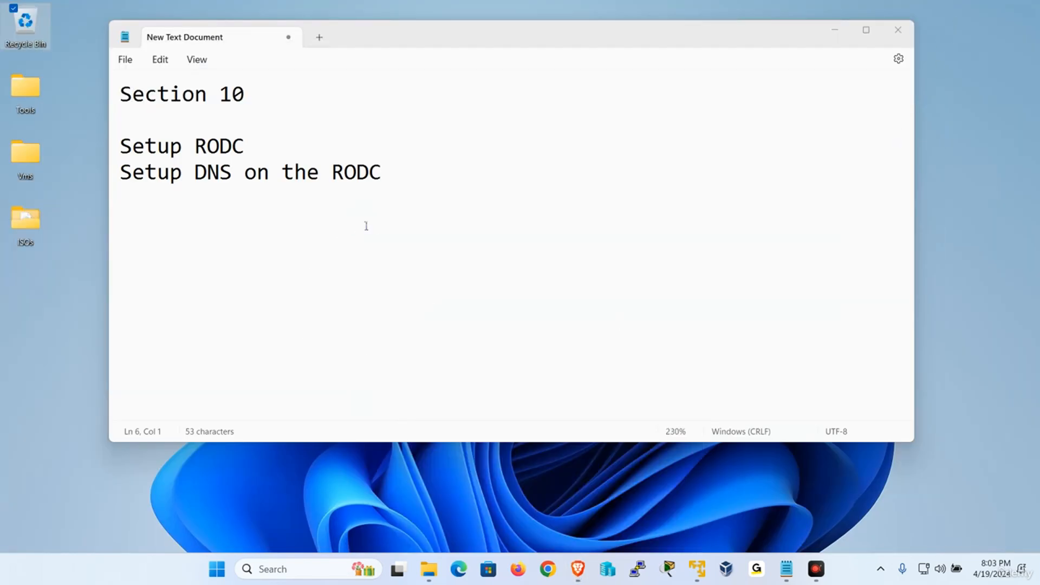
left_click(416, 178)
key("Return")
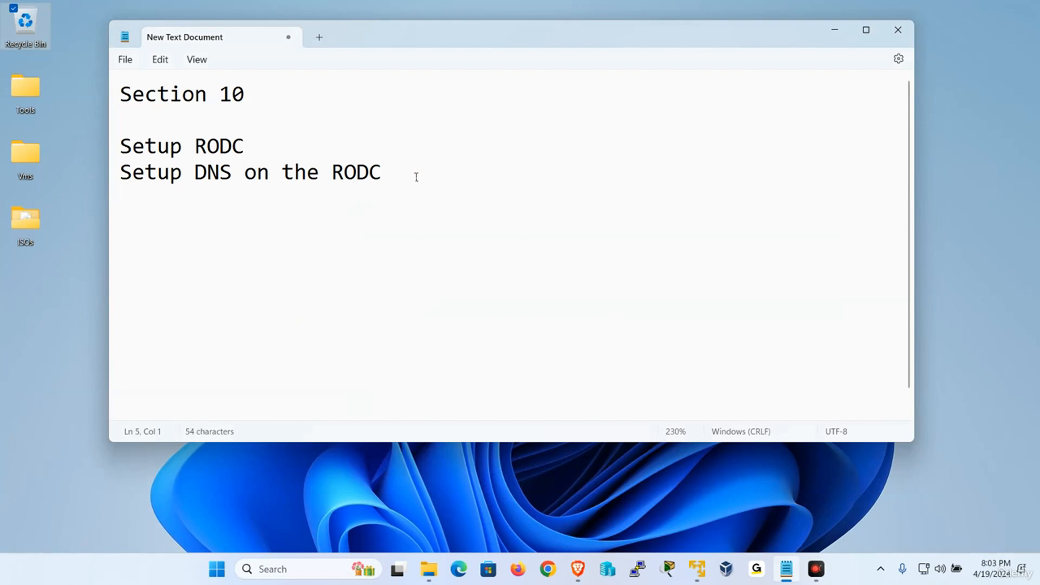
type("Compare ")
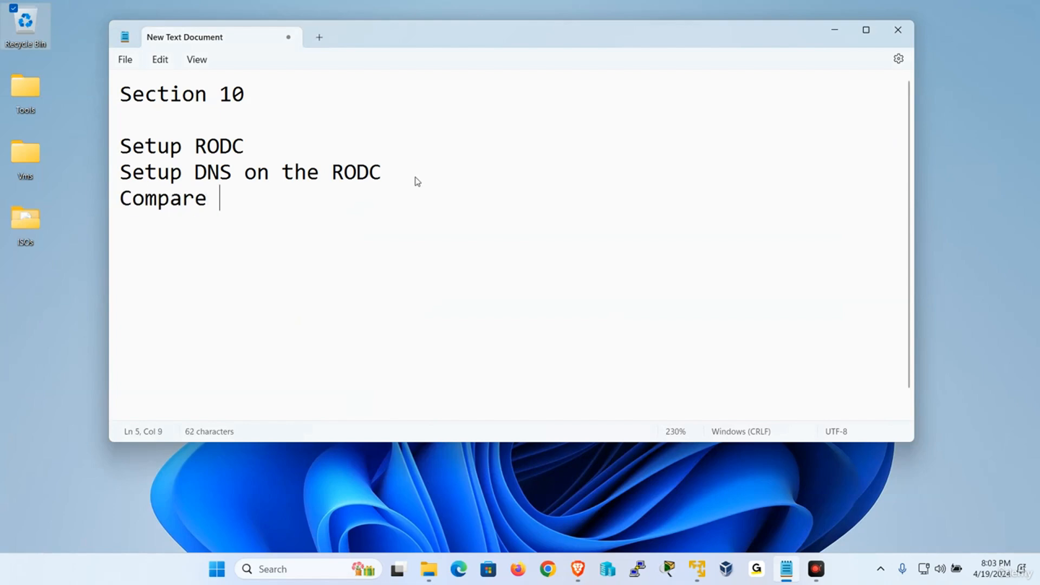
type("WRDC")
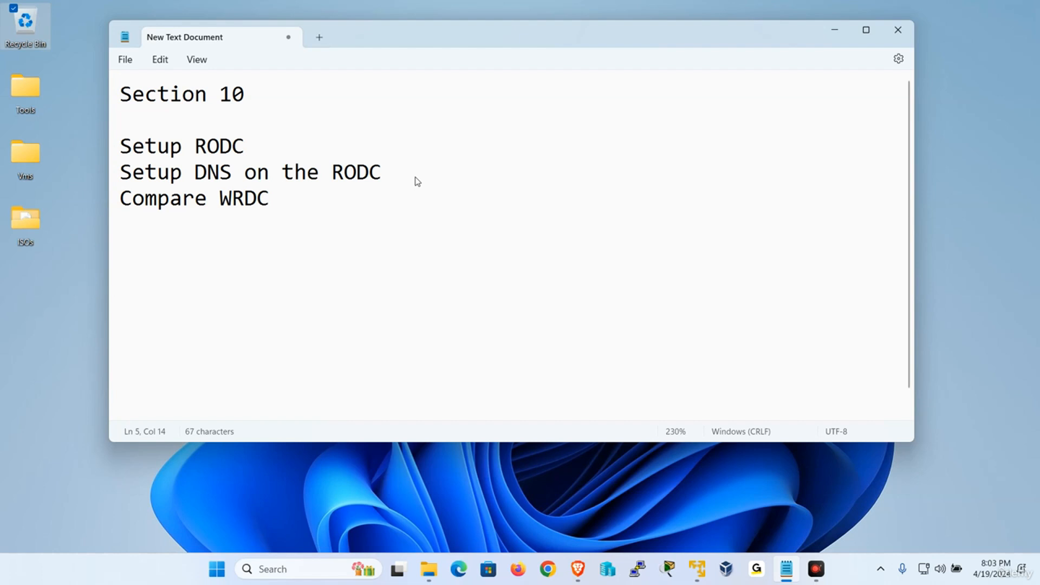
type(" (GC) VS RODC")
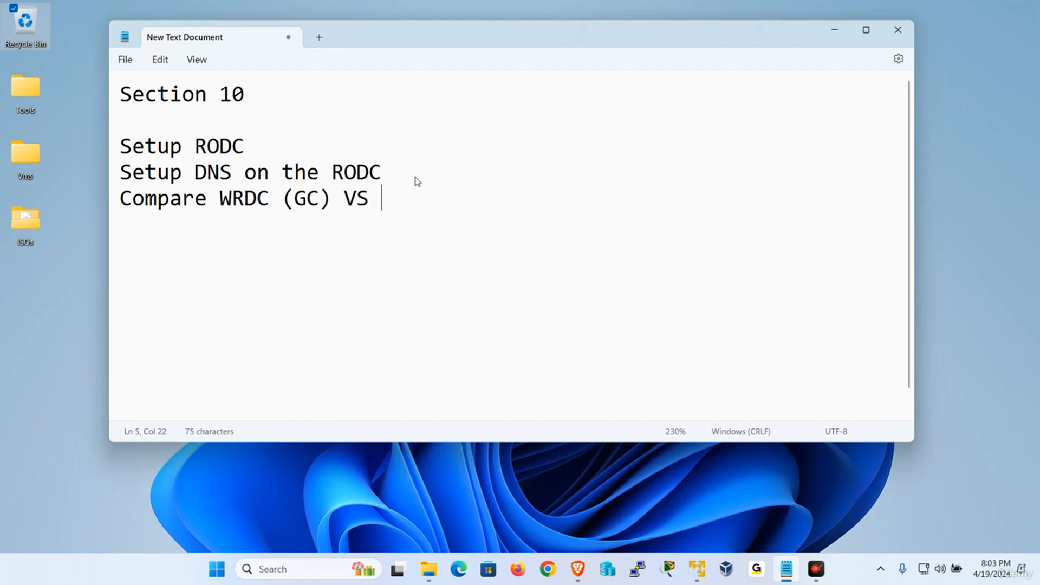
key("Return")
key("Return")
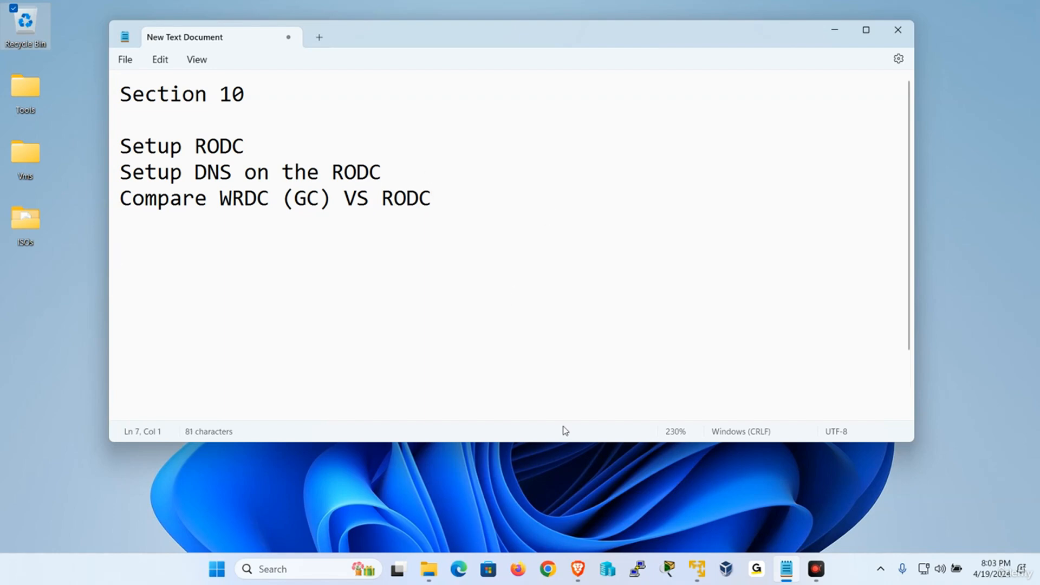
Switch to the W2019-1 virtual machine and unlock it with the domain administrator's account password.
mouse_move(697, 569)
left_click(572, 475)
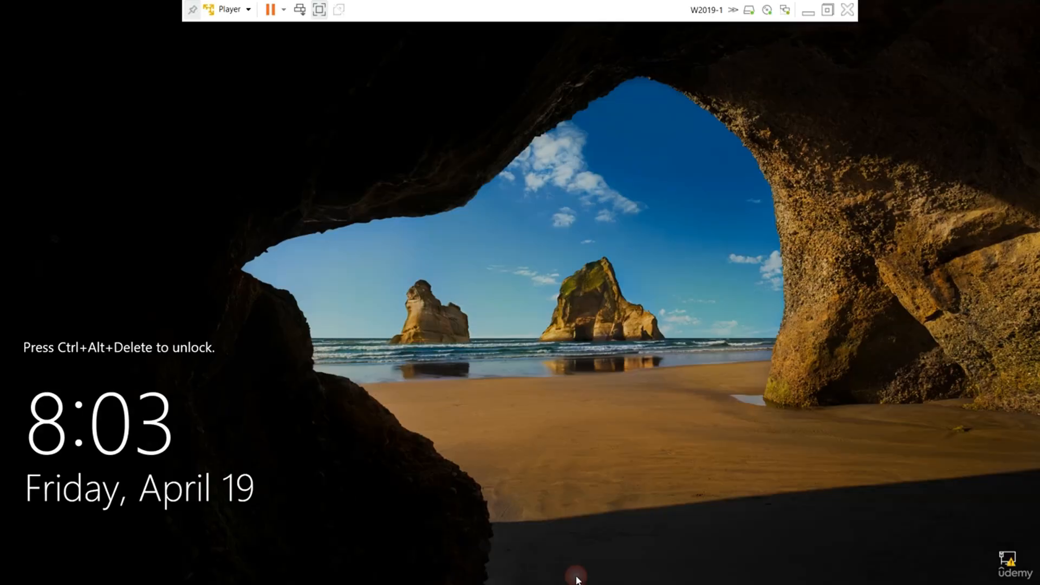
left_click(233, 10)
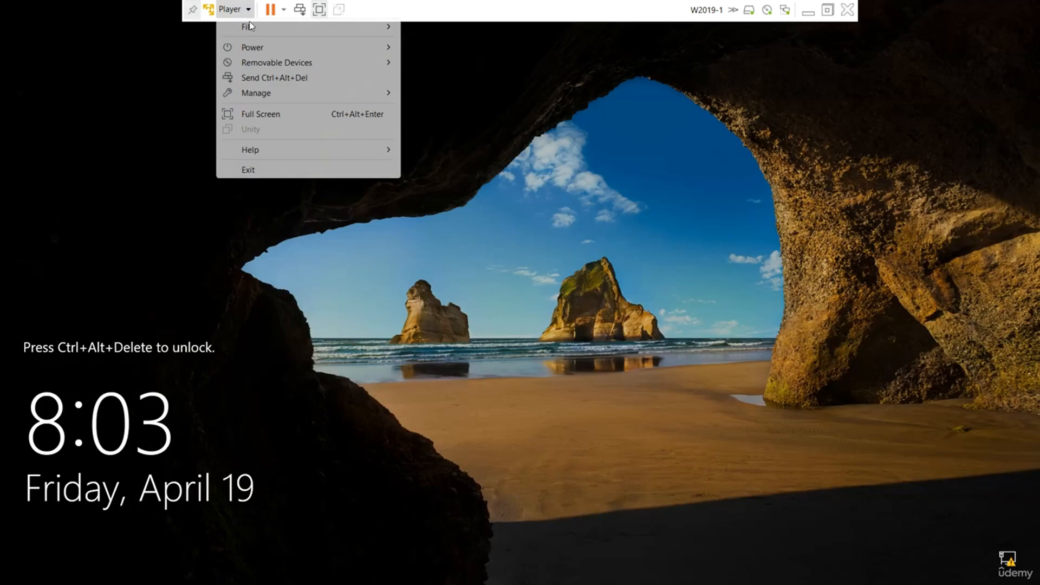
left_click(277, 77)
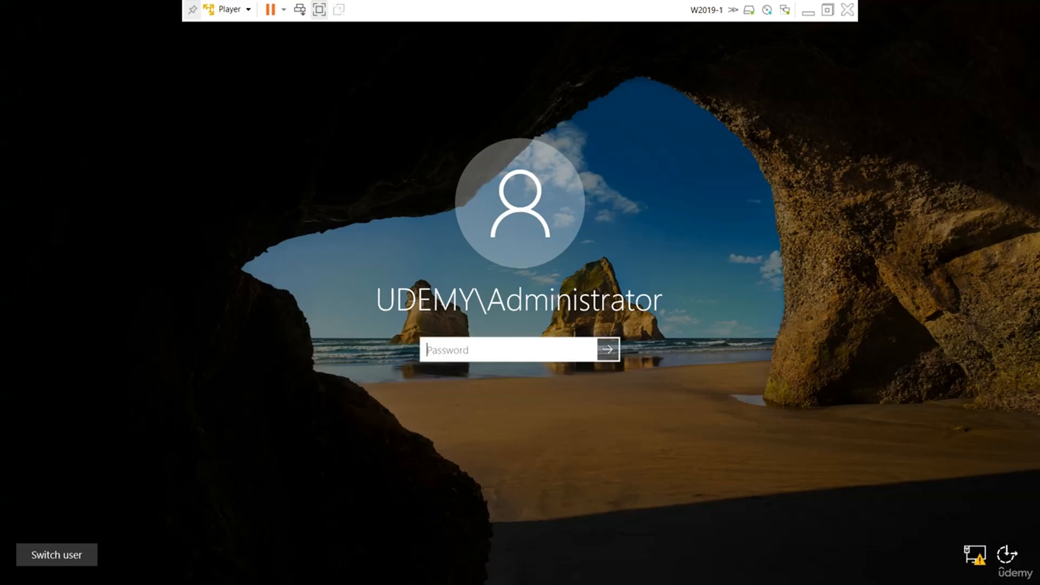
key("Caps_Lock")
type("•")
key("Caps_Lock")
type("•••••")
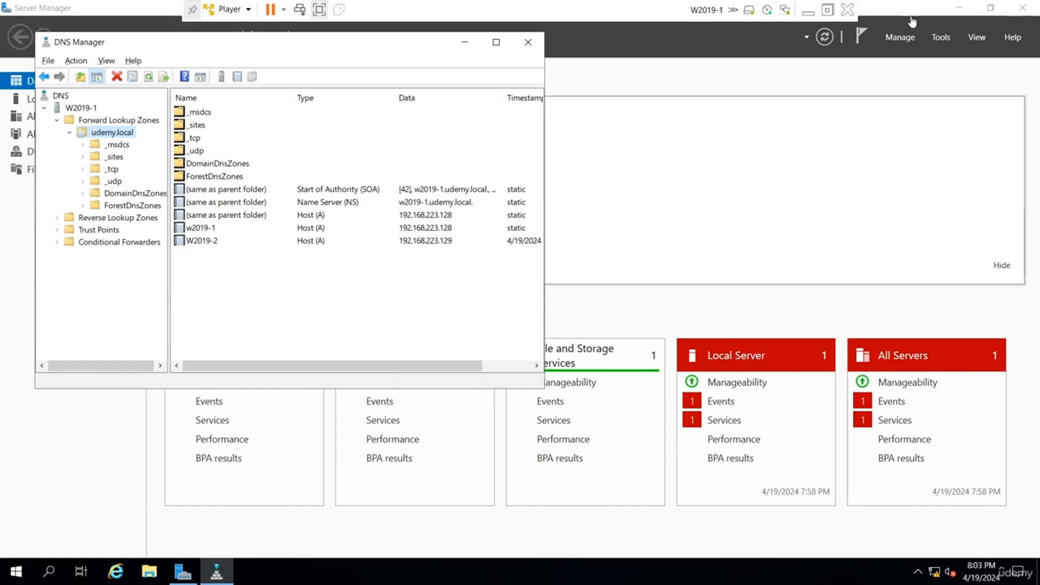
Minimize W2019-1, switch to the W2019-2 virtual machine and unlock it with the domain administrator's account password.
left_click(808, 13)
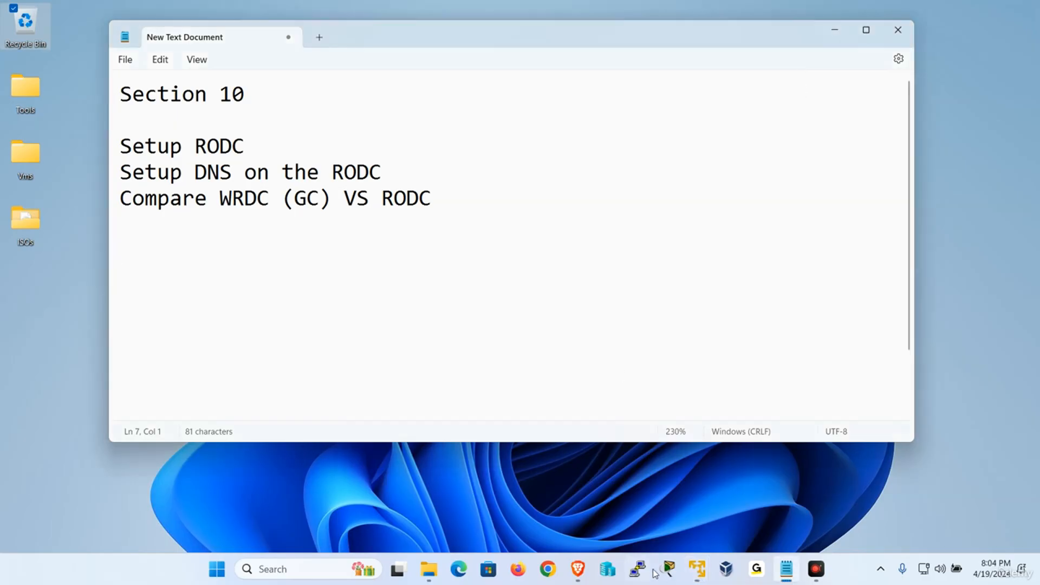
mouse_move(697, 569)
left_click(758, 477)
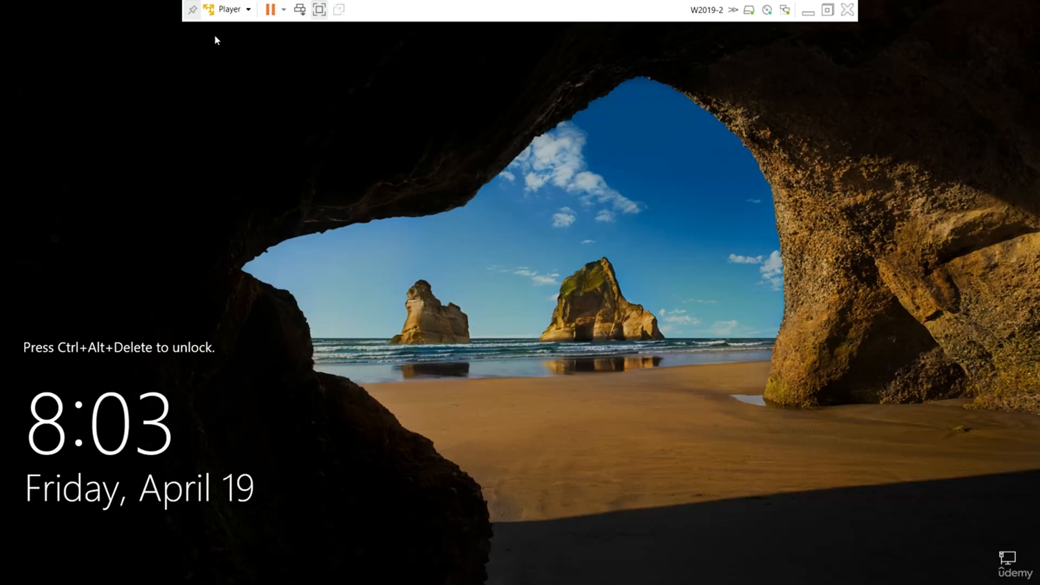
left_click(229, 10)
left_click(271, 78)
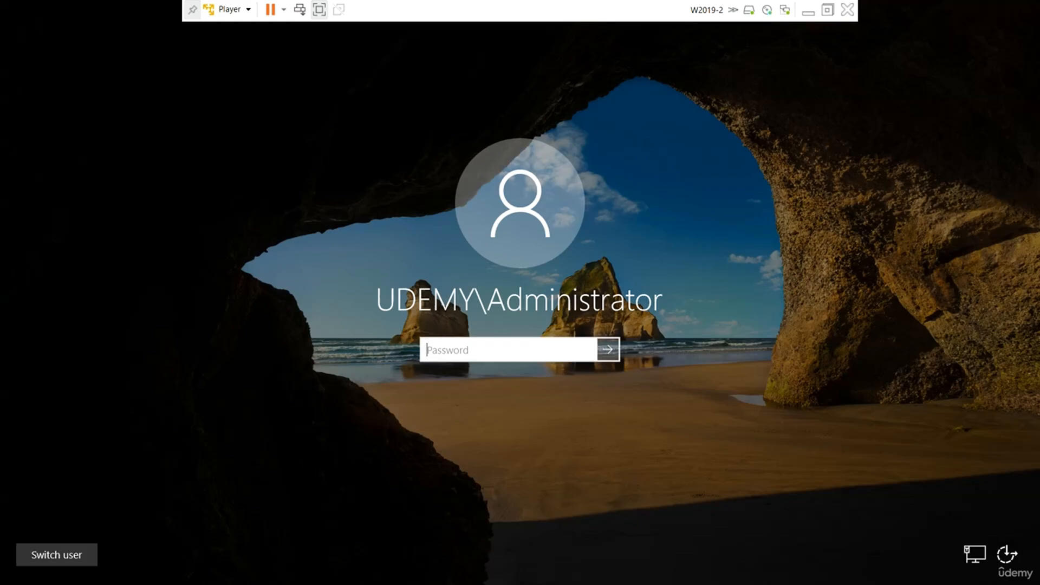
key("Caps_Lock")
type("•")
key("Caps_Lock")
type("••••••••")
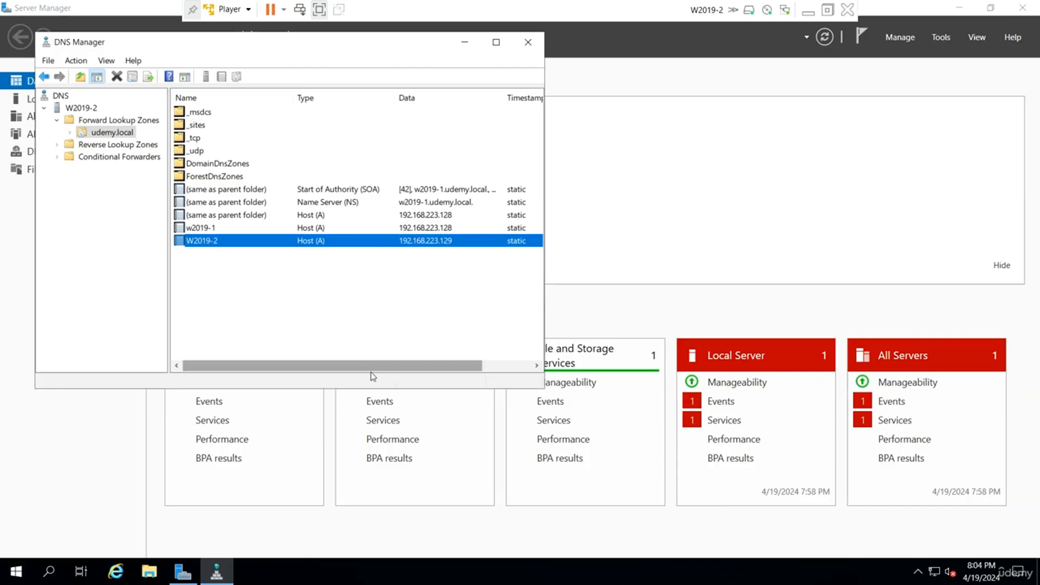
Close DNS Manager on W2019-2 and open Active Directory Users and Computers.
left_click(530, 41)
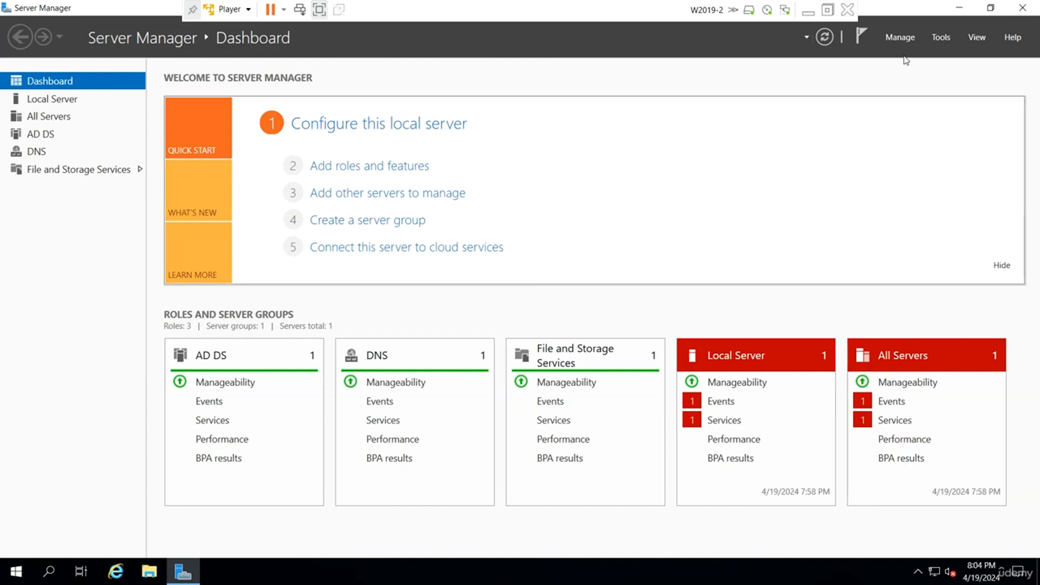
left_click(945, 37)
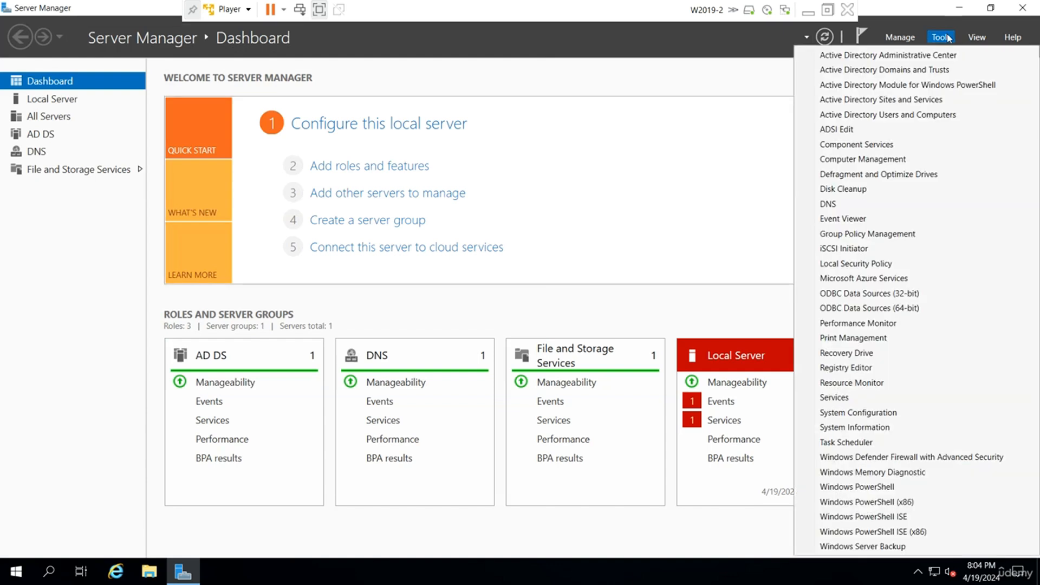
left_click(923, 116)
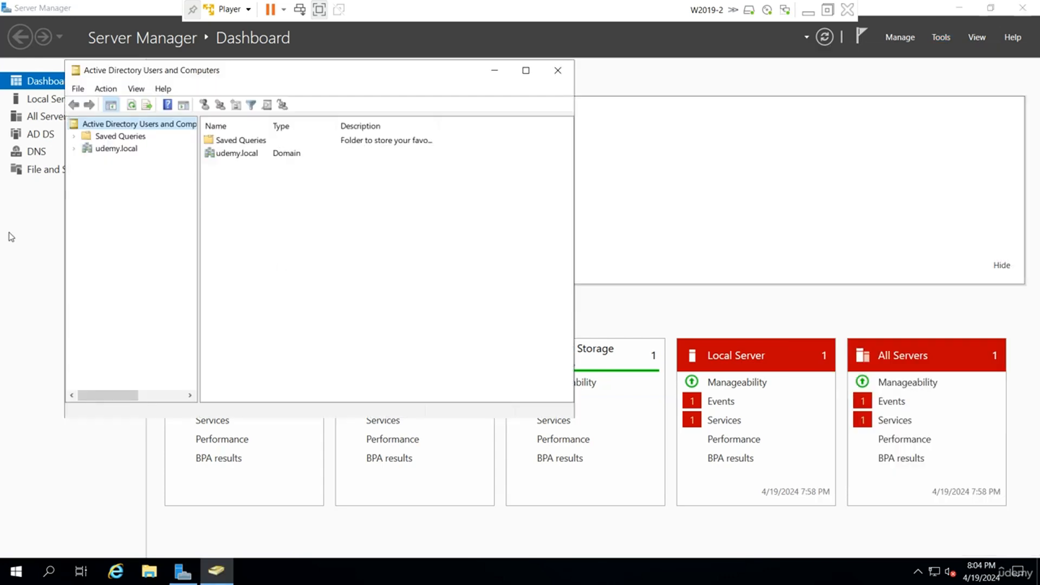
Connect the console to the read-only domain controller W2019-2.udemy.local and display the Users container of udemy.local.
left_click_drag(197, 153, 300, 153)
right_click(232, 125)
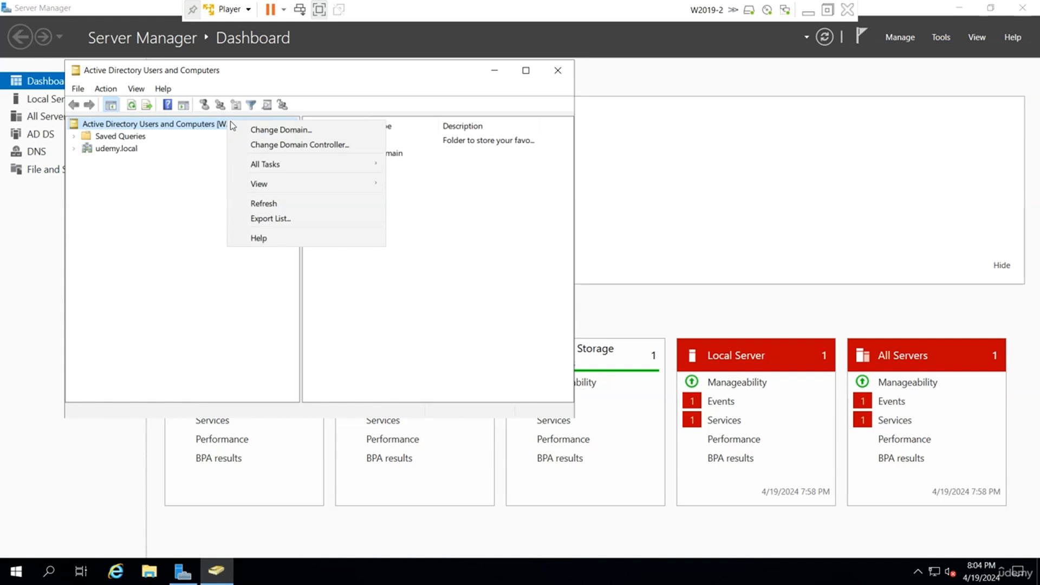
left_click(292, 145)
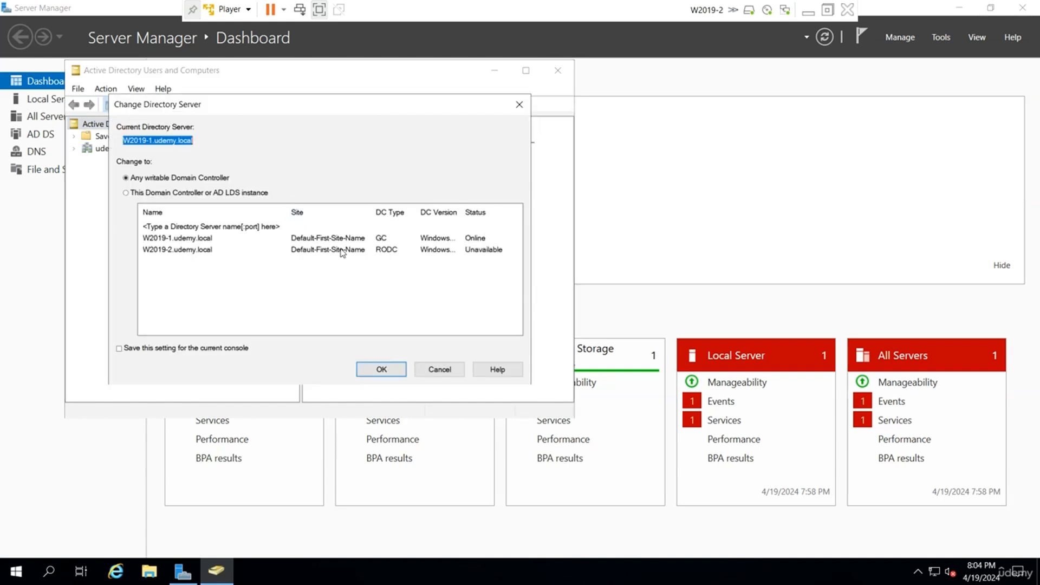
left_click(352, 250)
left_click(380, 373)
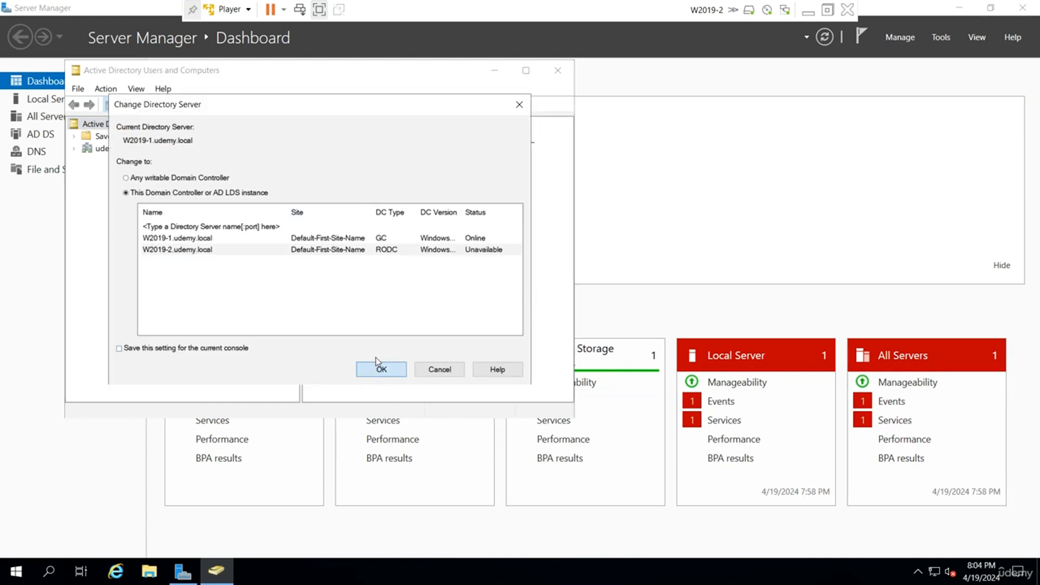
left_click(625, 382)
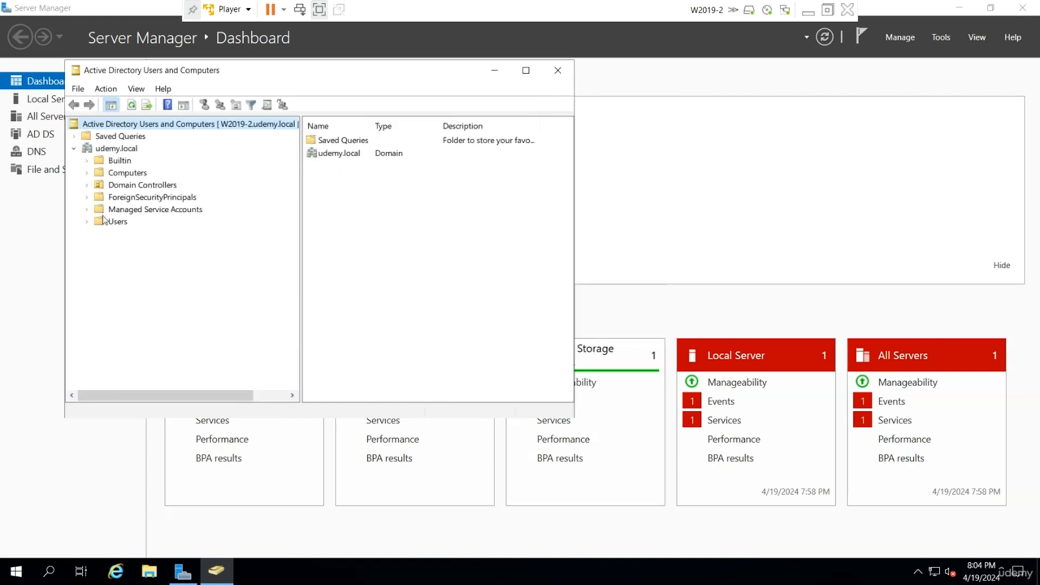
left_click(119, 222)
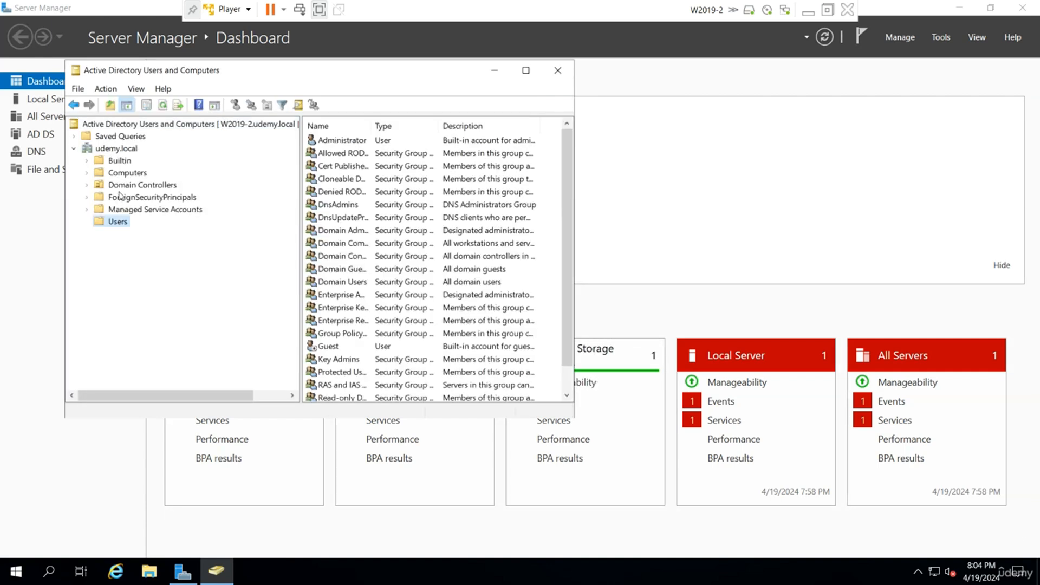
Switch to the W2019-1 virtual machine, open Active Directory Users and Computers, and widen the console tree to read the server name.
left_click(808, 11)
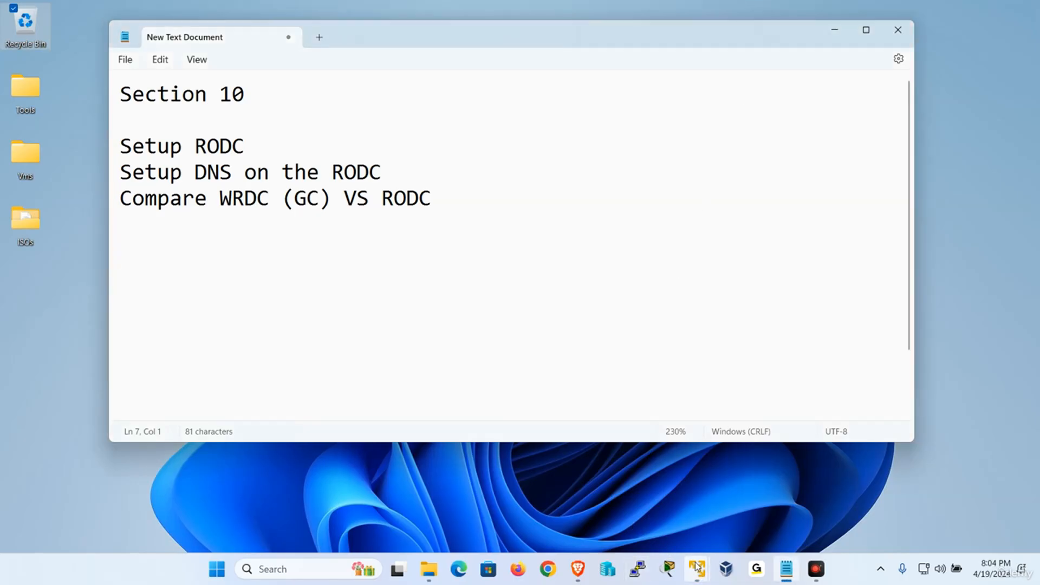
mouse_move(697, 567)
left_click(650, 449)
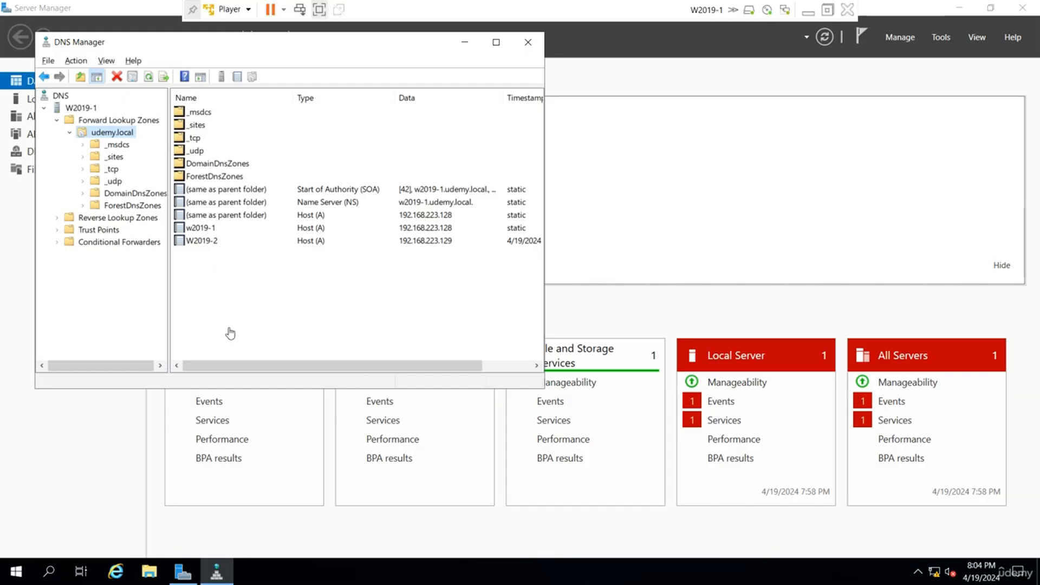
left_click(945, 41)
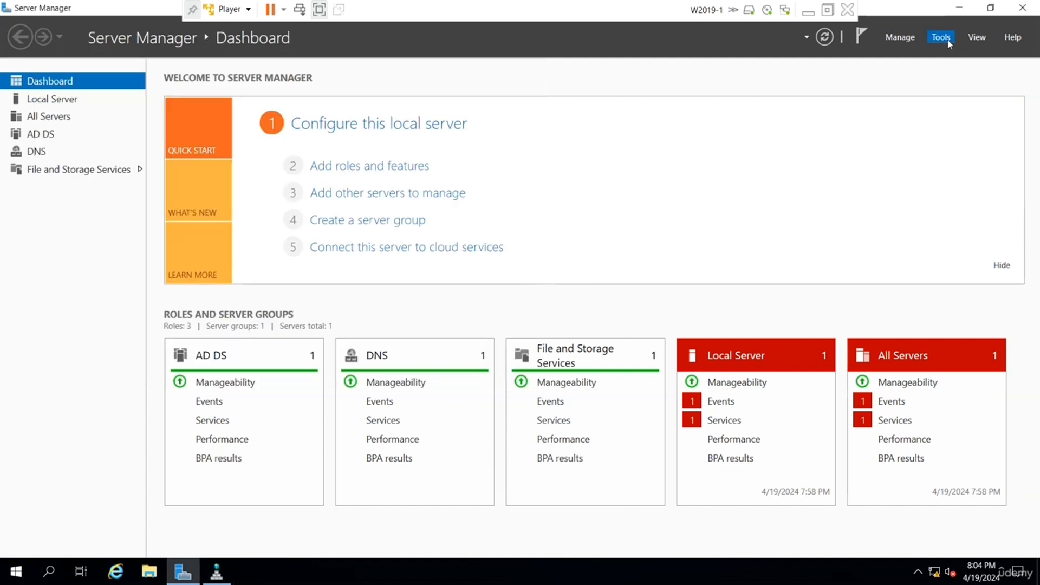
left_click(911, 116)
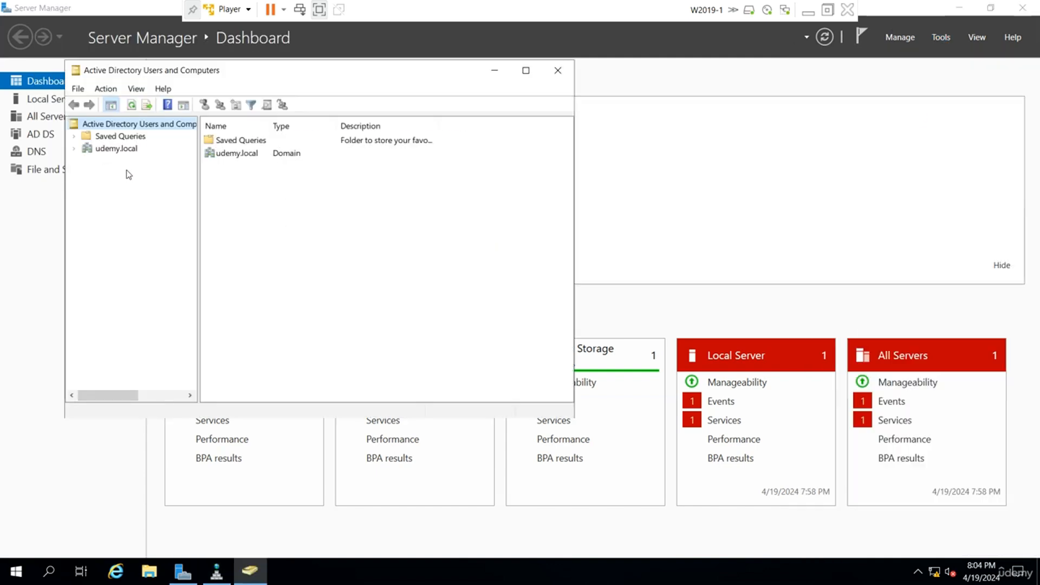
left_click_drag(199, 186, 278, 186)
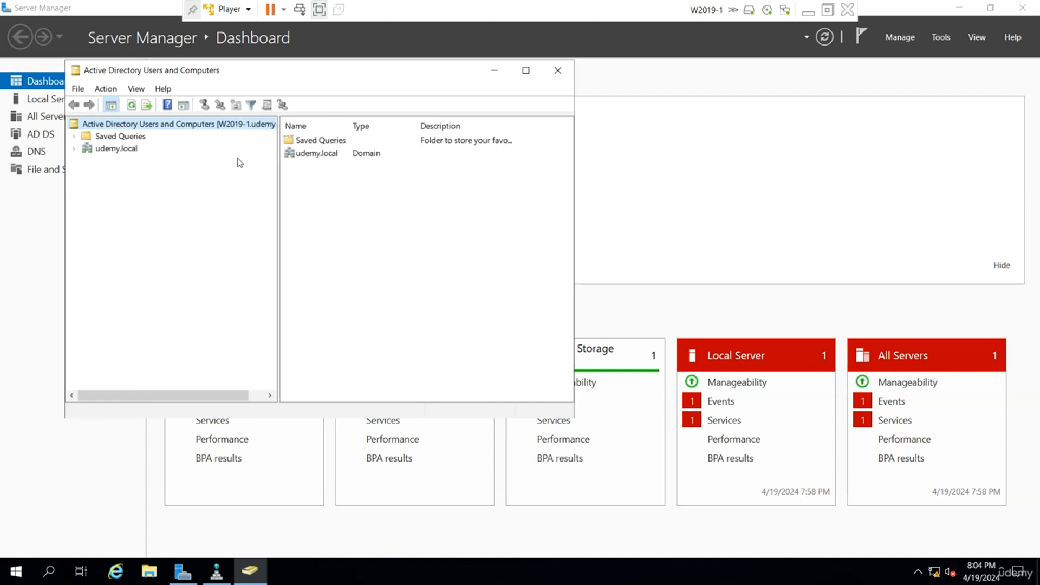
Display the Users container of udemy.local on W2019-1, widen the Name column, and maximize the console.
left_click(102, 150)
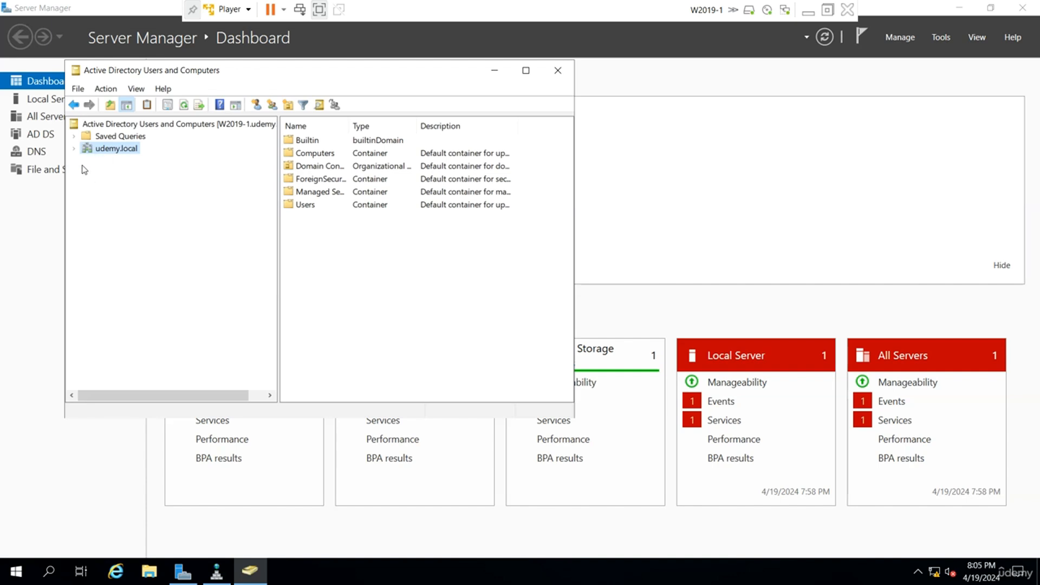
left_click(74, 149)
left_click(117, 223)
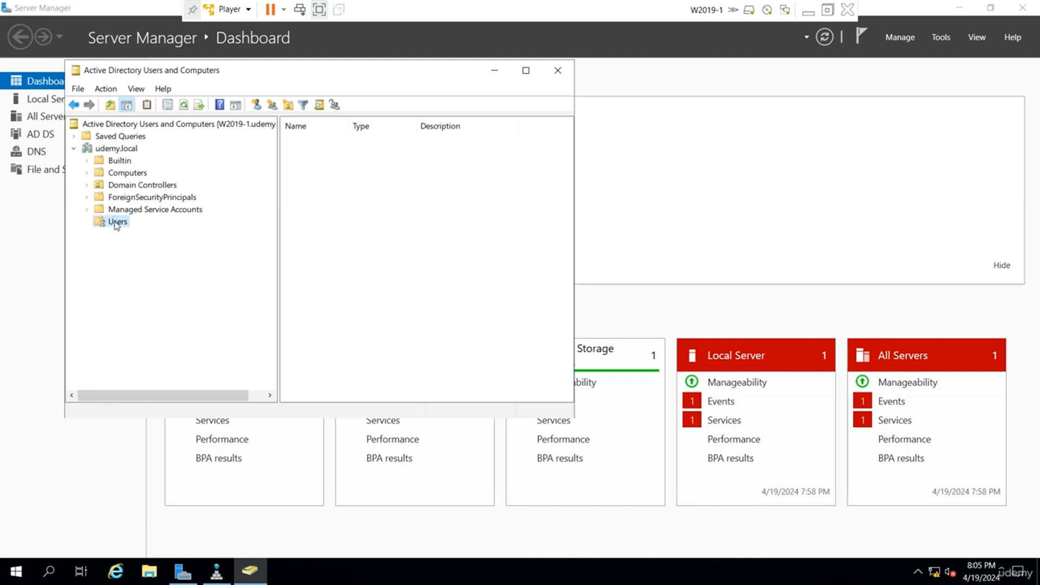
left_click_drag(351, 125, 405, 125)
left_click(526, 71)
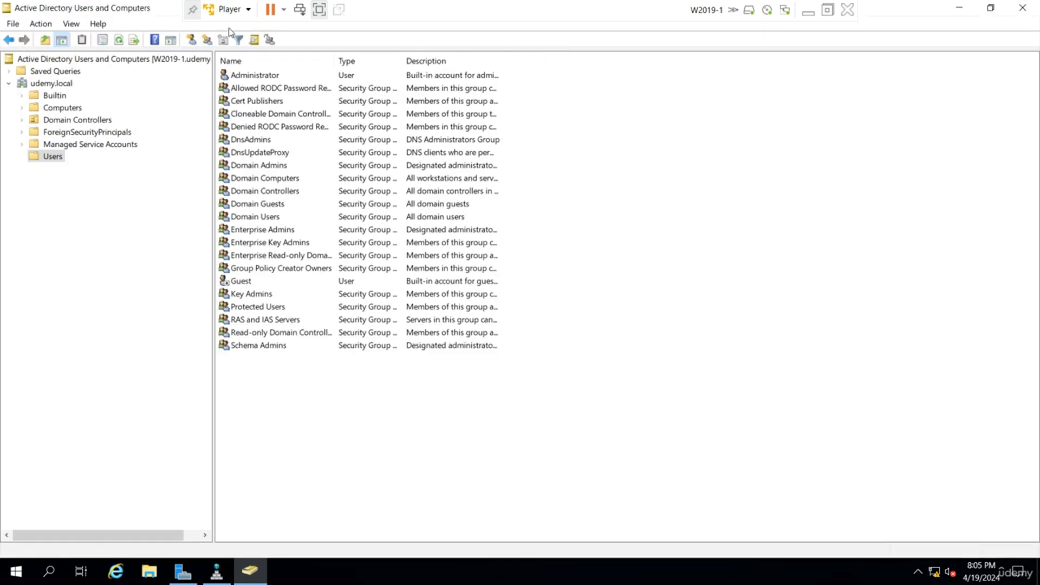
Start a new user in the Users container with the first name user1 and fill in its logon name.
left_click(192, 40)
type("user1")
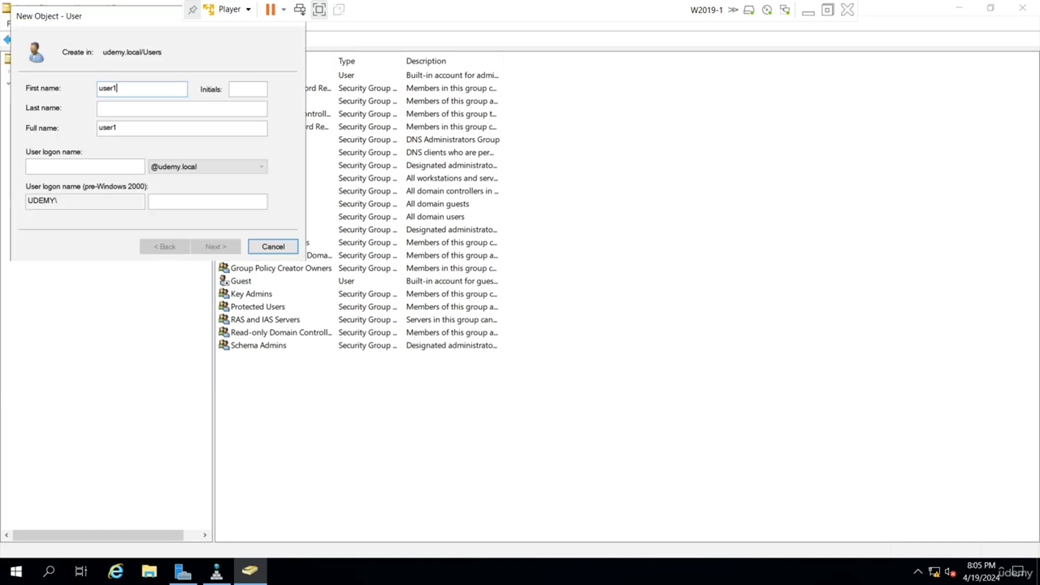
type("user1")
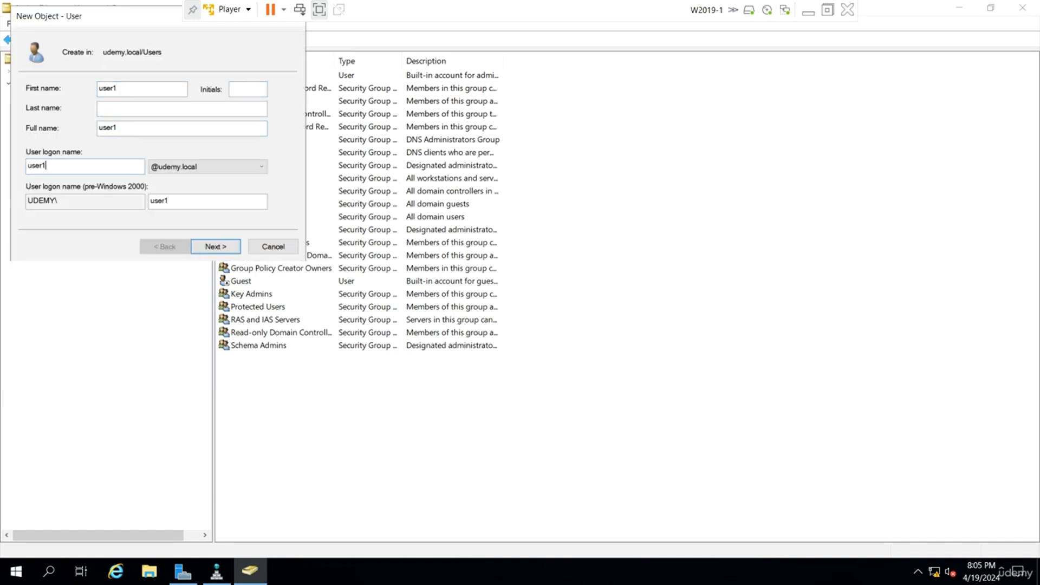
key("Return")
Enter and confirm the new user's password, turn off the forced password change at next logon, and finish creating user1.
key("Caps_Lock")
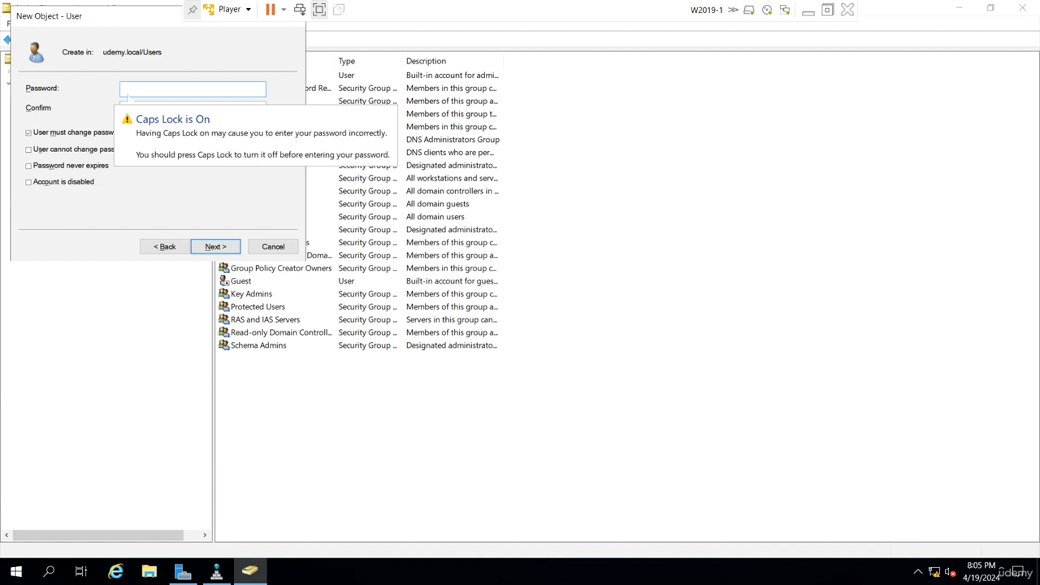
type("•")
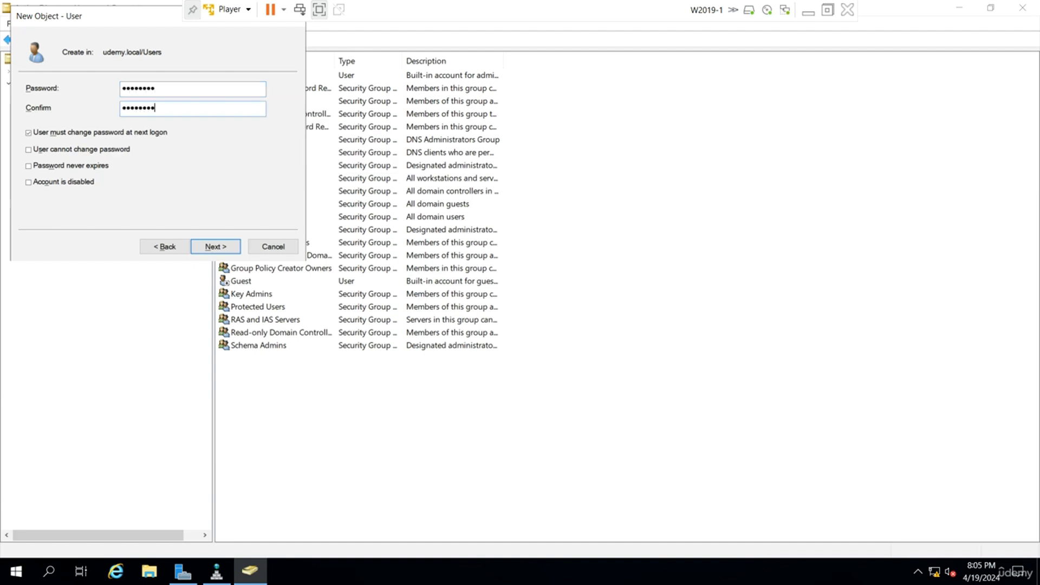
left_click(45, 132)
left_click(227, 248)
left_click(225, 245)
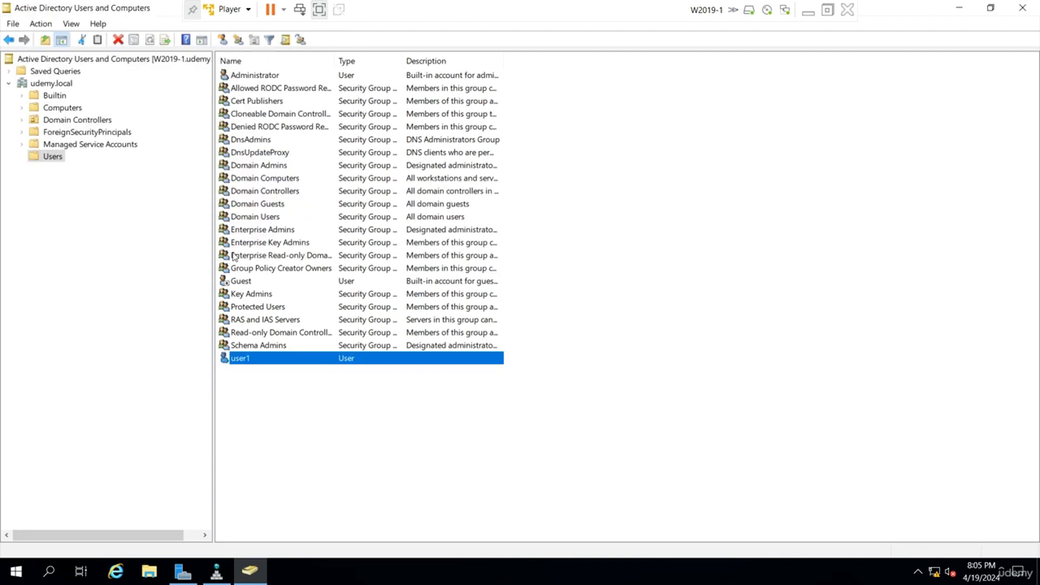
Copy user1 in the Users container as a new user with the first name and logon name user2.
right_click(241, 361)
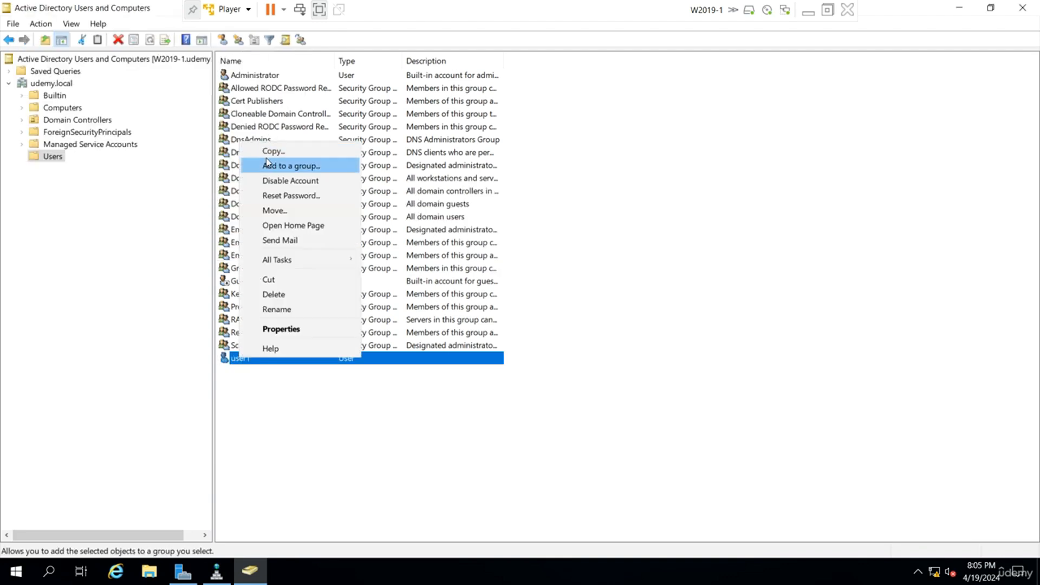
left_click(274, 149)
type("use")
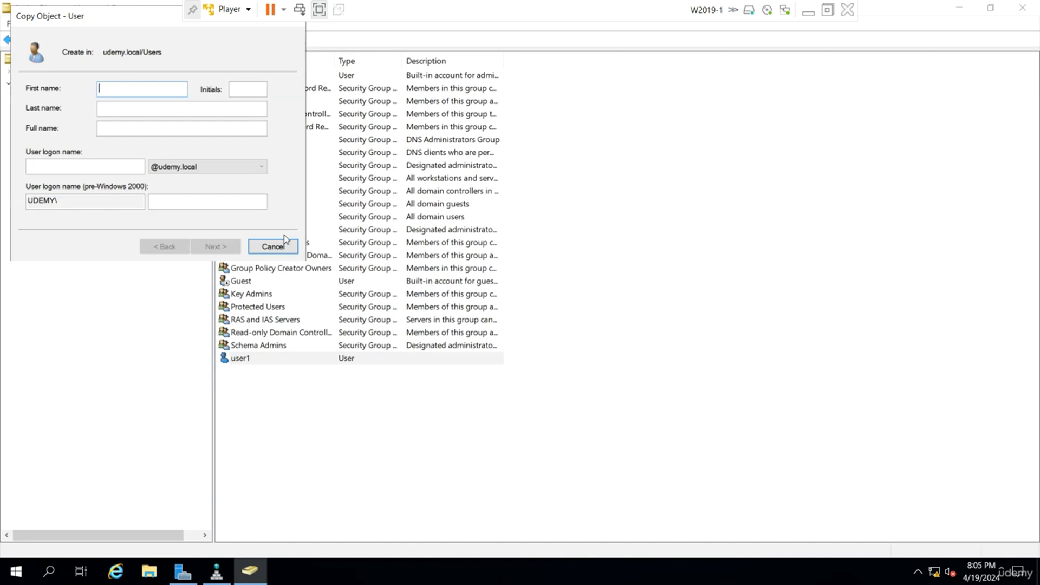
key("Tab")
key("Tab")
type("user2")
key("Return")
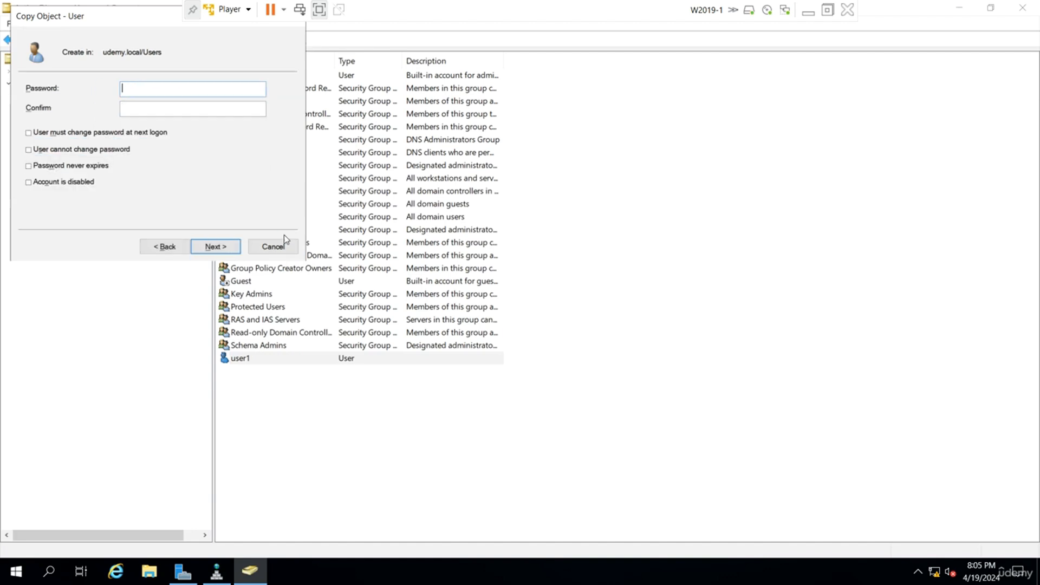
Enter and confirm the new user's password and finish creating user2.
key("Caps_Lock")
type("•••")
key("Return")
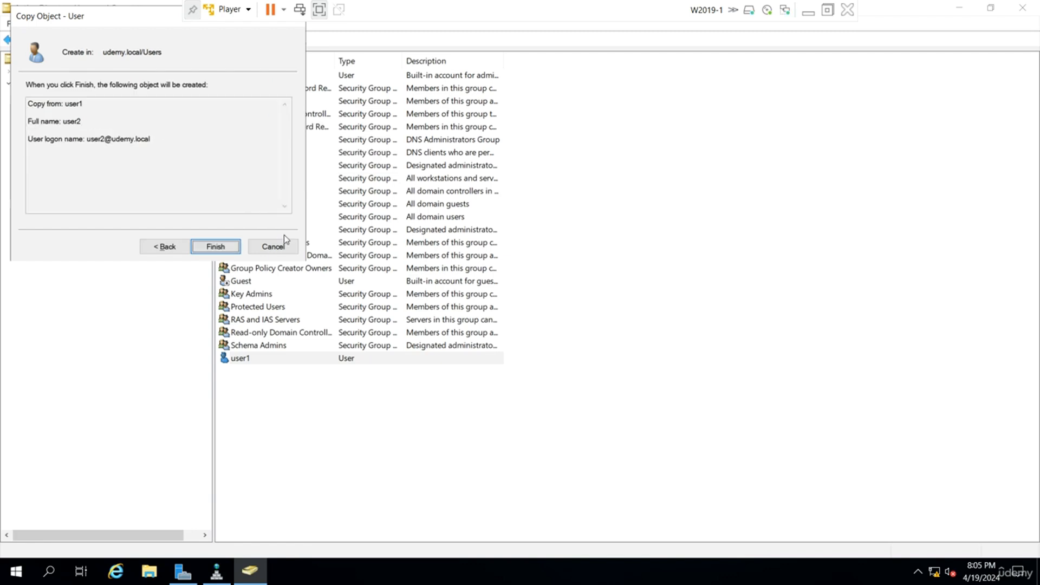
key("Return")
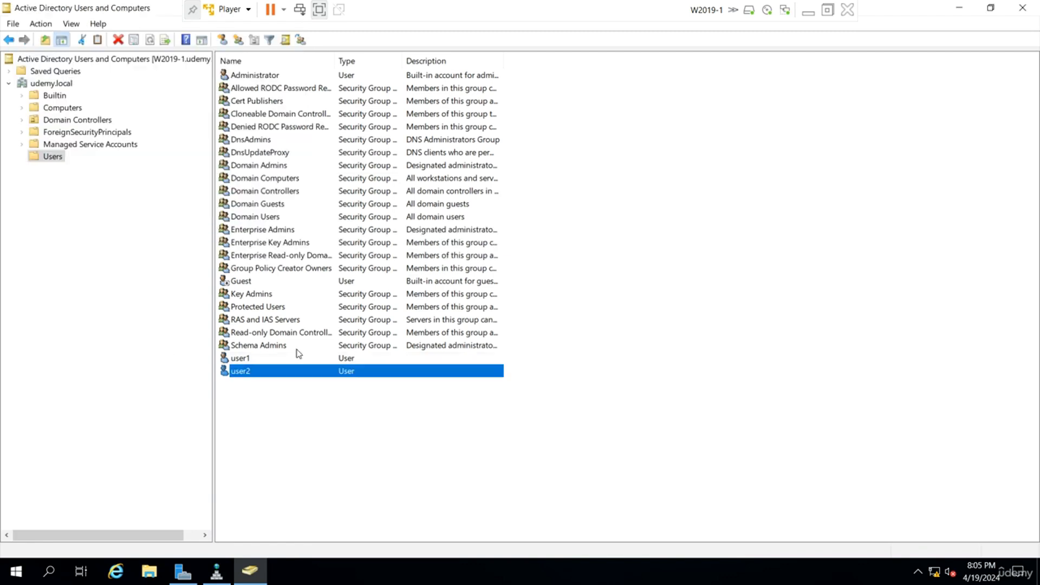
Add user1 and user2 as members of the Allowed RODC Password Replication Group.
left_click(304, 93)
double_click(305, 96)
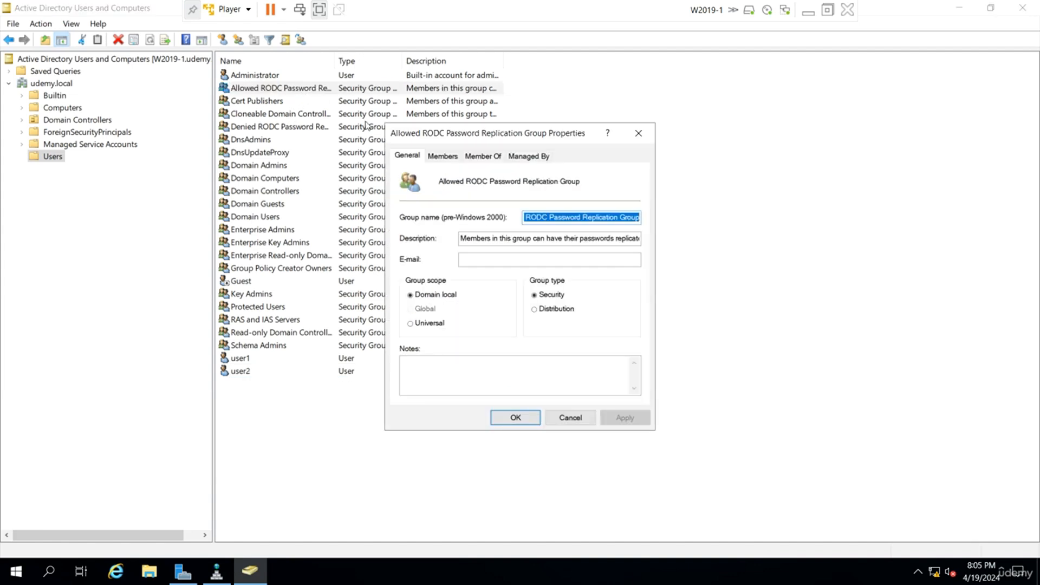
left_click(448, 155)
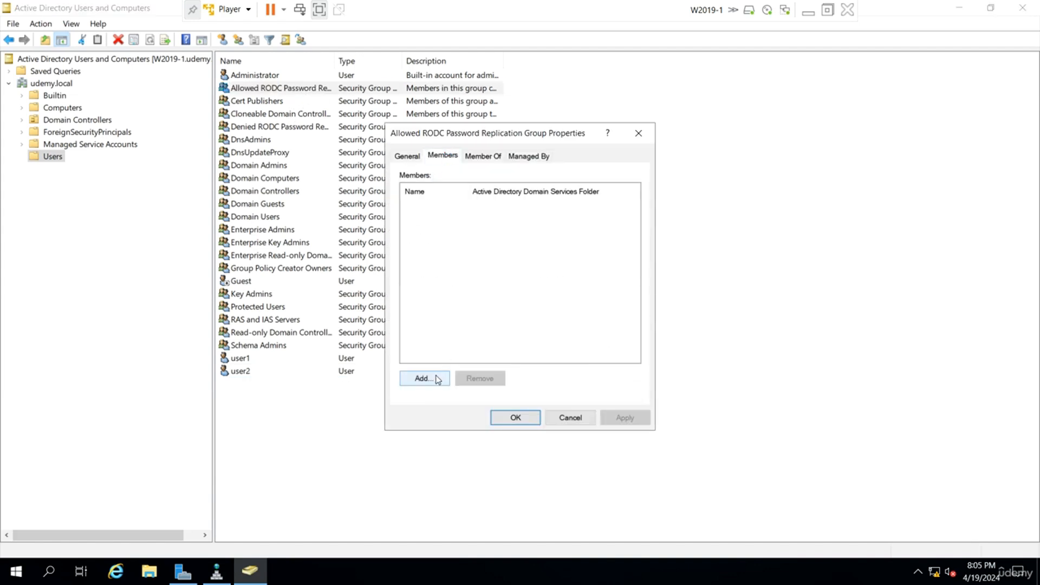
left_click(436, 378)
type("u")
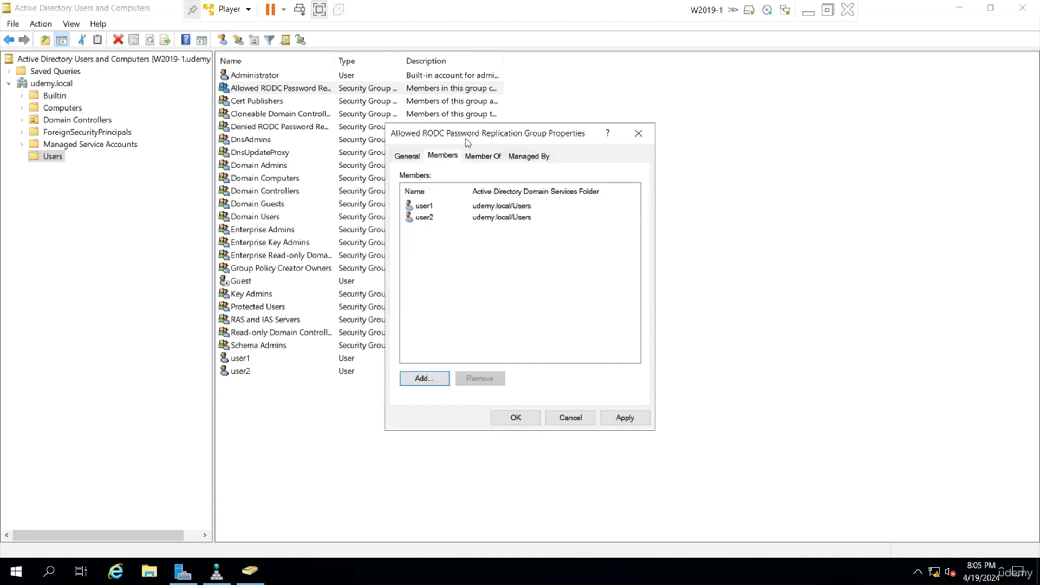
left_click(517, 420)
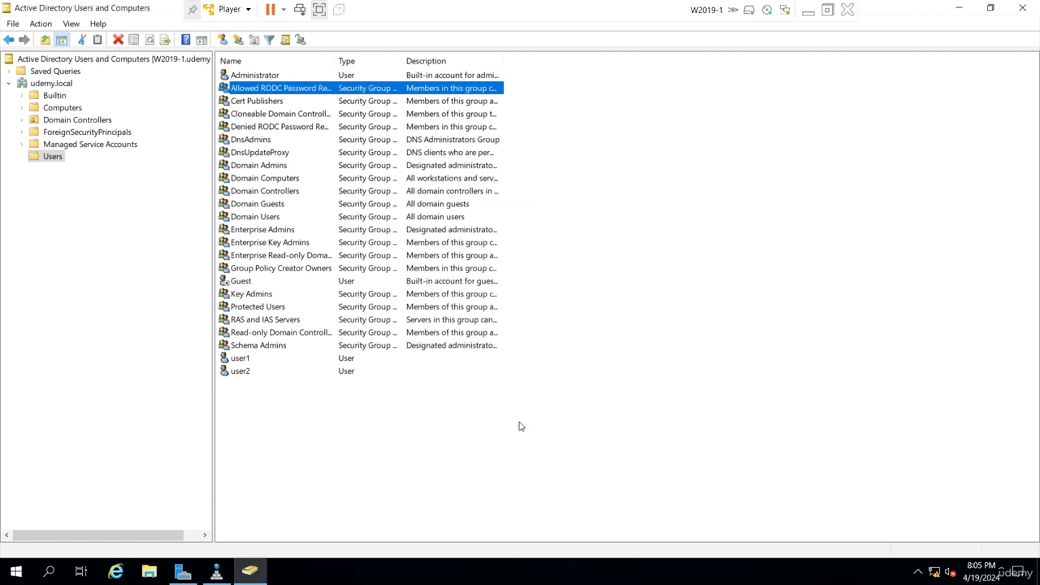
Compare the properties of W2019-1 and W2019-2 in the Domain Controllers container, moving their dialogs apart.
left_click(90, 121)
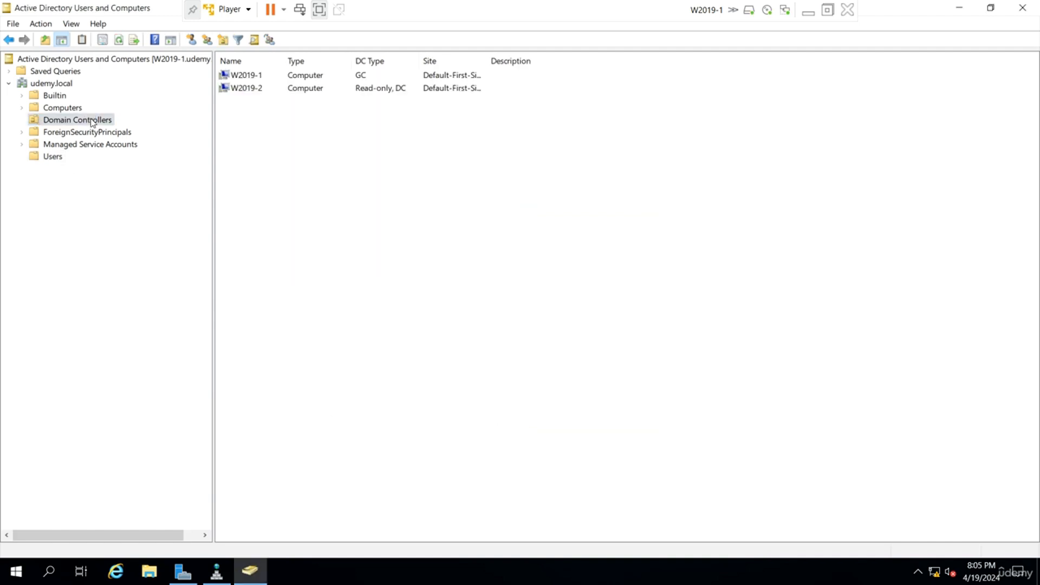
double_click(418, 88)
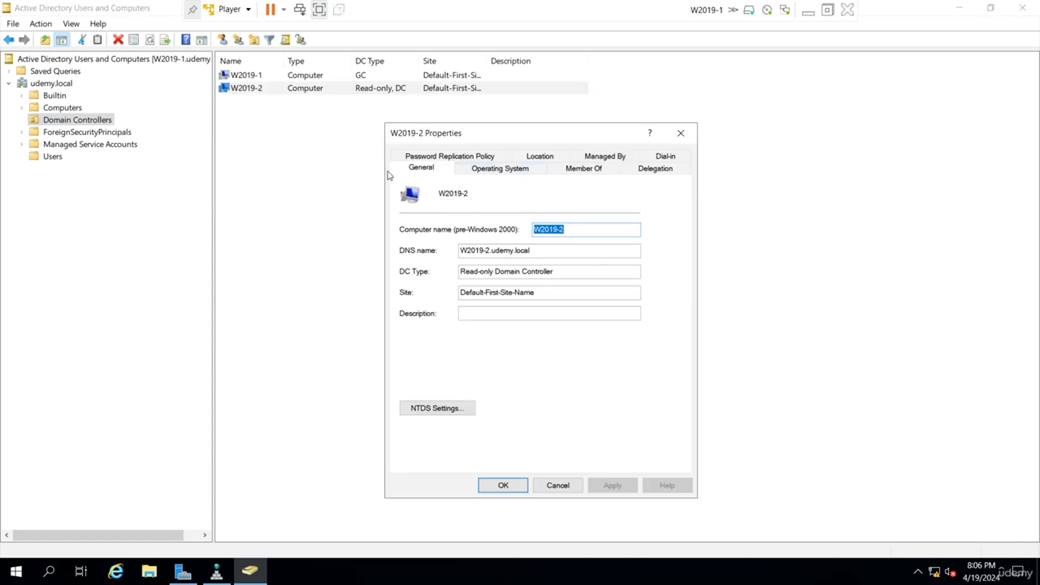
double_click(337, 78)
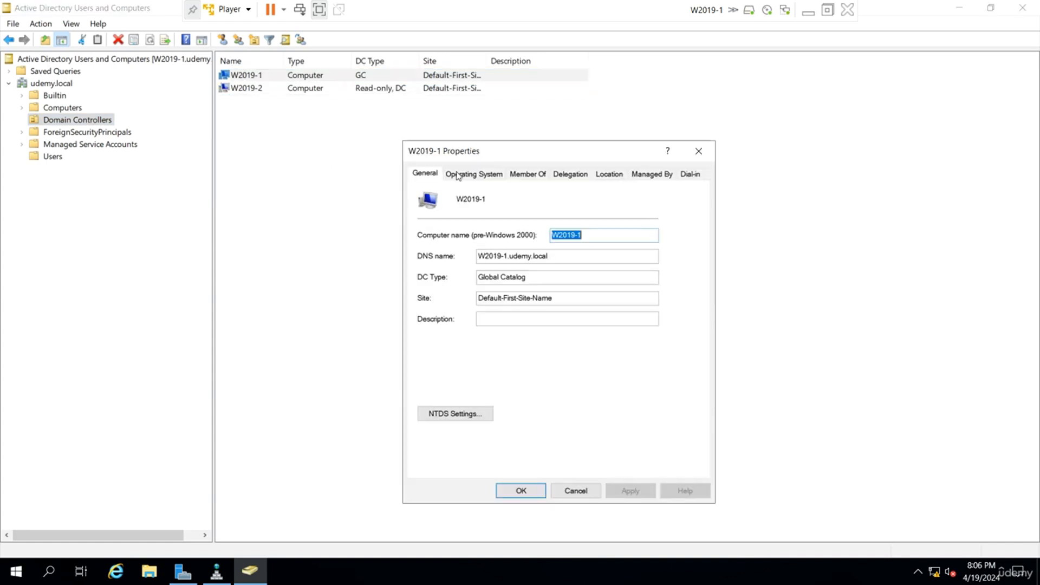
left_click_drag(548, 151, 450, 151)
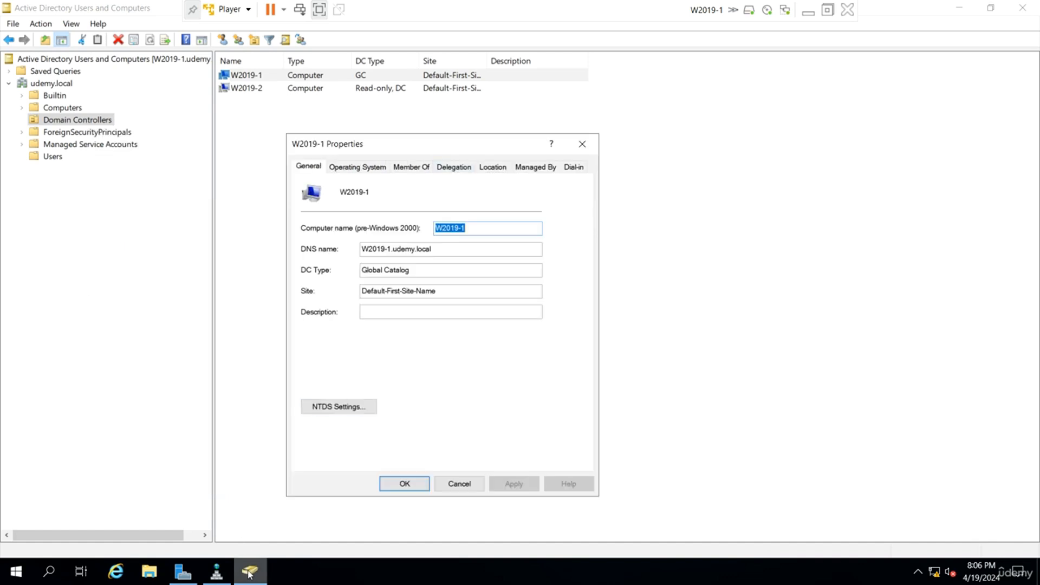
double_click(274, 90)
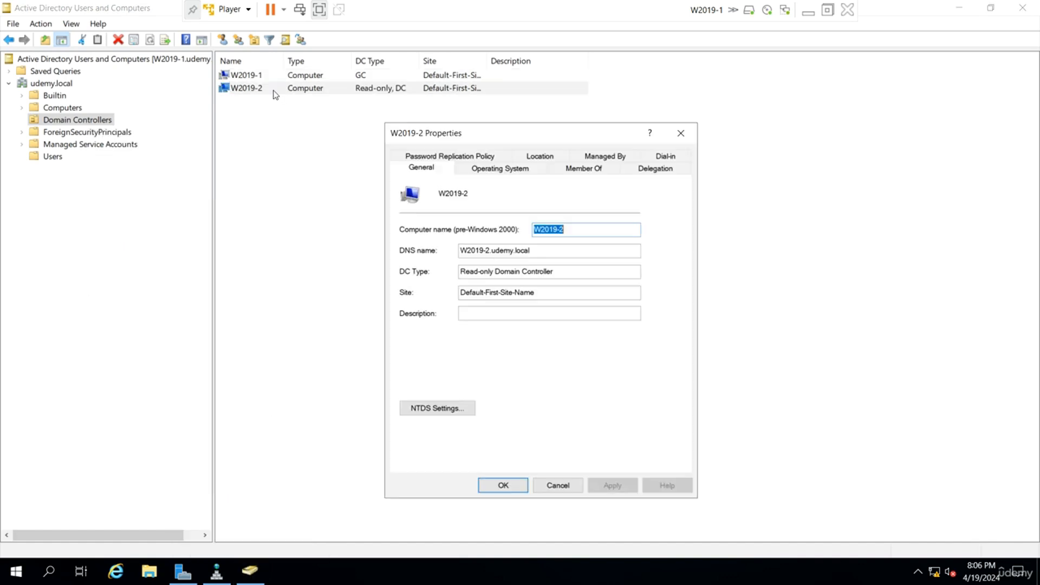
left_click_drag(515, 140, 571, 133)
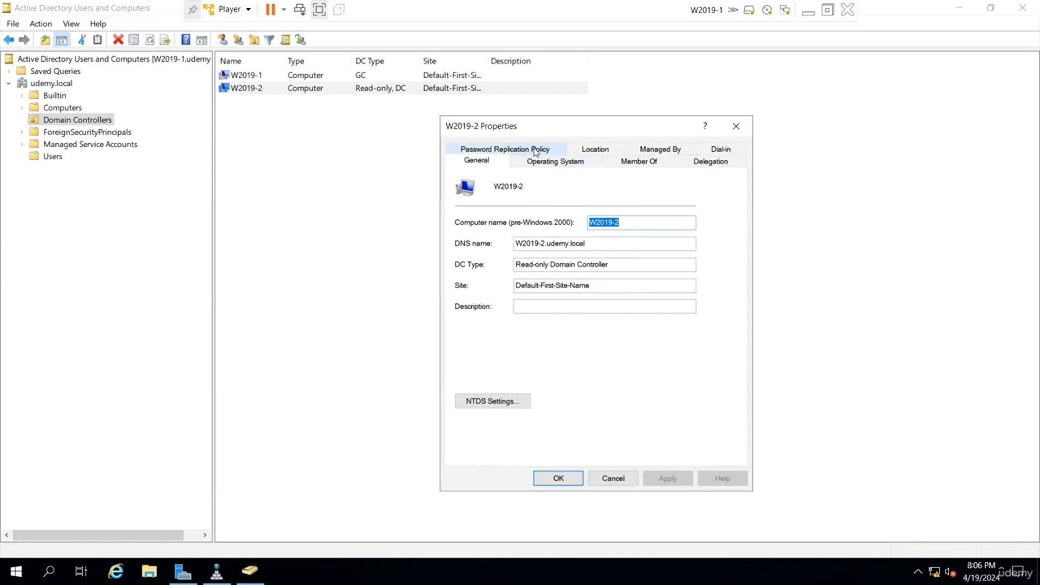
double_click(327, 78)
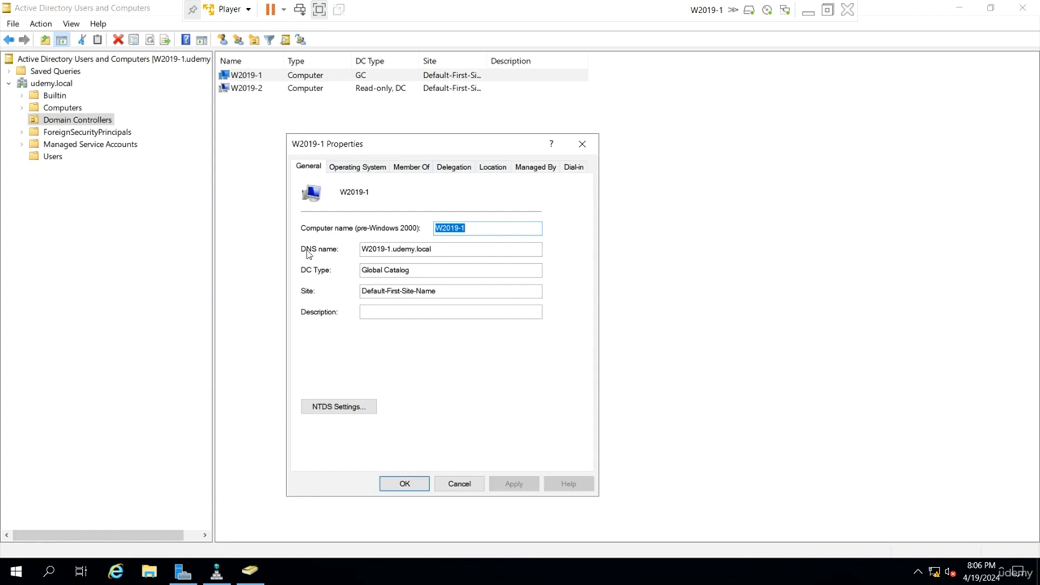
Examine the Password Replication Policy of W2019-2, selecting the Allowed RODC group and widening the Name column.
double_click(271, 88)
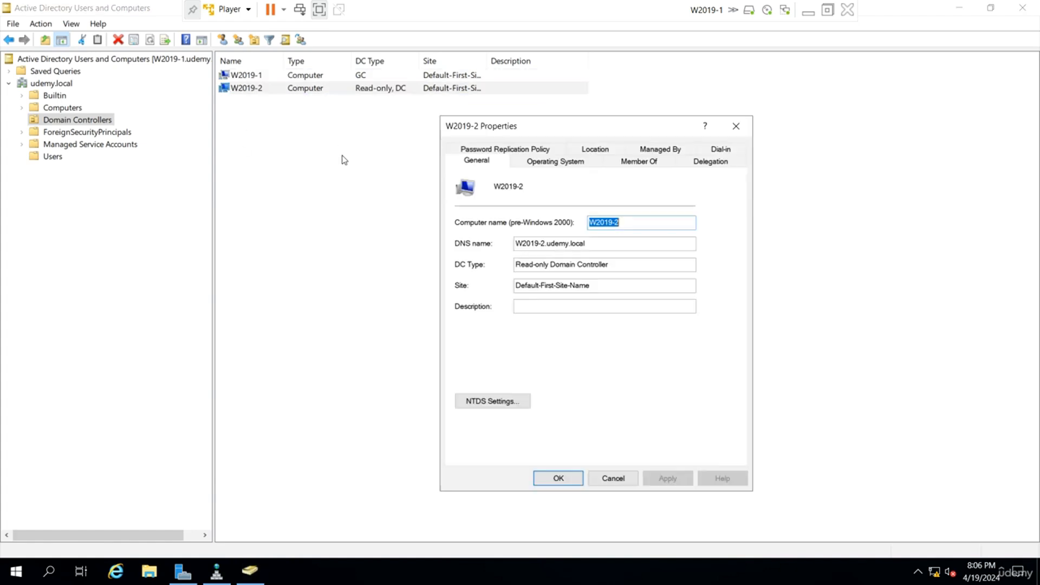
left_click(515, 147)
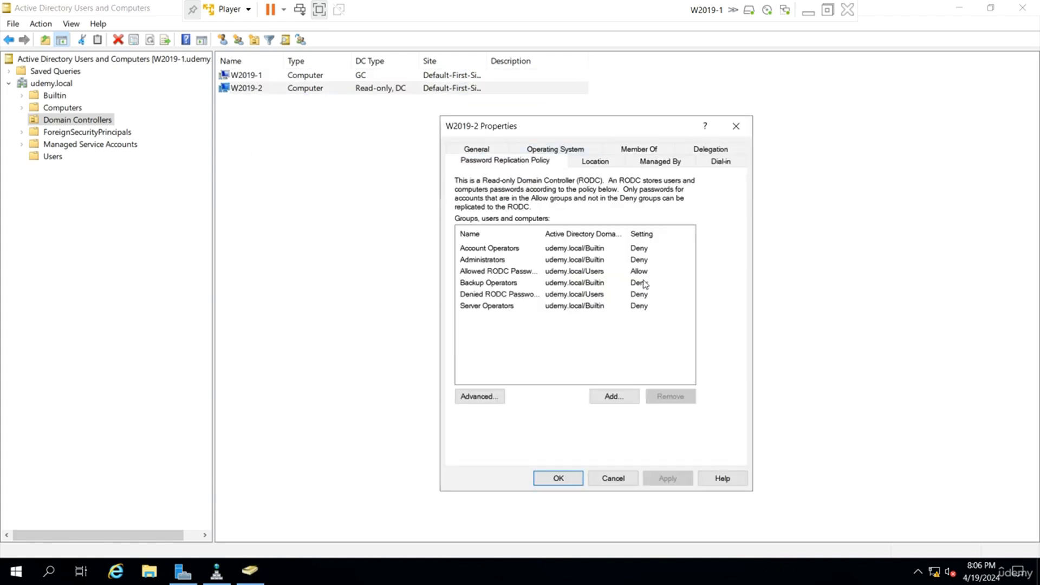
left_click(581, 275)
left_click_drag(542, 234, 579, 233)
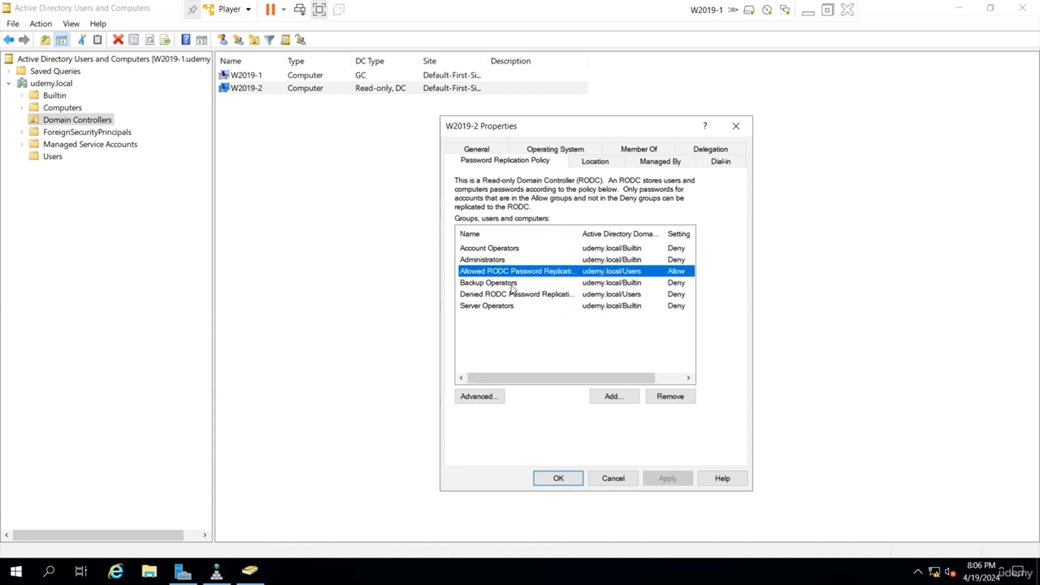
Prepopulate the passwords of user1 and user2 on W2019-2 through its advanced password replication policy.
left_click(481, 400)
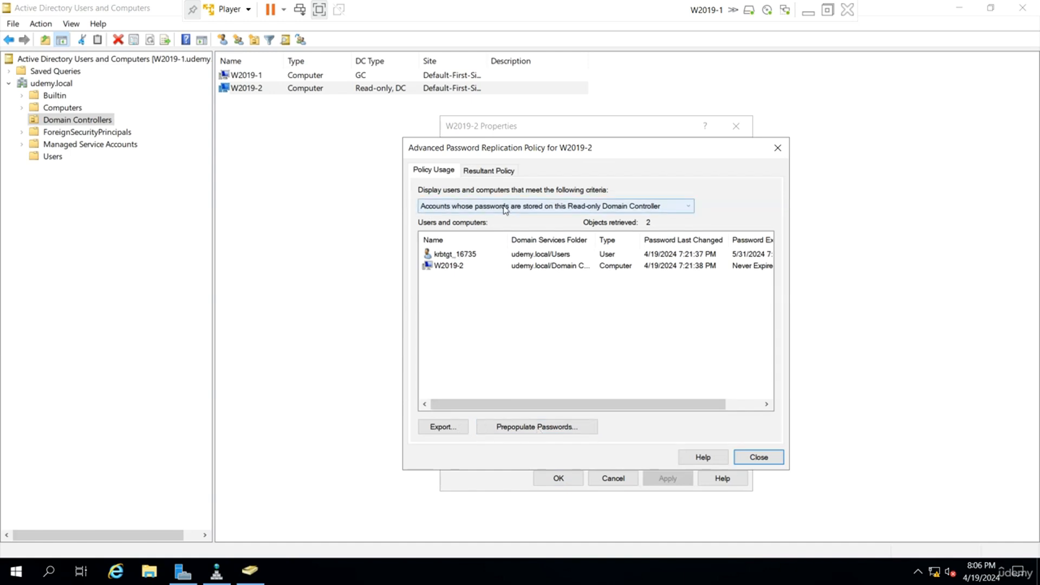
left_click(554, 428)
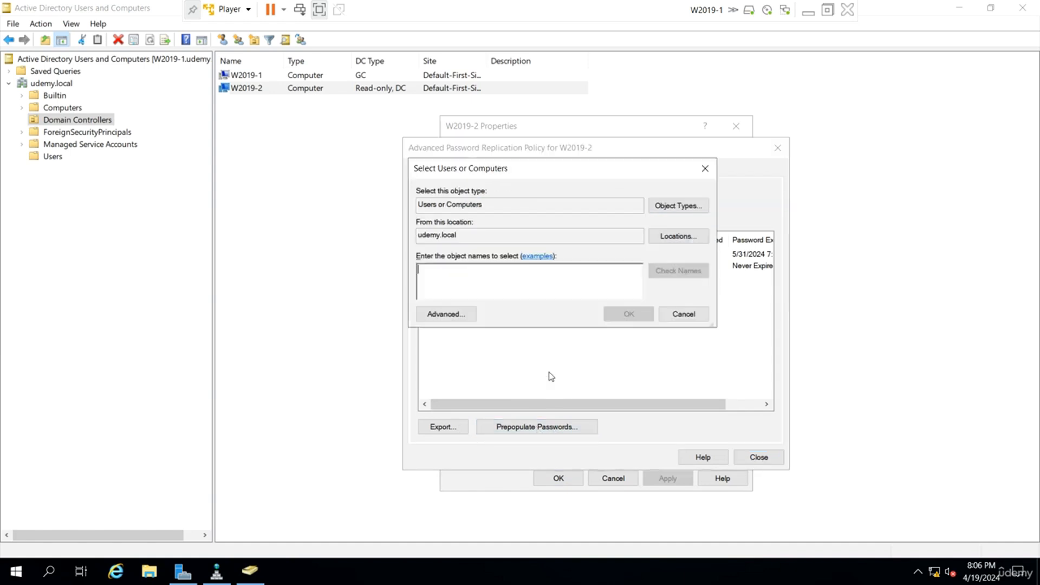
type("user1")
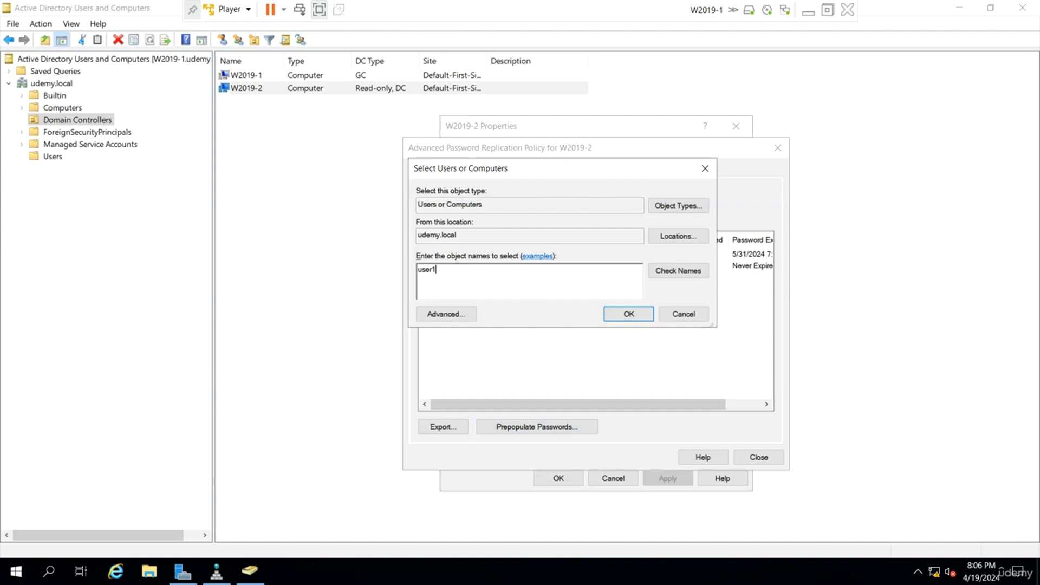
type(";user")
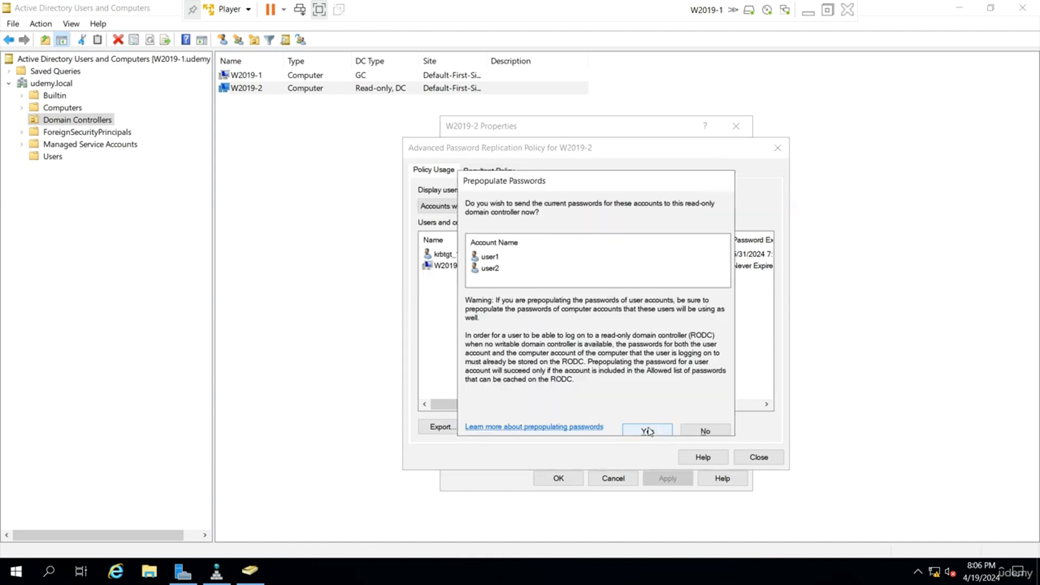
left_click(649, 430)
left_click(617, 383)
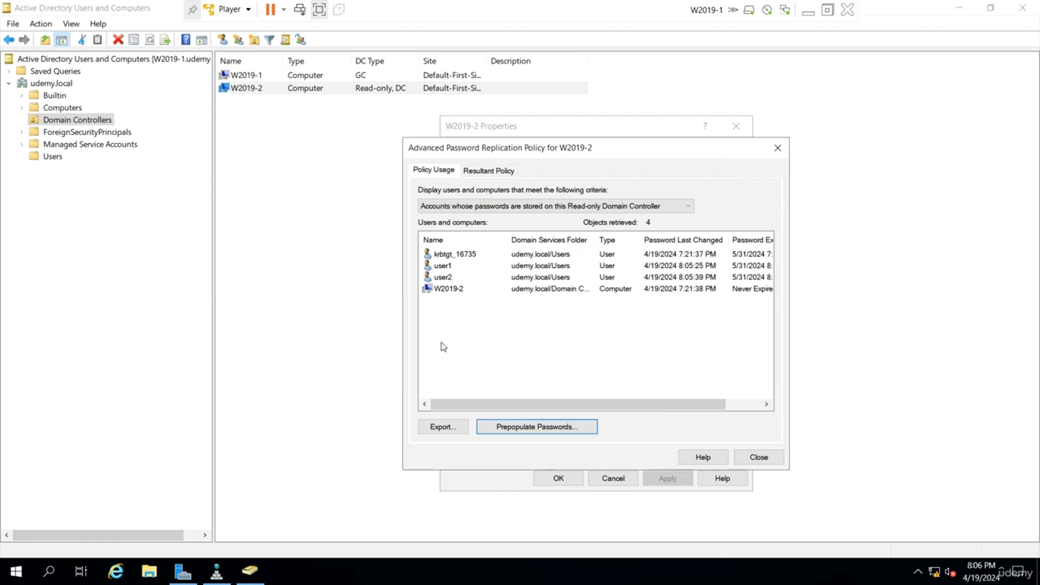
Check user1 and user2 among the accounts whose passwords are stored on W2019-2, and close its properties.
left_click(449, 266)
left_click(447, 278)
left_click(448, 267)
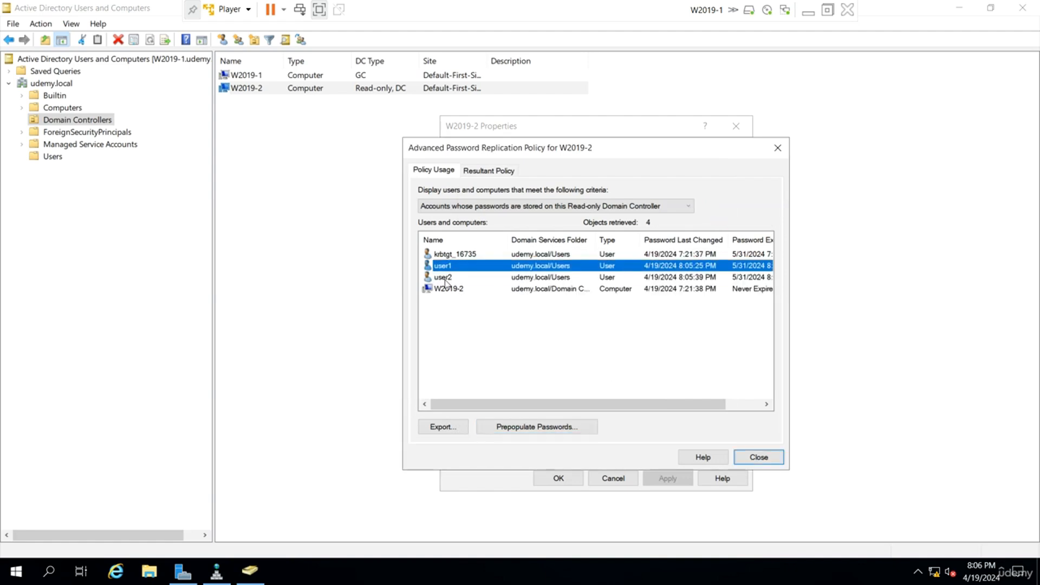
left_click(448, 279)
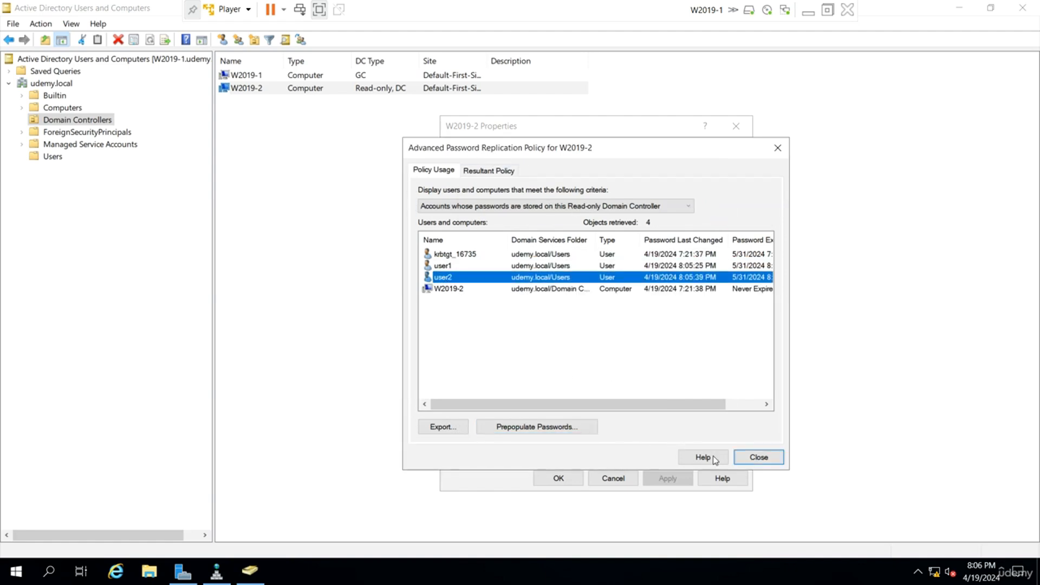
left_click(756, 457)
left_click(566, 480)
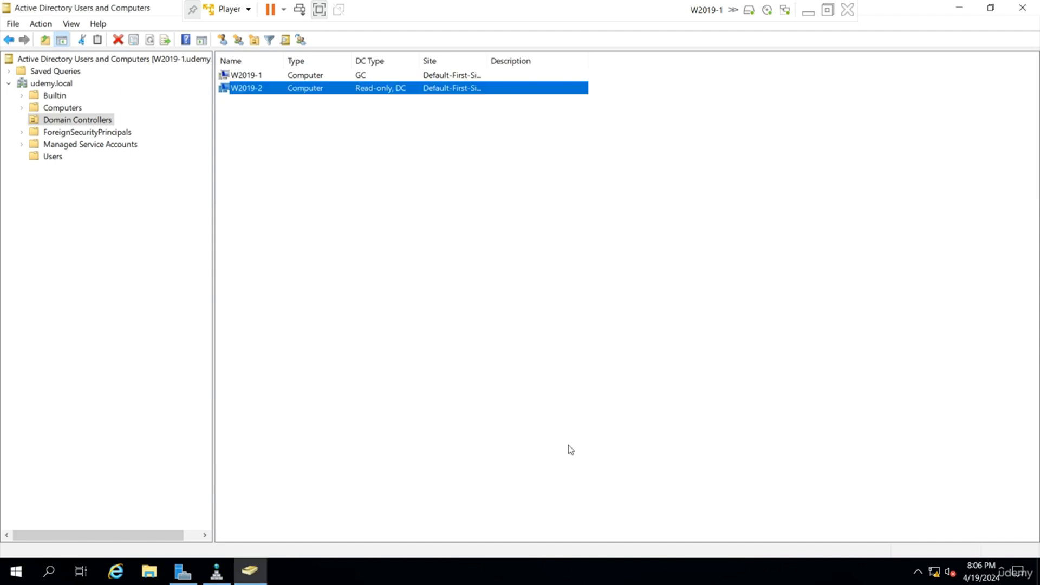
Switch to Server Manager and open Active Directory Sites and Services.
left_click(183, 571)
left_click(946, 39)
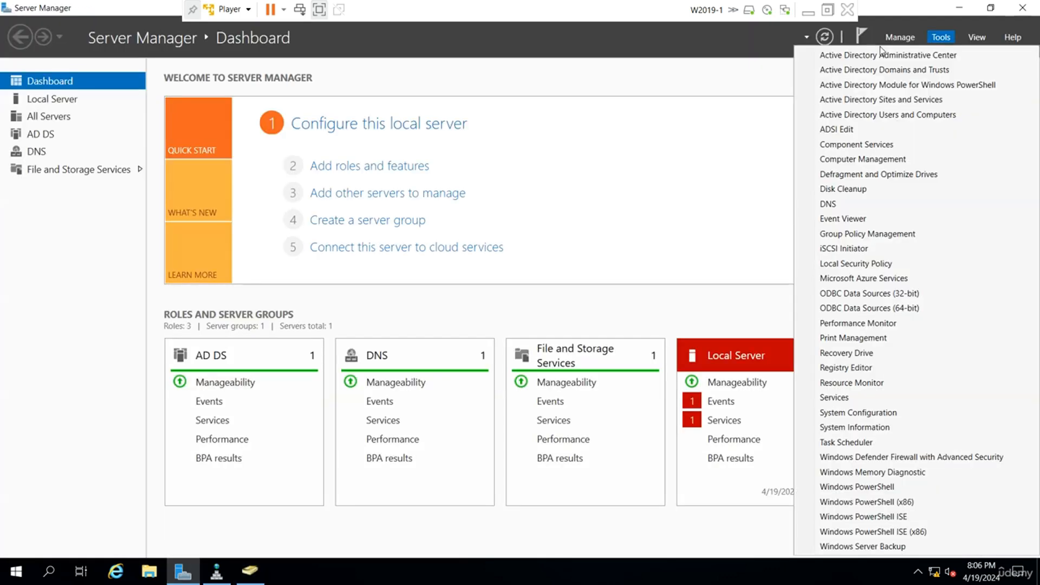
left_click(878, 101)
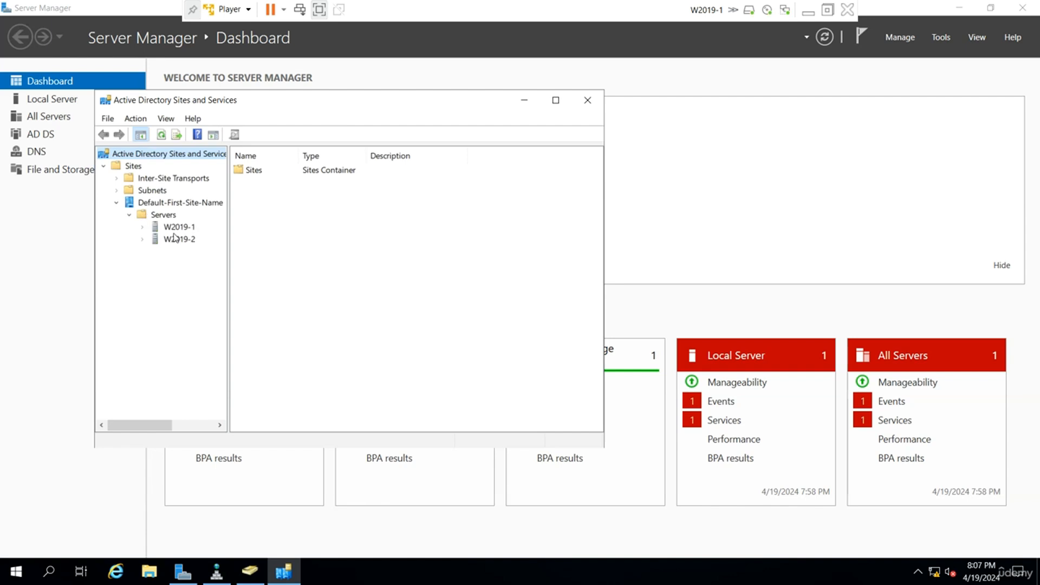
Rename the site Default-First-Site-Name as NY.
left_click(176, 201)
right_click(176, 201)
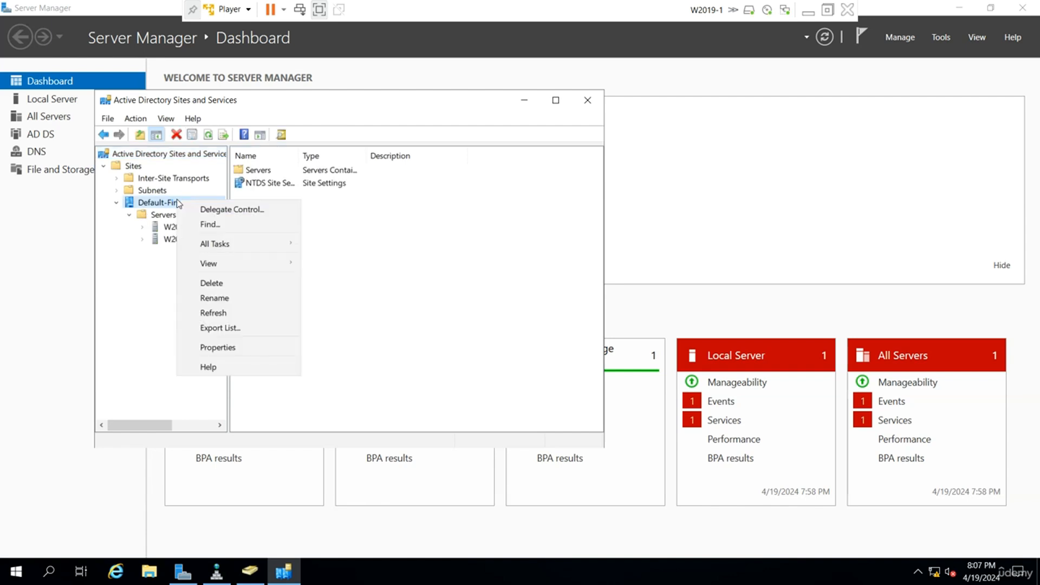
left_click(223, 297)
type("N")
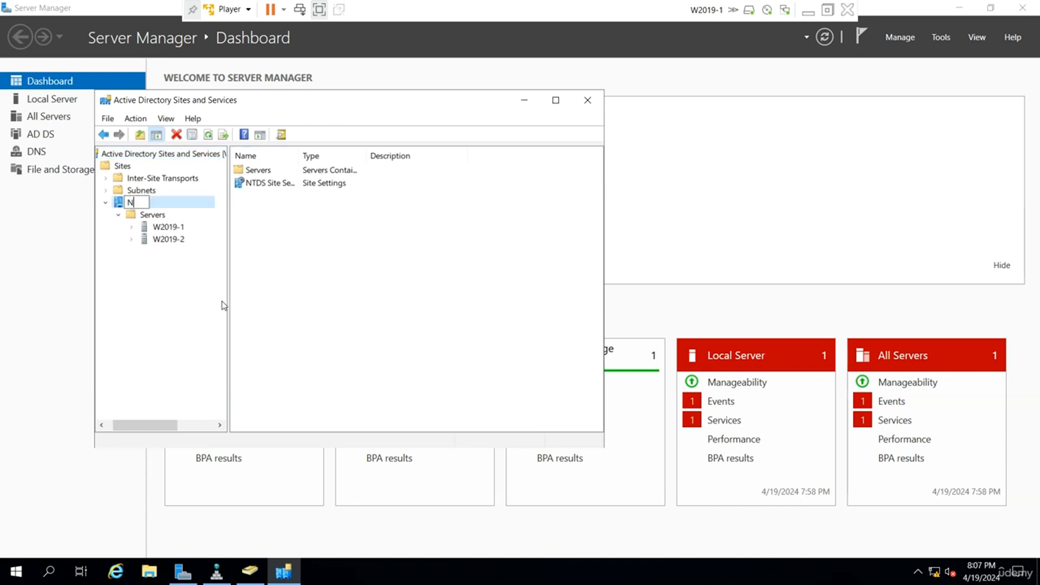
type("Y")
key("Return")
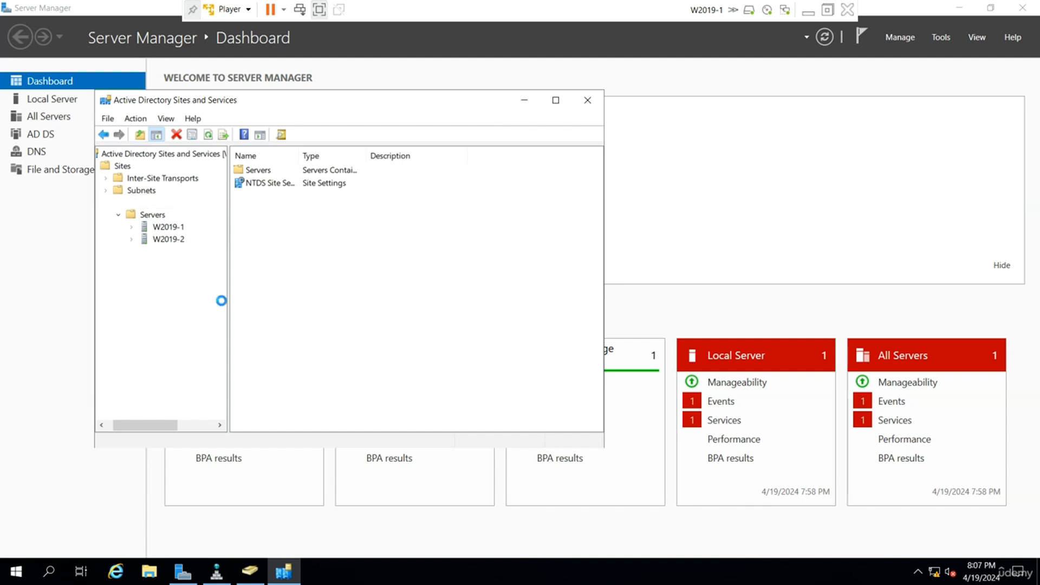
Create a new site named CT that uses the site link DEFAULTIPSITELINK.
right_click(126, 169)
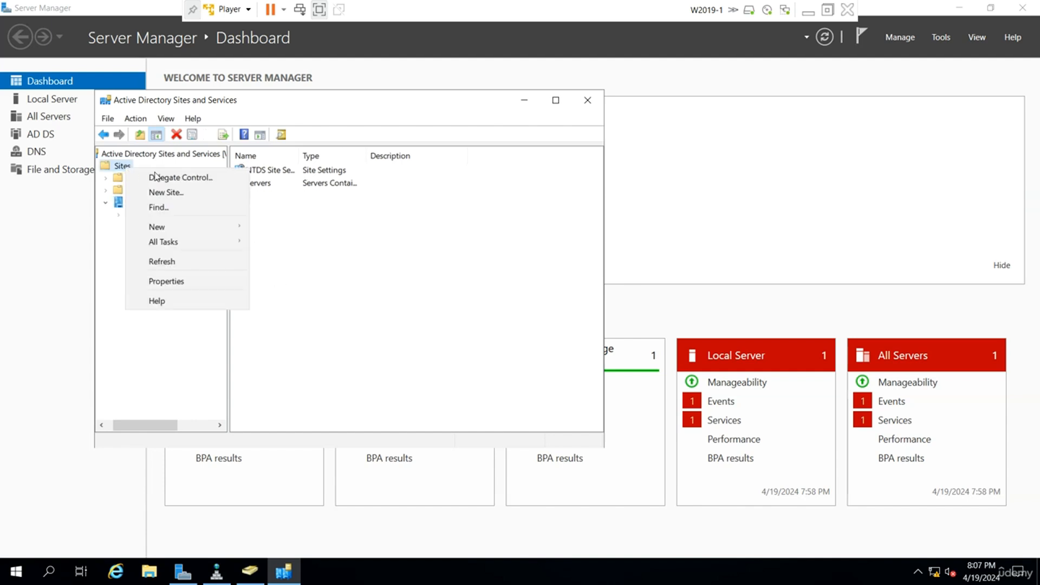
left_click(168, 192)
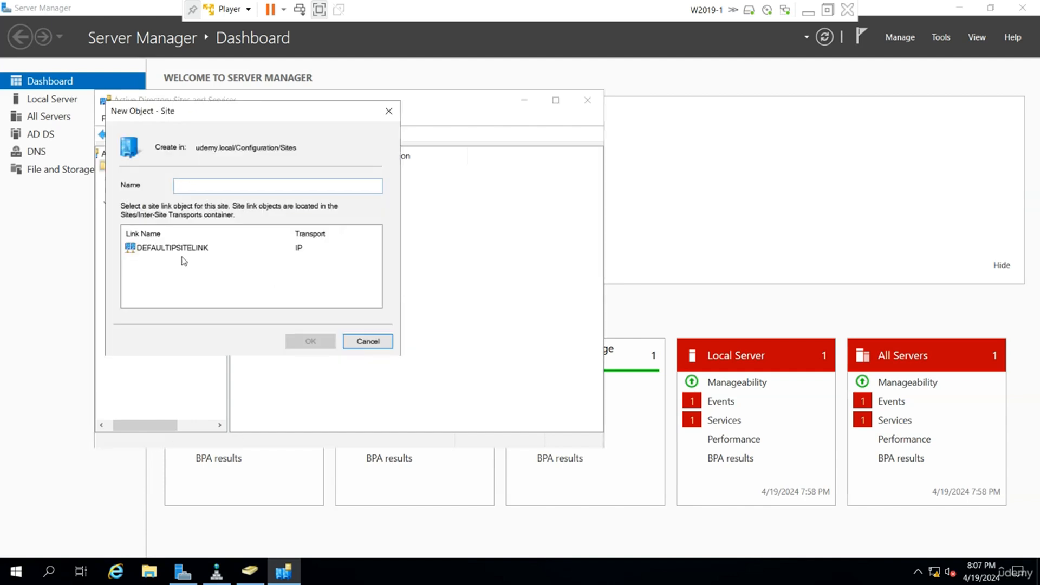
left_click(232, 250)
left_click(322, 346)
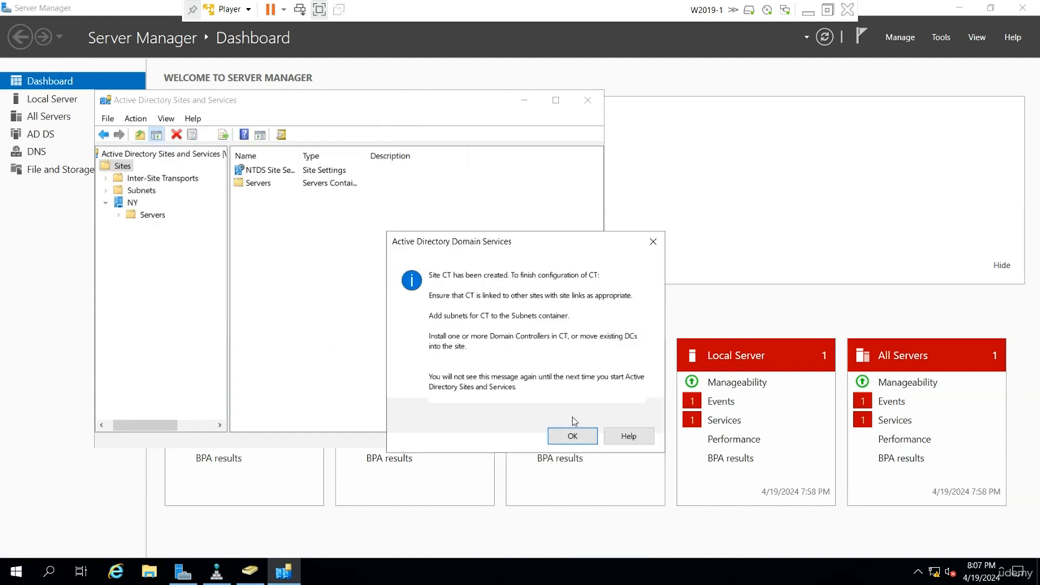
Dismiss the site creation notice and move the server W2019-2 from the NY site to the CT site.
left_click(573, 436)
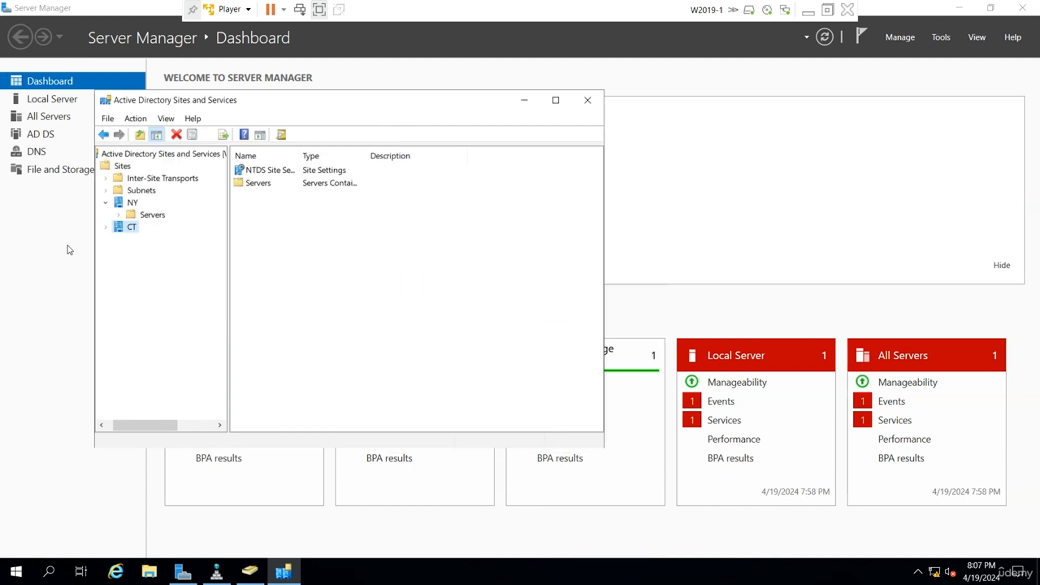
left_click(118, 215)
left_click(168, 239)
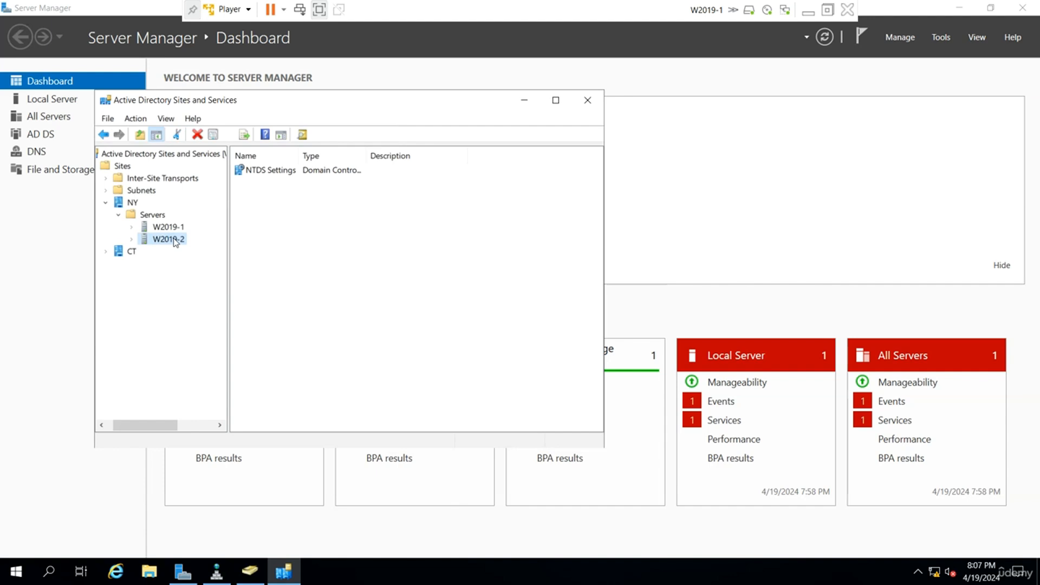
double_click(174, 242)
right_click(175, 241)
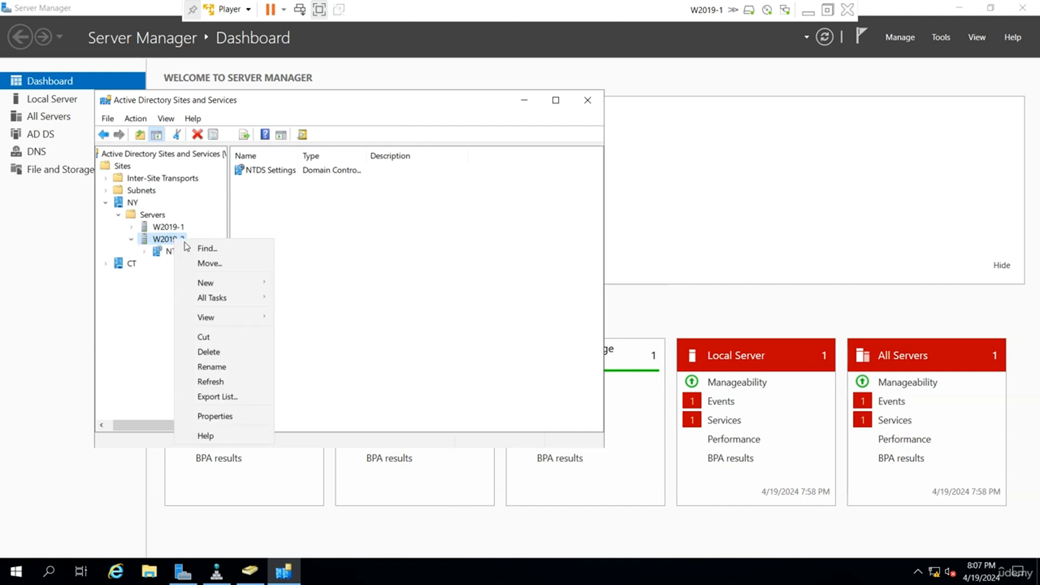
left_click(234, 263)
left_click(251, 234)
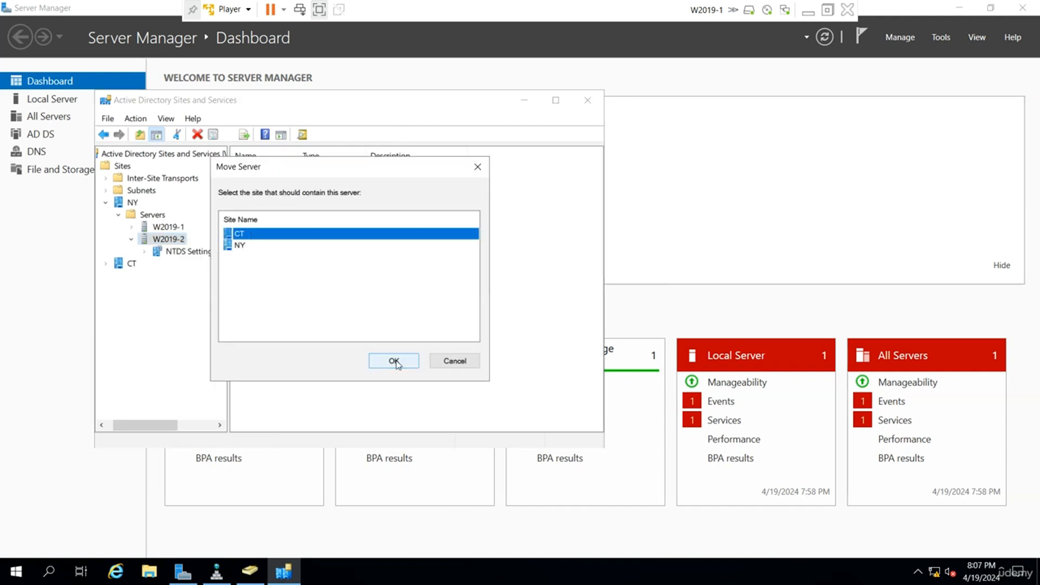
left_click(394, 361)
Expand the servers under CT and NY and check the replication connections in the NTDS Settings of W2019-1 and W2019-2.
left_click(106, 239)
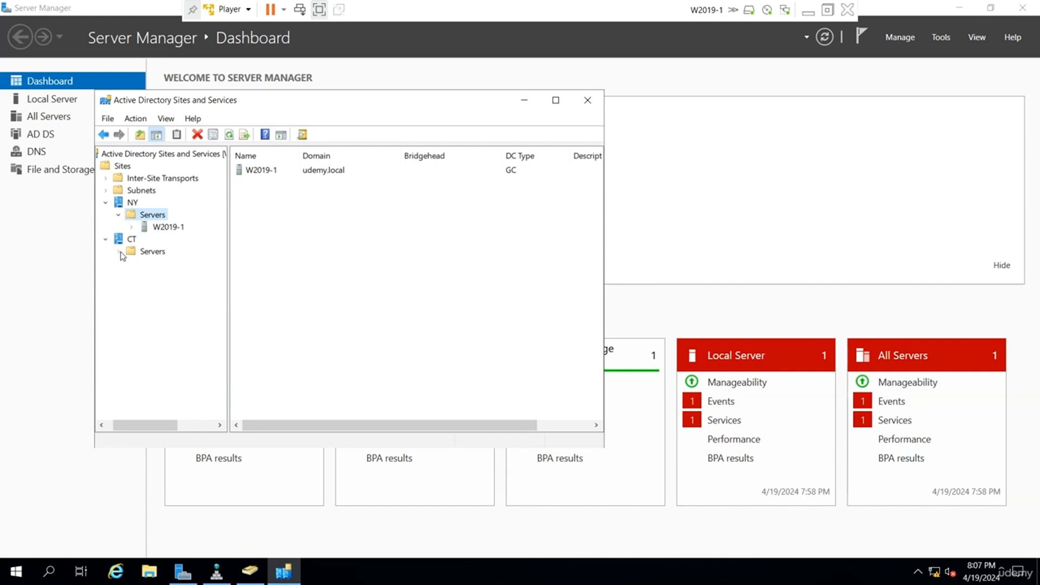
left_click(120, 252)
double_click(160, 265)
left_click(161, 265)
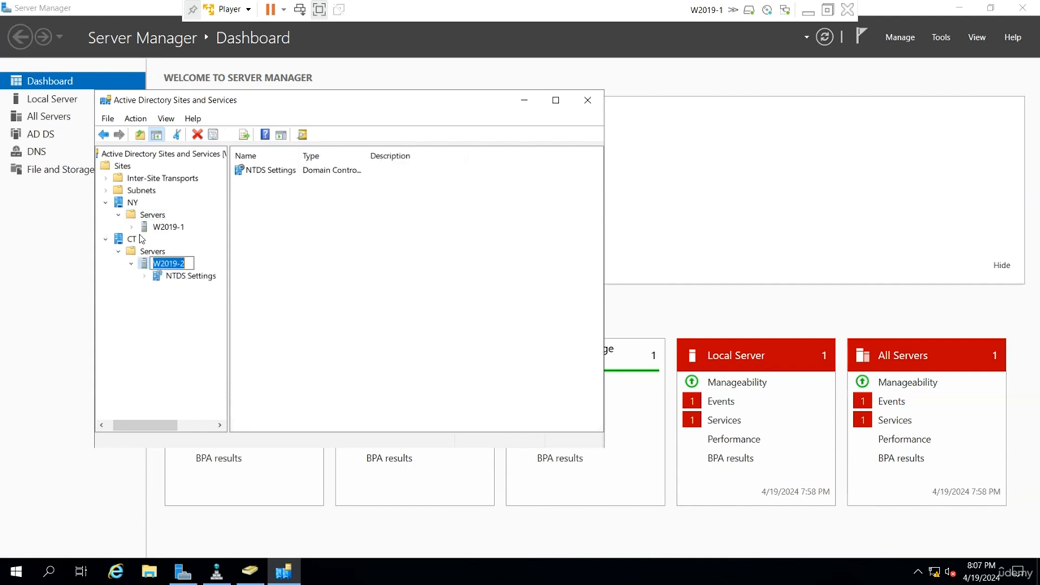
double_click(171, 228)
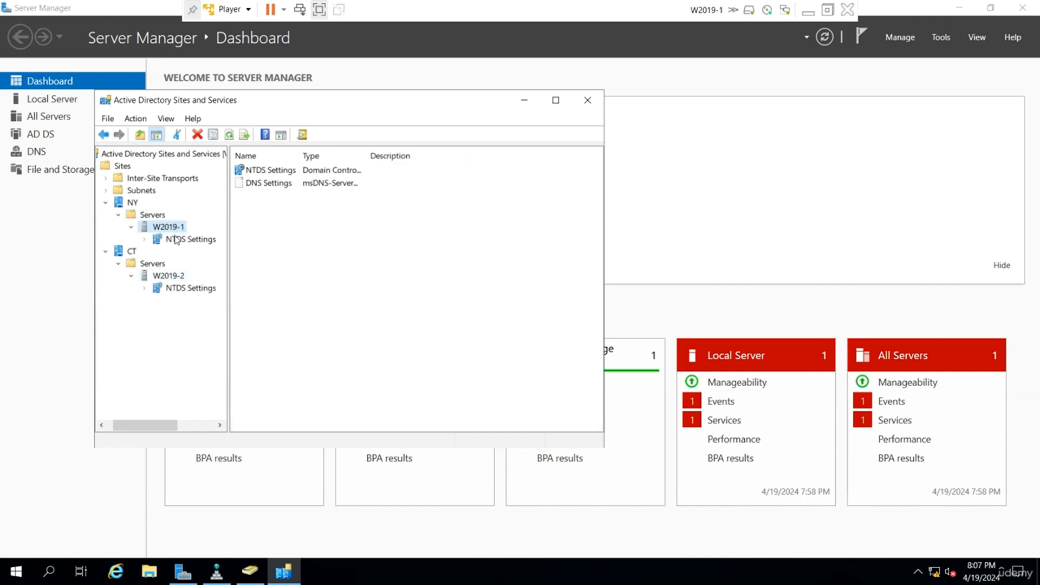
left_click(177, 239)
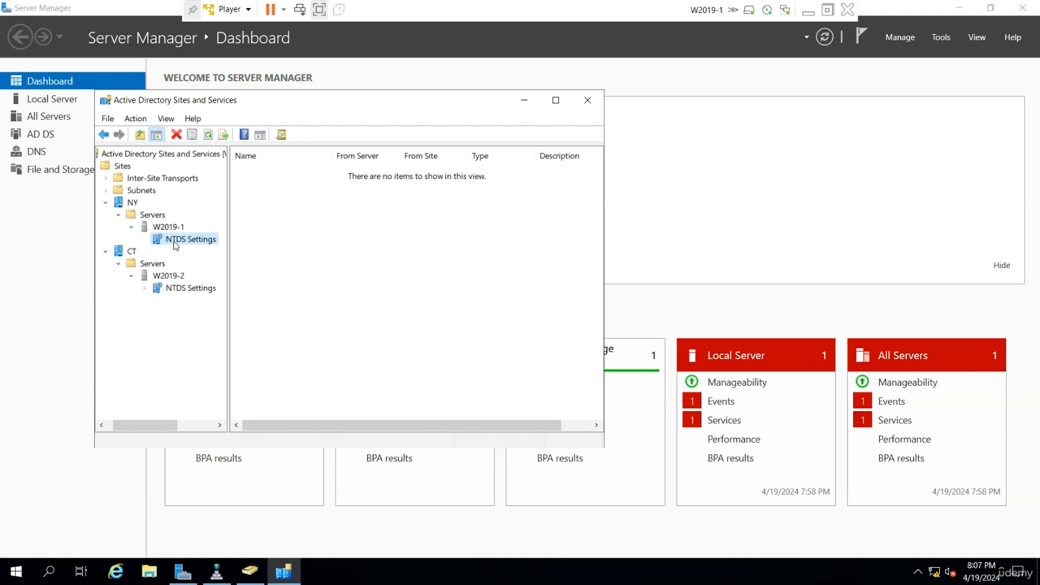
left_click(183, 290)
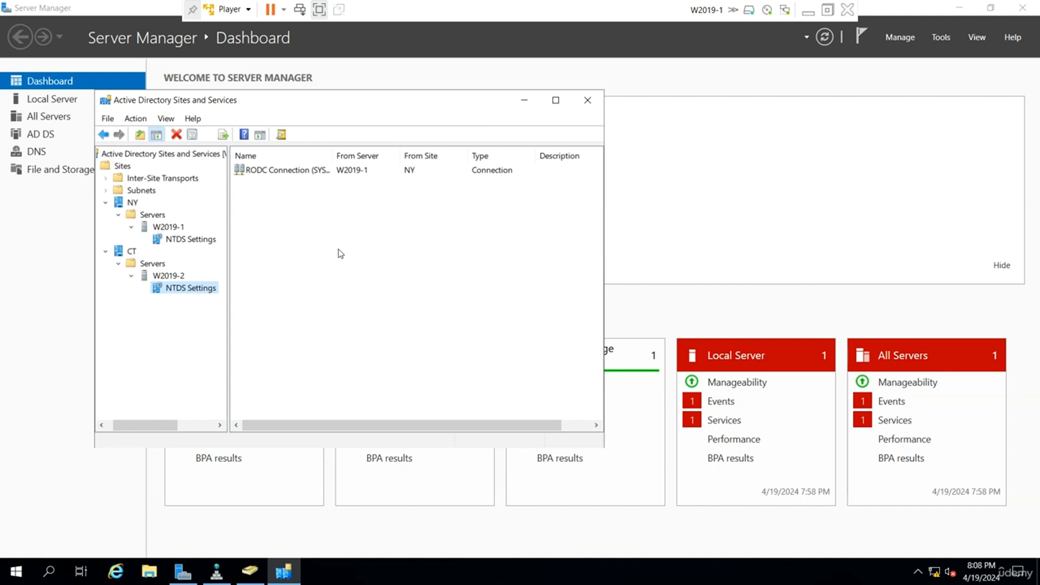
Minimize the W2019-1 virtual machine to return to the host desktop with the Section 10 notes.
left_click(815, 9)
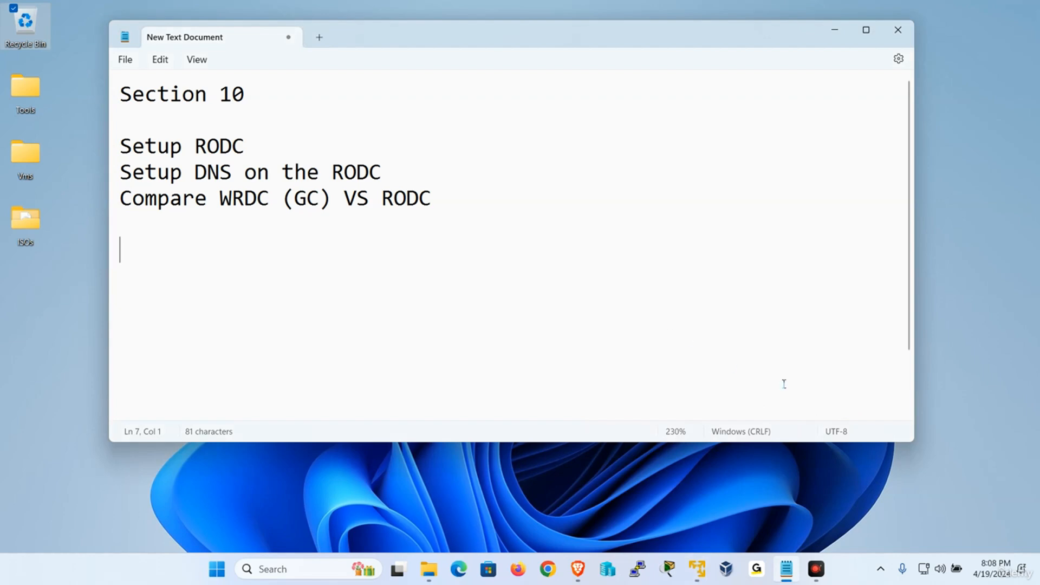
left_click(1026, 518)
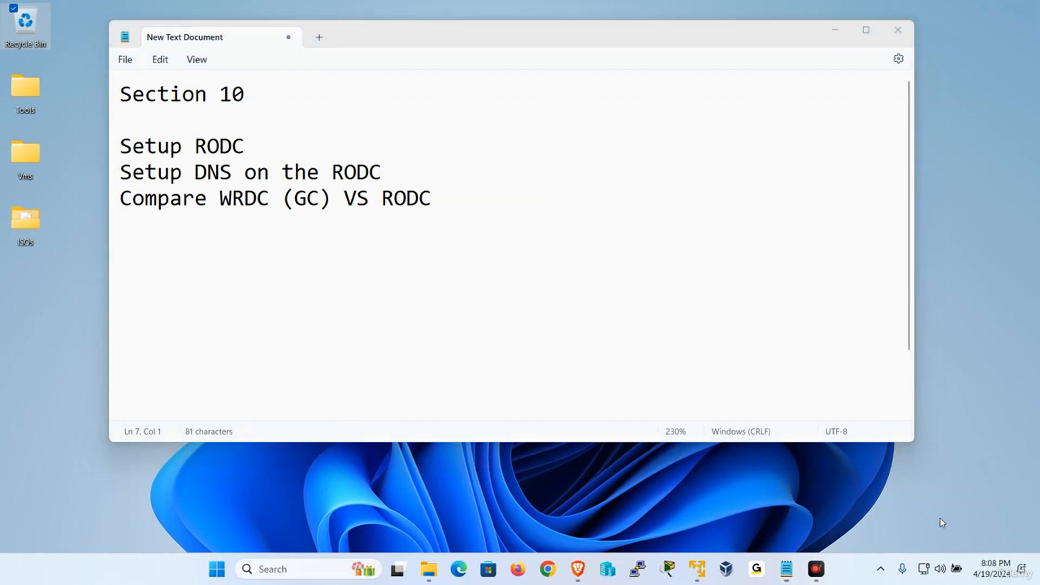